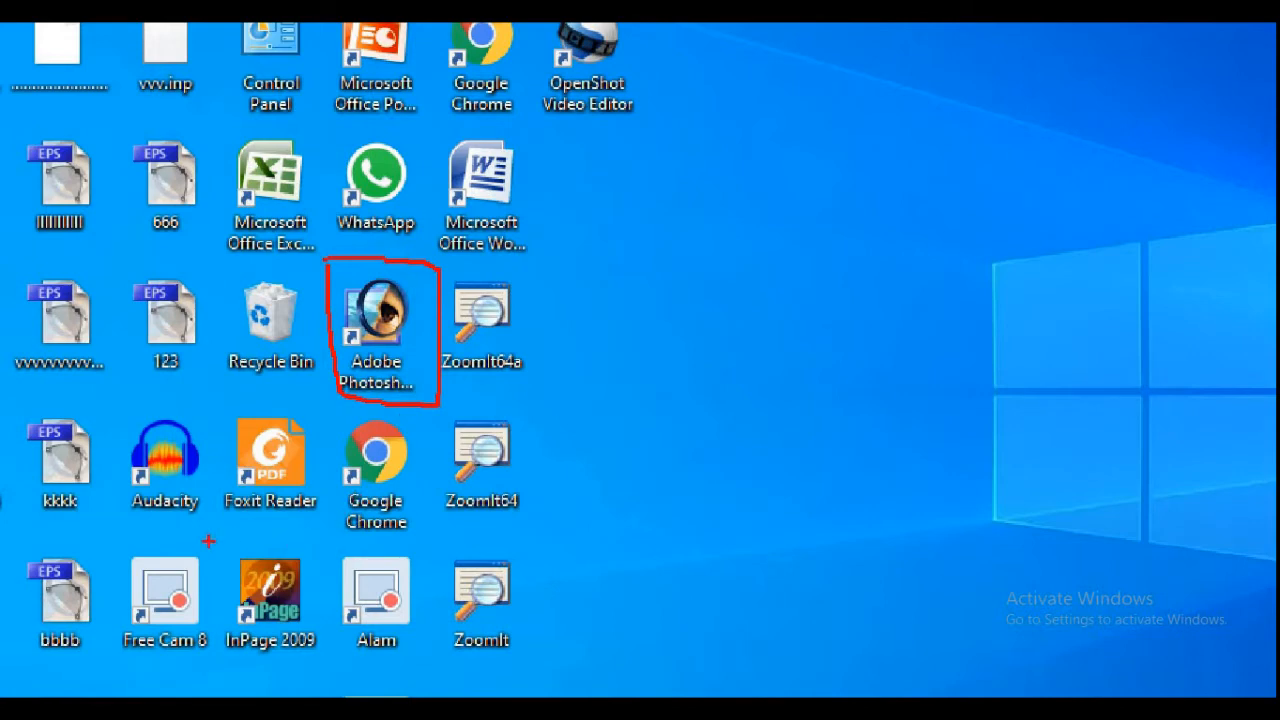
Bring the open InPage document Untitled-1 to the front
{"action": "mouse_move", "coordinate": [208, 541]}
{"action": "left_mouse_down"}
{"action": "mouse_move", "coordinate": [338, 522]}
{"action": "mouse_move", "coordinate": [357, 659]}
{"action": "mouse_move", "coordinate": [305, 679]}
{"action": "mouse_move", "coordinate": [230, 669]}
{"action": "mouse_move", "coordinate": [207, 550]}
{"action": "left_mouse_up"}
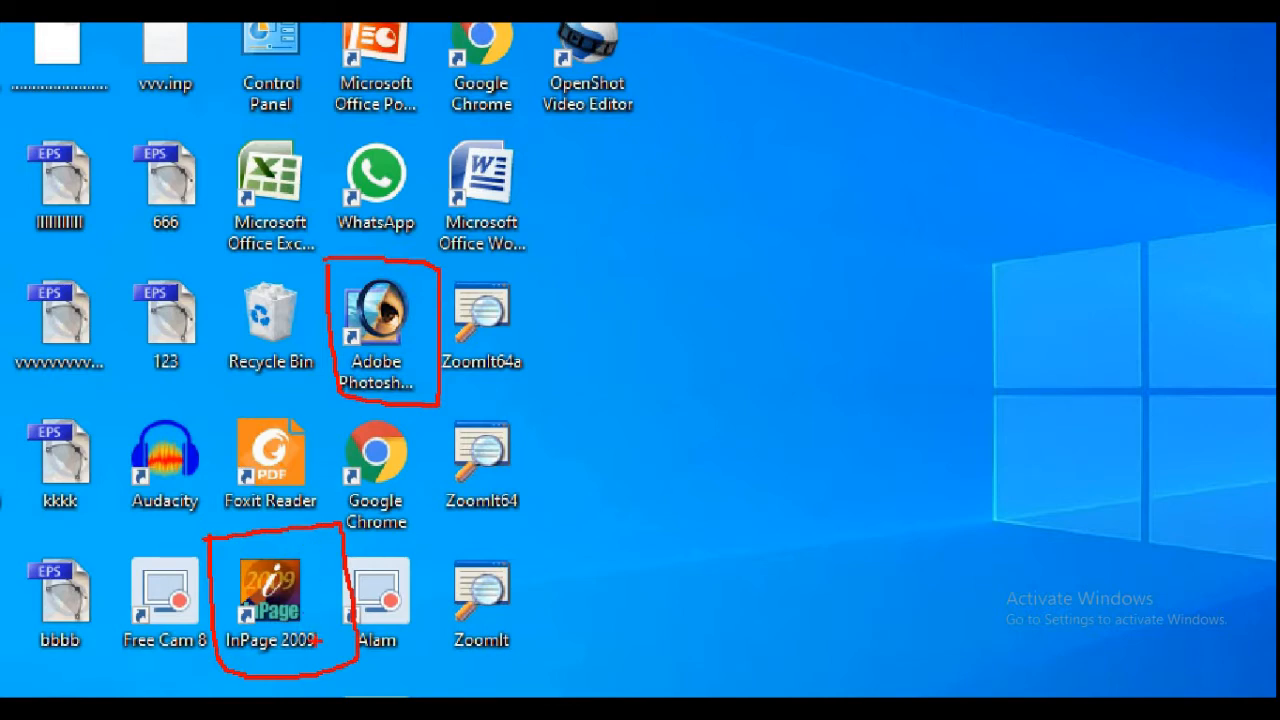
{"action": "key", "text": "Escape"}
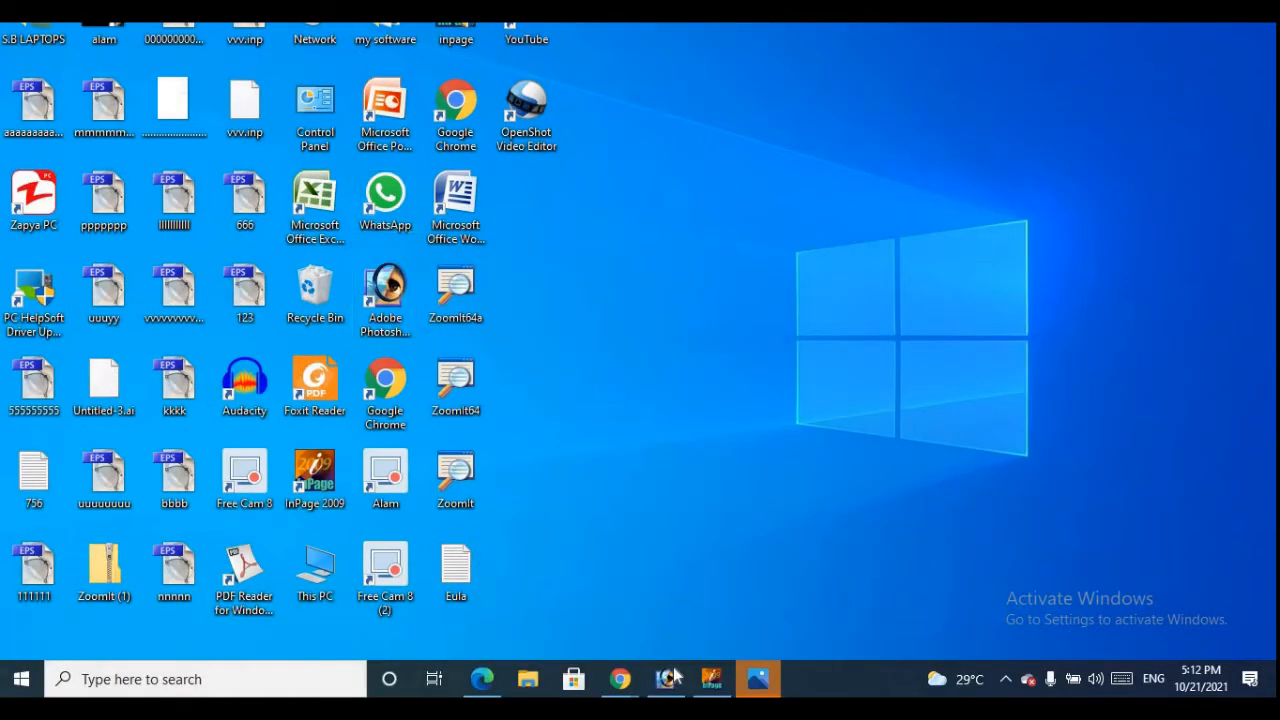
{"action": "mouse_move", "coordinate": [668, 679]}
{"action": "mouse_move", "coordinate": [711, 688]}
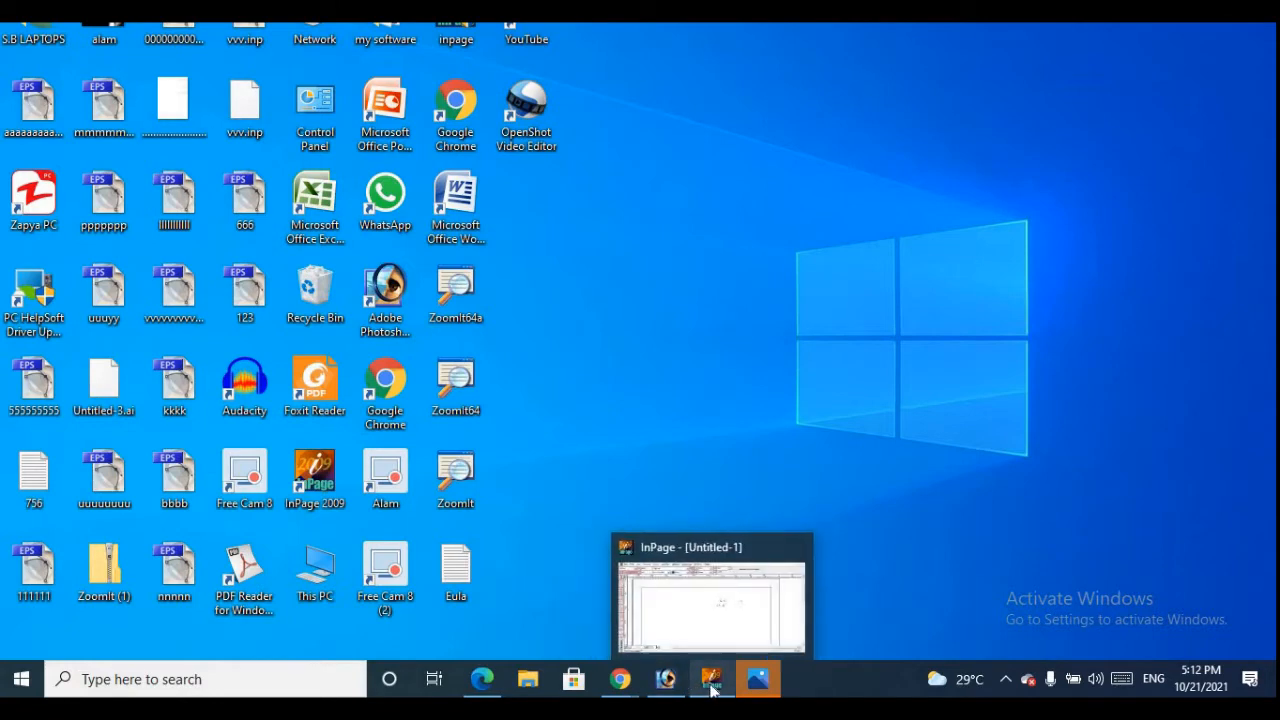
{"action": "left_click", "coordinate": [711, 688]}
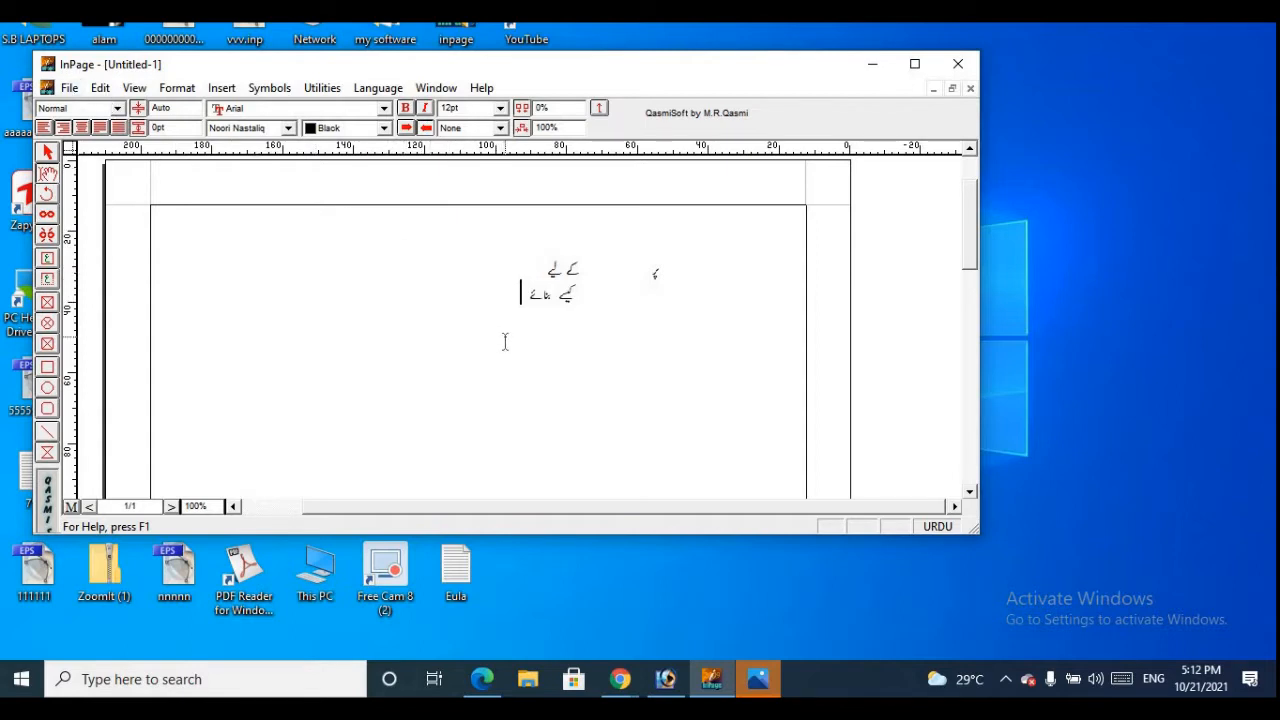
{"action": "type", "text": "نبط"}
{"action": "key", "text": "BackSpace"}
{"action": "key", "text": "BackSpace"}
{"action": "key", "text": "BackSpace"}
{"action": "left_click", "coordinate": [69, 90]}
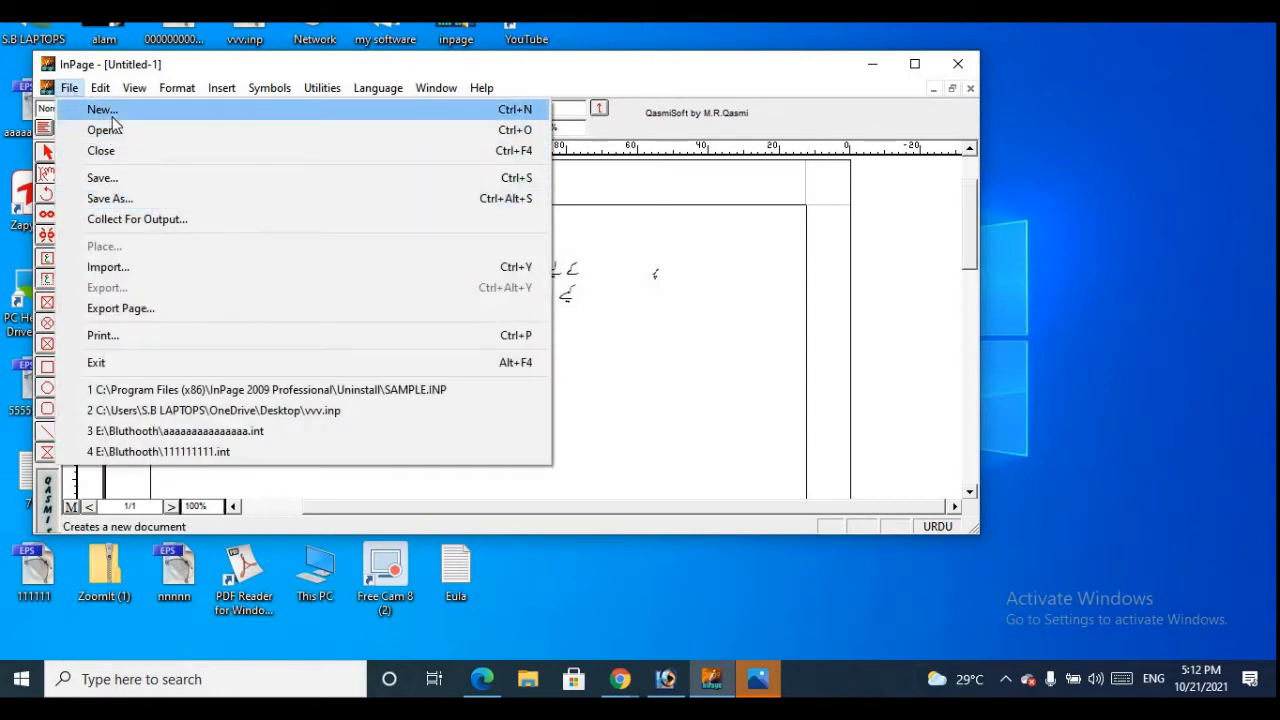
{"action": "mouse_move", "coordinate": [99, 90]}
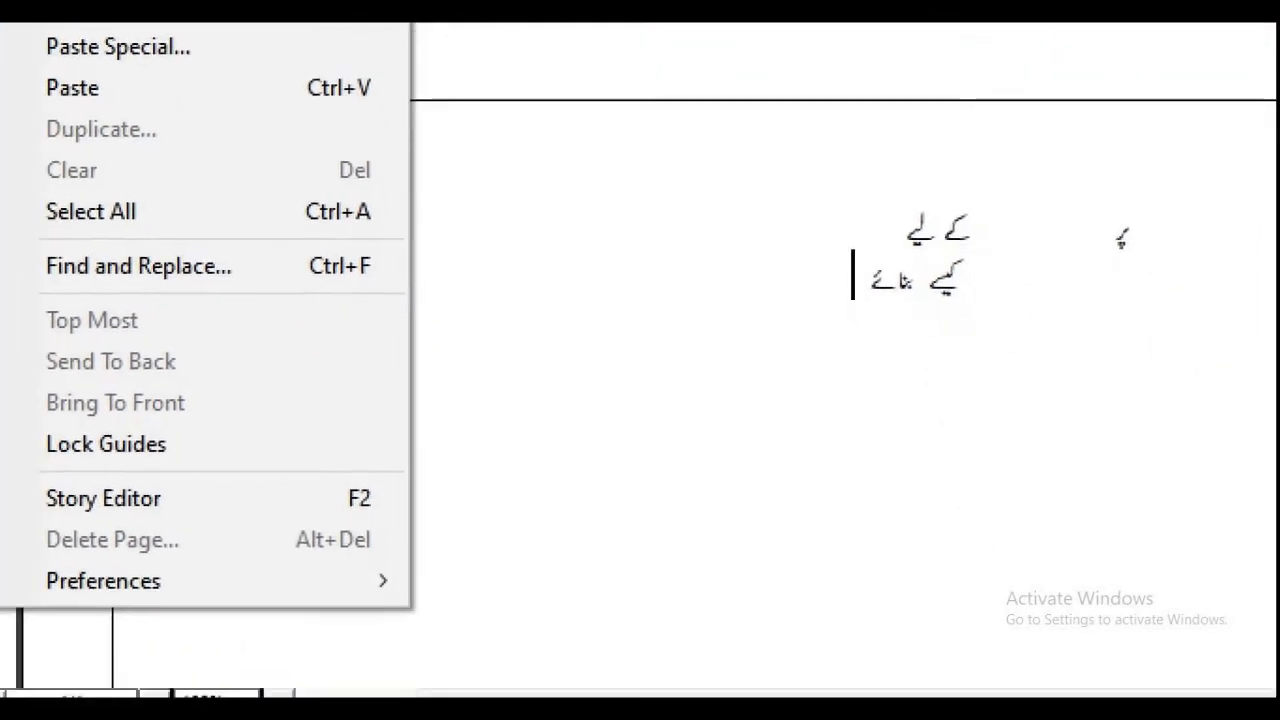
{"action": "mouse_move", "coordinate": [225, 497]}
{"action": "left_mouse_down"}
{"action": "mouse_move", "coordinate": [172, 522]}
{"action": "mouse_move", "coordinate": [100, 526]}
{"action": "mouse_move", "coordinate": [90, 474]}
{"action": "mouse_move", "coordinate": [230, 487]}
{"action": "left_mouse_up"}
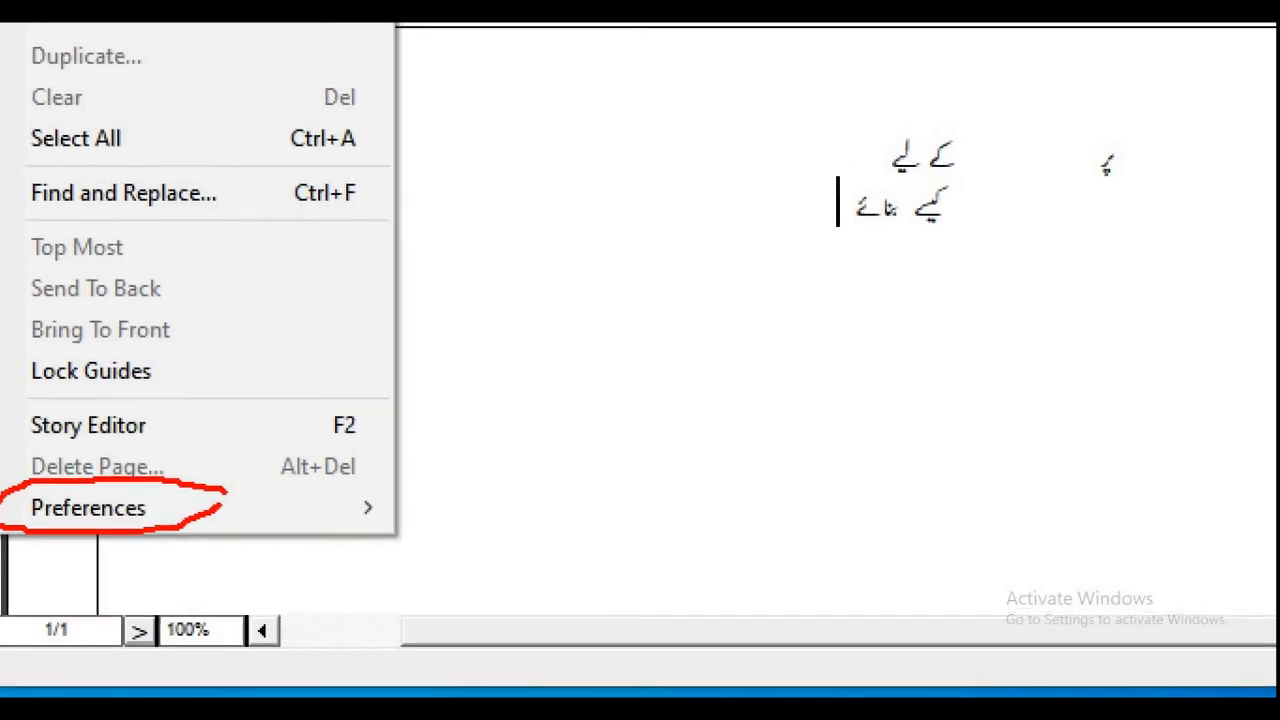
{"action": "key", "text": "Escape"}
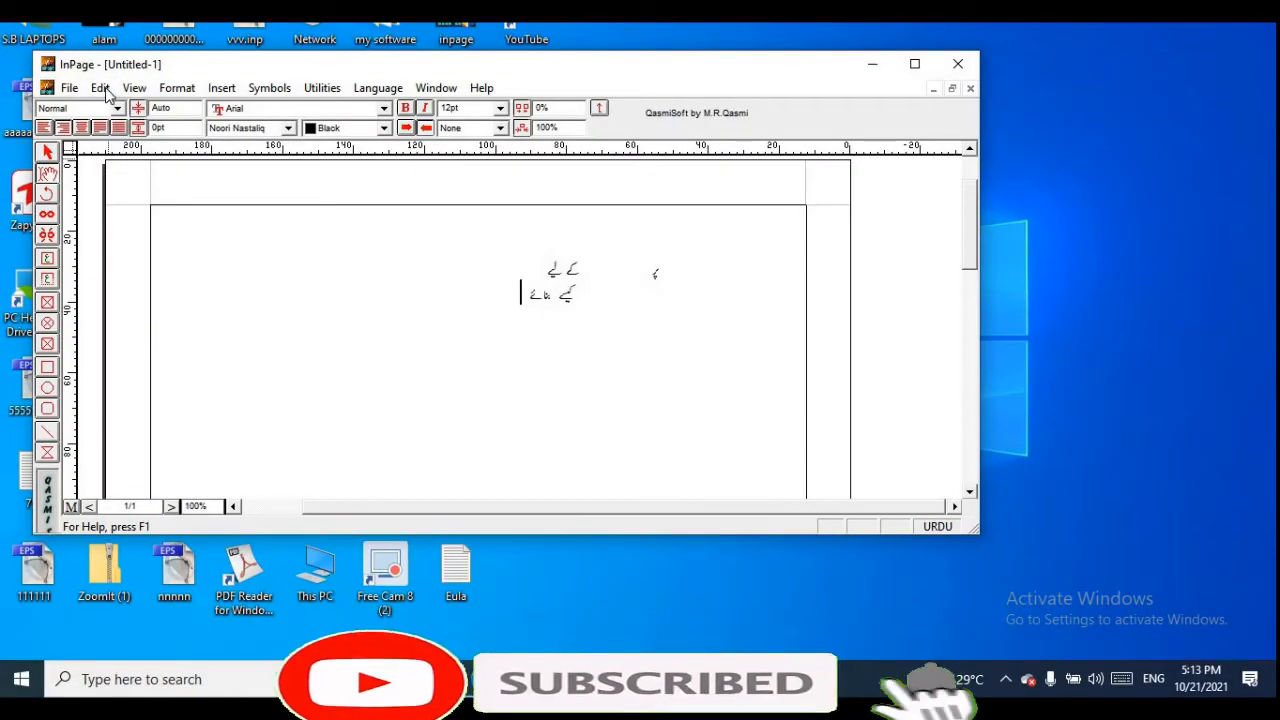
Open InPage's keyboard preferences and confirm Phonetic as the keyboard layout
{"action": "left_click", "coordinate": [101, 88]}
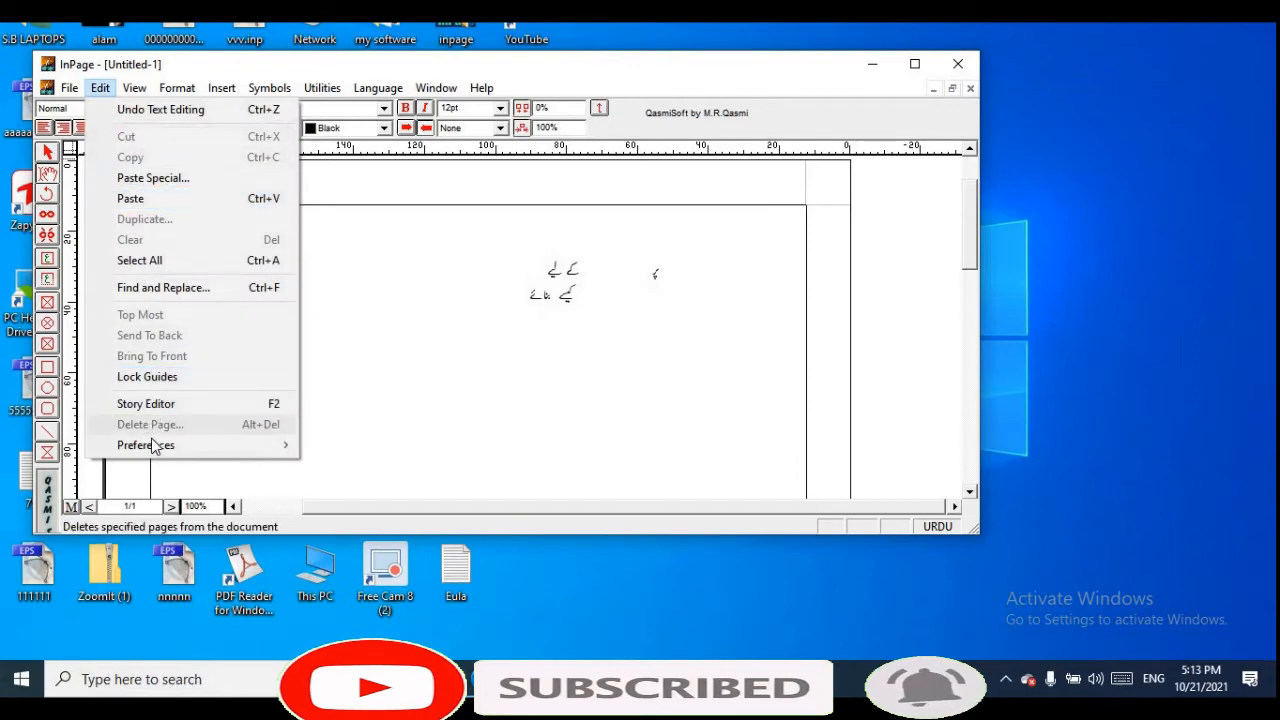
{"action": "mouse_move", "coordinate": [151, 440]}
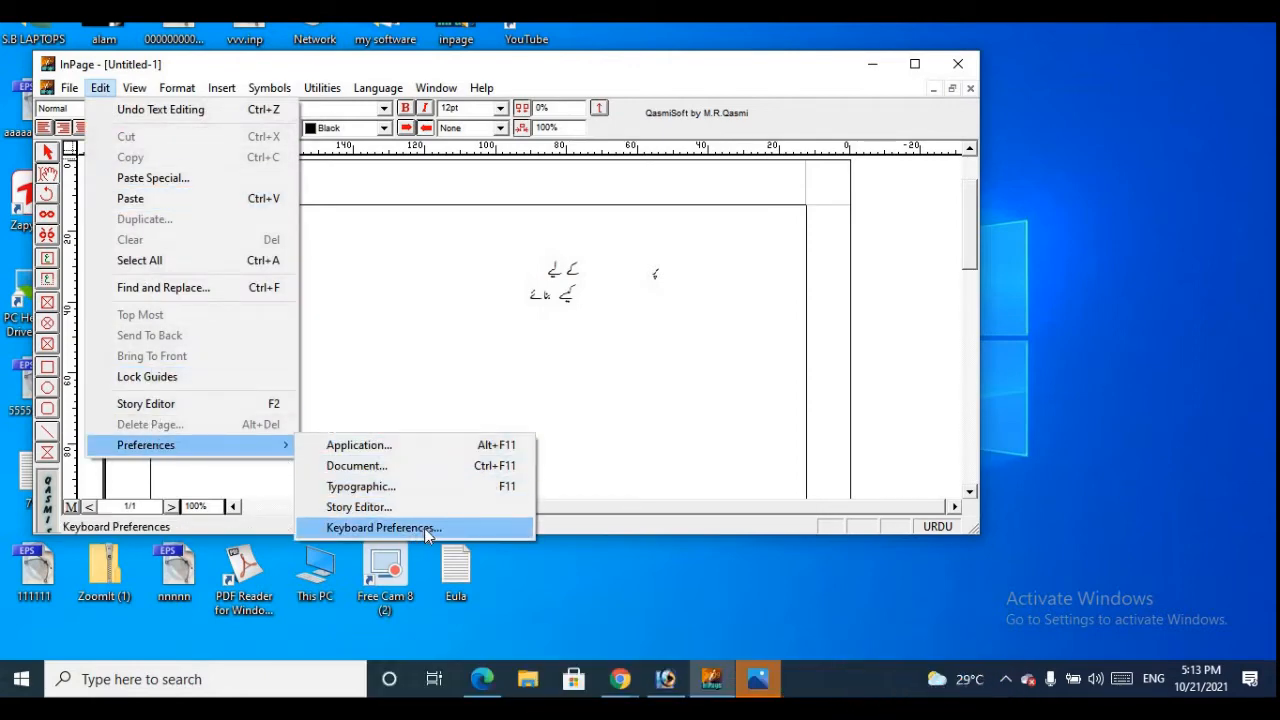
{"action": "left_click", "coordinate": [441, 528]}
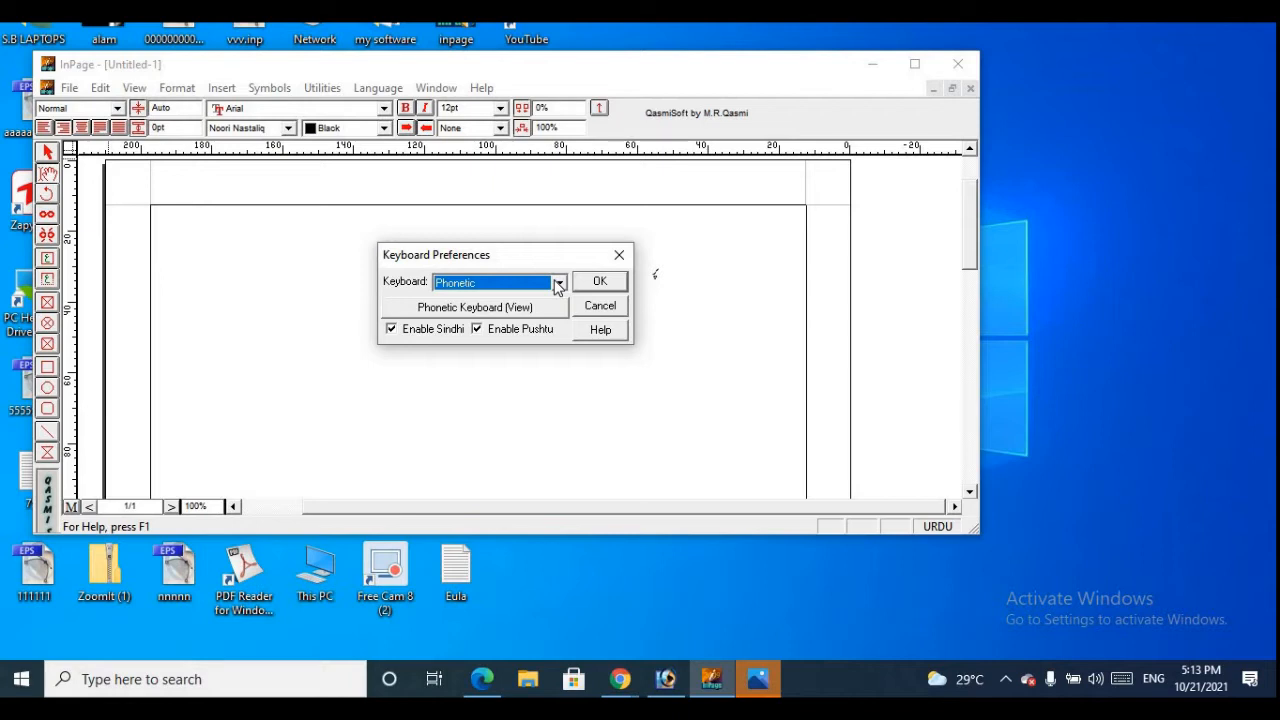
{"action": "left_click", "coordinate": [558, 284]}
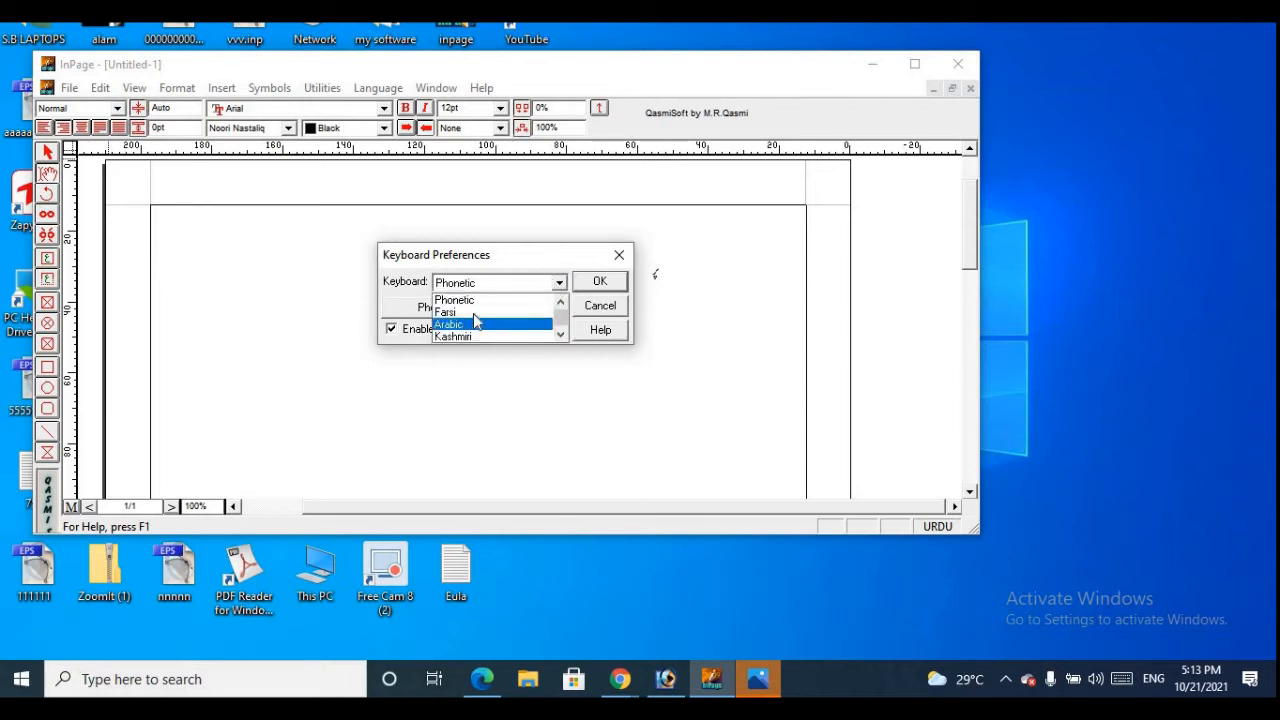
{"action": "left_click", "coordinate": [510, 287]}
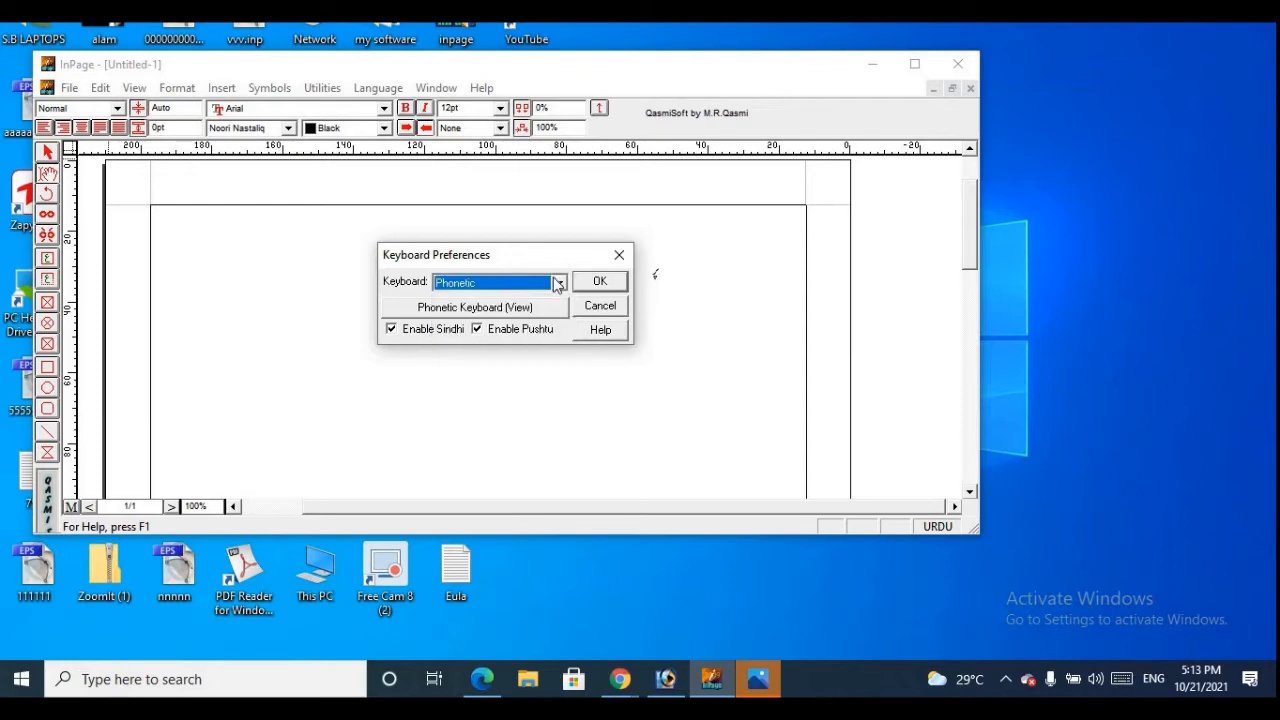
{"action": "left_click", "coordinate": [605, 282]}
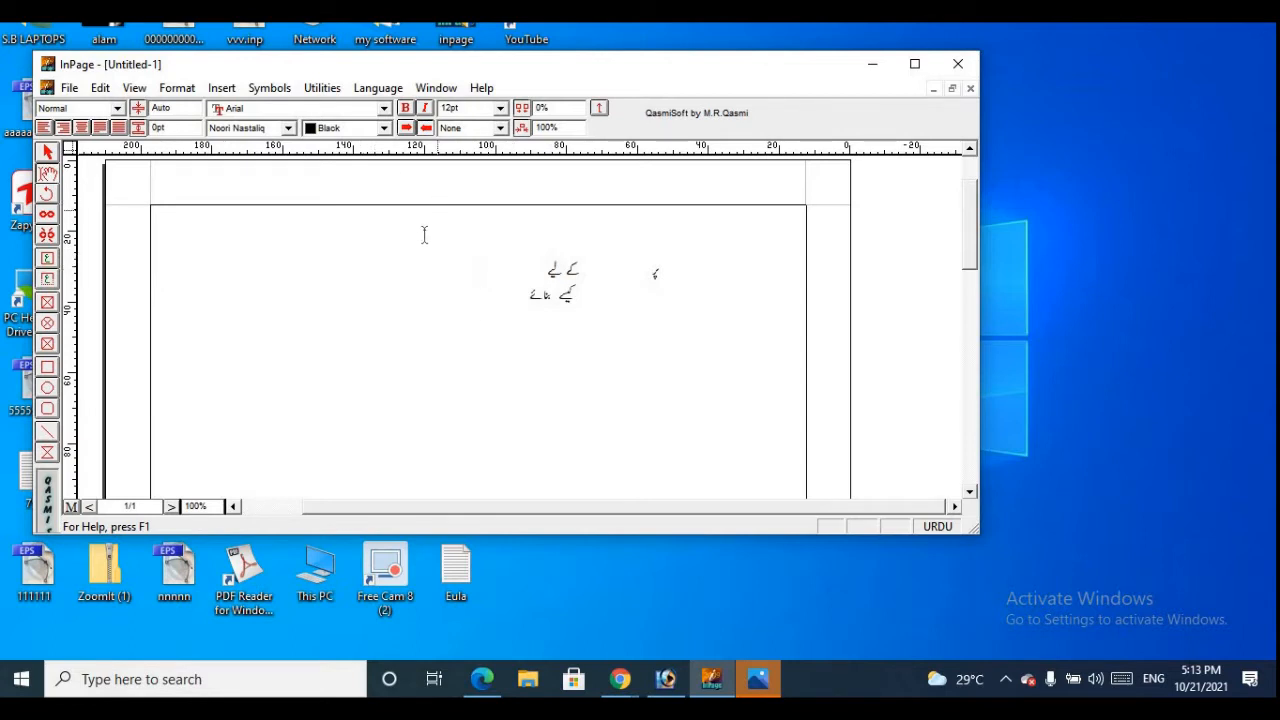
{"action": "key", "text": "ctrl+1"}
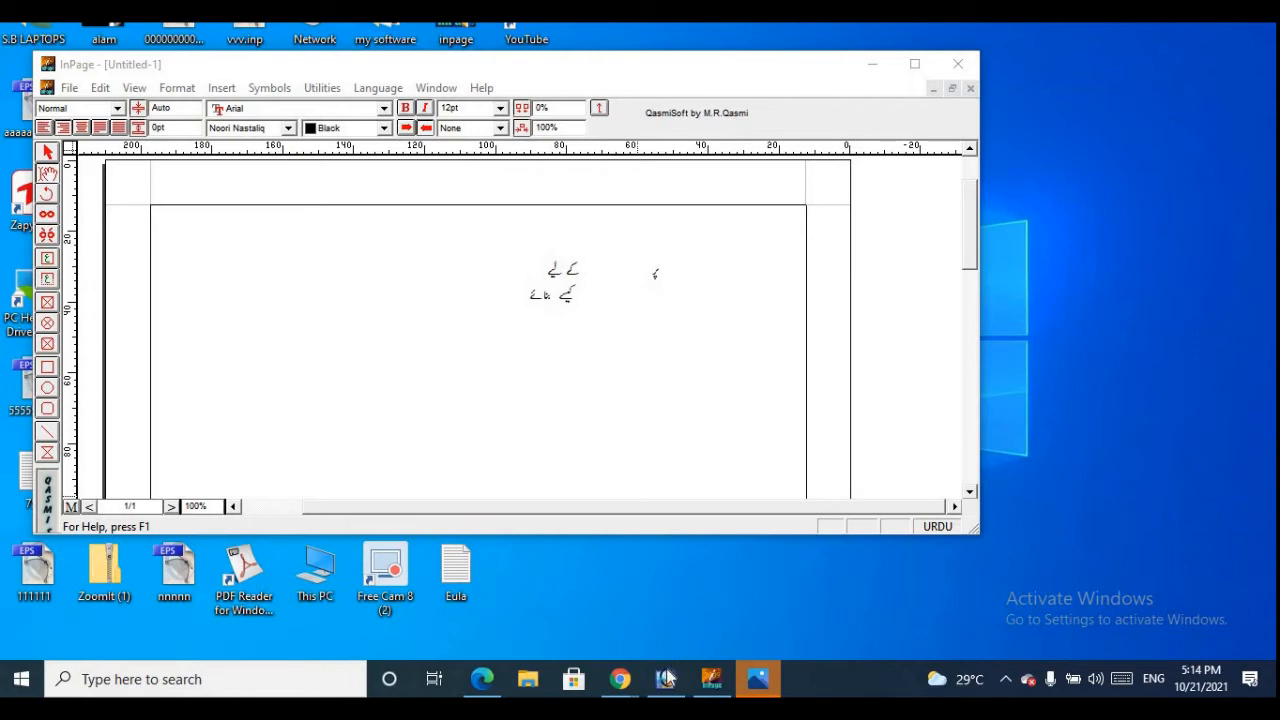
Start exporting page 1 of the document as a picture and choose the Music folder as the save location
{"action": "mouse_move", "coordinate": [659, 686]}
{"action": "left_click", "coordinate": [67, 88]}
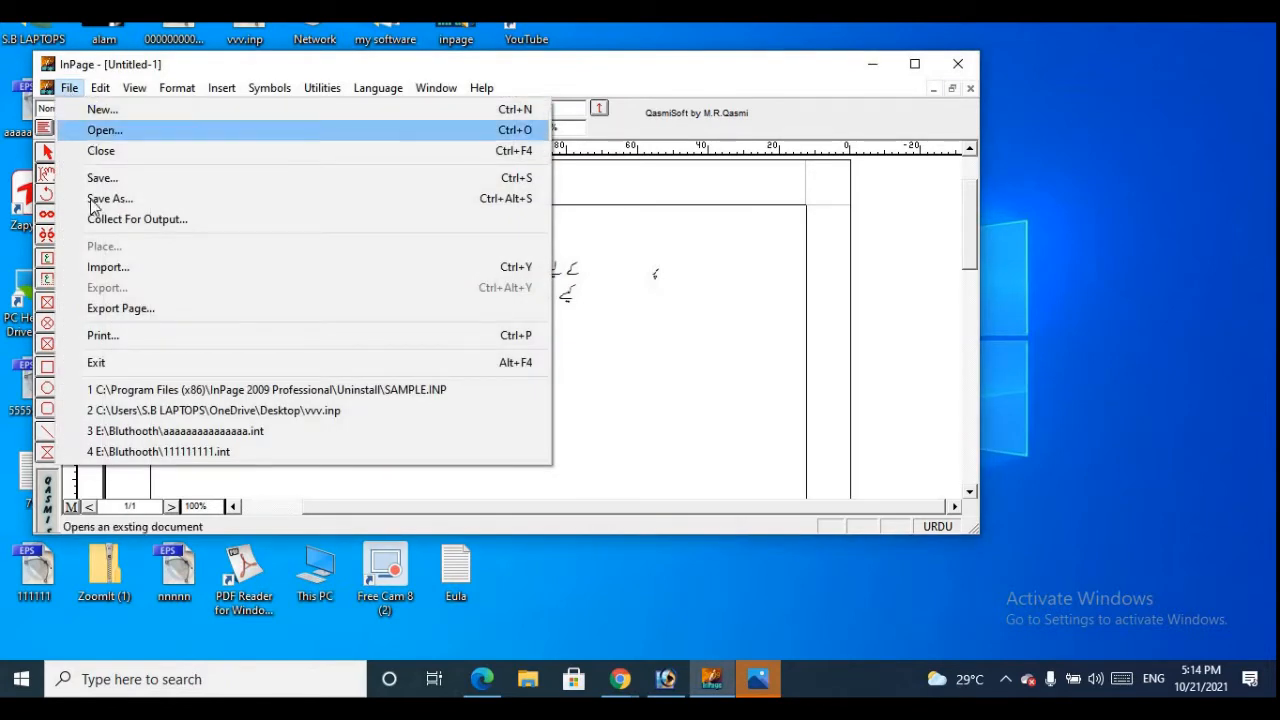
{"action": "left_click", "coordinate": [131, 310]}
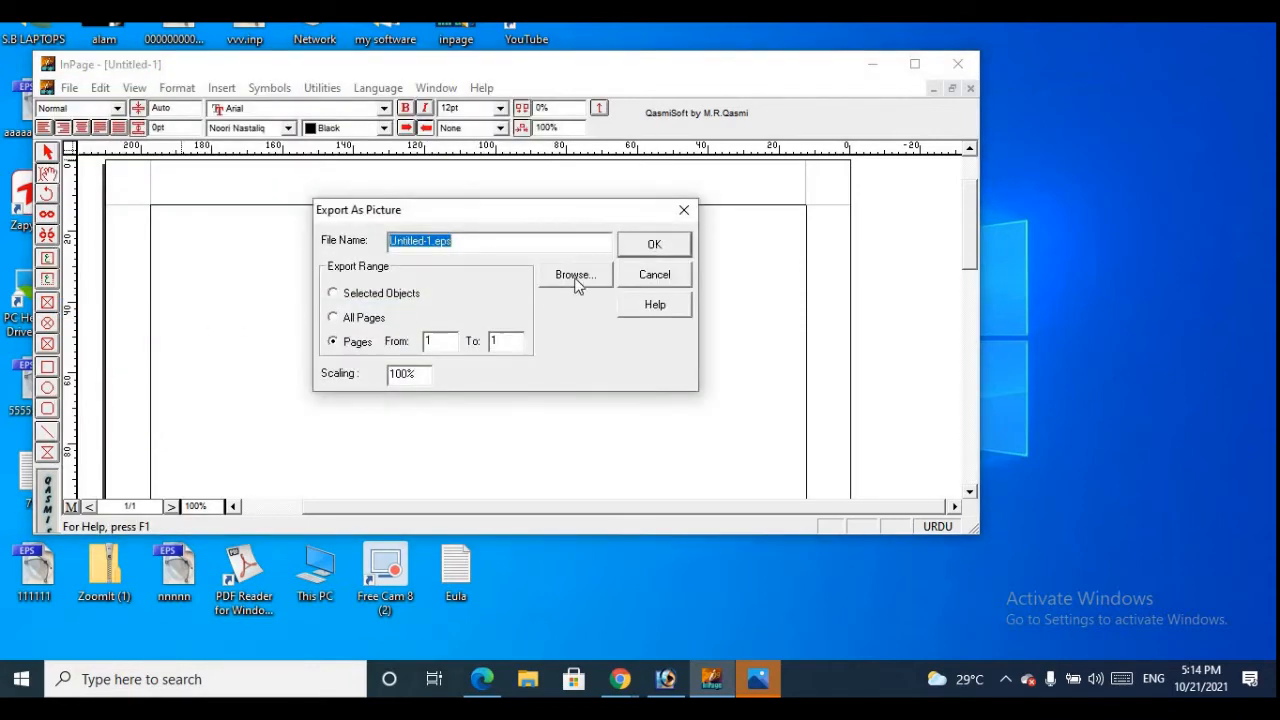
{"action": "left_click", "coordinate": [577, 280]}
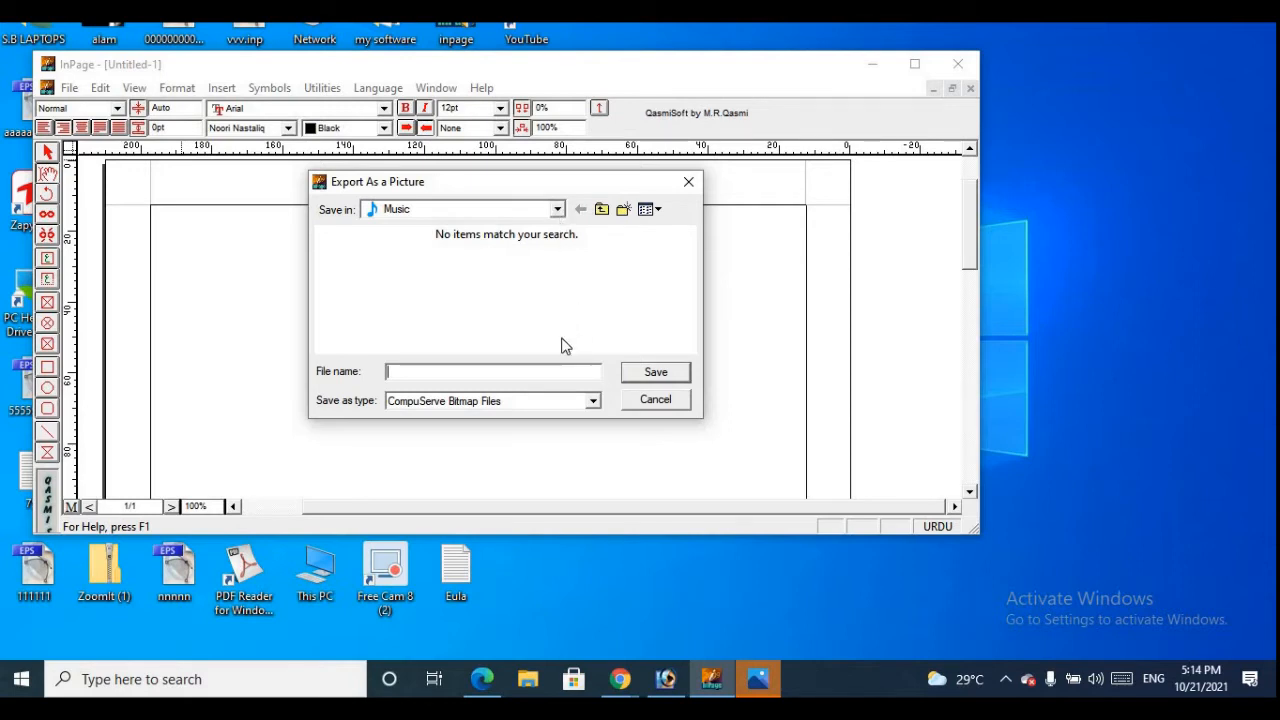
{"action": "left_click", "coordinate": [558, 210]}
{"action": "left_click", "coordinate": [556, 210]}
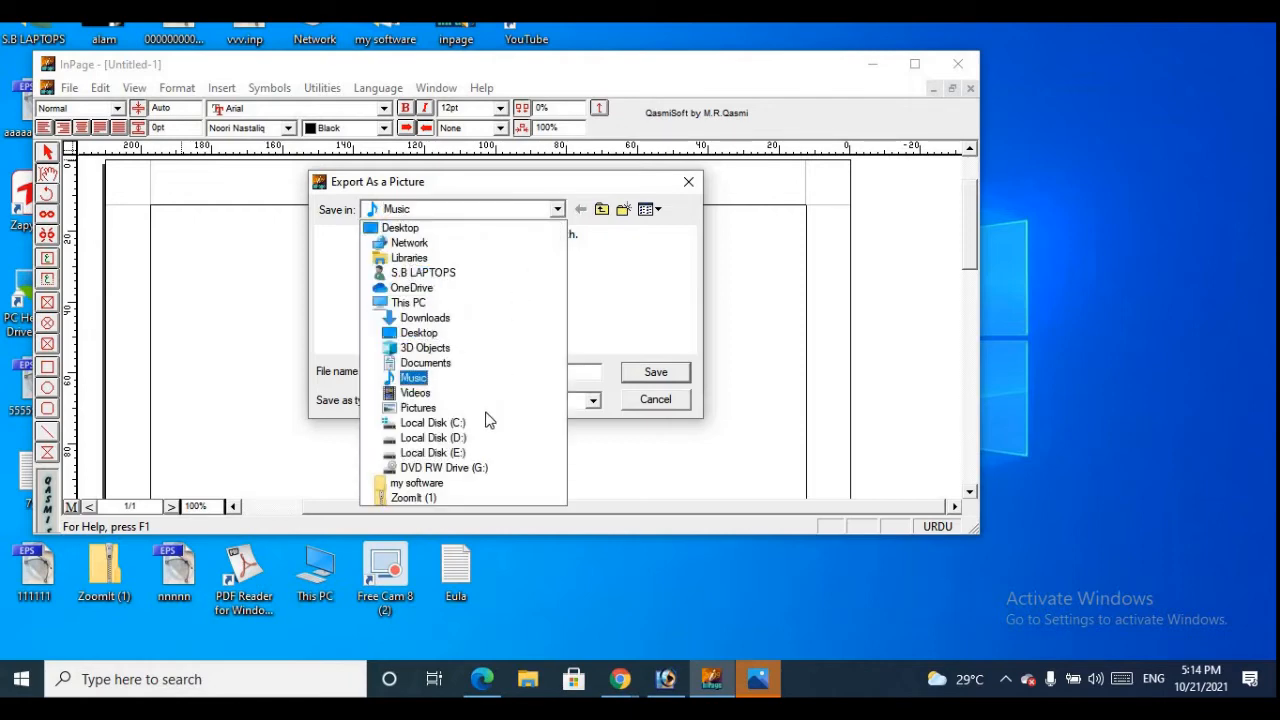
{"action": "left_click", "coordinate": [443, 377]}
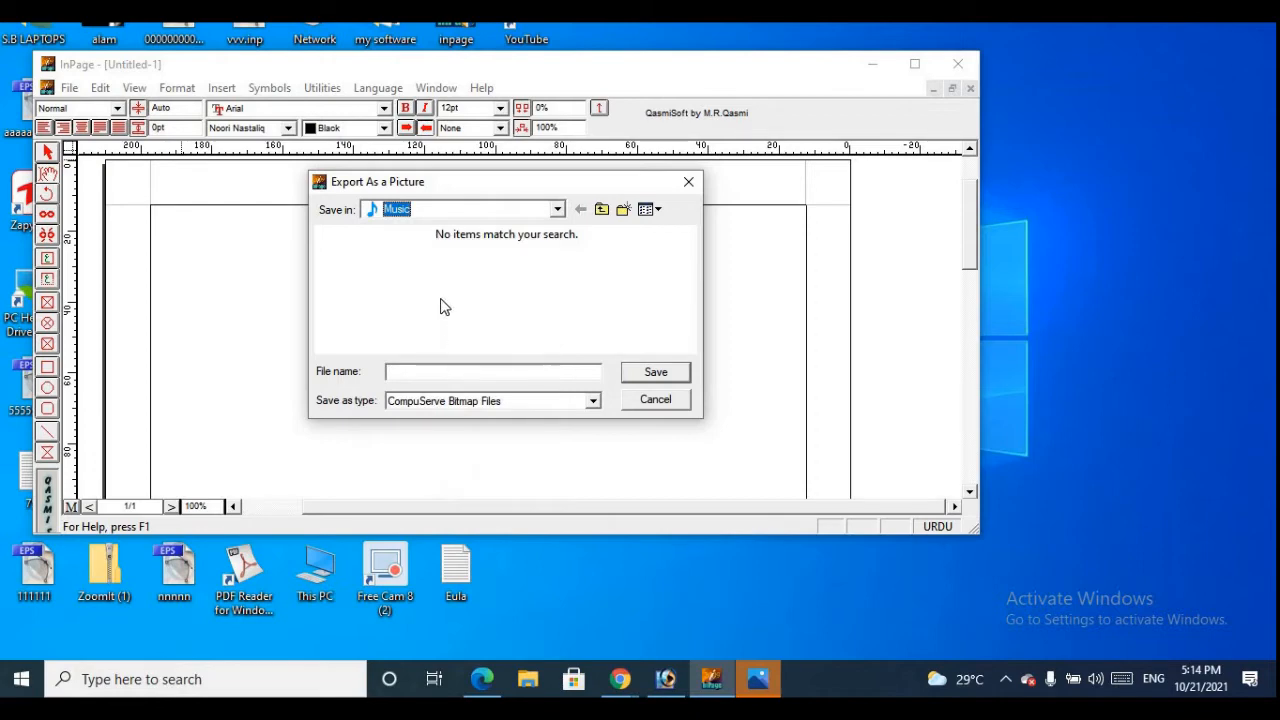
Set the export type to Encapsulated PostScript Files and save the file name as a row of r letters
{"action": "left_click", "coordinate": [592, 402]}
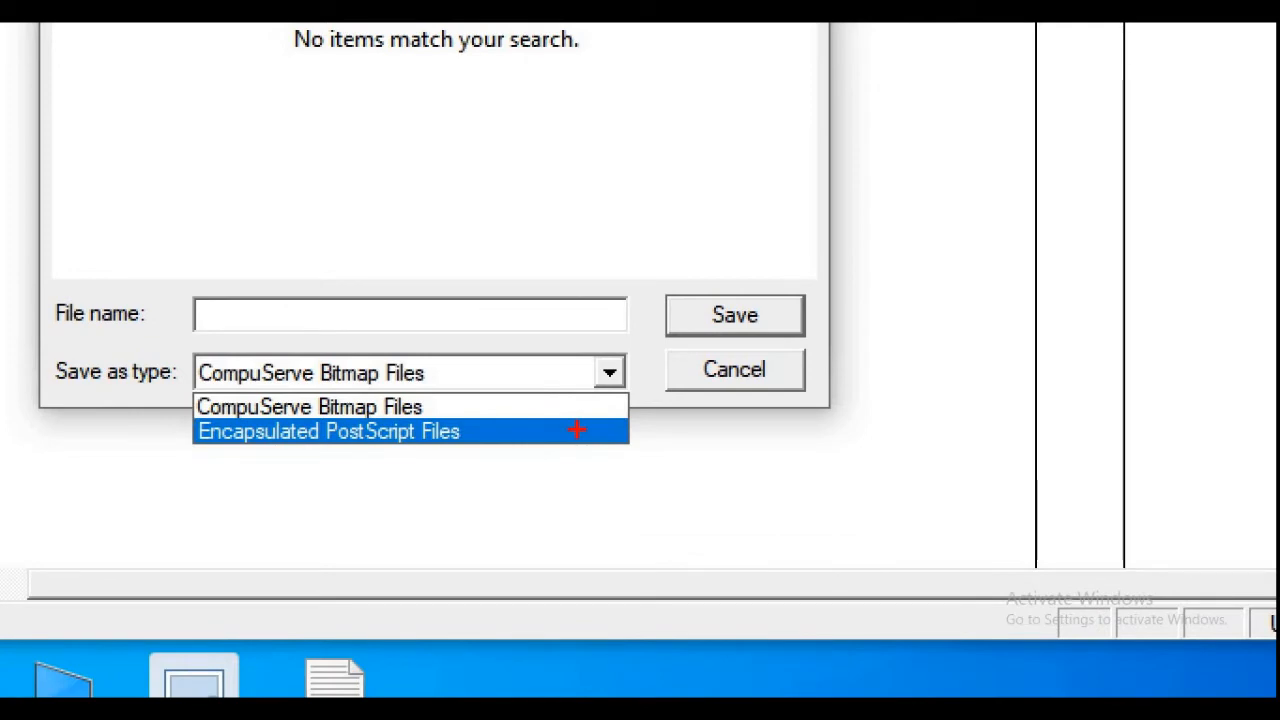
{"action": "left_click", "coordinate": [577, 430]}
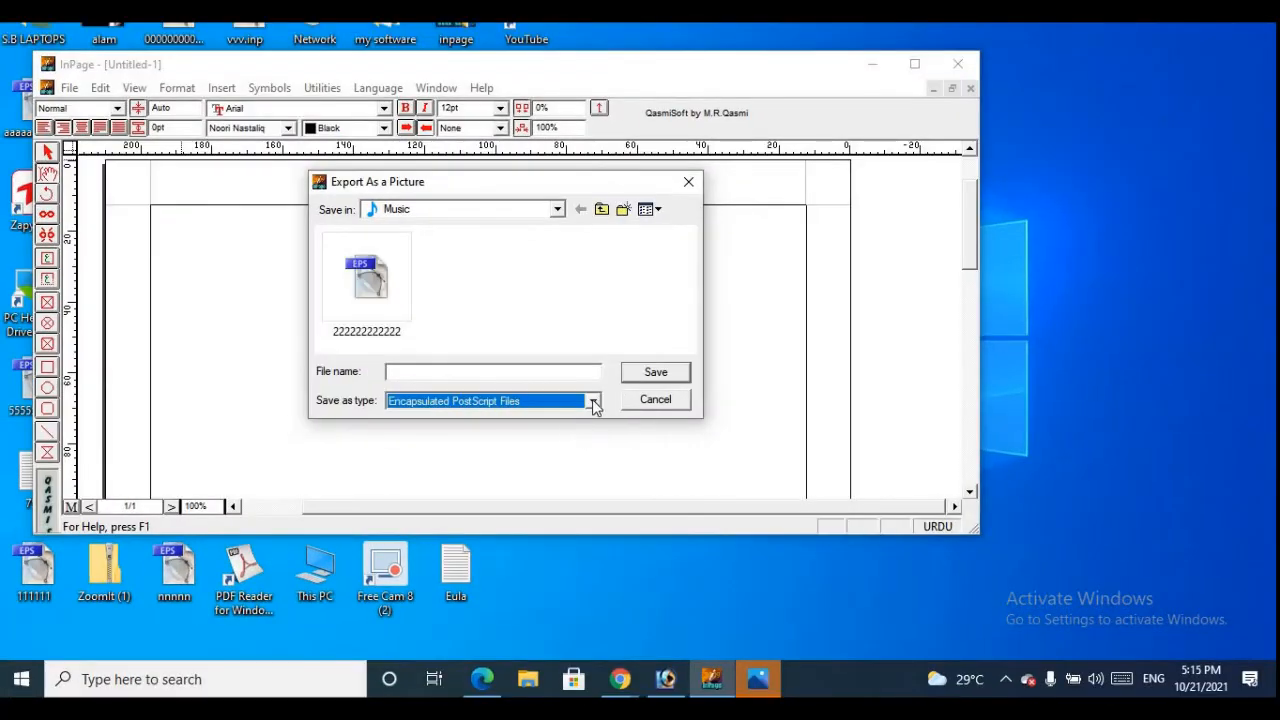
{"action": "left_click", "coordinate": [594, 401]}
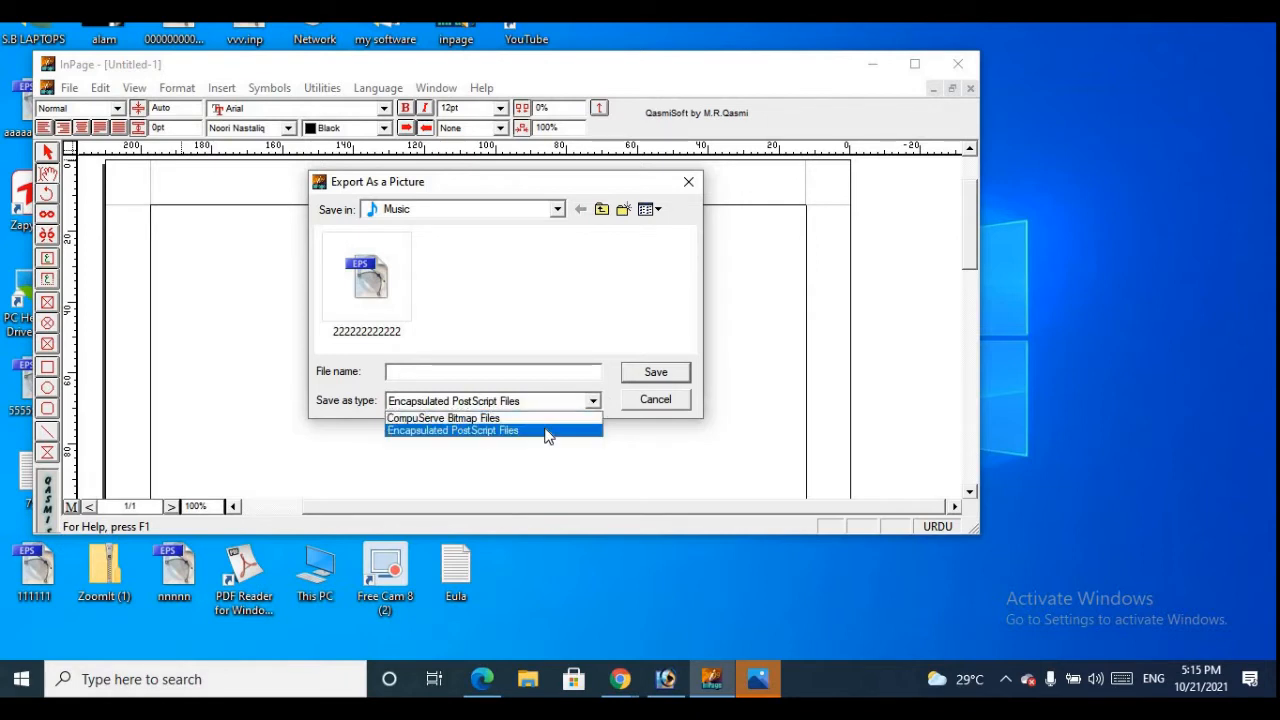
{"action": "left_click", "coordinate": [547, 433]}
{"action": "left_click", "coordinate": [648, 378]}
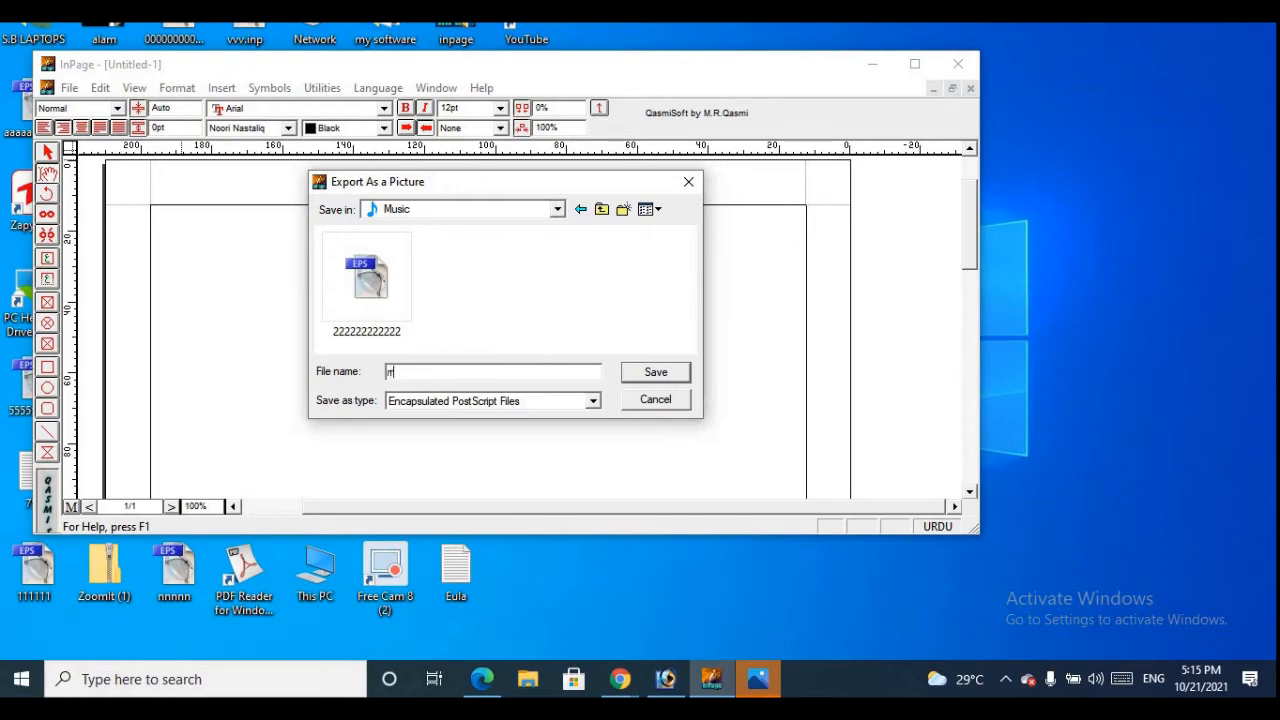
{"action": "type", "text": "nnnnnnn"}
{"action": "left_click", "coordinate": [655, 372]}
{"action": "left_click", "coordinate": [572, 275]}
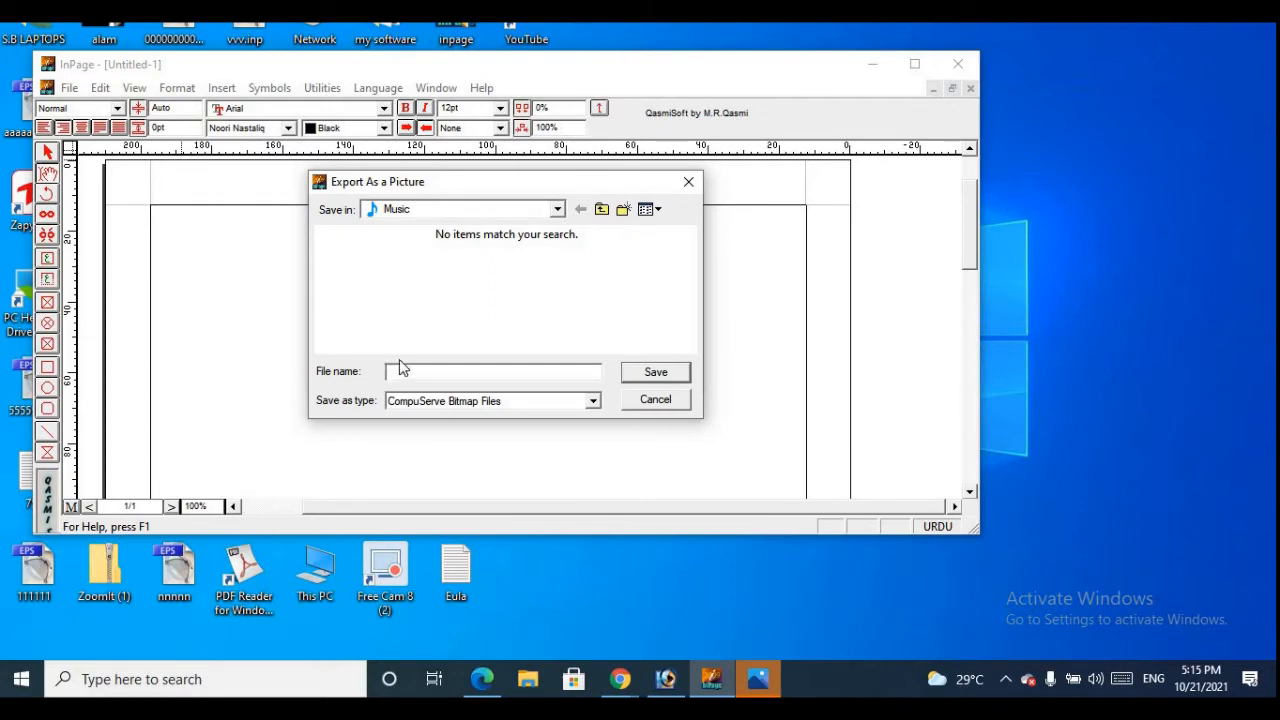
{"action": "left_click", "coordinate": [560, 209]}
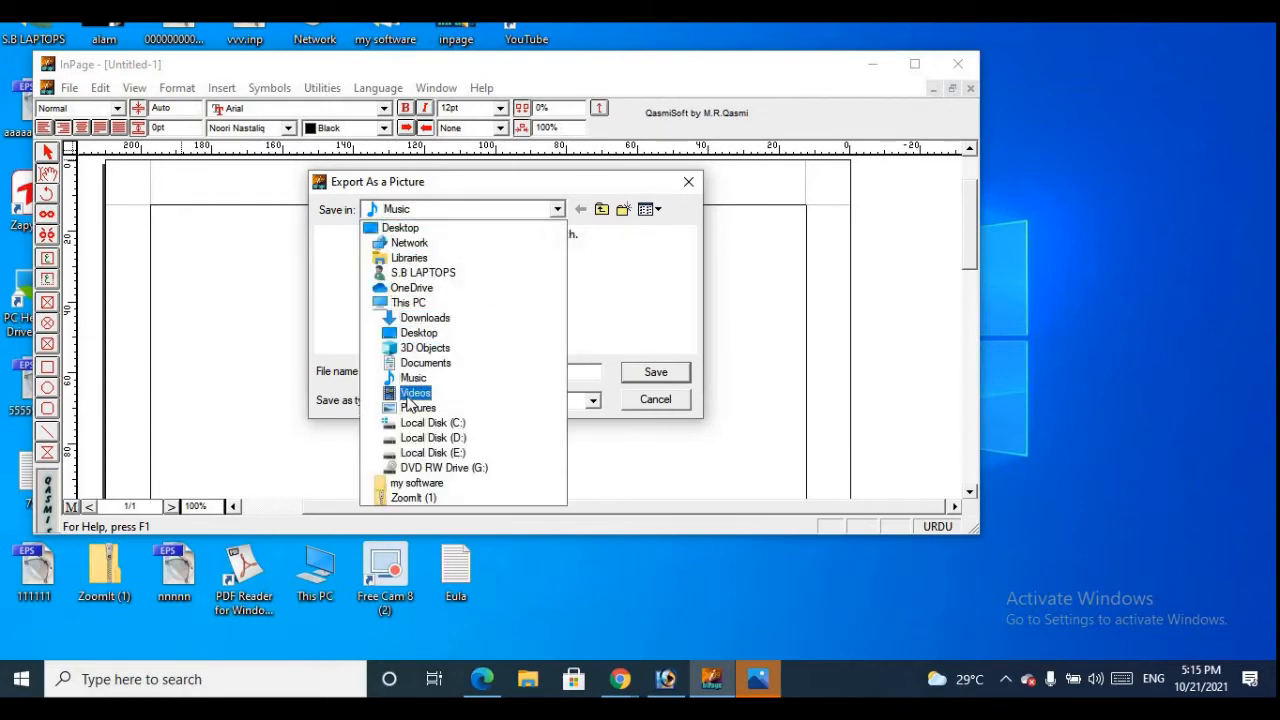
{"action": "left_click", "coordinate": [414, 392]}
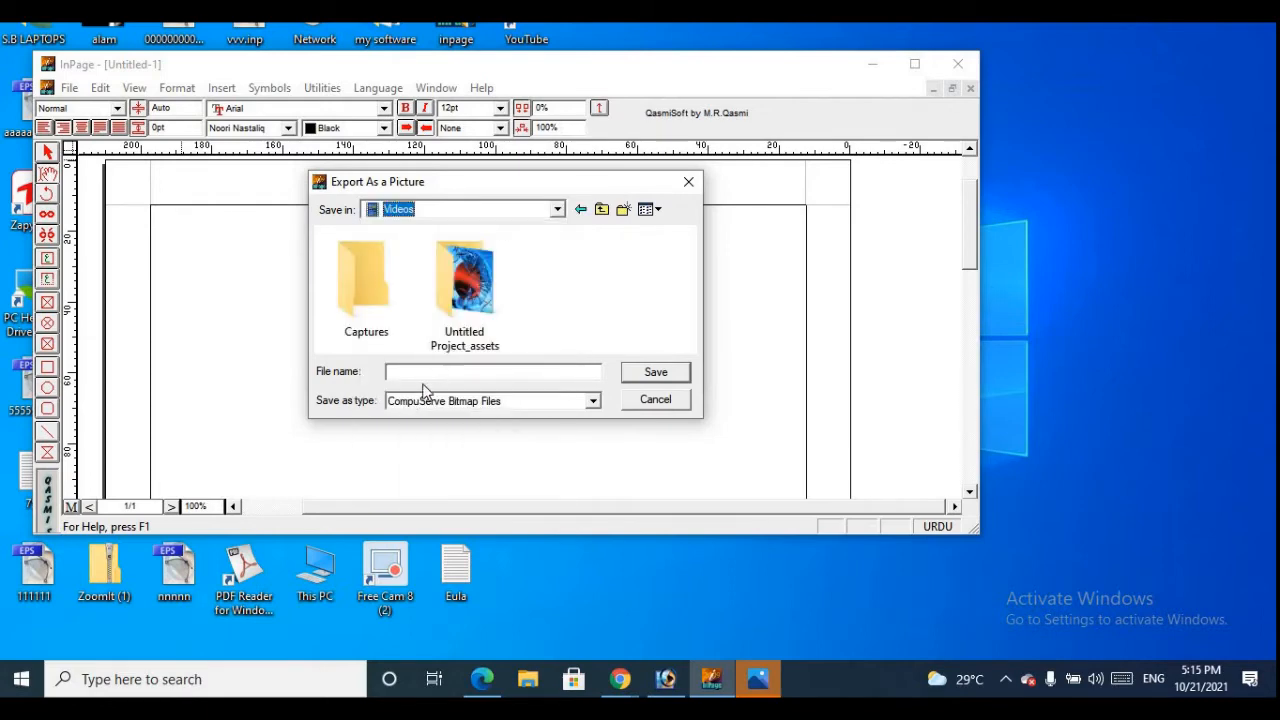
{"action": "left_click", "coordinate": [592, 400]}
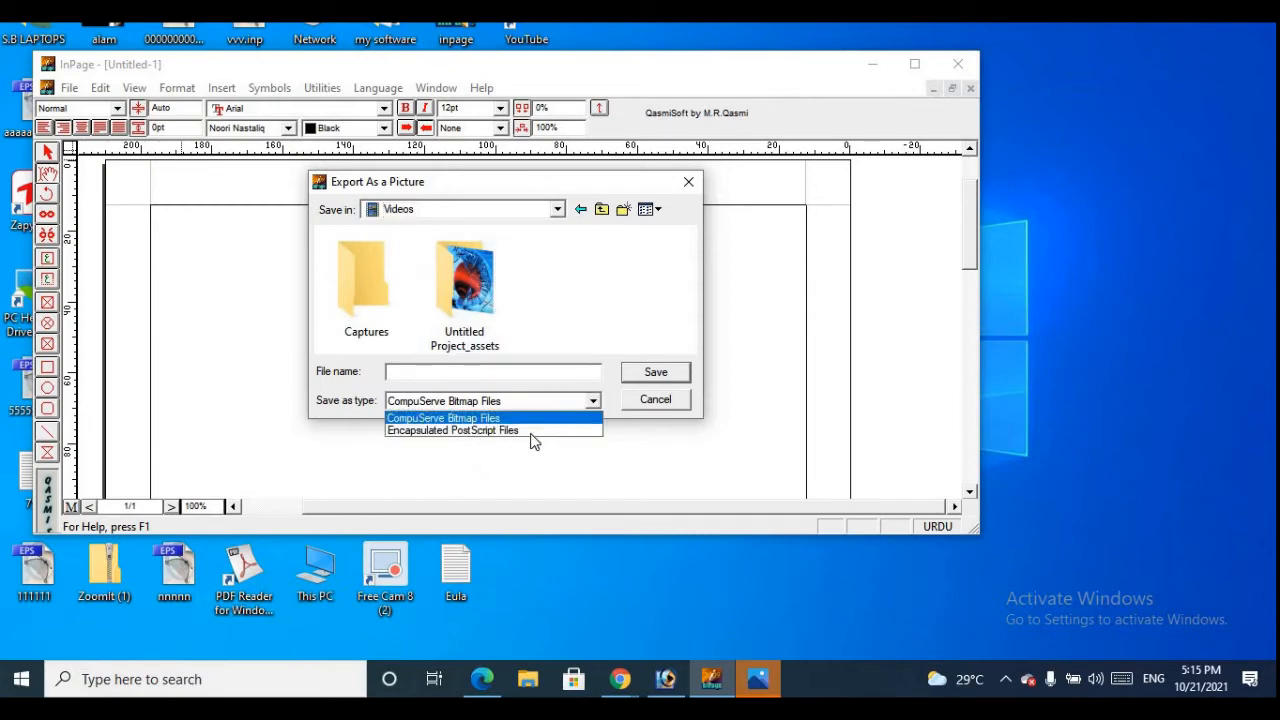
{"action": "left_click", "coordinate": [657, 373]}
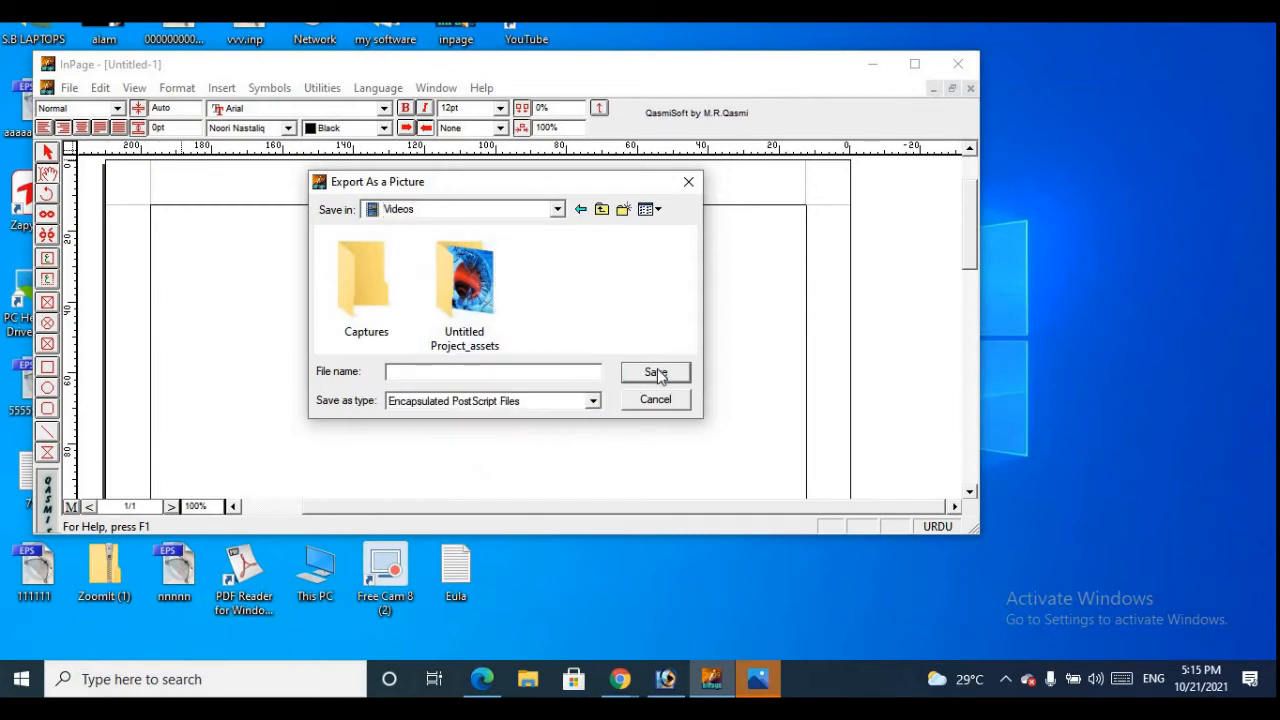
{"action": "right_click", "coordinate": [482, 368]}
{"action": "left_click", "coordinate": [431, 374]}
{"action": "left_click", "coordinate": [688, 185]}
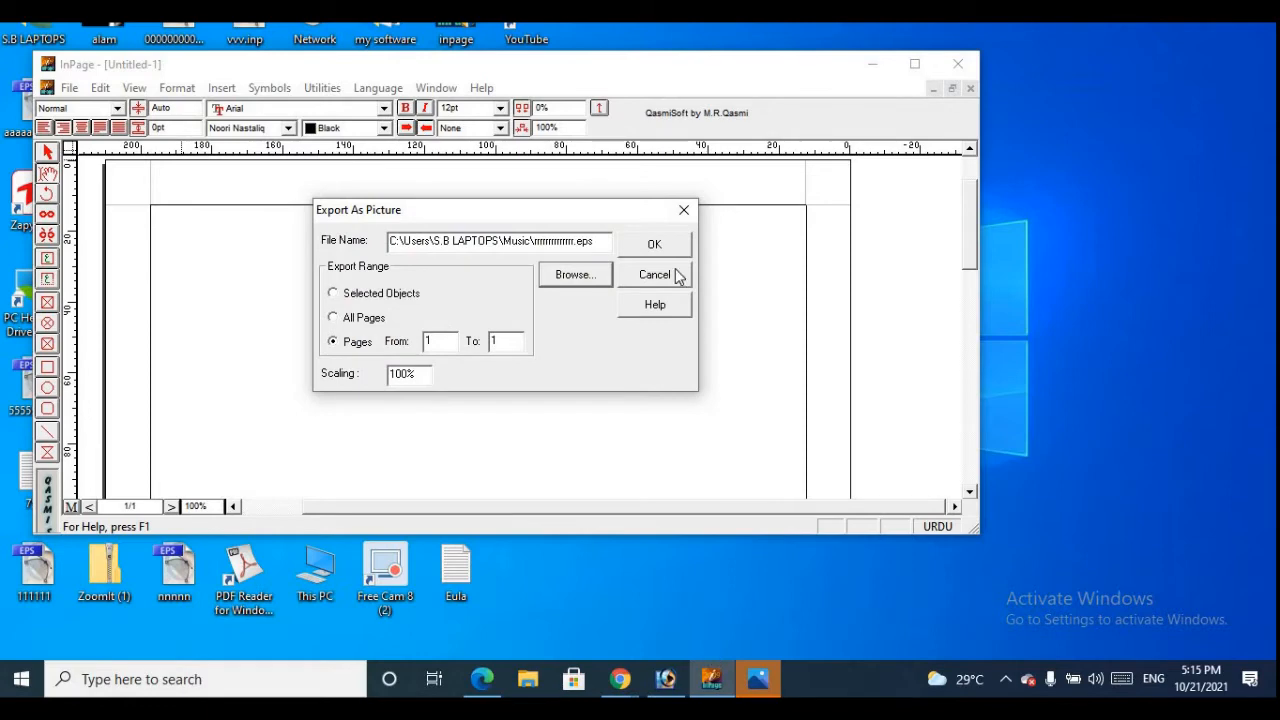
Switch to Photoshop and minimize the 222222222222.eps image
{"action": "left_click", "coordinate": [670, 679]}
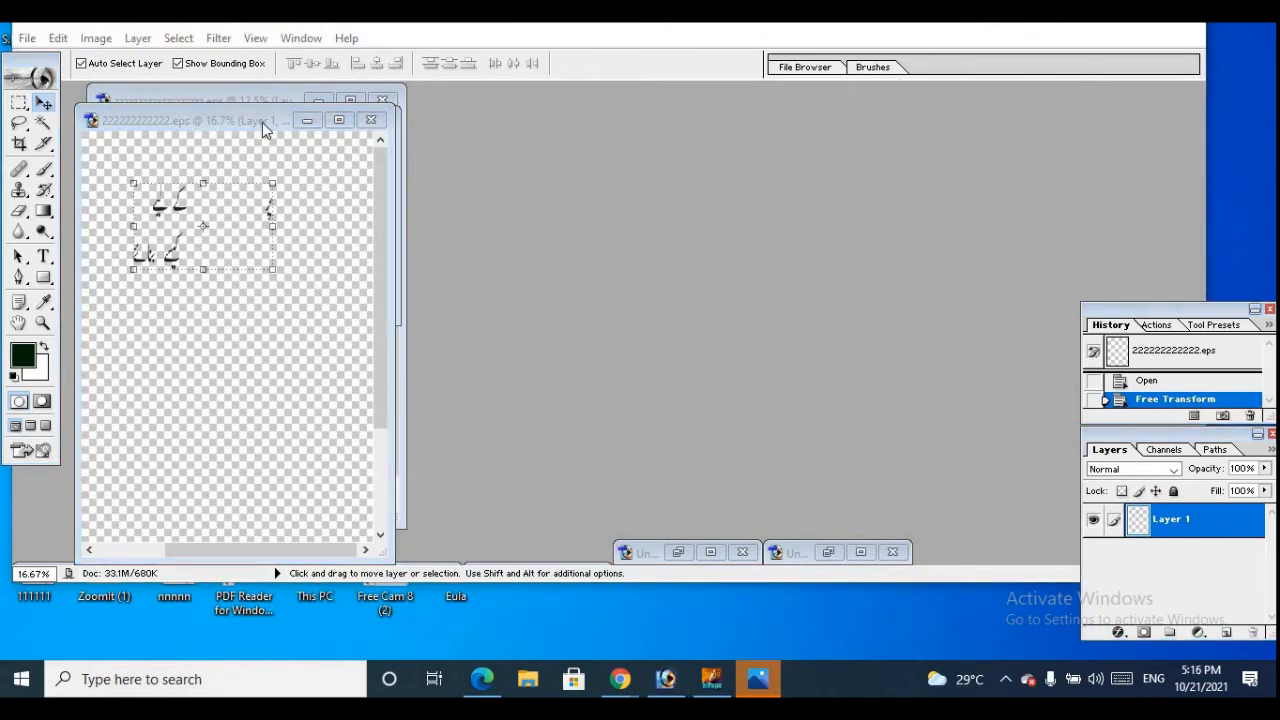
{"action": "left_click", "coordinate": [308, 121]}
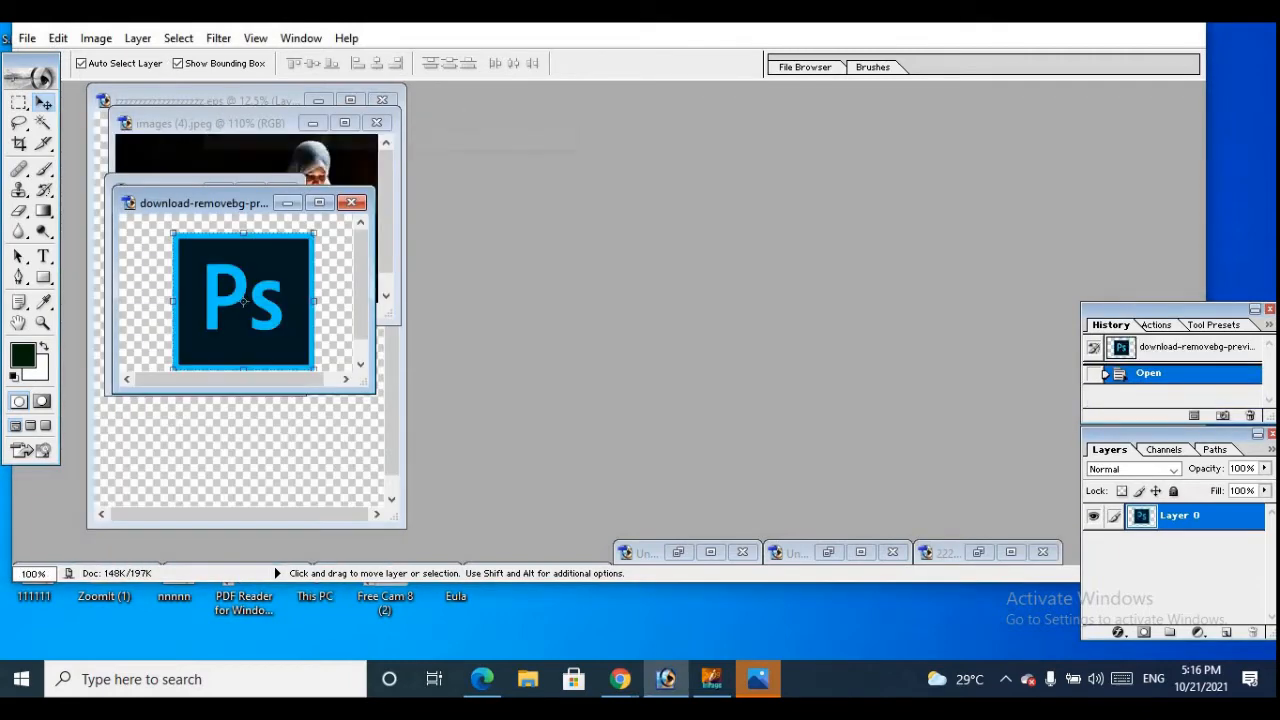
Create a new 1280 x 720 pixel RGB document at 72 pixels/inch with white contents and move its window clear of the other images
{"action": "left_click", "coordinate": [28, 39]}
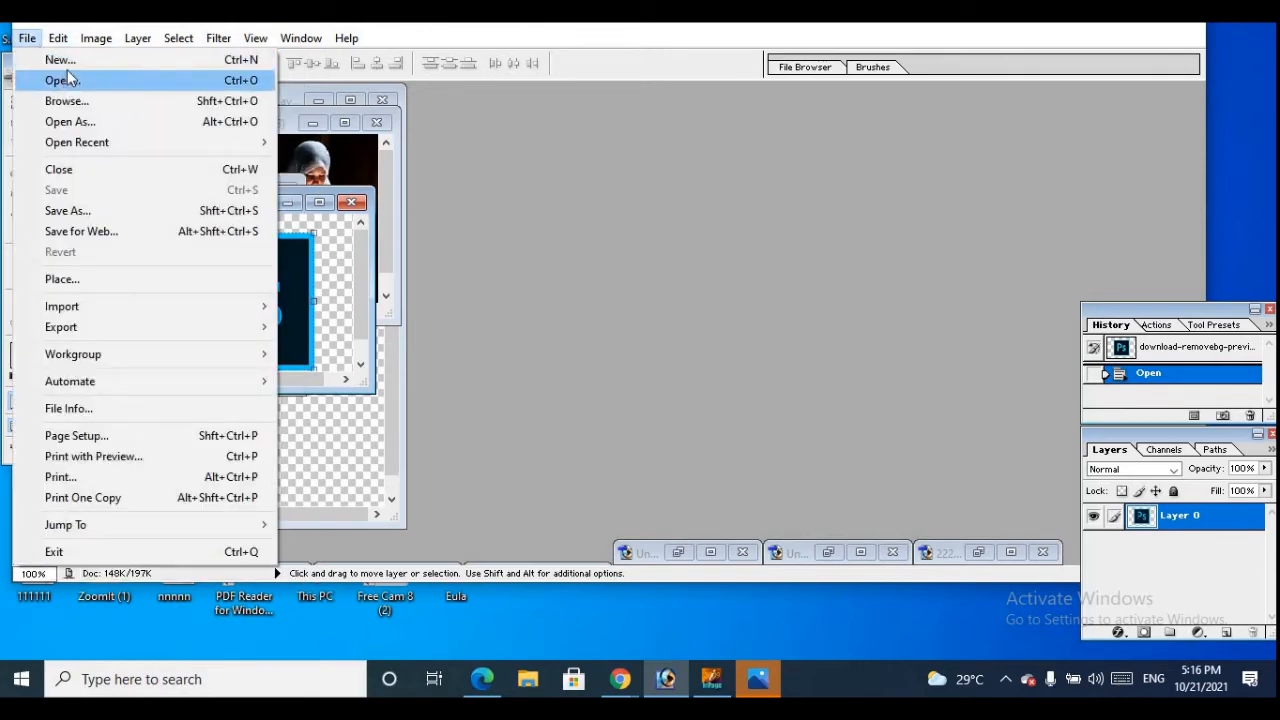
{"action": "left_click", "coordinate": [70, 62]}
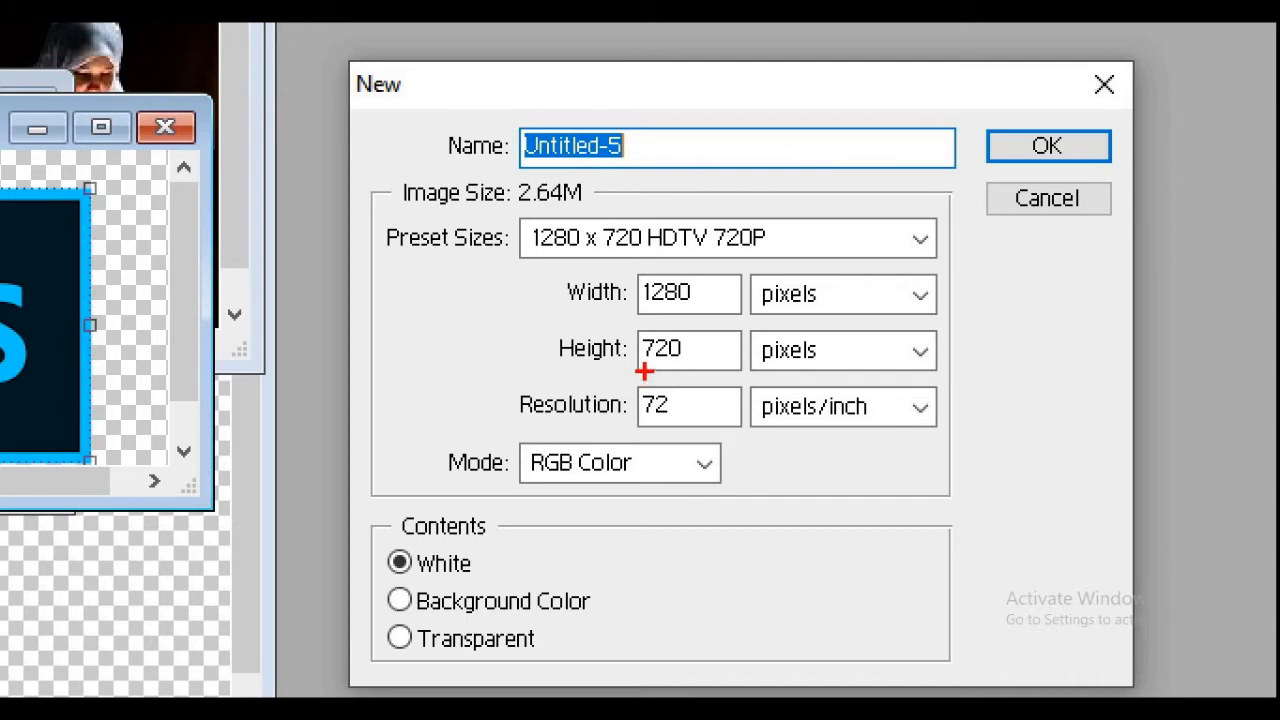
{"action": "key", "text": "Escape"}
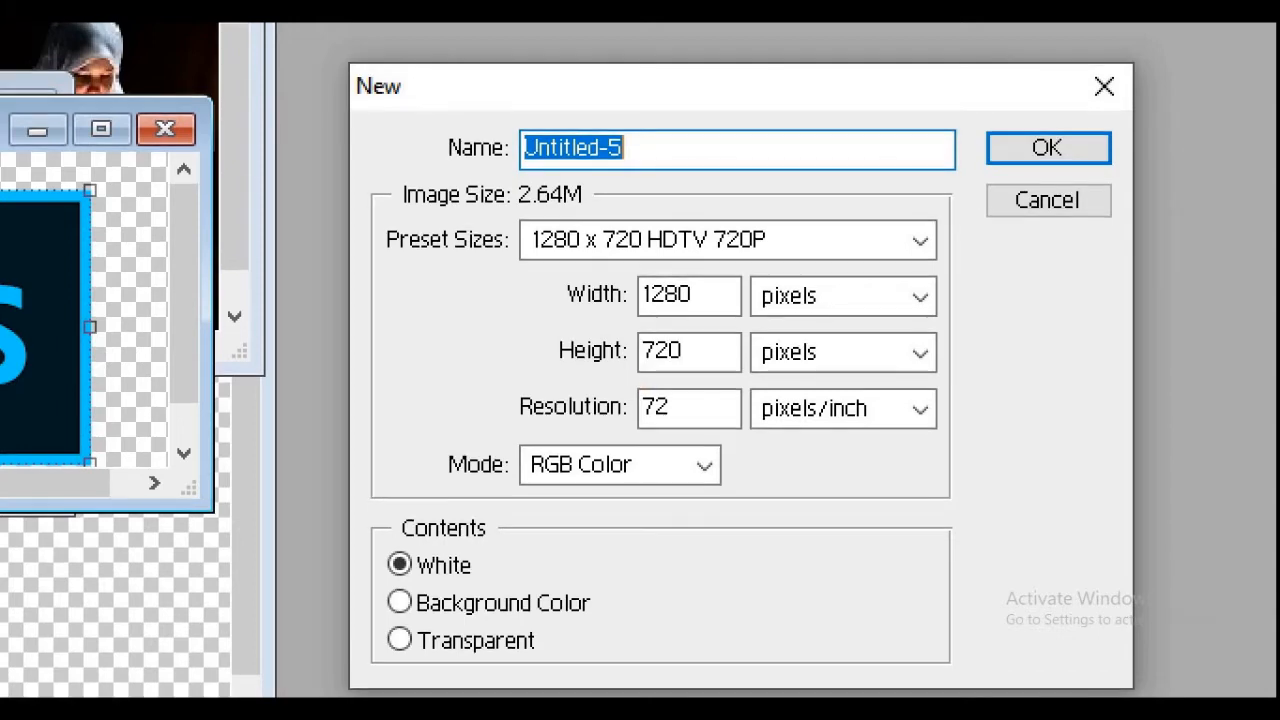
{"action": "key", "text": "Escape"}
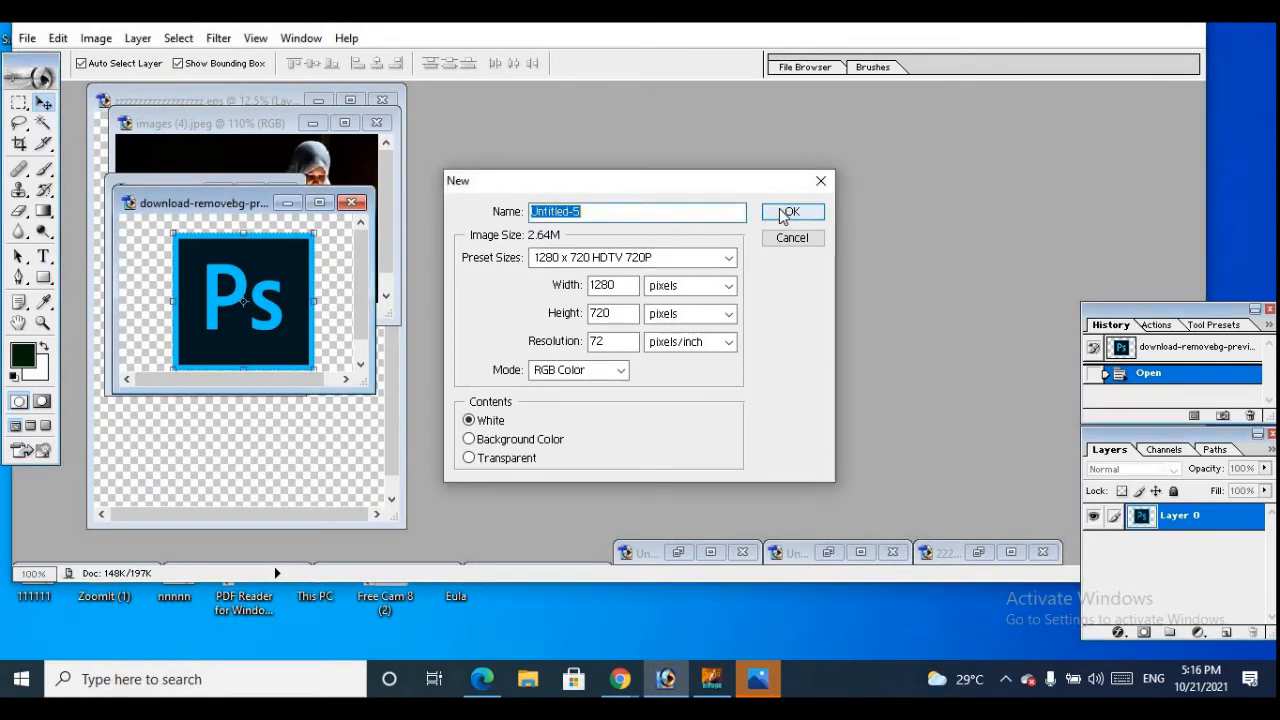
{"action": "left_click", "coordinate": [785, 214]}
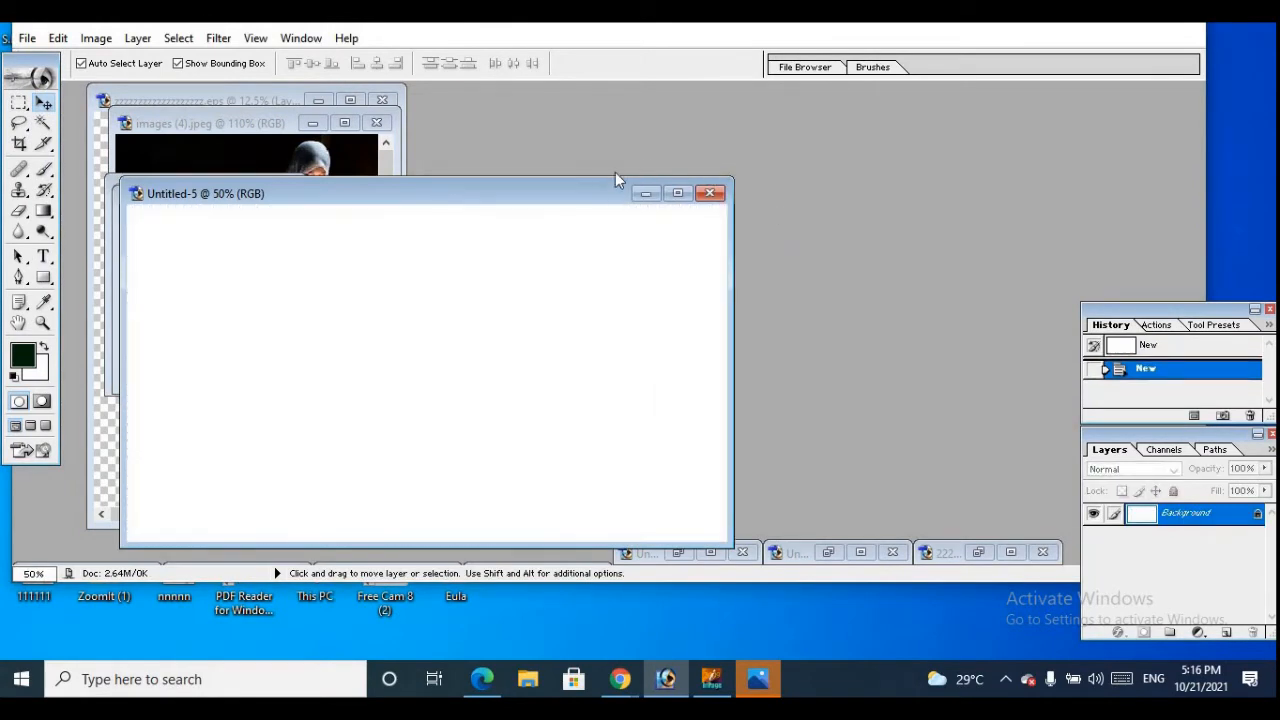
{"action": "left_click_drag", "start_coordinate": [596, 192], "coordinate": [676, 162]}
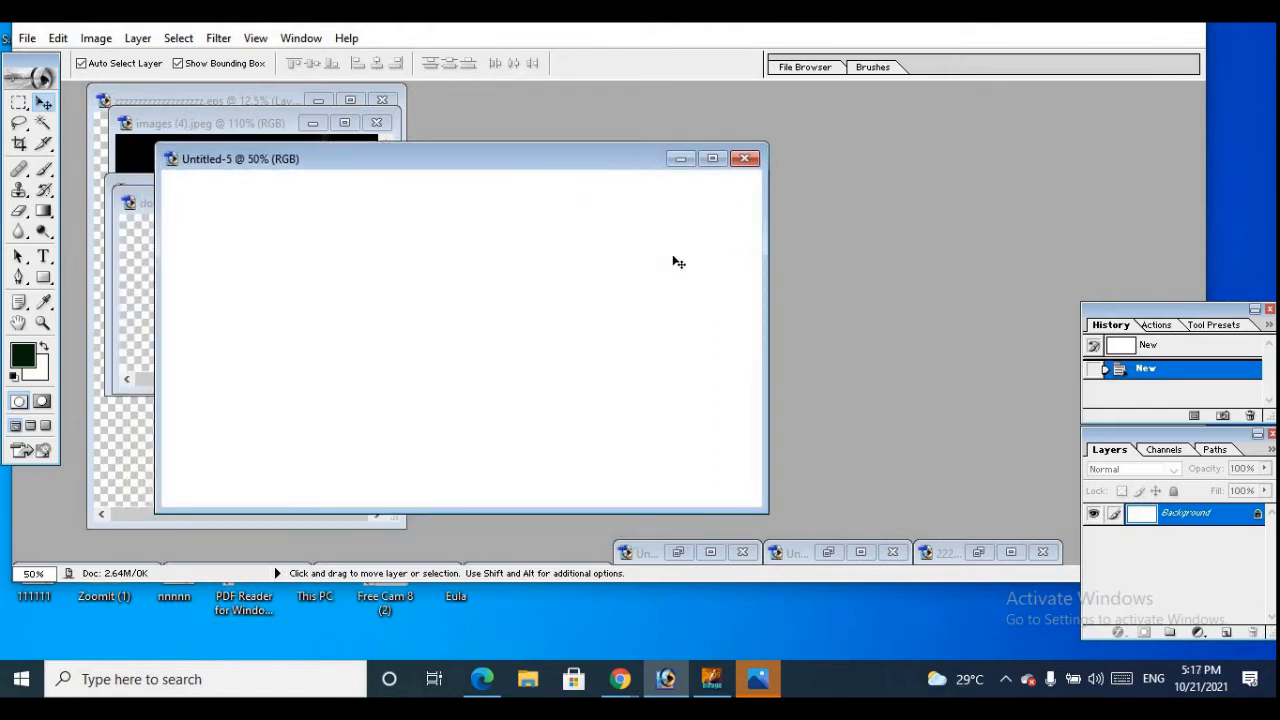
Set the foreground color to the near-black 000104
{"action": "left_click", "coordinate": [22, 355]}
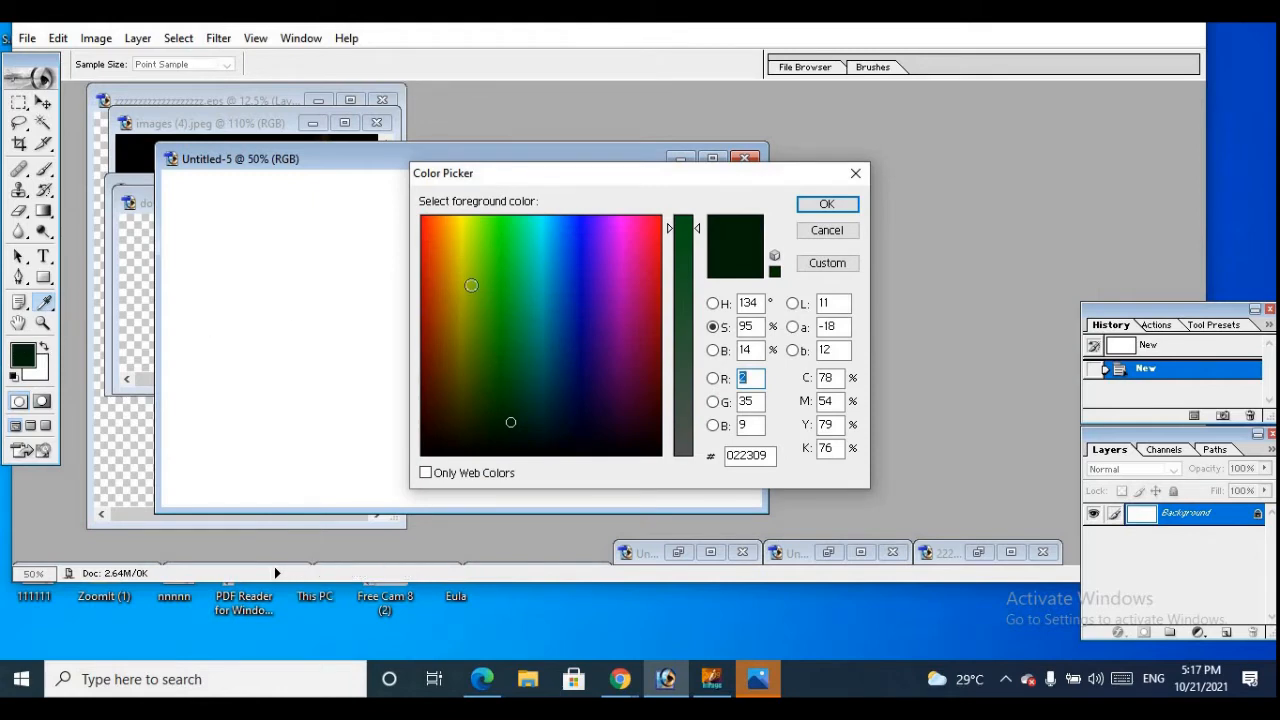
{"action": "left_click", "coordinate": [567, 447]}
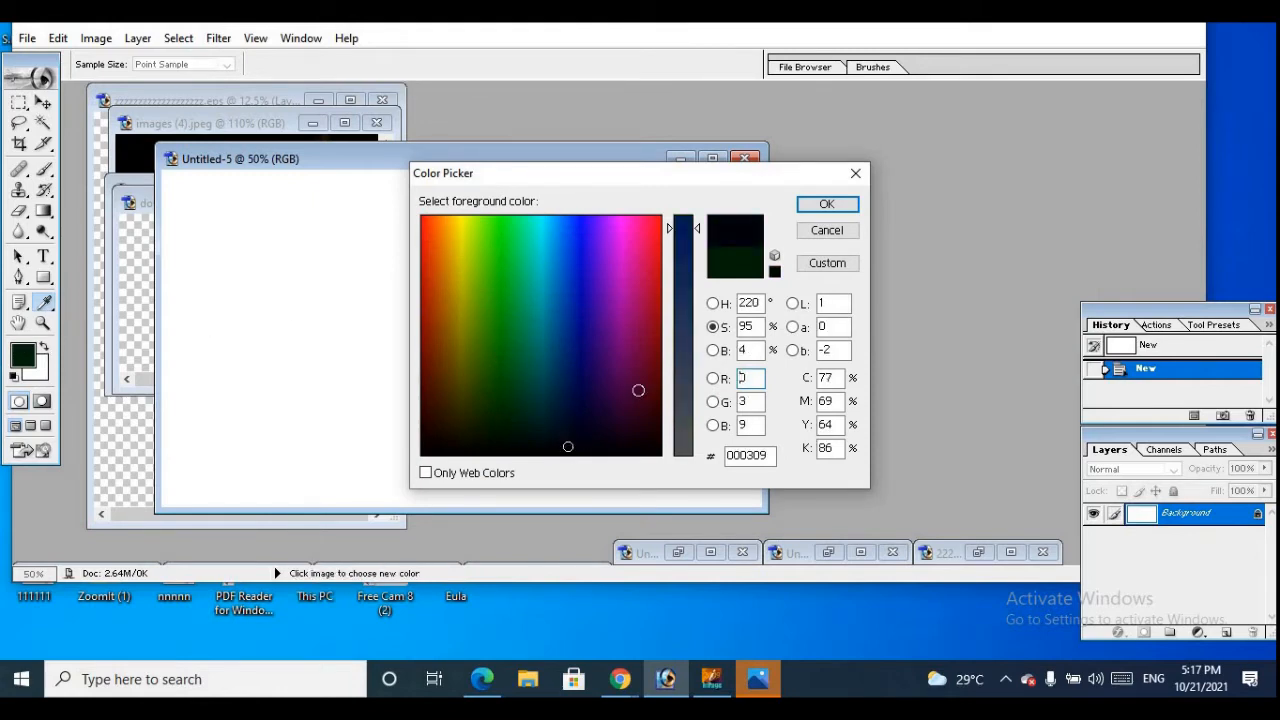
{"action": "left_click", "coordinate": [567, 451]}
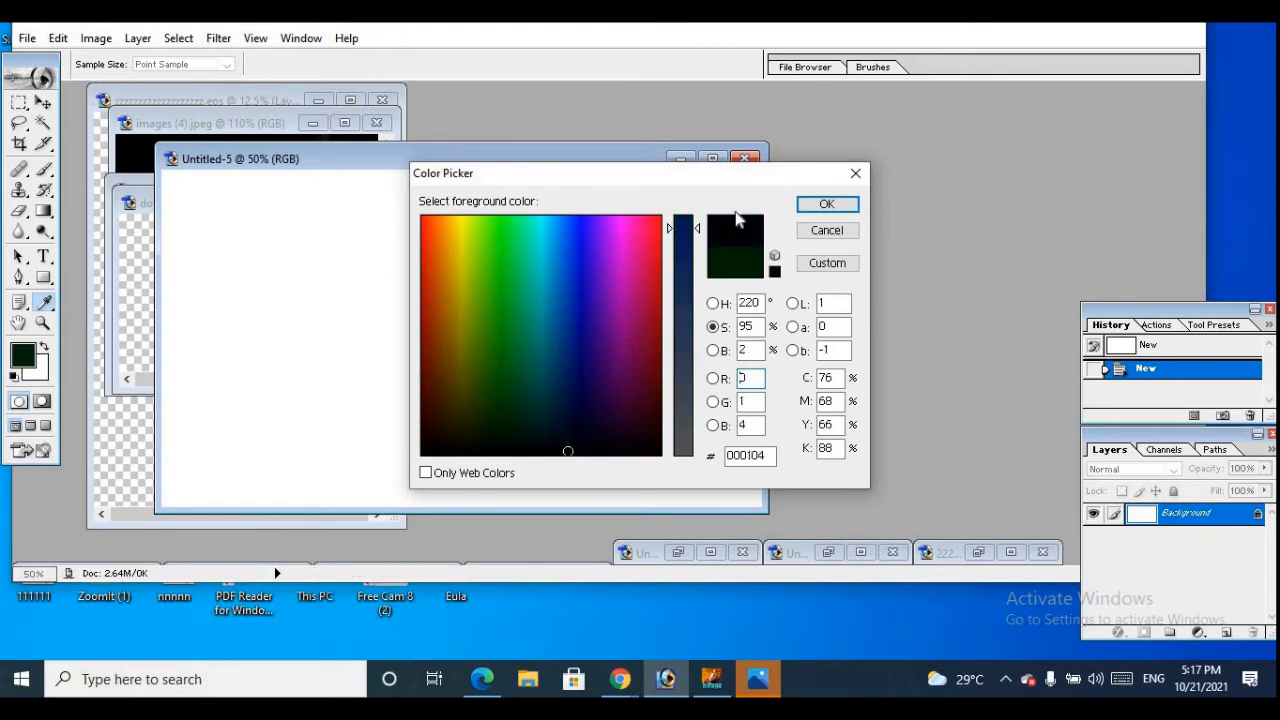
{"action": "left_click", "coordinate": [826, 204]}
{"action": "key", "text": "v"}
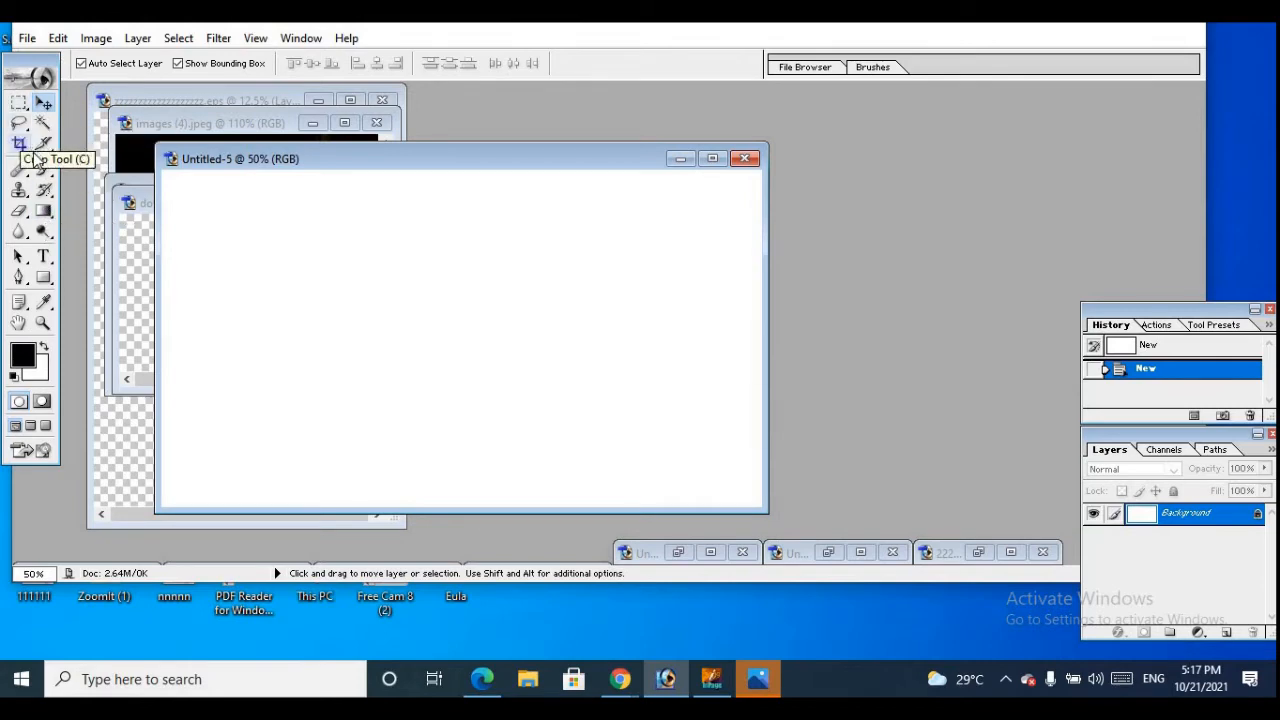
Fill the whole canvas of the new document with the near-black foreground color using the Paint Bucket tool
{"action": "left_click", "coordinate": [44, 211]}
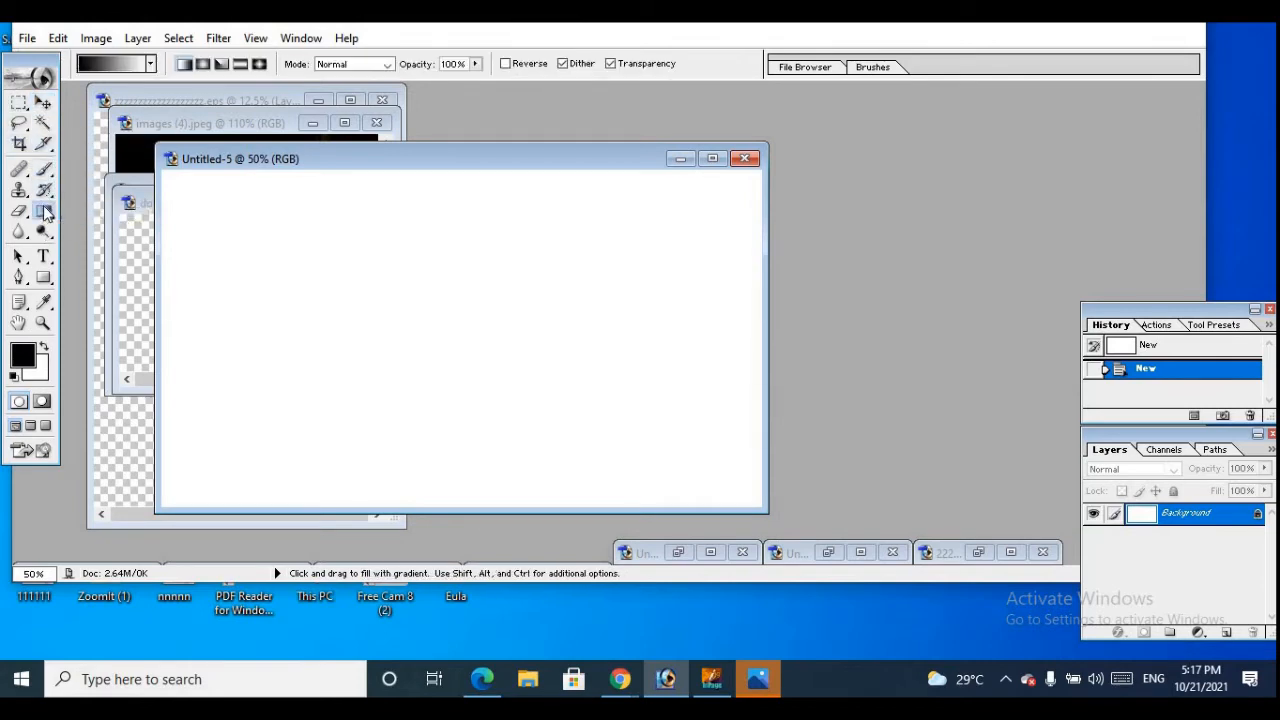
{"action": "left_click", "coordinate": [44, 211]}
{"action": "left_click", "coordinate": [130, 228]}
{"action": "left_click", "coordinate": [254, 282]}
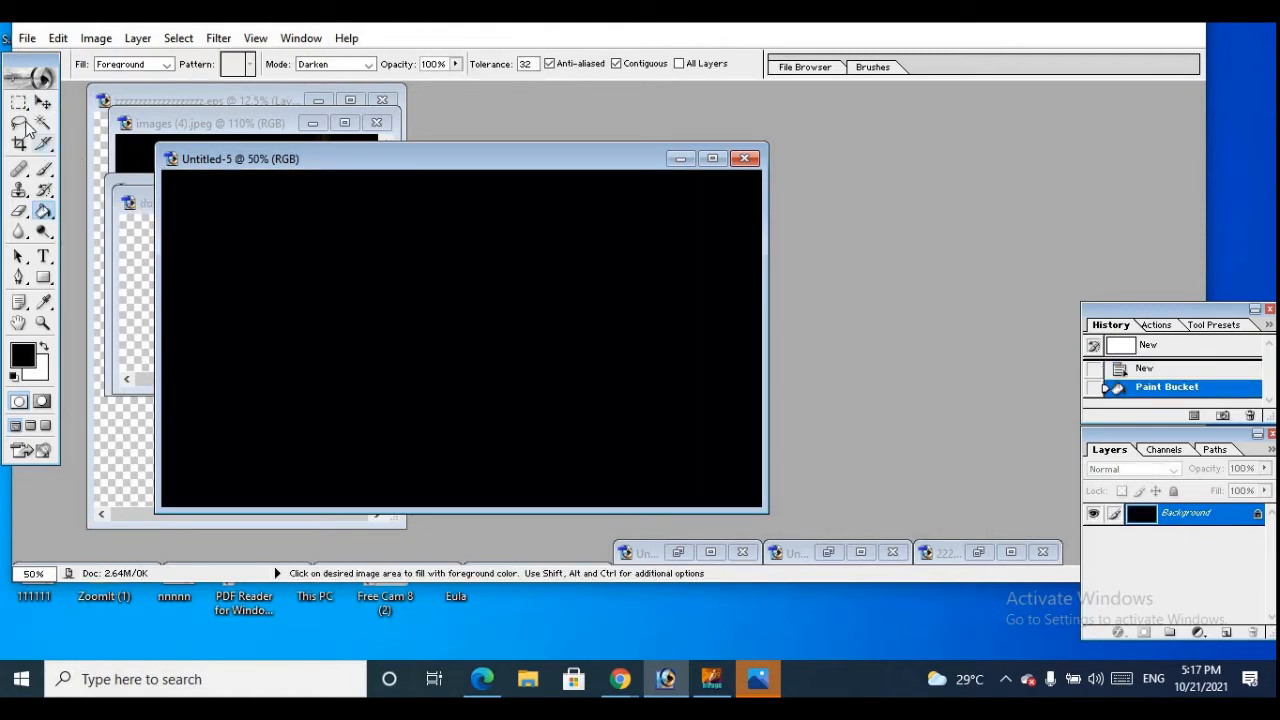
Draw a wide rectangular marquee selection across the upper part of the black canvas, starting near its upper-left corner
{"action": "left_click_drag", "start_coordinate": [19, 102], "coordinate": [100, 103]}
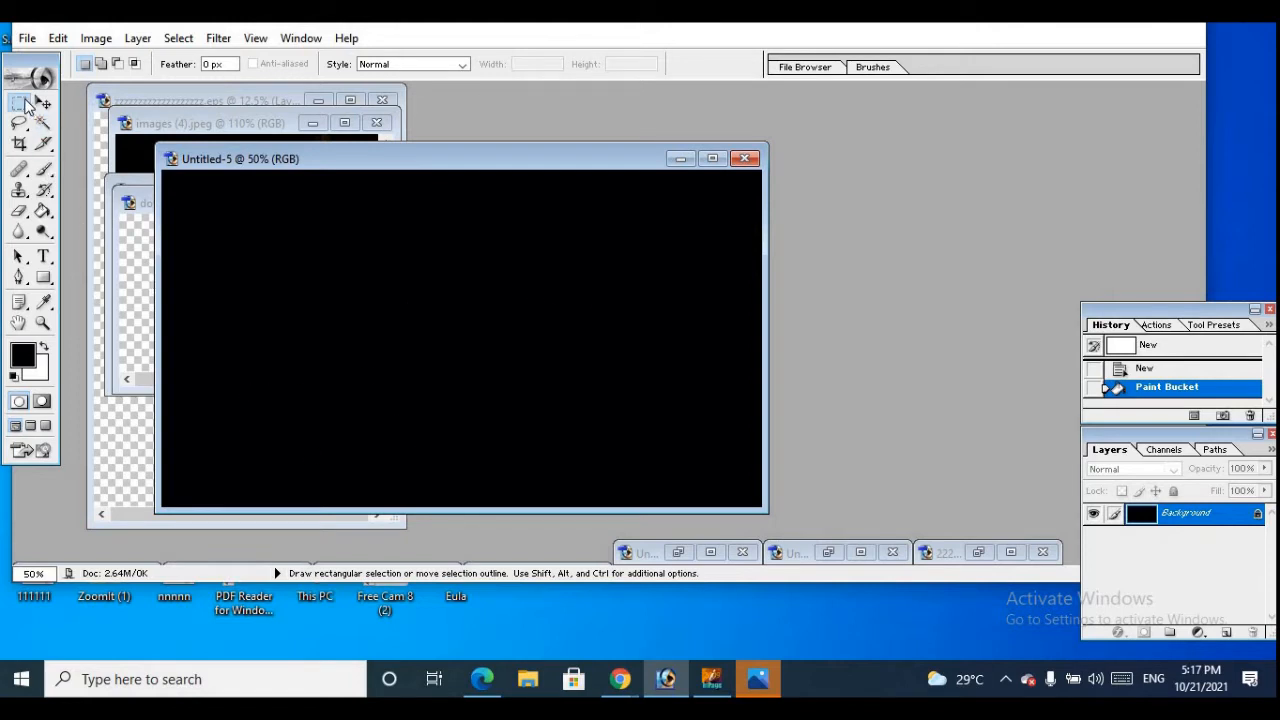
{"action": "left_click_drag", "start_coordinate": [28, 108], "coordinate": [82, 105]}
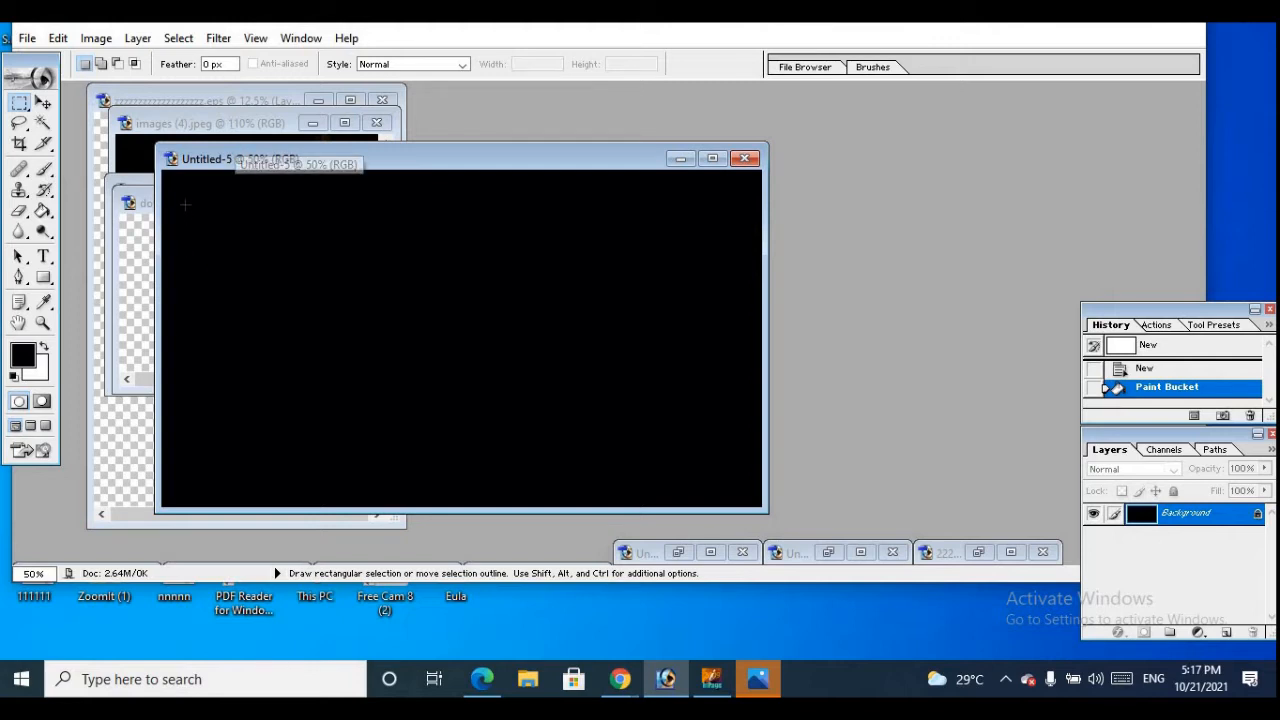
{"action": "left_click_drag", "start_coordinate": [185, 204], "coordinate": [199, 262]}
{"action": "left_click_drag", "start_coordinate": [310, 313], "coordinate": [631, 318]}
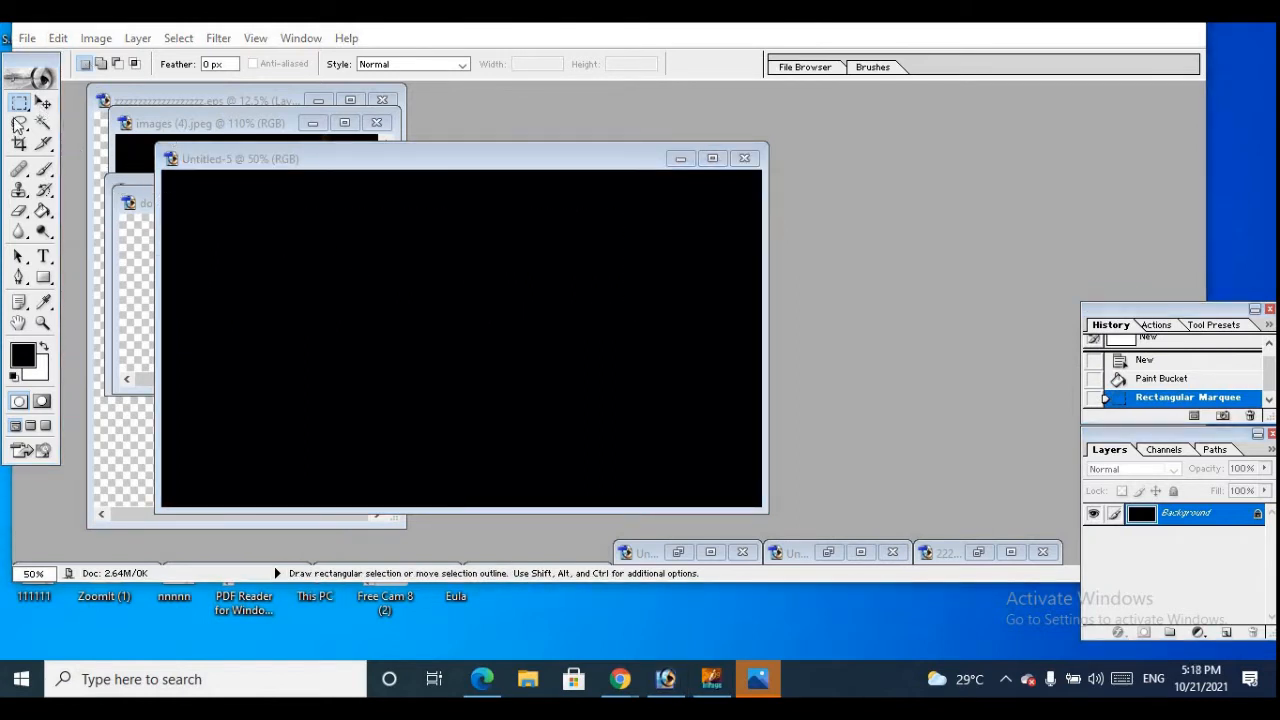
{"action": "left_click", "coordinate": [329, 306]}
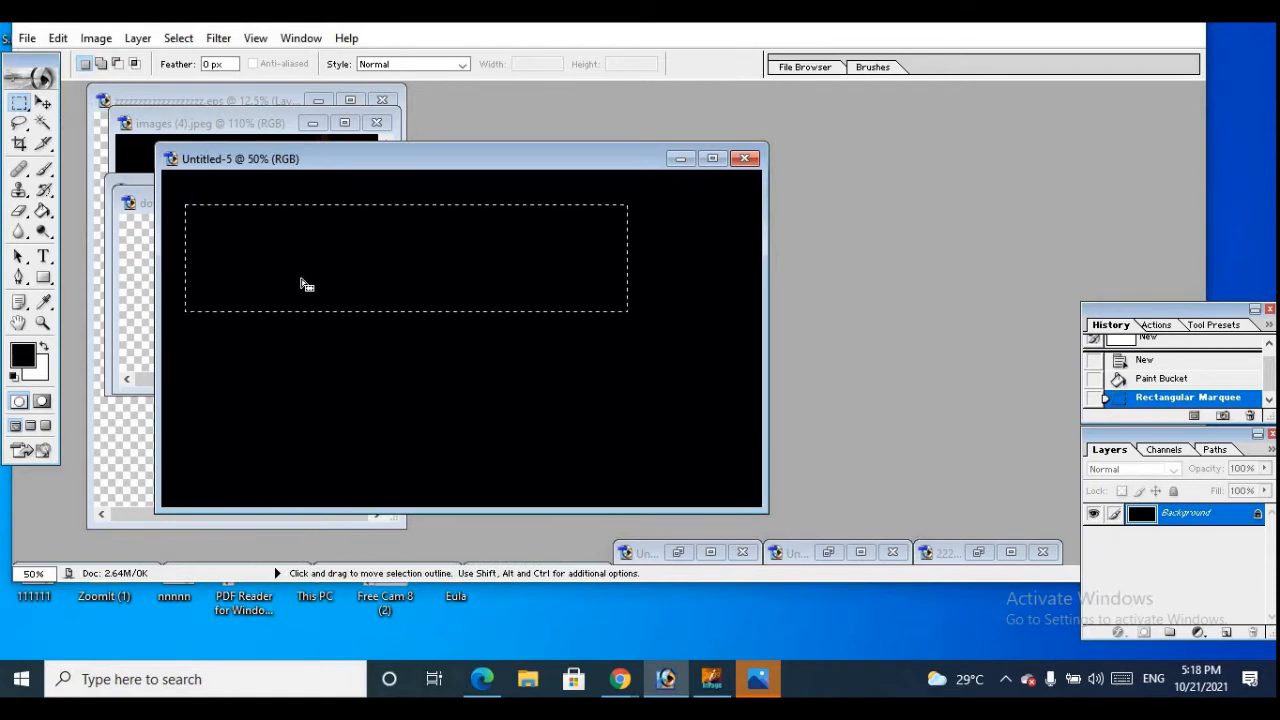
{"action": "left_click", "coordinate": [43, 102]}
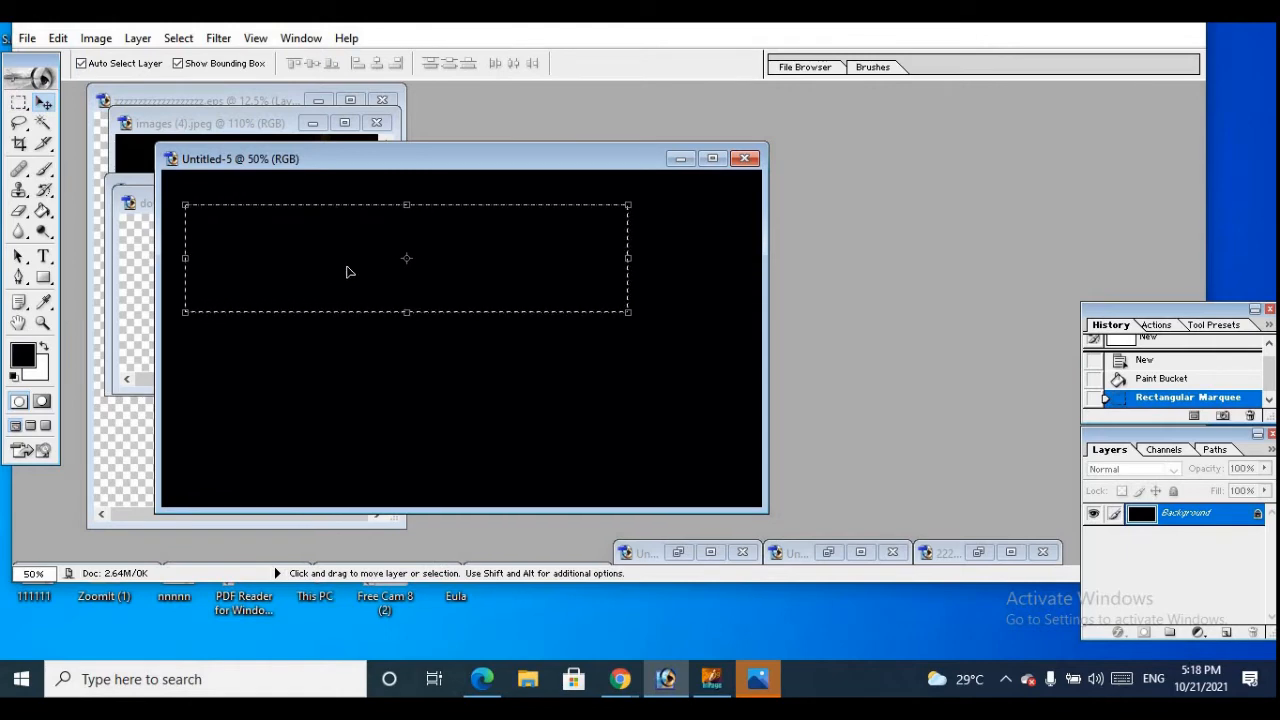
Set the foreground color to the dark red 470108
{"action": "left_click", "coordinate": [24, 349]}
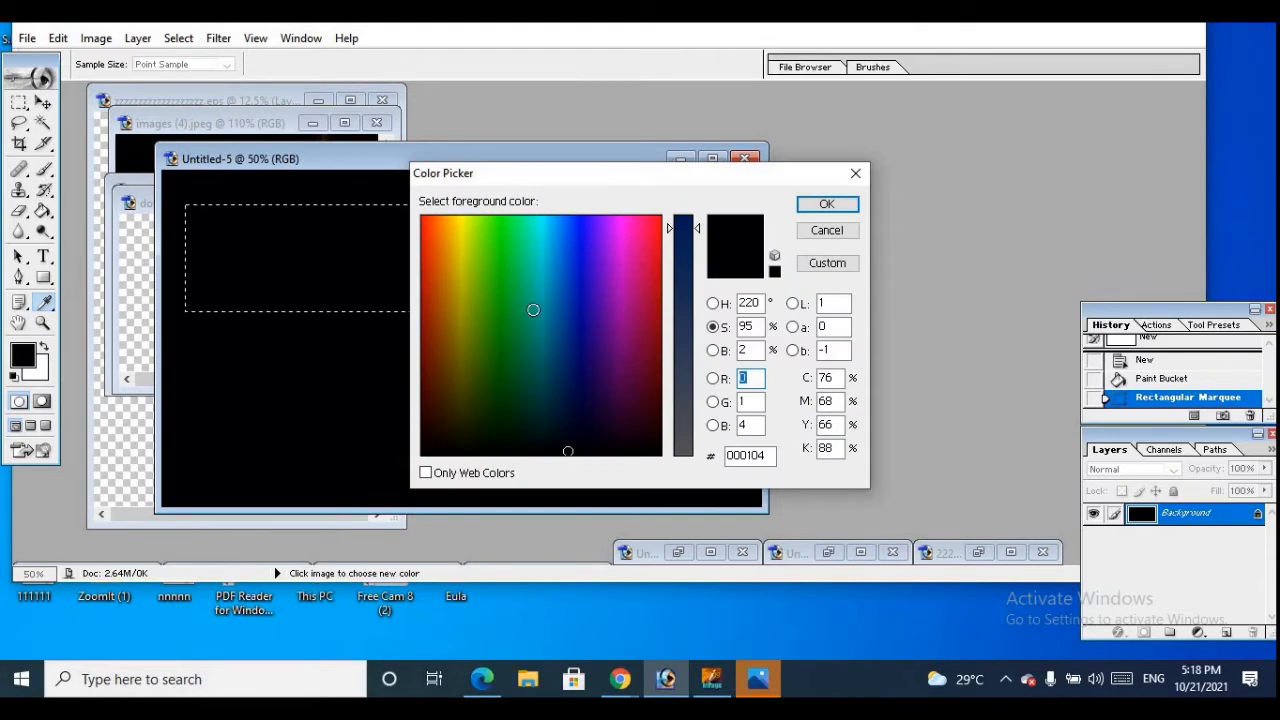
{"action": "left_click", "coordinate": [653, 402]}
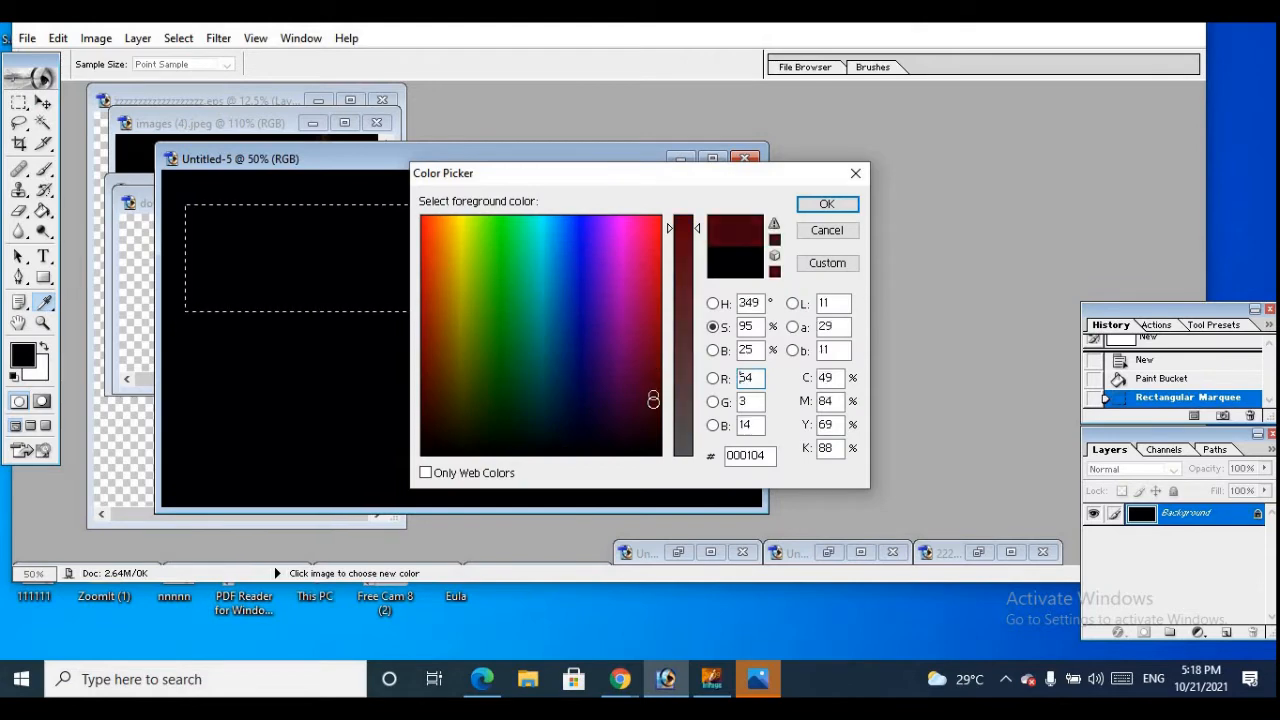
{"action": "mouse_move", "coordinate": [650, 398]}
{"action": "left_mouse_down"}
{"action": "mouse_move", "coordinate": [646, 423]}
{"action": "mouse_move", "coordinate": [656, 388]}
{"action": "left_mouse_up"}
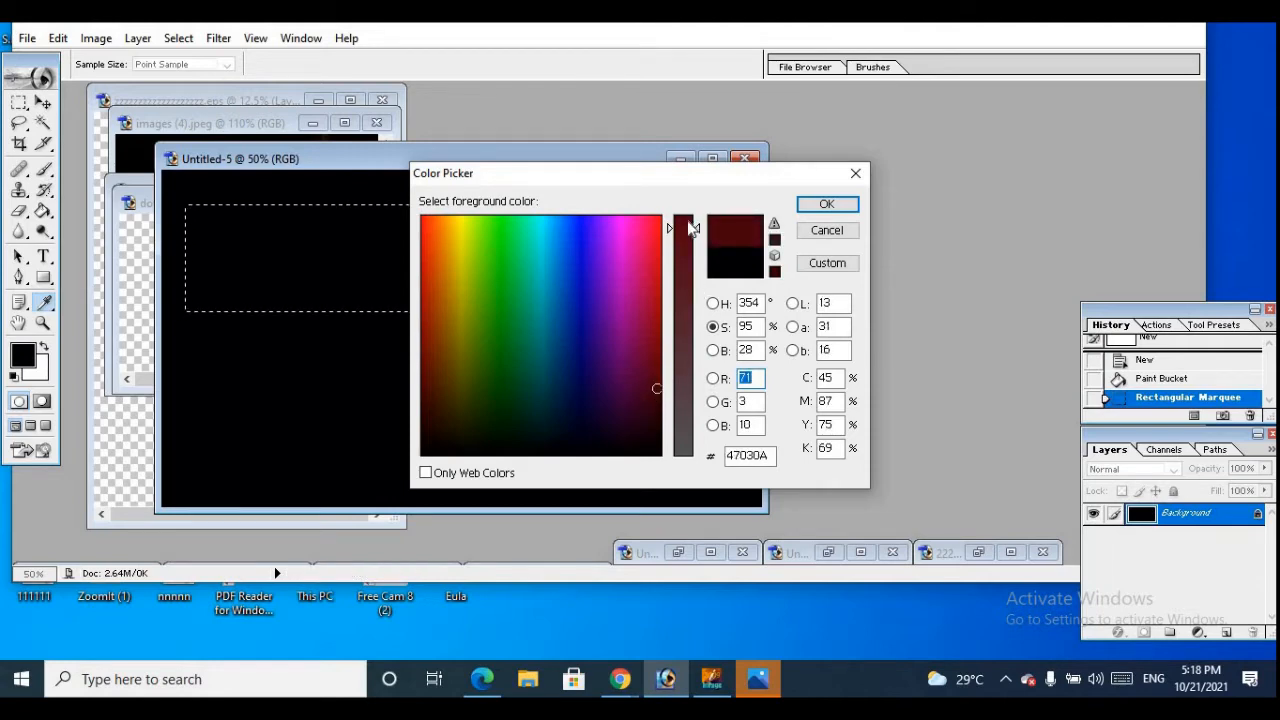
{"action": "left_click", "coordinate": [690, 221]}
{"action": "left_click", "coordinate": [826, 204]}
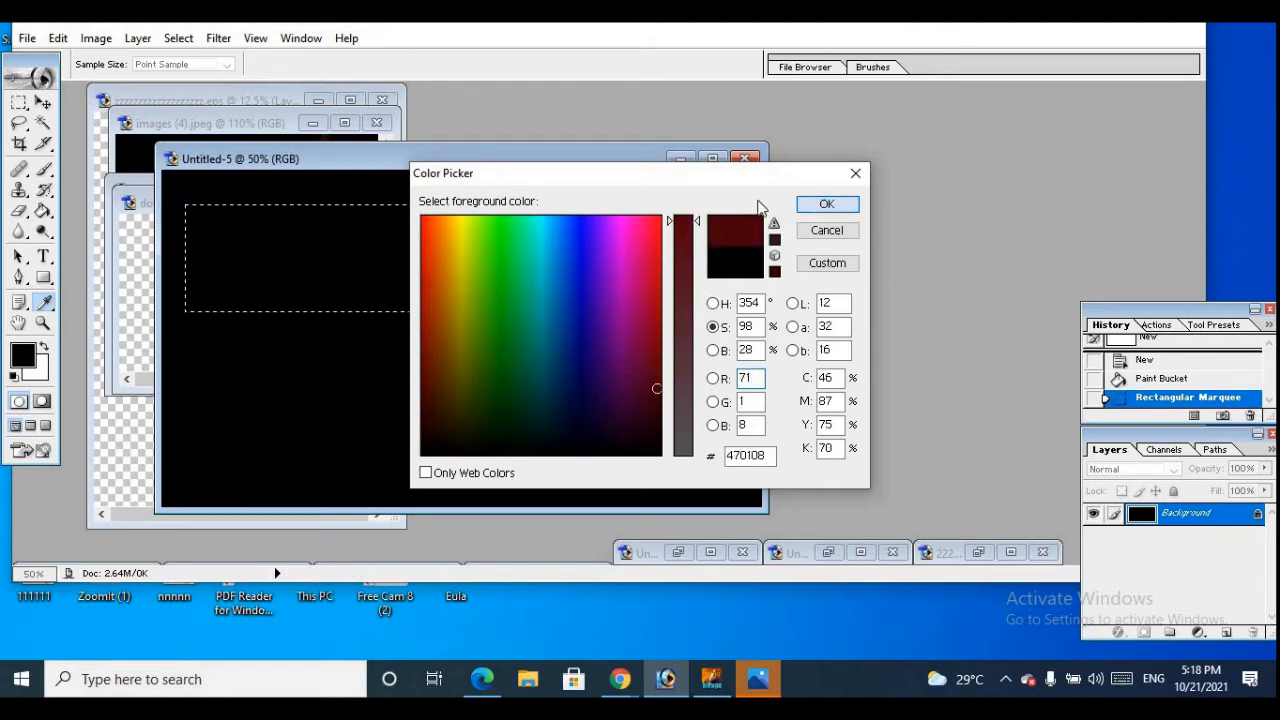
{"action": "key", "text": "v"}
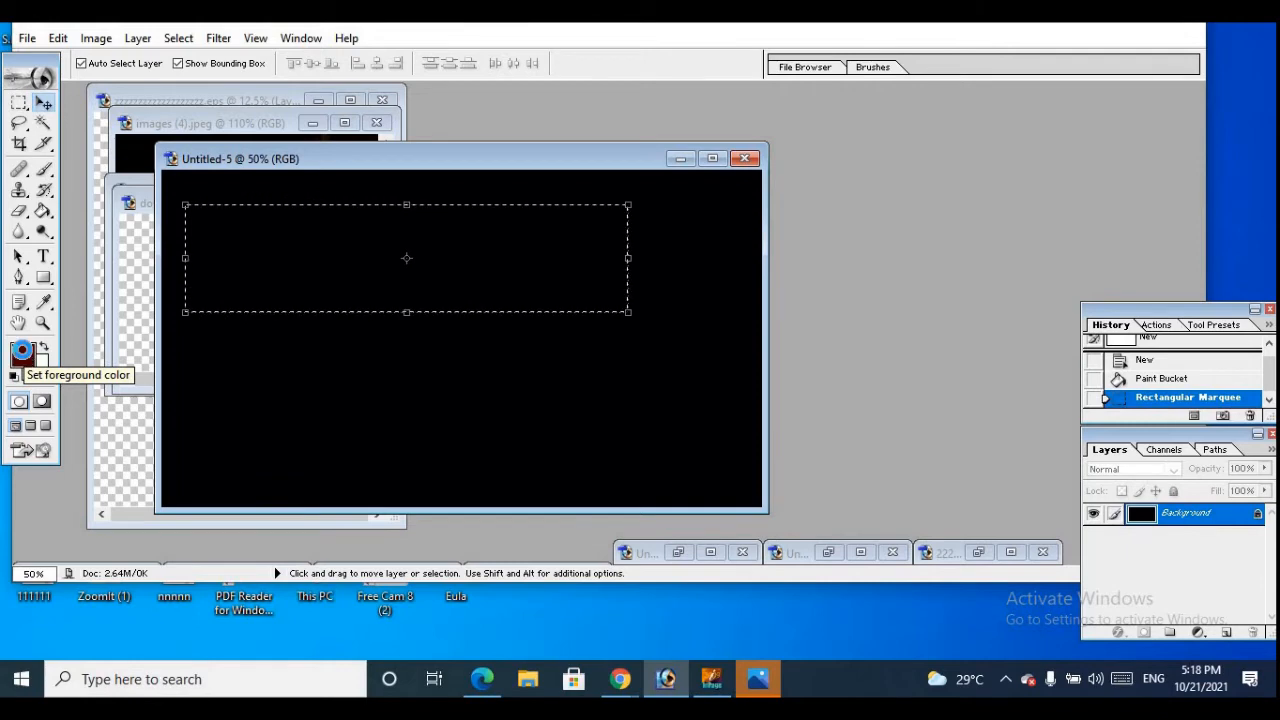
{"action": "left_click", "coordinate": [24, 354]}
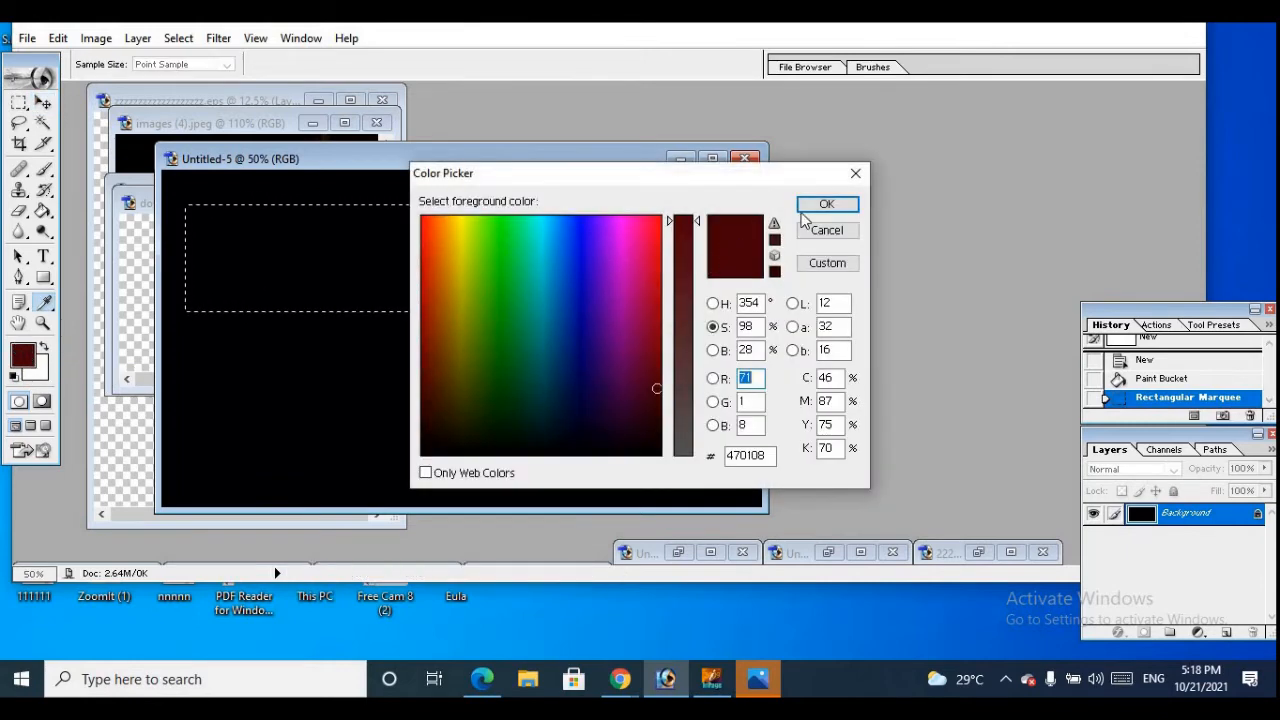
{"action": "left_click", "coordinate": [820, 205]}
{"action": "key", "text": "v"}
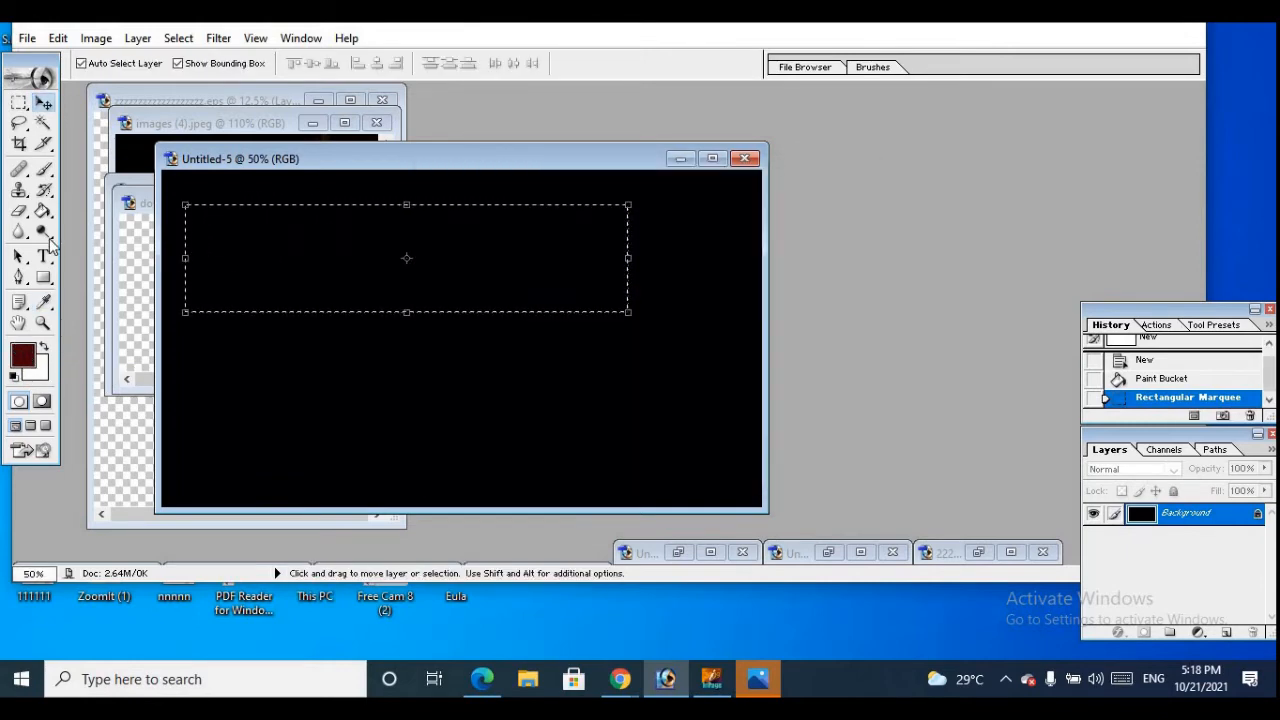
Try to fill the rectangular selection with dark red using the Paint Bucket tool
{"action": "left_click_drag", "start_coordinate": [43, 210], "coordinate": [95, 230]}
{"action": "left_click", "coordinate": [268, 238]}
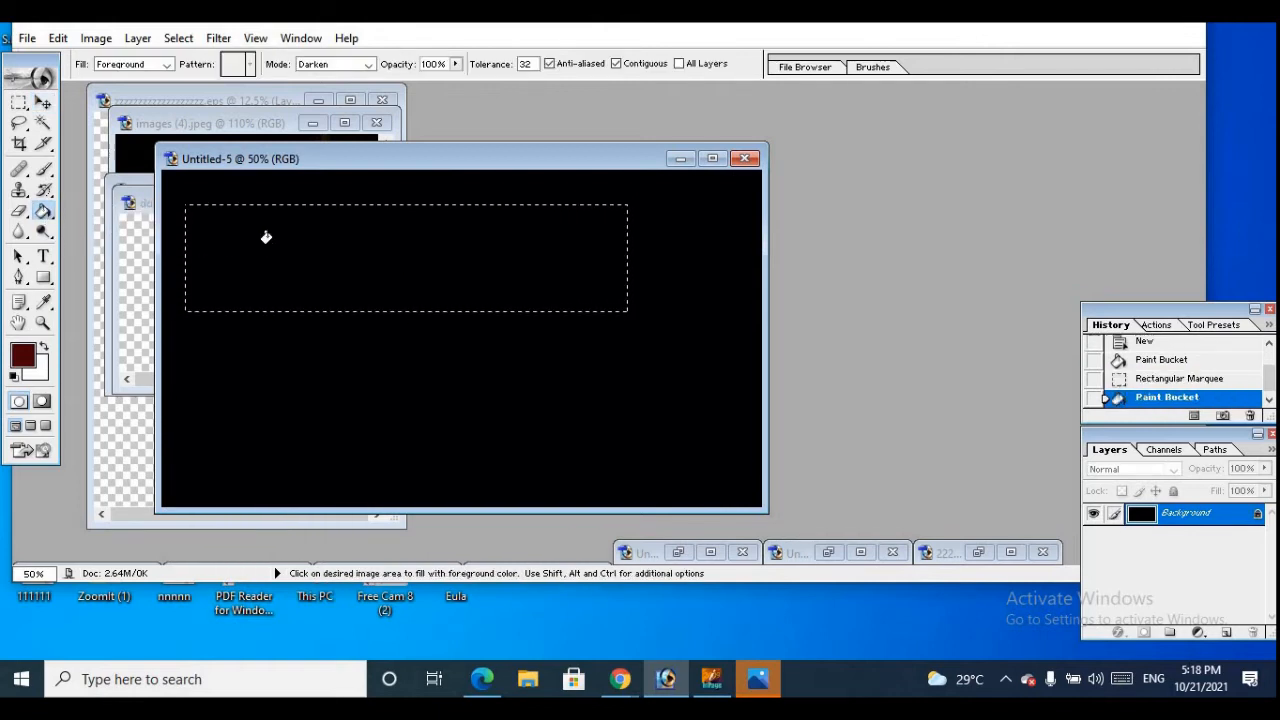
{"action": "left_click", "coordinate": [266, 237]}
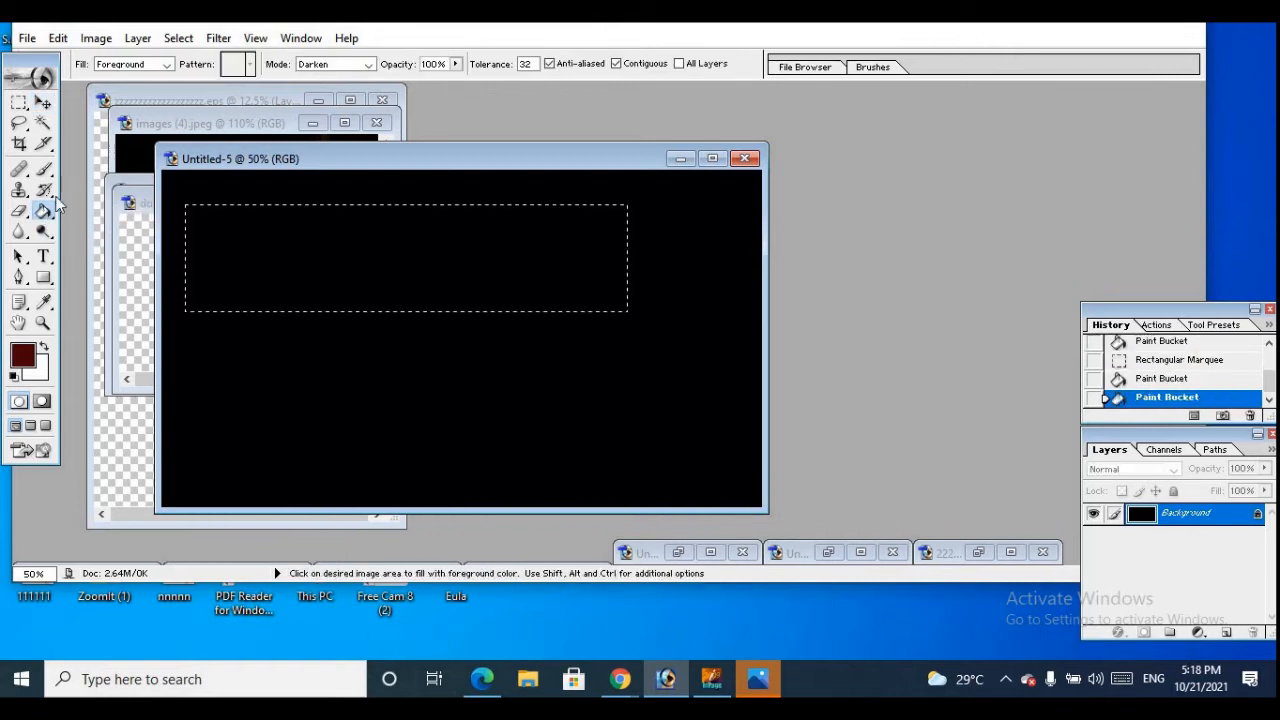
Apply the Gradient tool to the rectangular selection repeatedly until the rectangle is filled with solid dark red
{"action": "mouse_move", "coordinate": [44, 210]}
{"action": "left_mouse_down"}
{"action": "mouse_move", "coordinate": [86, 222]}
{"action": "mouse_move", "coordinate": [120, 213]}
{"action": "left_mouse_up"}
{"action": "left_click_drag", "start_coordinate": [194, 246], "coordinate": [345, 264]}
{"action": "left_click_drag", "start_coordinate": [477, 269], "coordinate": [462, 263]}
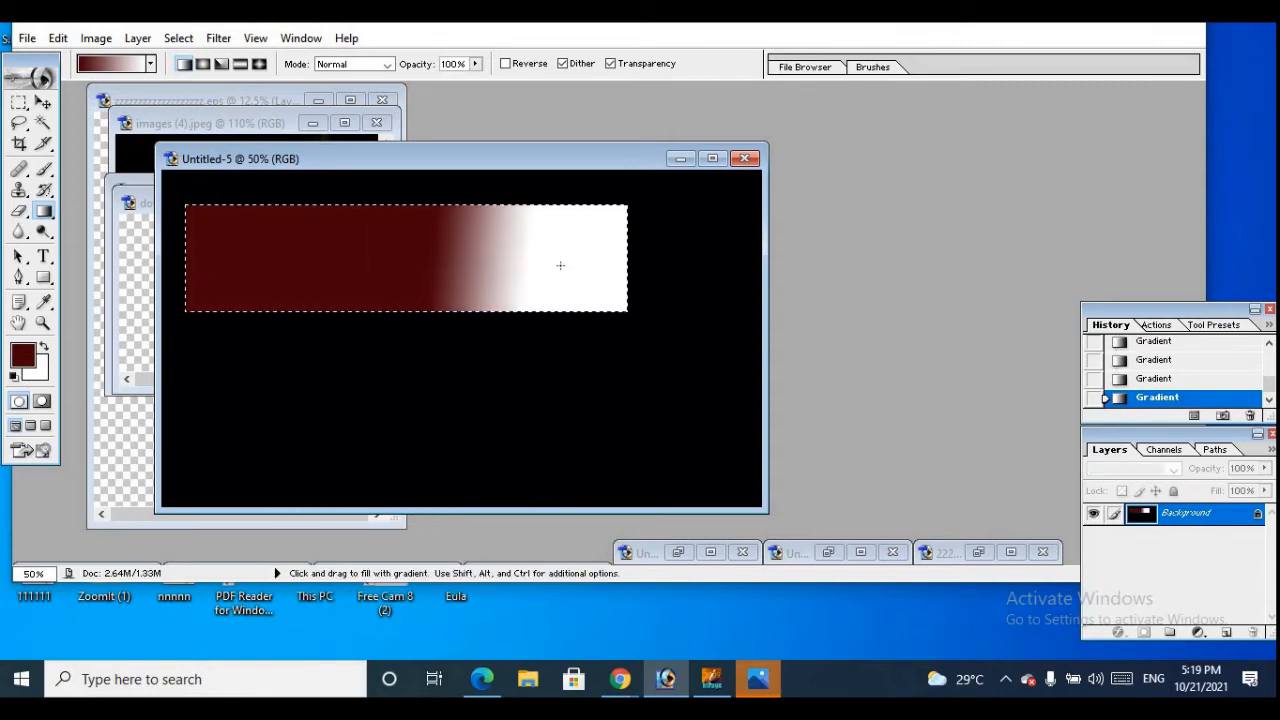
{"action": "left_click_drag", "start_coordinate": [563, 264], "coordinate": [655, 330]}
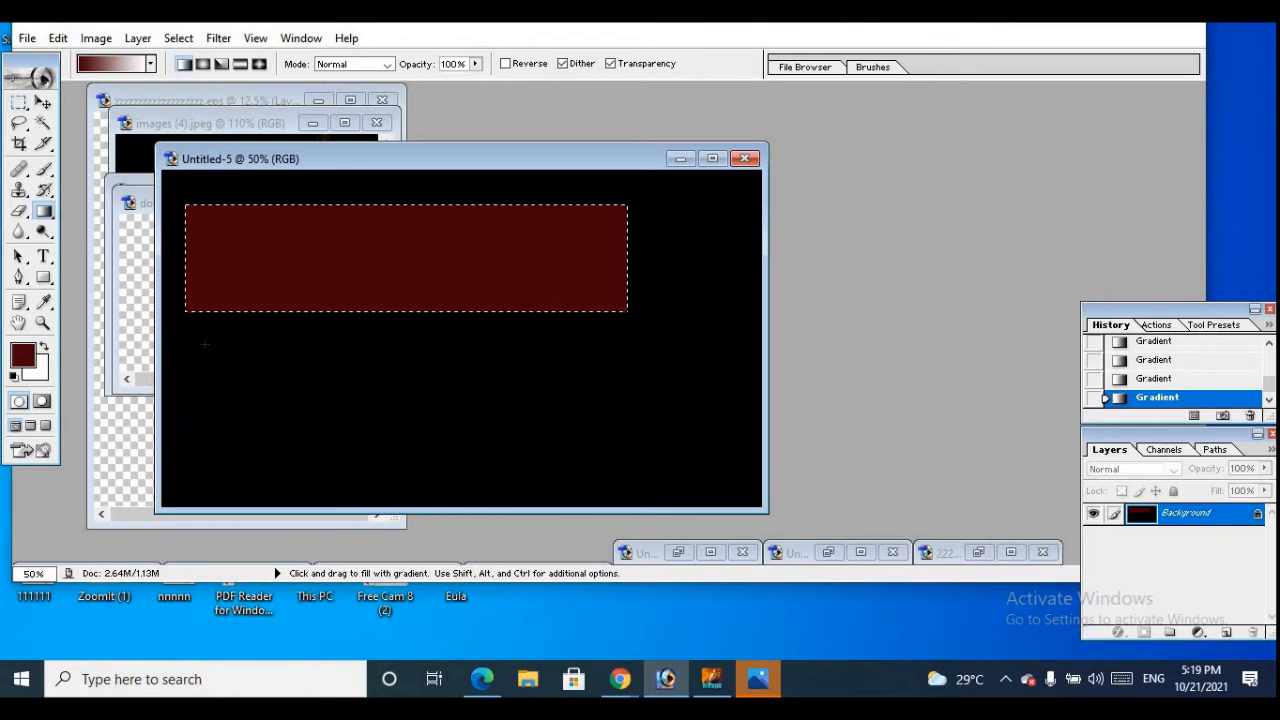
{"action": "mouse_move", "coordinate": [196, 346]}
{"action": "left_mouse_down"}
{"action": "mouse_move", "coordinate": [227, 430]}
{"action": "mouse_move", "coordinate": [303, 432]}
{"action": "mouse_move", "coordinate": [208, 370]}
{"action": "mouse_move", "coordinate": [196, 338]}
{"action": "left_mouse_up"}
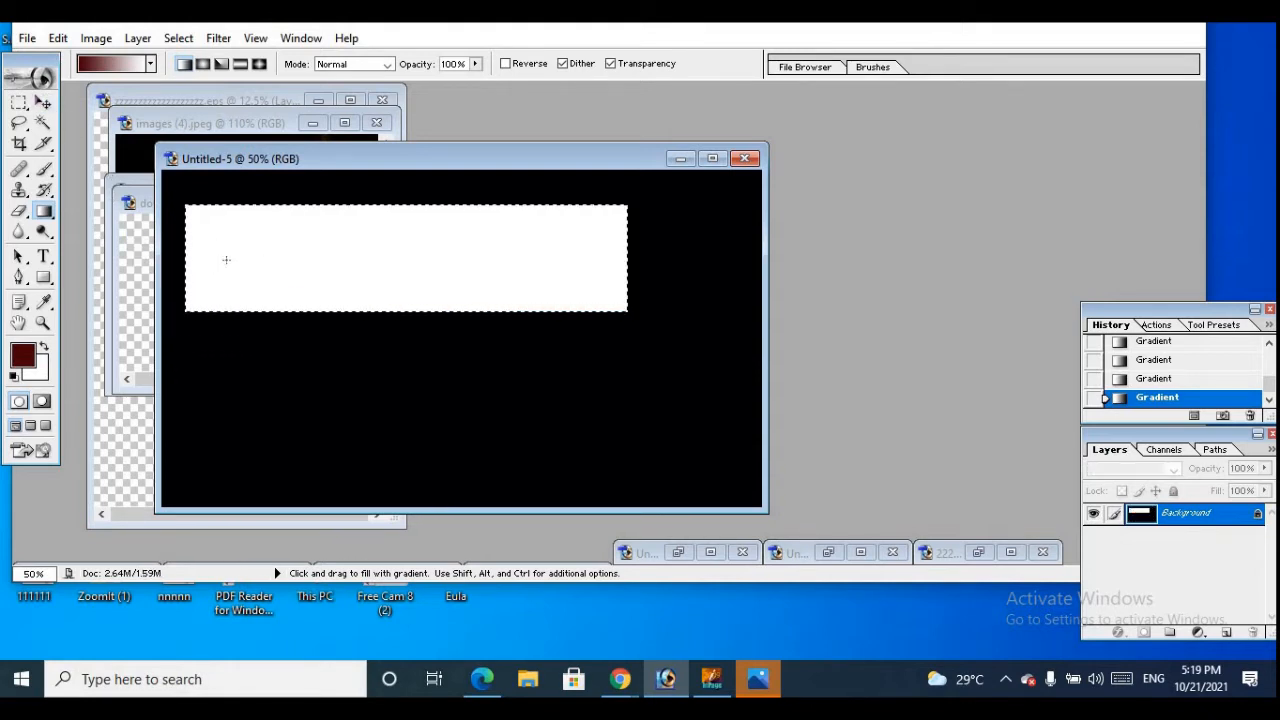
{"action": "left_click_drag", "start_coordinate": [226, 260], "coordinate": [389, 277]}
{"action": "left_click_drag", "start_coordinate": [324, 233], "coordinate": [507, 276]}
{"action": "left_click_drag", "start_coordinate": [597, 300], "coordinate": [638, 325]}
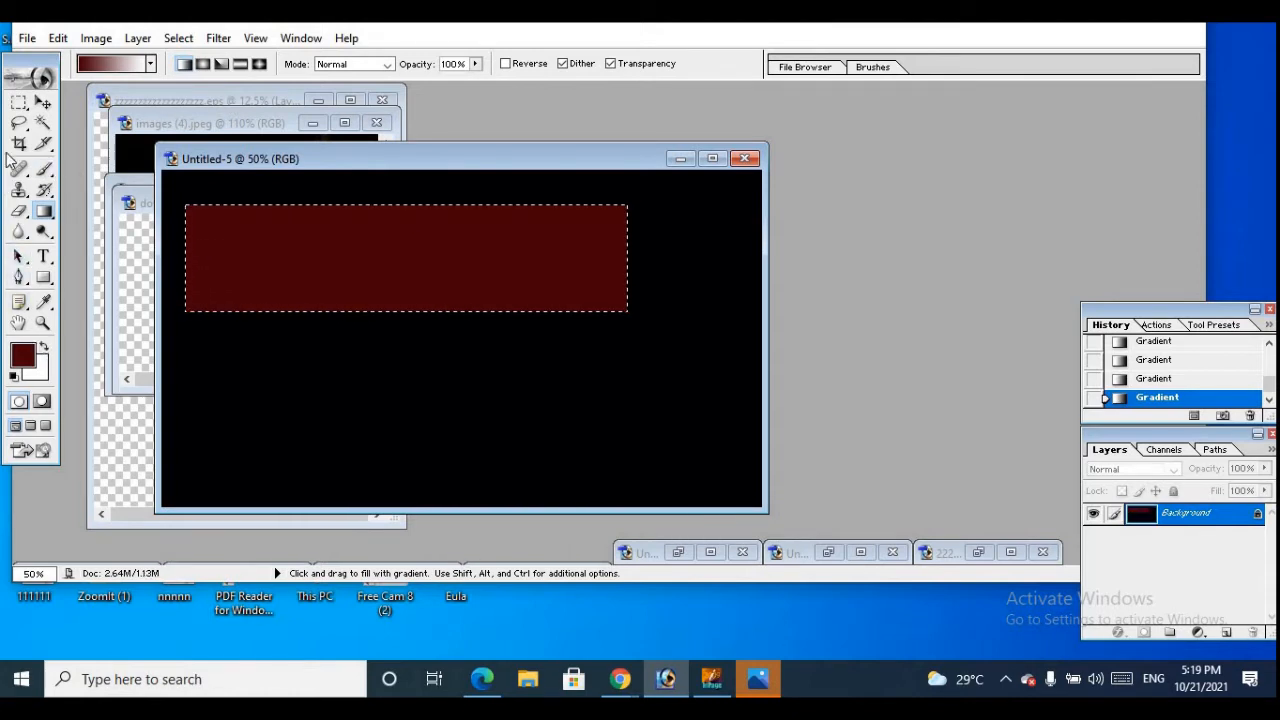
{"action": "left_click", "coordinate": [42, 102]}
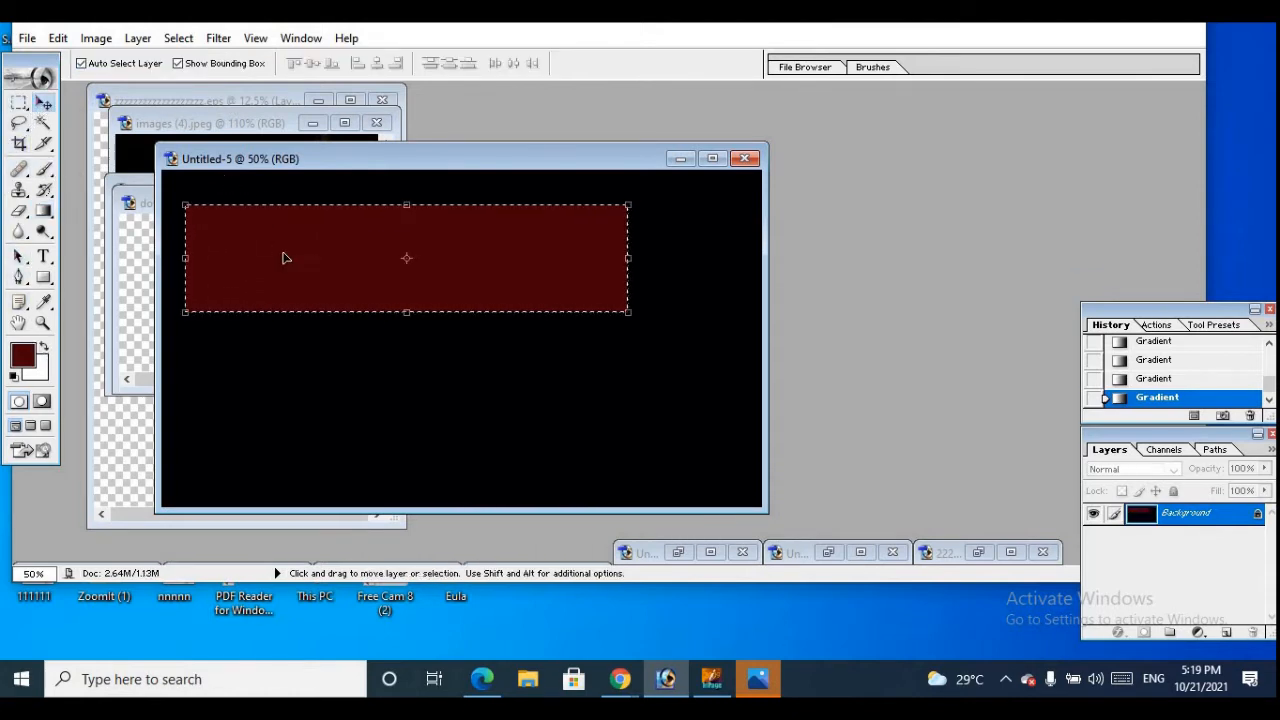
Draw a wide rectangular marquee selection on the black canvas just below the dark red bar, roughly matching the bar's width
{"action": "left_click", "coordinate": [19, 102]}
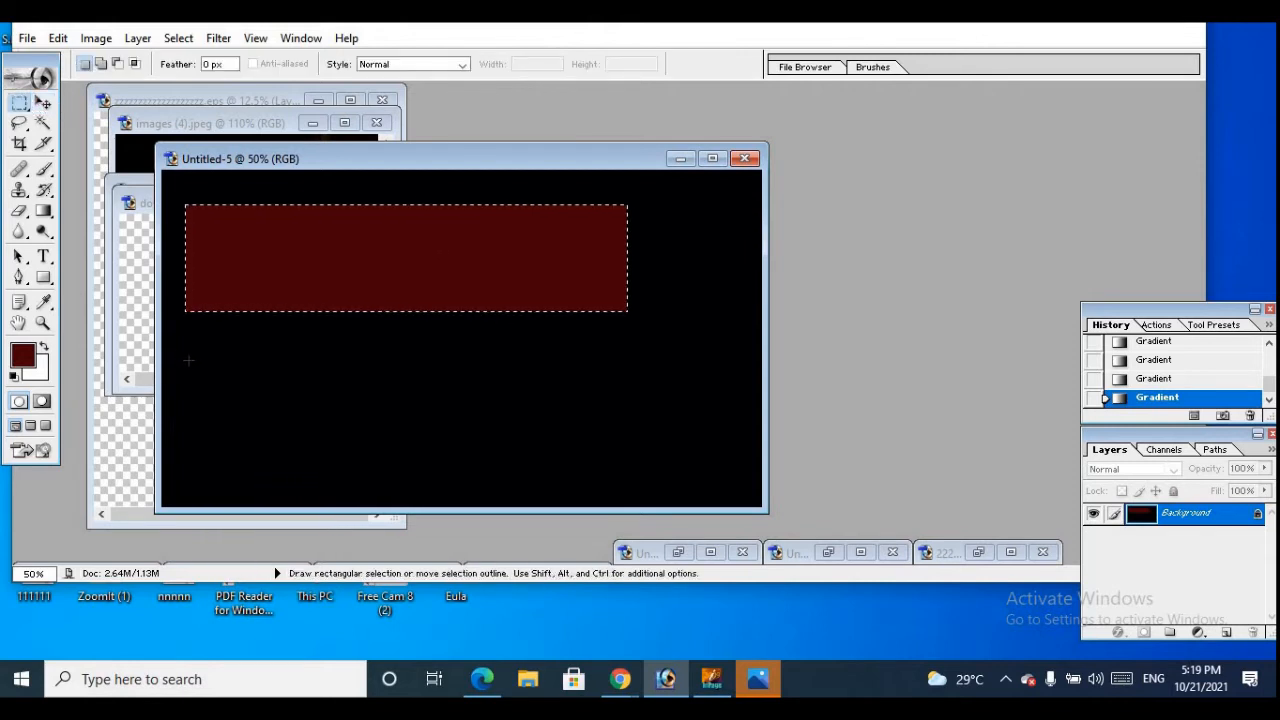
{"action": "left_click_drag", "start_coordinate": [189, 361], "coordinate": [199, 404]}
{"action": "left_click_drag", "start_coordinate": [691, 459], "coordinate": [682, 460]}
{"action": "left_click_drag", "start_coordinate": [197, 356], "coordinate": [198, 355]}
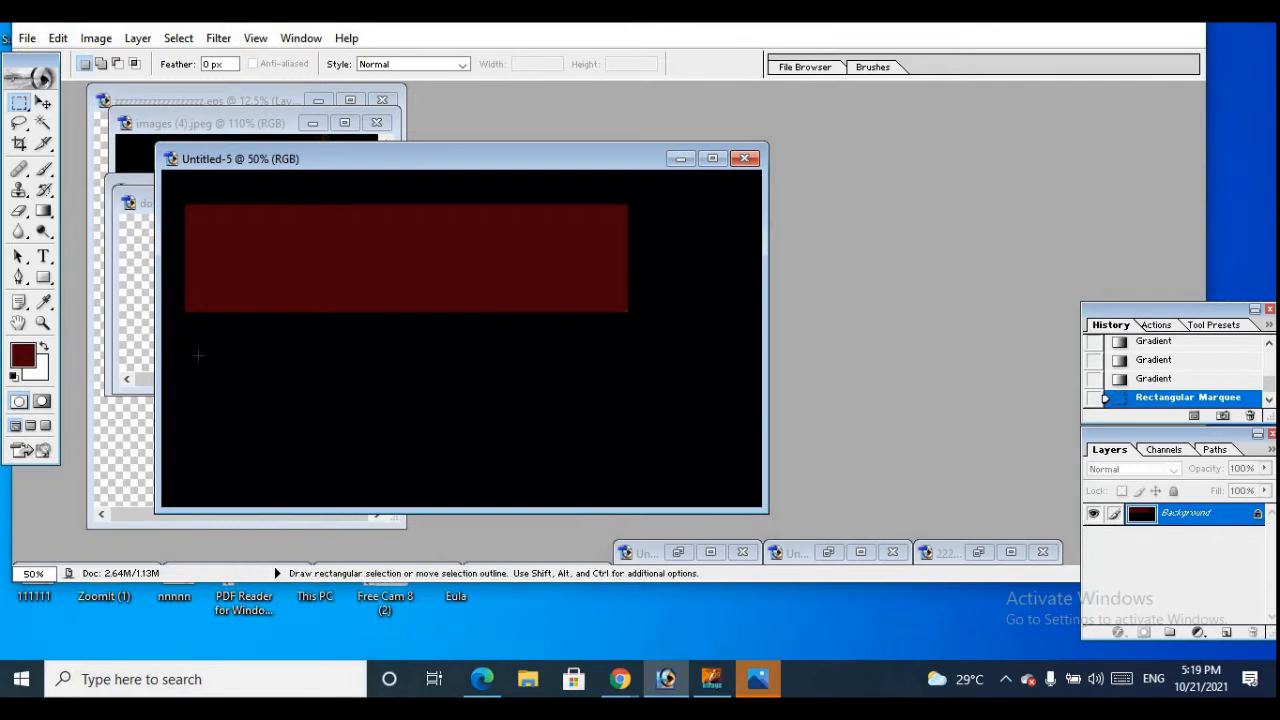
{"action": "mouse_move", "coordinate": [634, 465]}
{"action": "left_mouse_down"}
{"action": "mouse_move", "coordinate": [686, 466]}
{"action": "mouse_move", "coordinate": [612, 463]}
{"action": "left_mouse_up"}
{"action": "left_click_drag", "start_coordinate": [630, 466], "coordinate": [630, 466]}
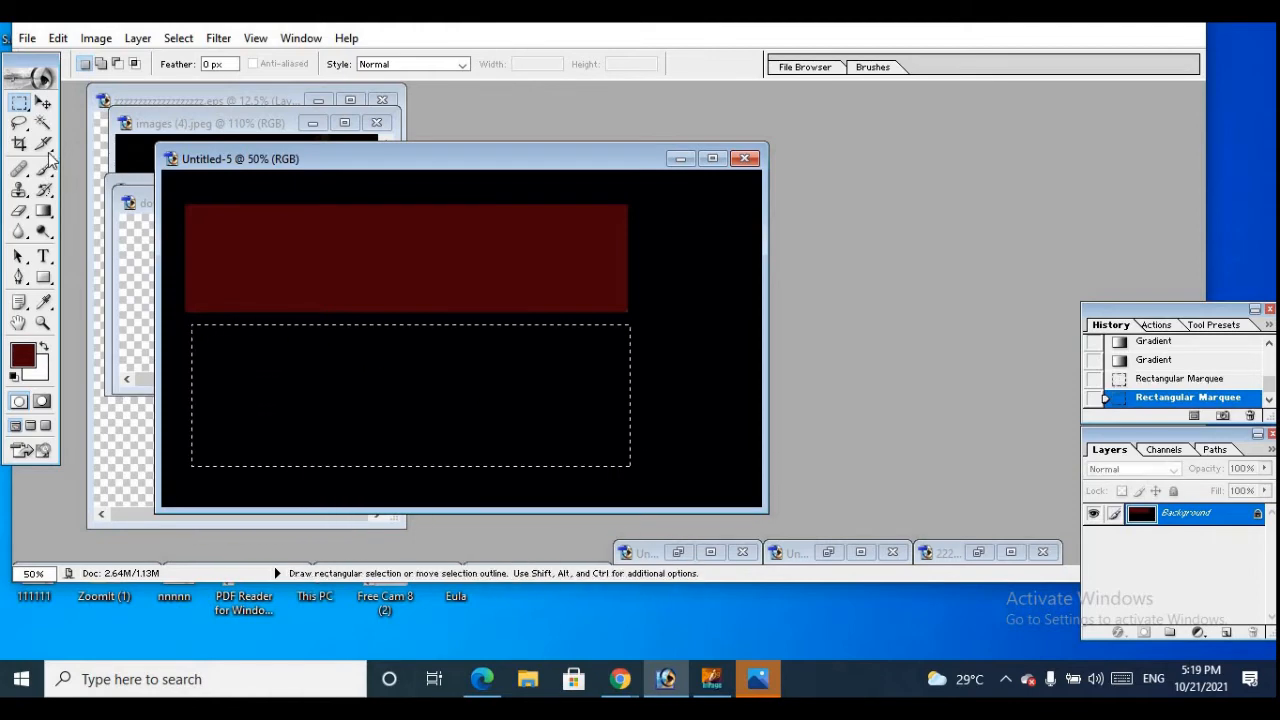
Set the foreground color to the dark green 062A01
{"action": "left_click", "coordinate": [23, 360]}
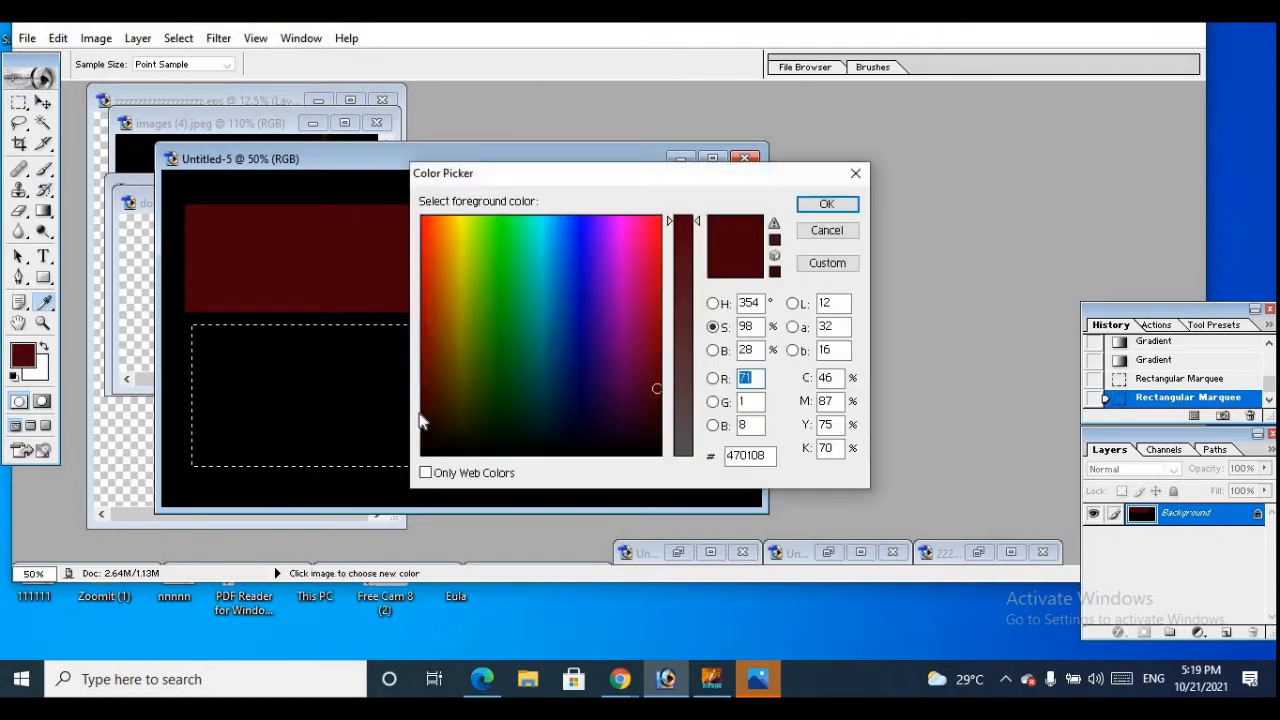
{"action": "left_click", "coordinate": [486, 386]}
{"action": "left_click_drag", "start_coordinate": [488, 389], "coordinate": [497, 416]}
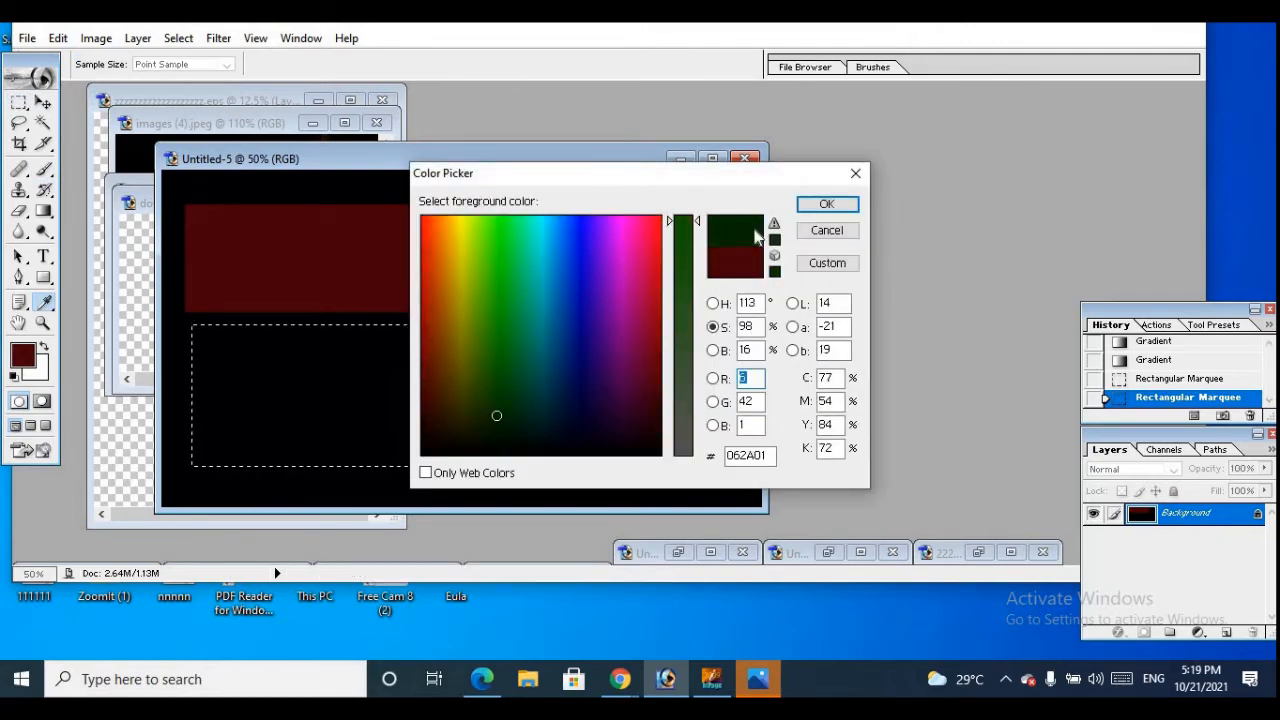
{"action": "left_click", "coordinate": [826, 205]}
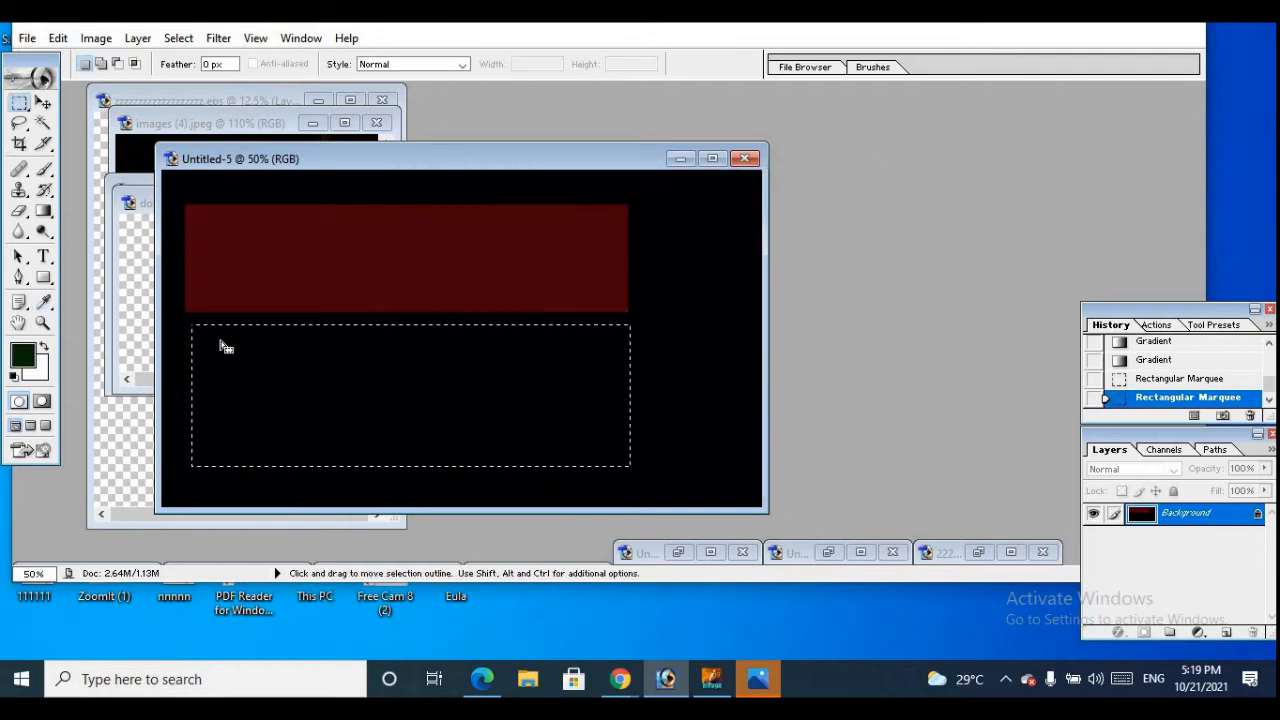
Apply the Gradient tool to the lower rectangular selection repeatedly until it is filled with solid dark green
{"action": "left_click", "coordinate": [44, 103]}
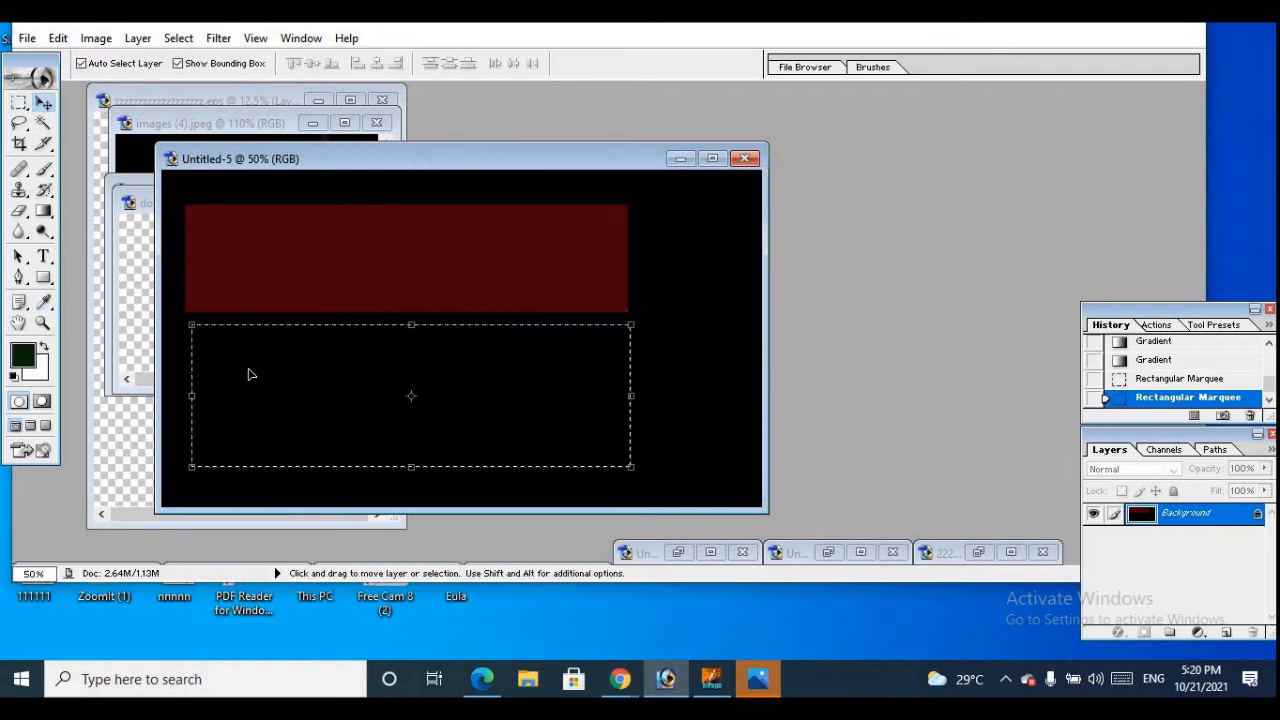
{"action": "left_click_drag", "start_coordinate": [43, 211], "coordinate": [115, 240]}
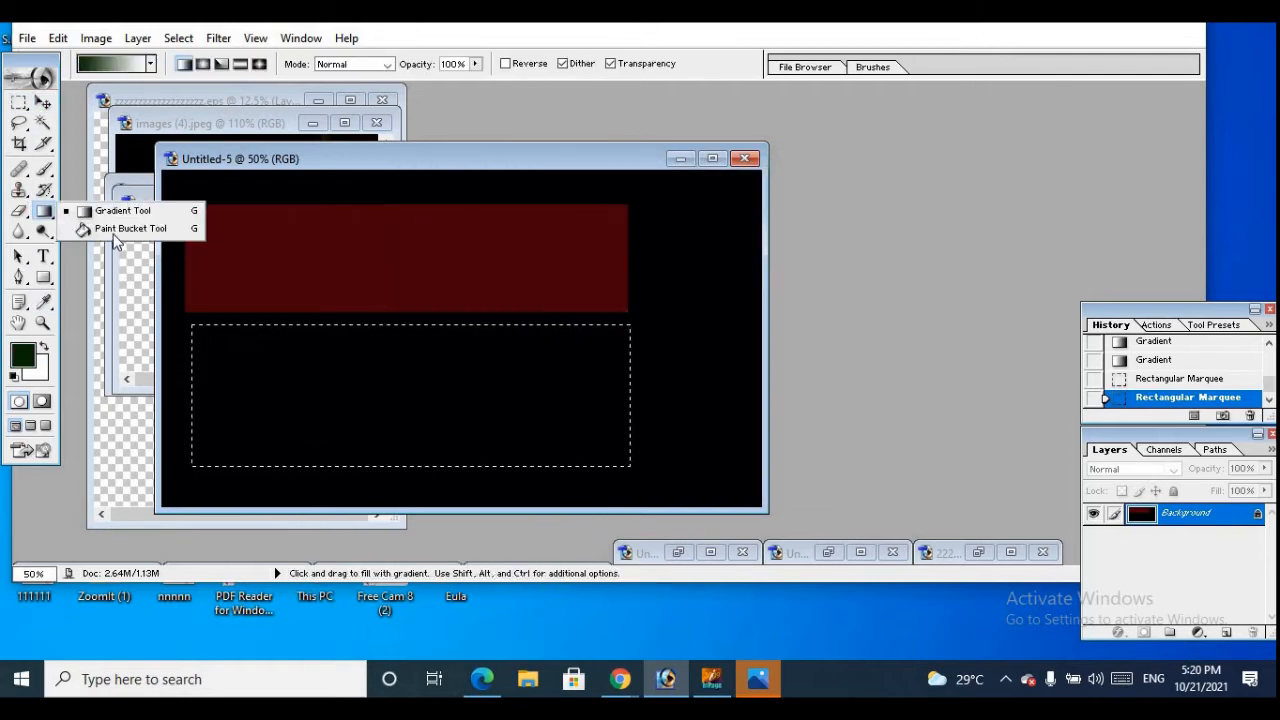
{"action": "left_click", "coordinate": [110, 211]}
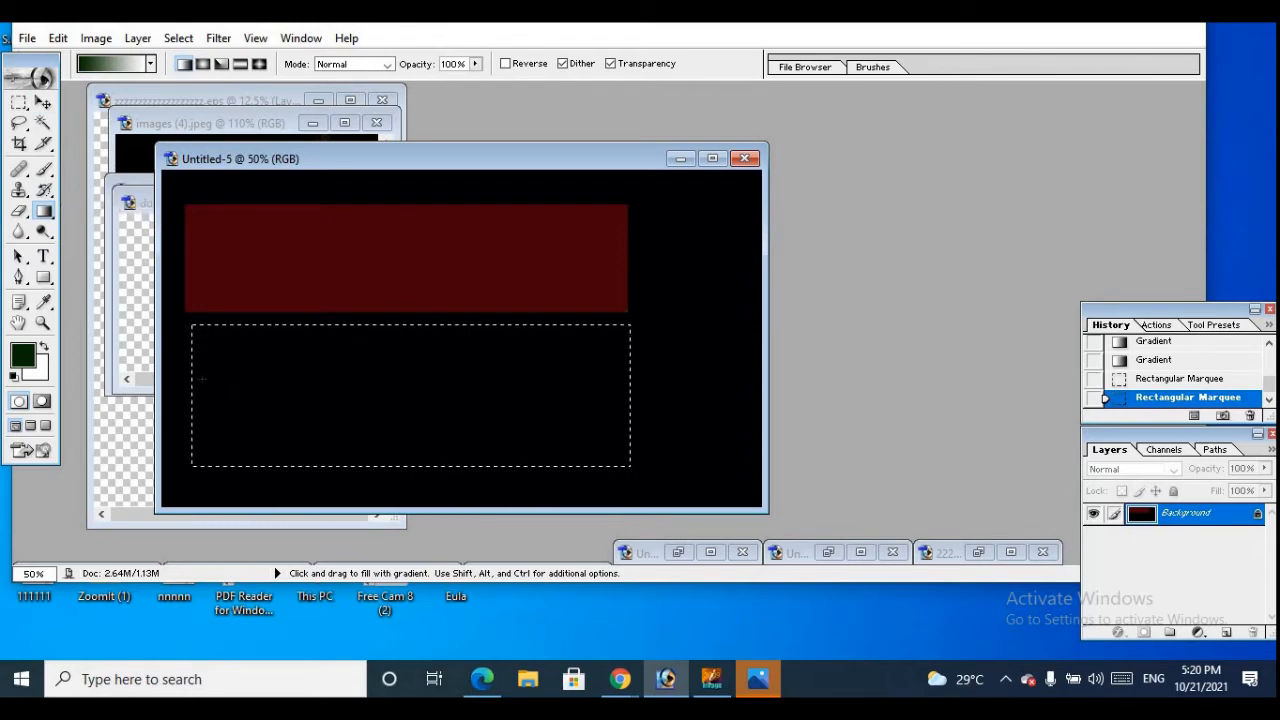
{"action": "left_click_drag", "start_coordinate": [326, 380], "coordinate": [628, 464]}
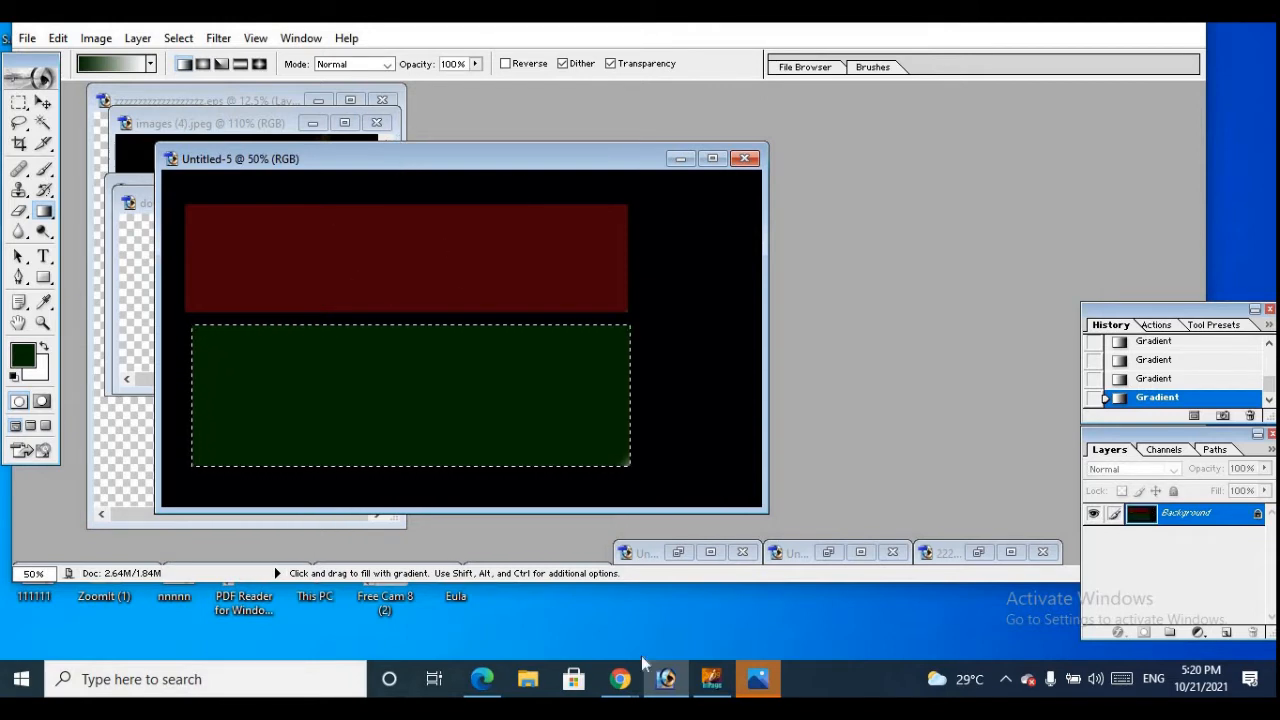
Switch to Chrome and save the Photoshop 7.0 eye logo from the Google image results to the Music folder as images (6)
{"action": "mouse_move", "coordinate": [624, 683]}
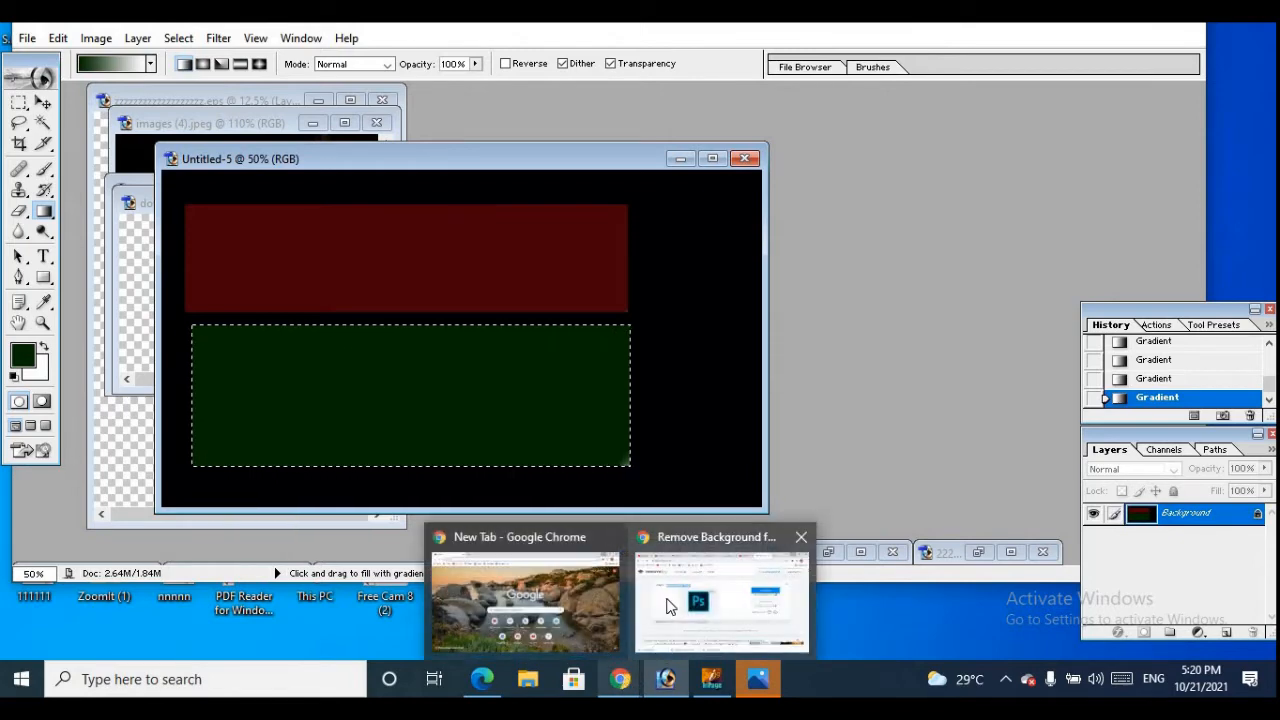
{"action": "left_click", "coordinate": [720, 595]}
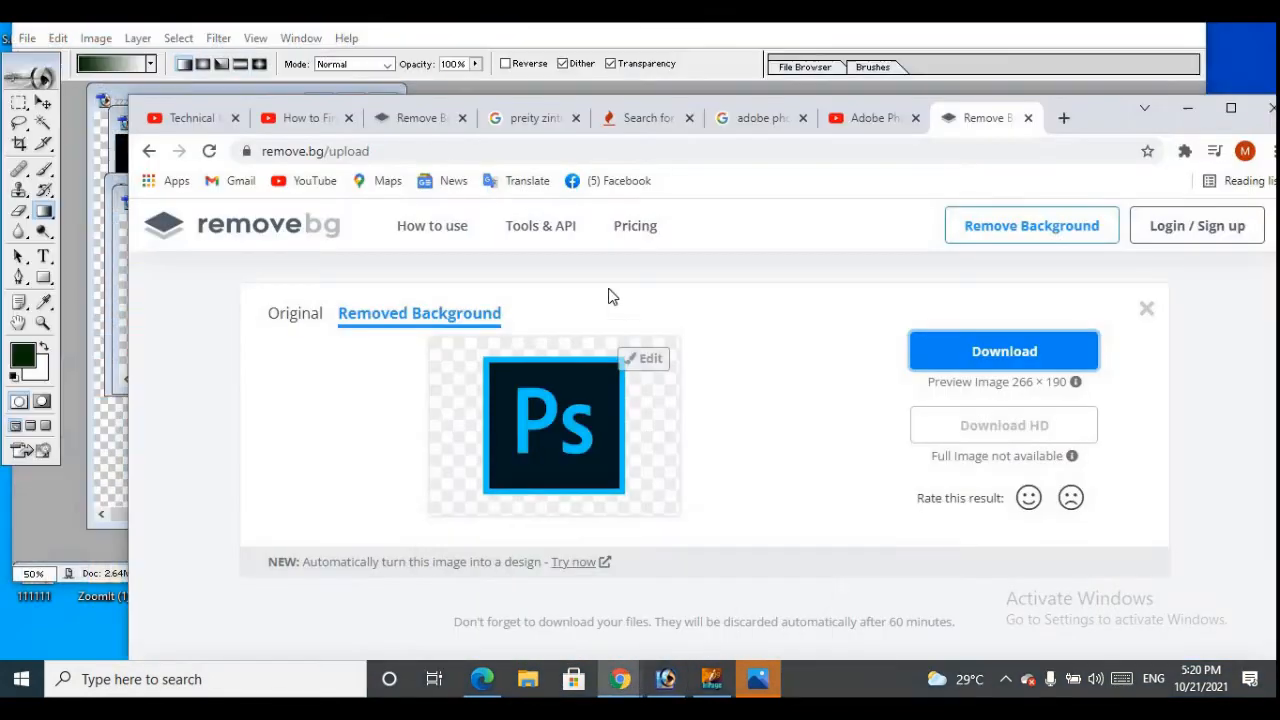
{"action": "left_click", "coordinate": [760, 117]}
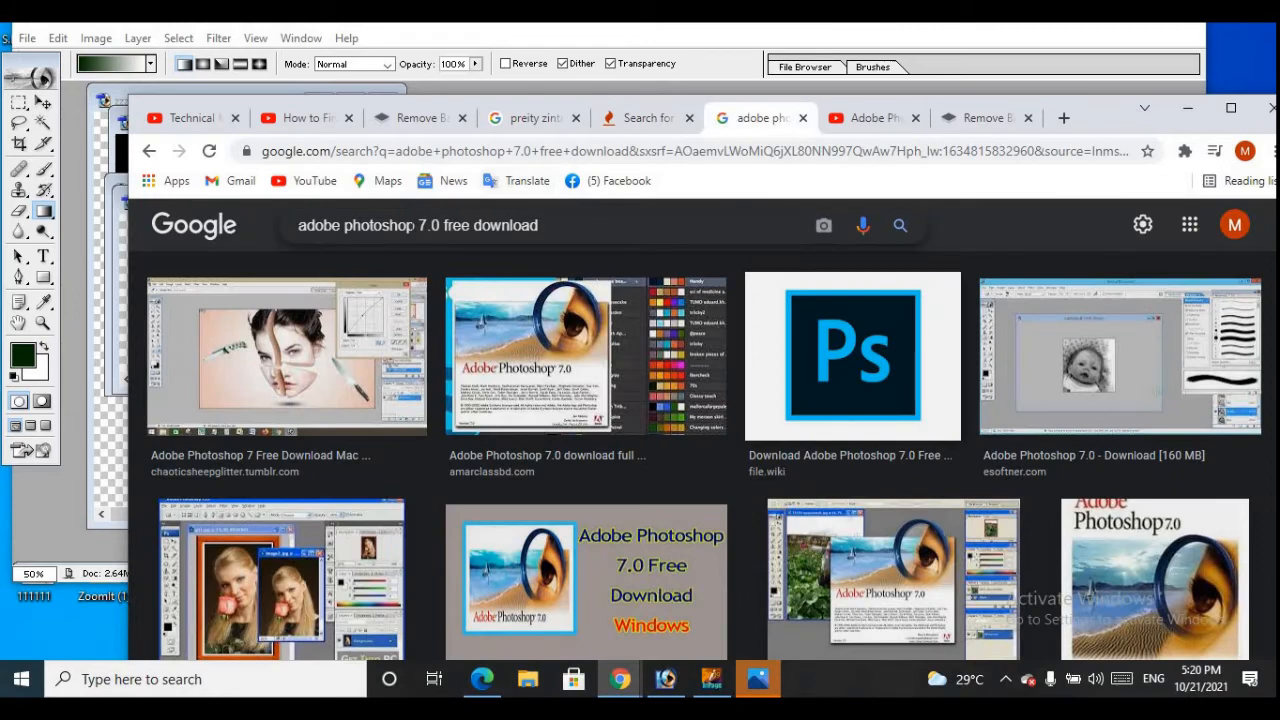
{"action": "scroll", "coordinate": [503, 322], "scroll_direction": "down", "scroll_amount": 4}
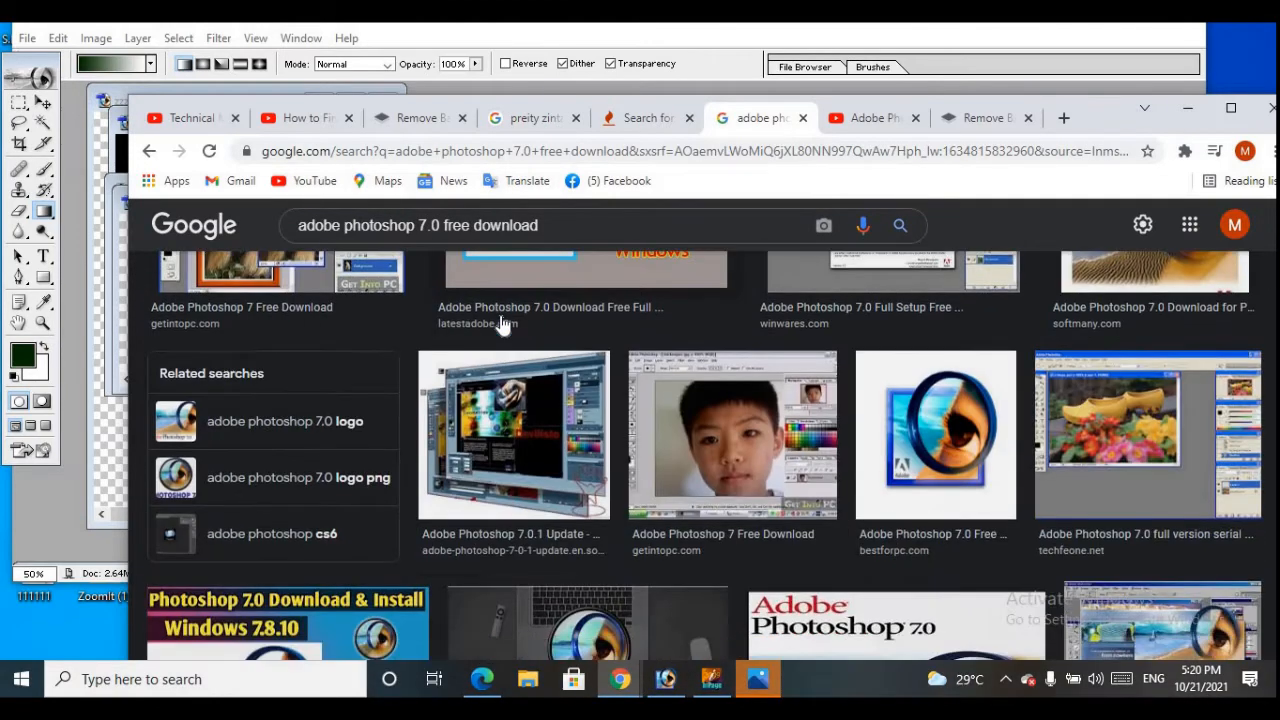
{"action": "scroll", "coordinate": [503, 322], "scroll_direction": "down", "scroll_amount": 2}
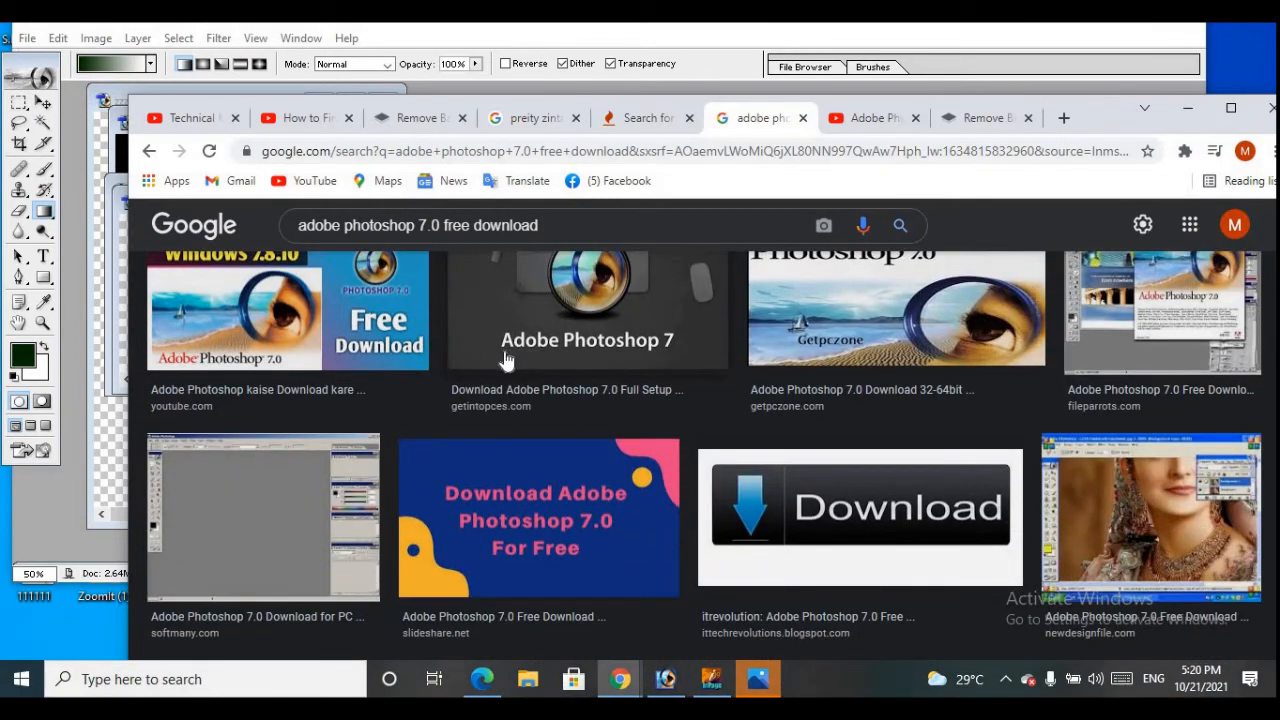
{"action": "scroll", "coordinate": [505, 360], "scroll_direction": "up", "scroll_amount": 5}
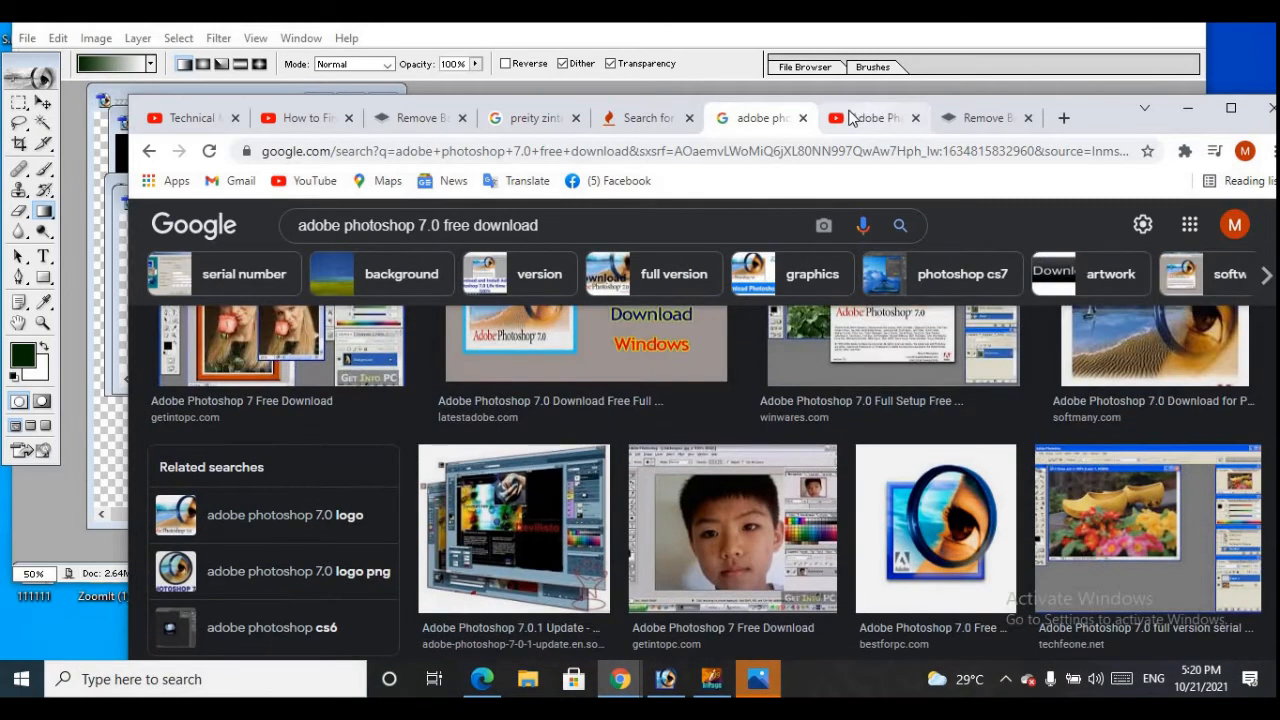
{"action": "scroll", "coordinate": [518, 457], "scroll_direction": "down", "scroll_amount": 2}
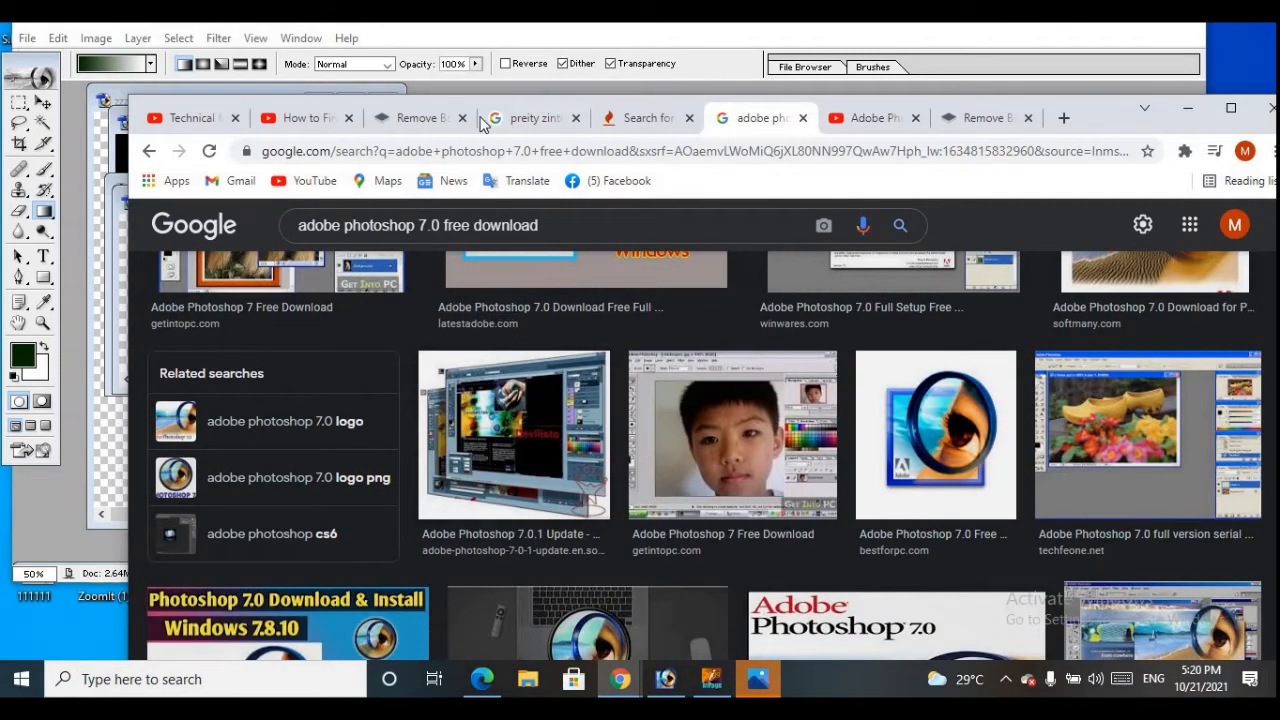
{"action": "scroll", "coordinate": [710, 430], "scroll_direction": "down", "scroll_amount": 2}
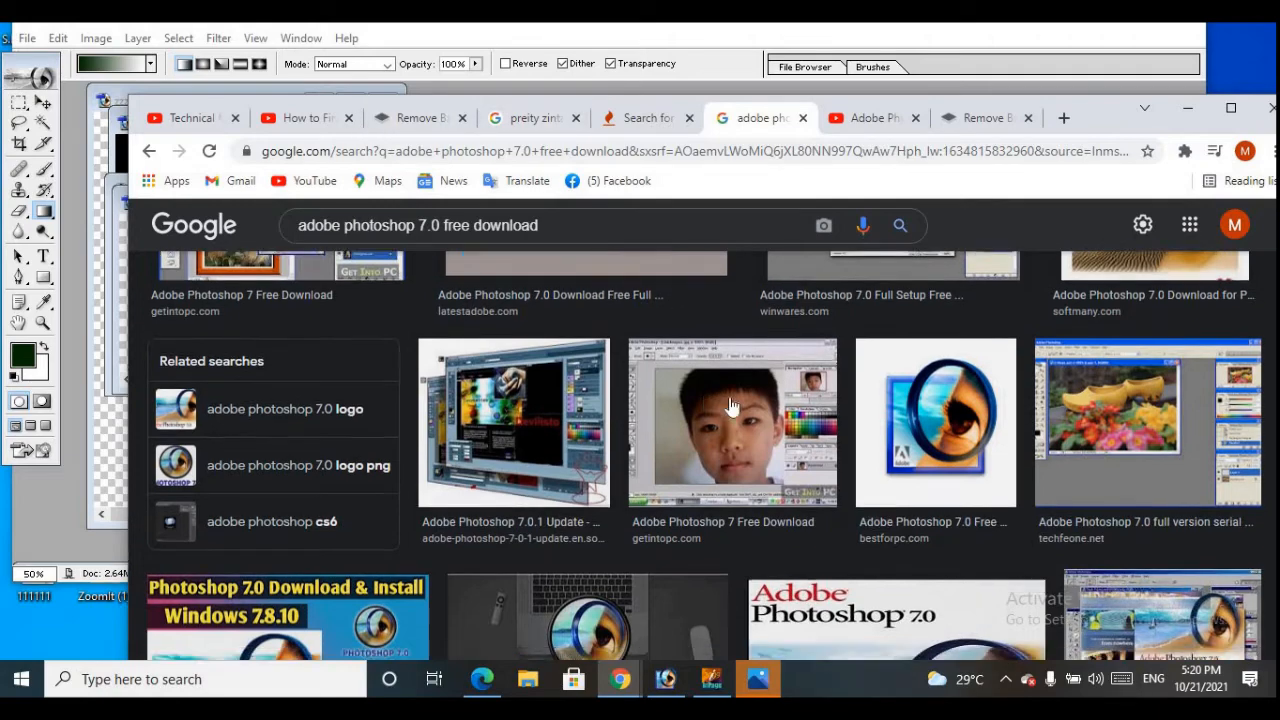
{"action": "scroll", "coordinate": [905, 400], "scroll_direction": "up", "scroll_amount": 2}
{"action": "right_click", "coordinate": [918, 428]}
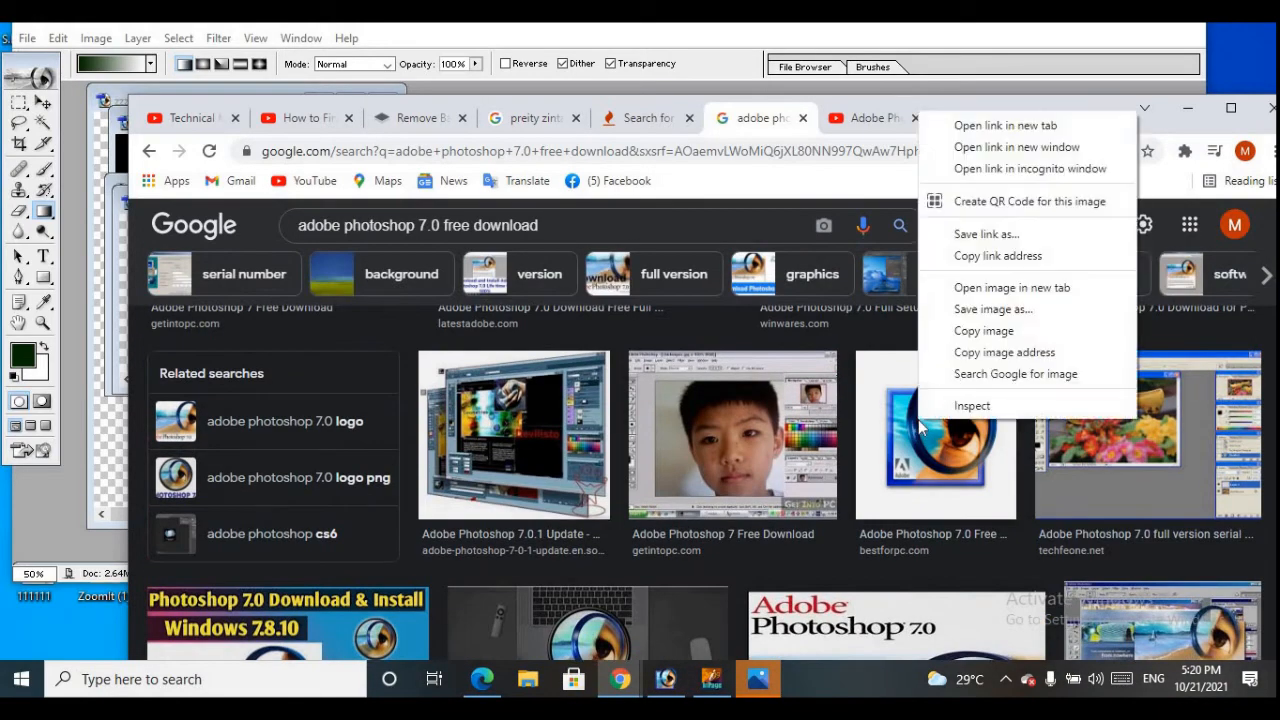
{"action": "left_click", "coordinate": [975, 312]}
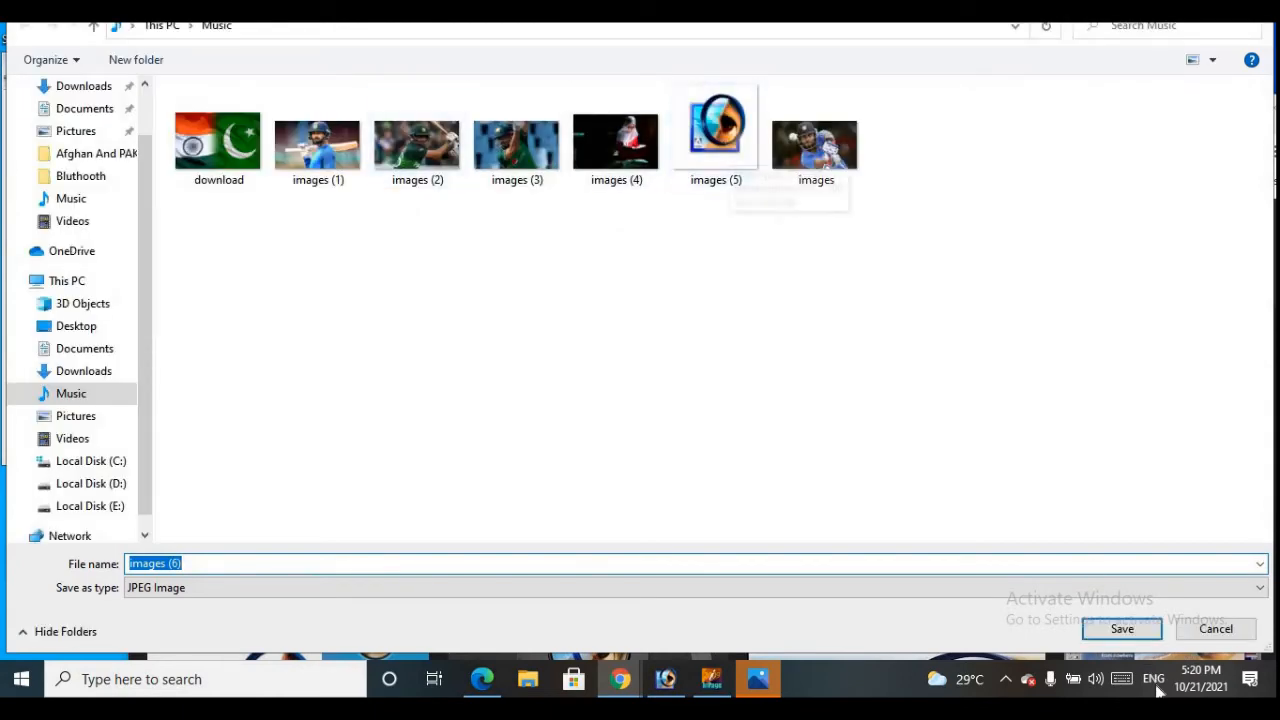
{"action": "left_click", "coordinate": [1122, 630]}
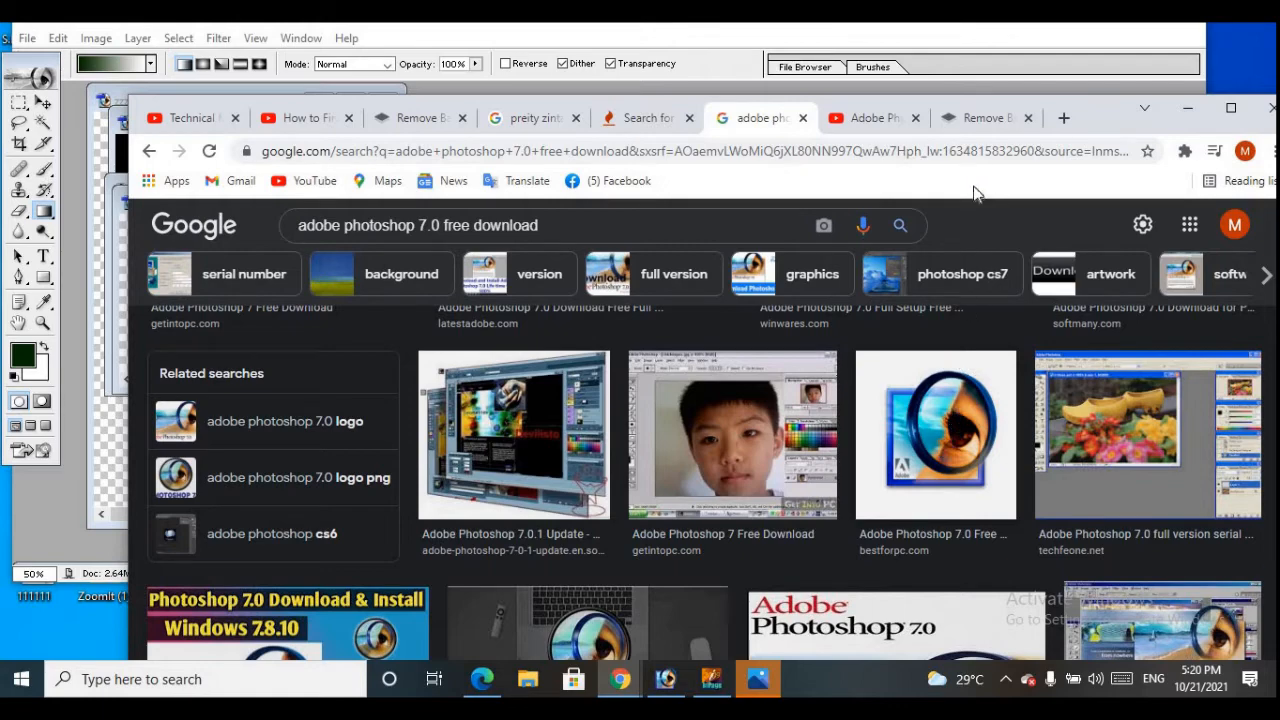
Return to the open remove.bg upload page and go back to the site's home page
{"action": "left_click", "coordinate": [980, 118]}
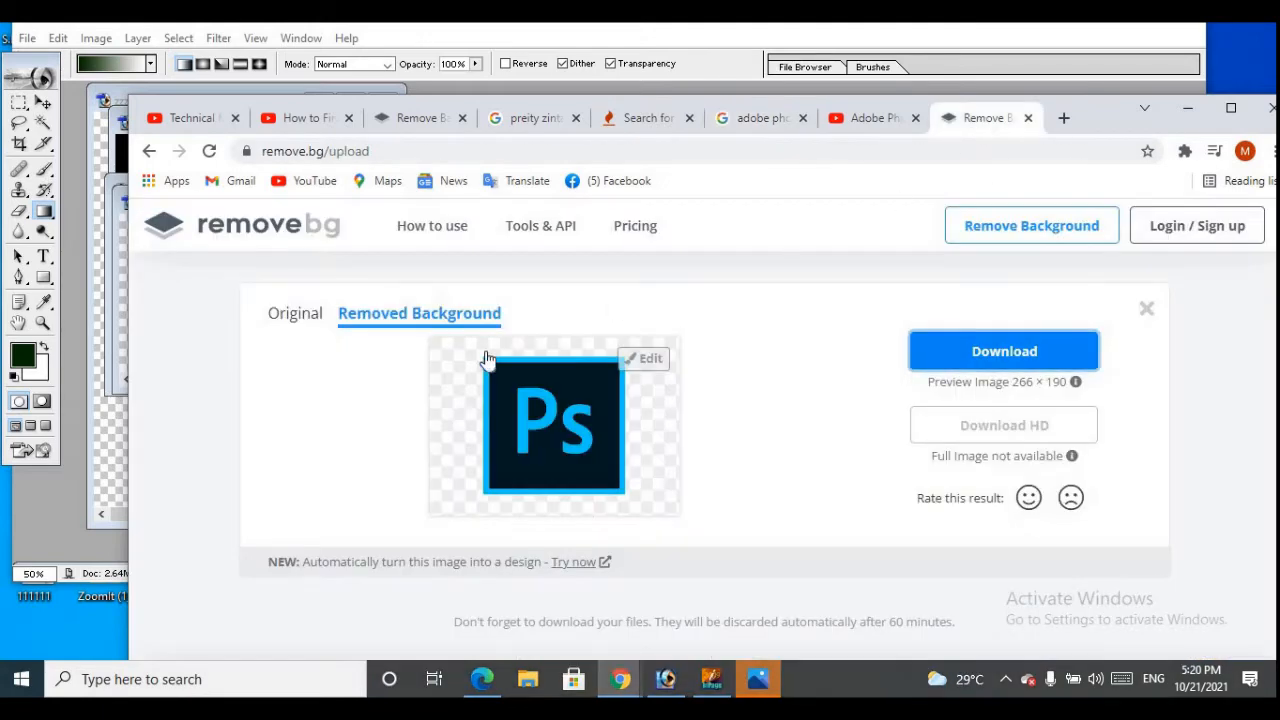
{"action": "scroll", "coordinate": [492, 340], "scroll_direction": "up", "scroll_amount": 1}
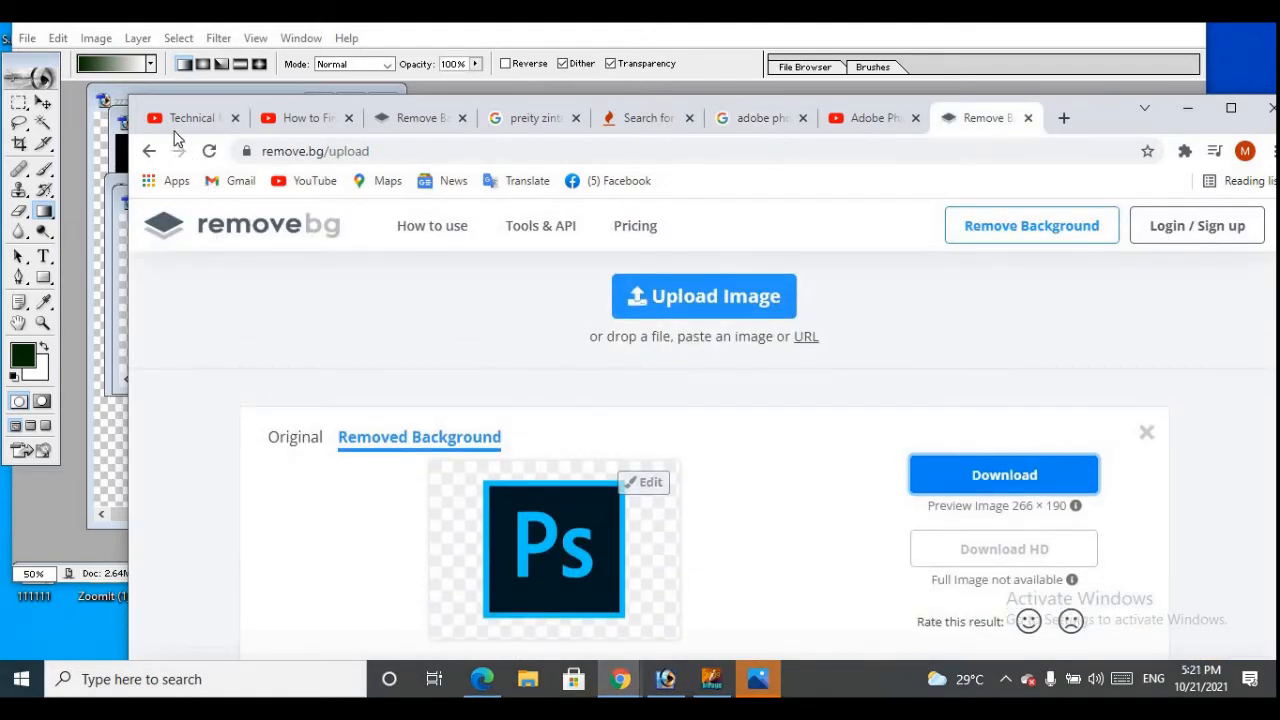
{"action": "left_click", "coordinate": [149, 151]}
{"action": "left_click", "coordinate": [1064, 118]}
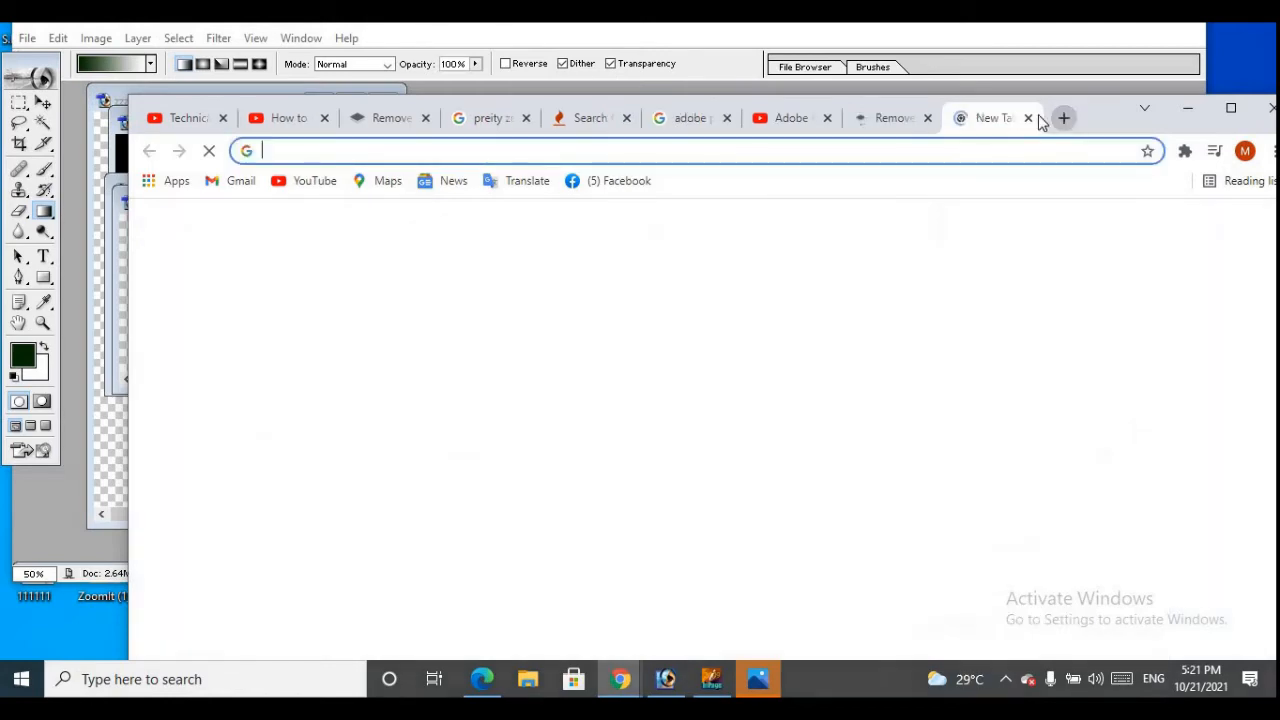
{"action": "left_click", "coordinate": [289, 152]}
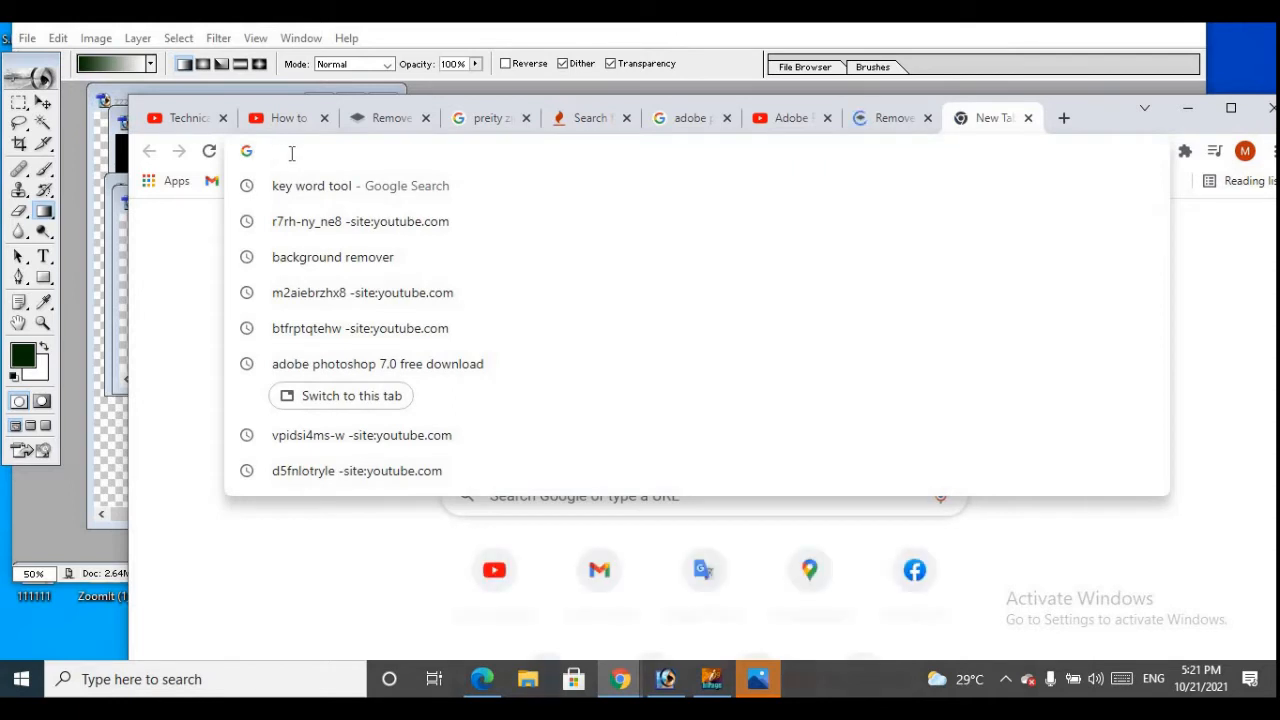
{"action": "type", "text": "re"}
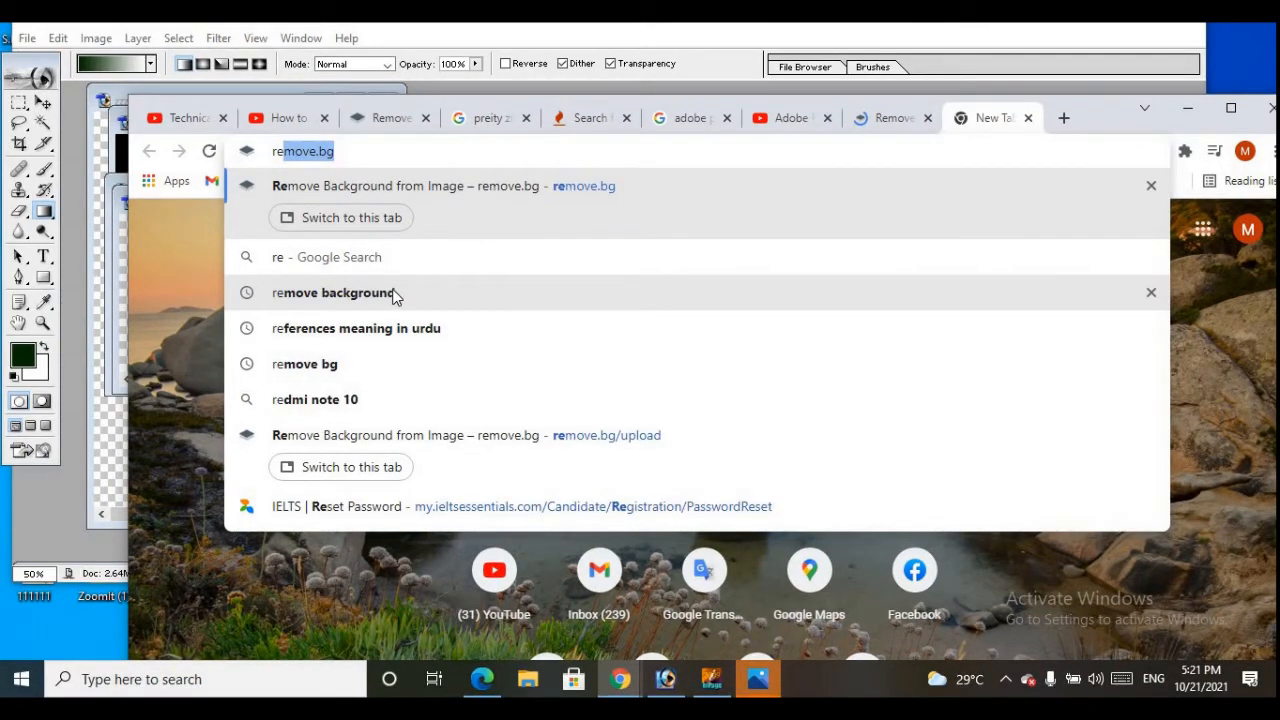
{"action": "key", "text": "Escape"}
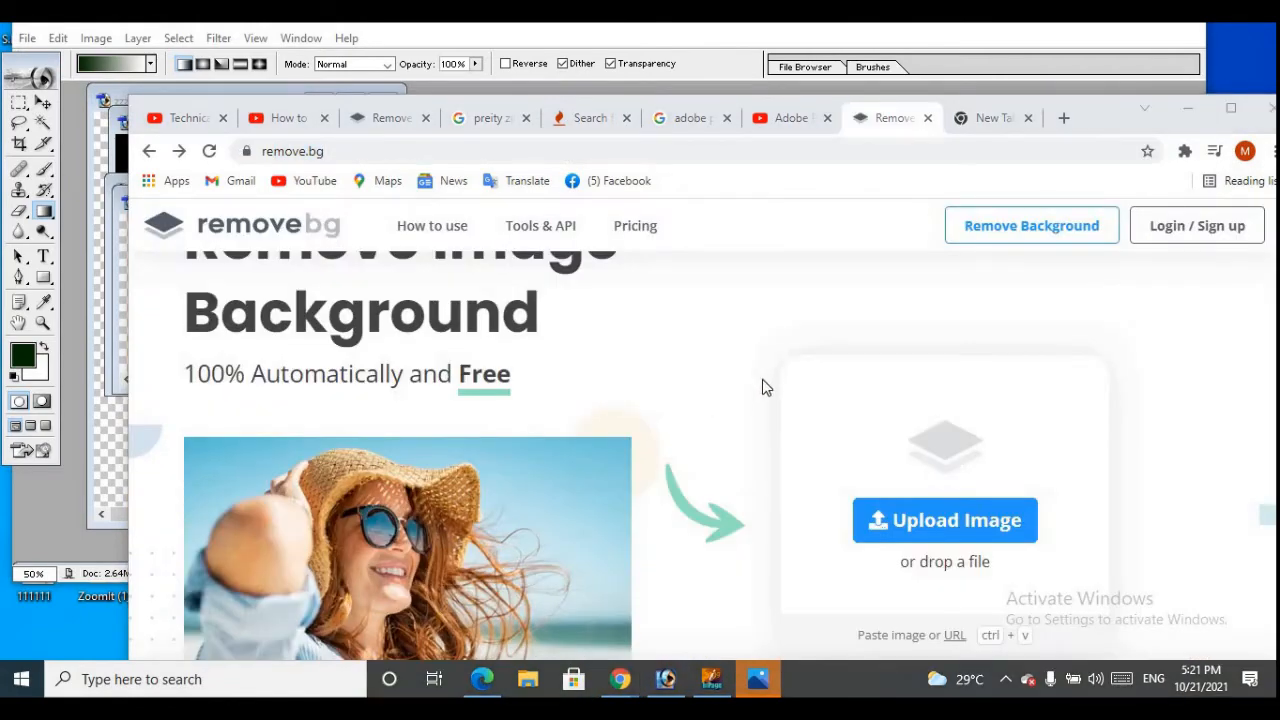
Upload the Photoshop 7.0 logo file images (5) from the Music folder to remove.bg for background removal
{"action": "scroll", "coordinate": [760, 383], "scroll_direction": "up", "scroll_amount": 1}
{"action": "scroll", "coordinate": [660, 369], "scroll_direction": "down", "scroll_amount": 2}
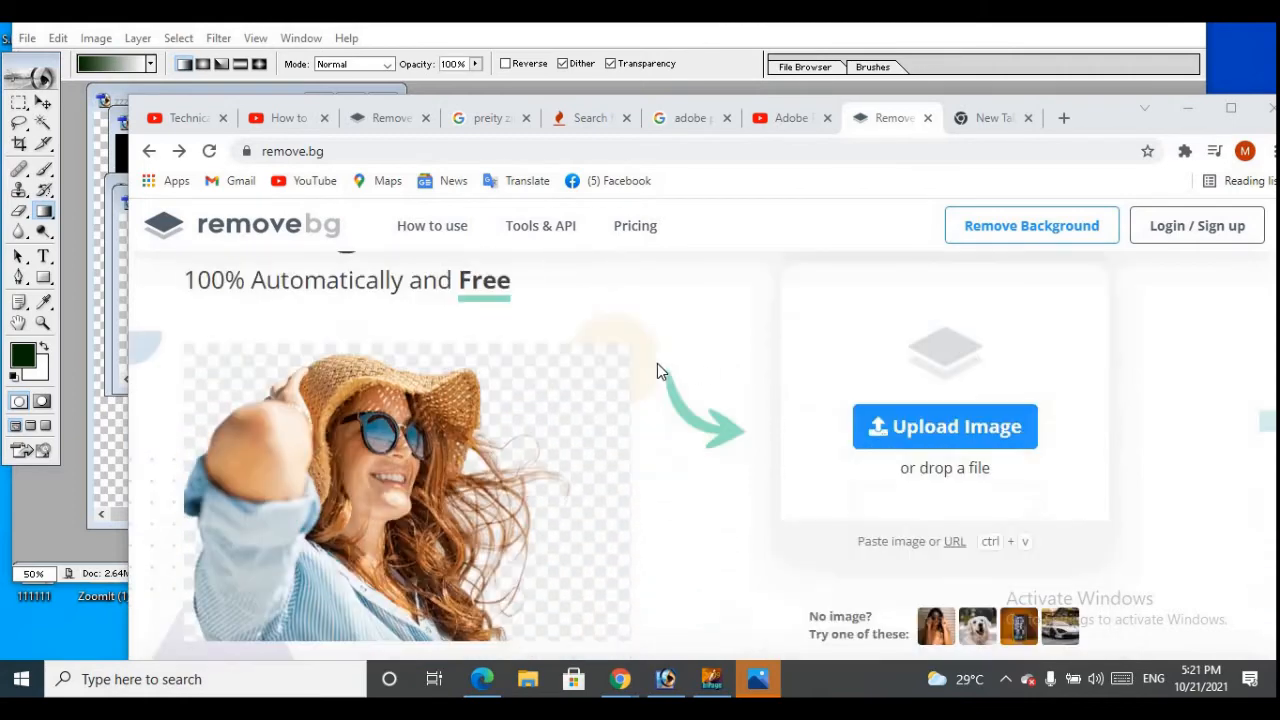
{"action": "scroll", "coordinate": [657, 363], "scroll_direction": "down", "scroll_amount": 1}
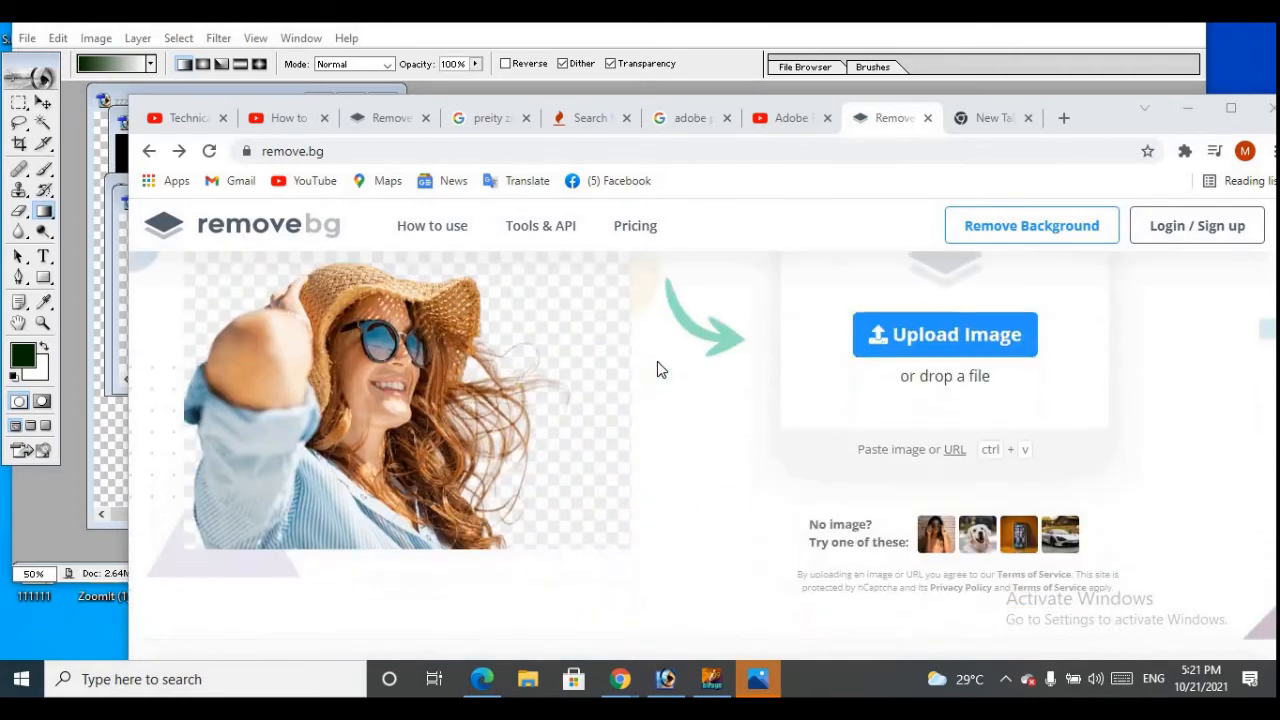
{"action": "left_click", "coordinate": [937, 340]}
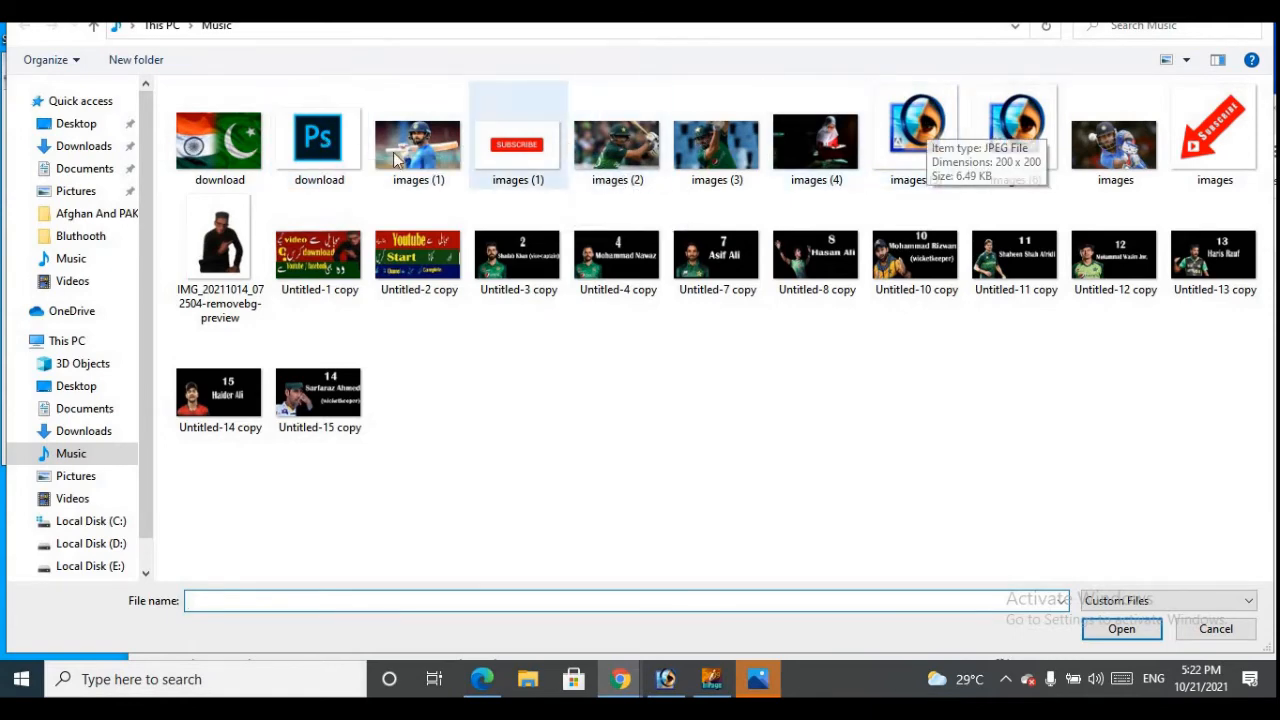
{"action": "left_click", "coordinate": [905, 135]}
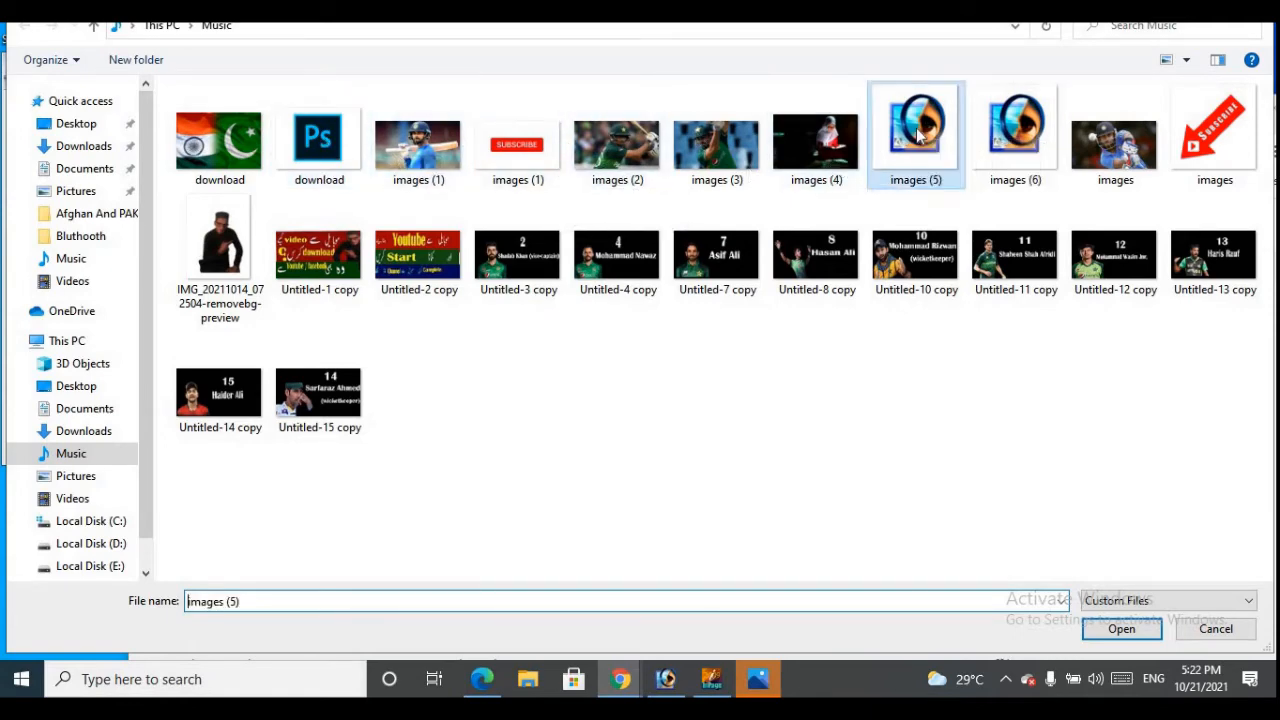
{"action": "left_click", "coordinate": [1121, 628]}
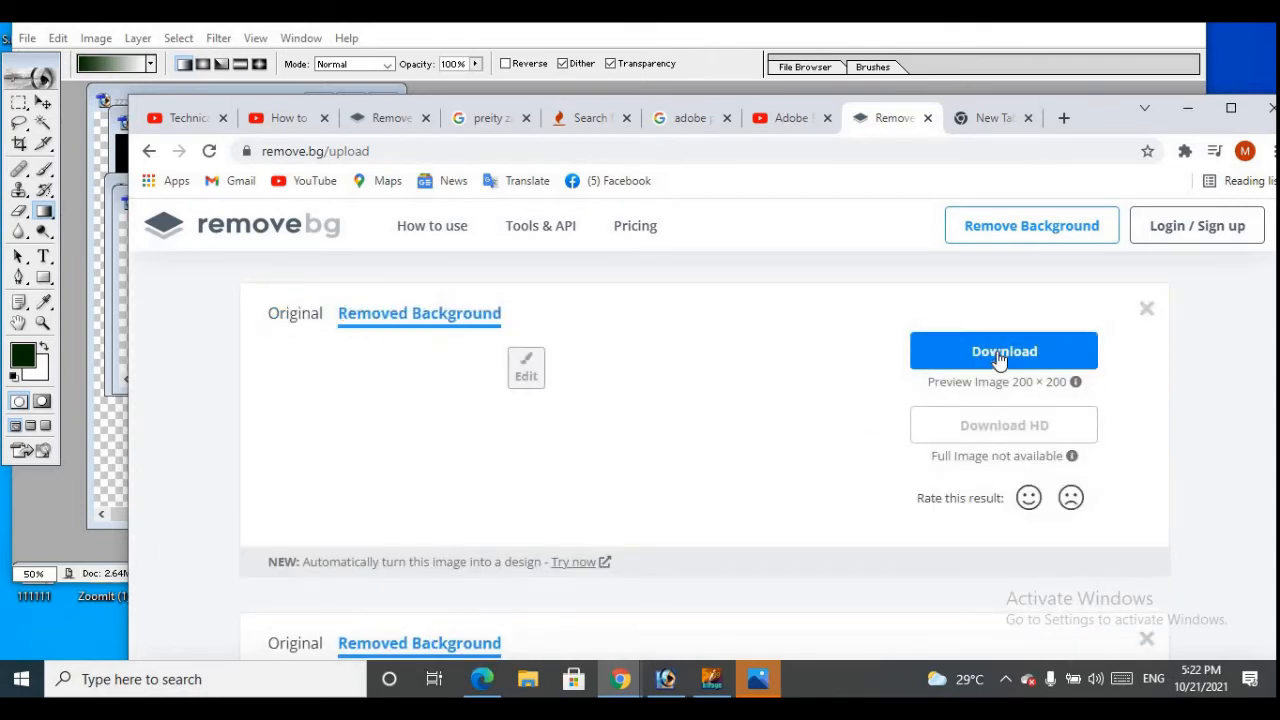
Download the 200 × 200 preview of the Photoshop 7.0 eye logo with its background removed
{"action": "left_click", "coordinate": [1000, 356]}
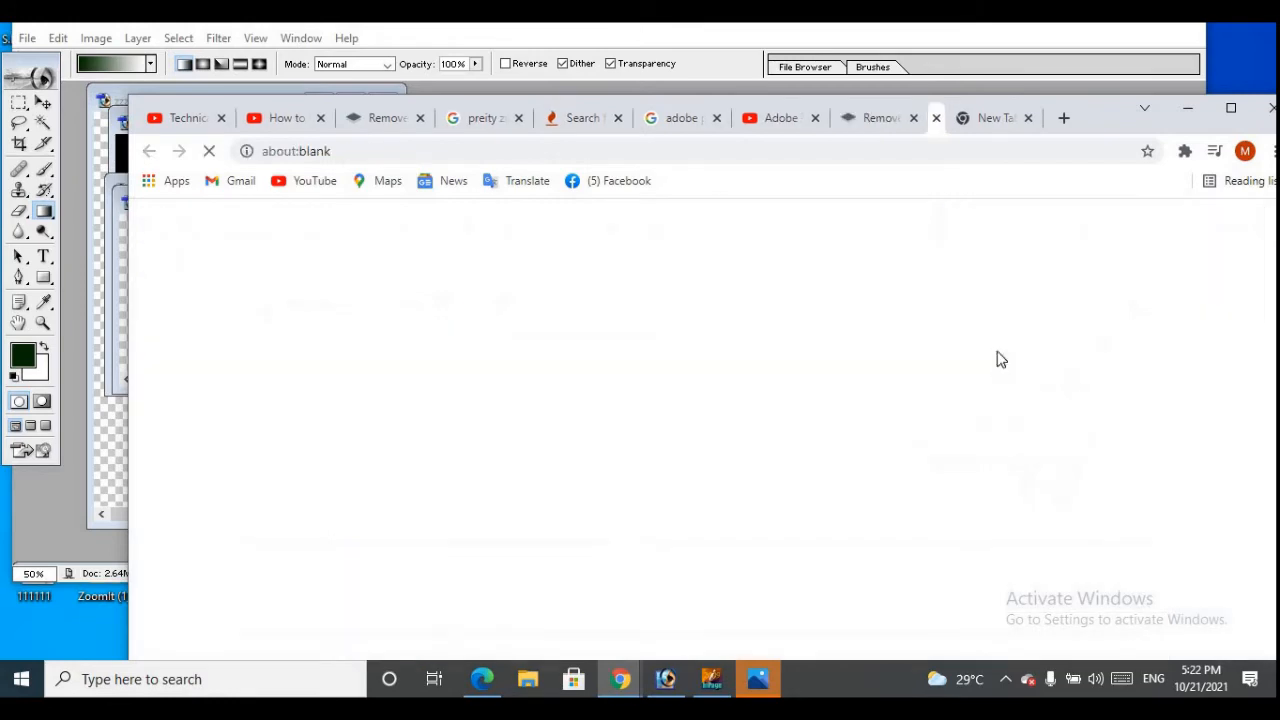
{"action": "scroll", "coordinate": [452, 525], "scroll_direction": "down", "scroll_amount": 1}
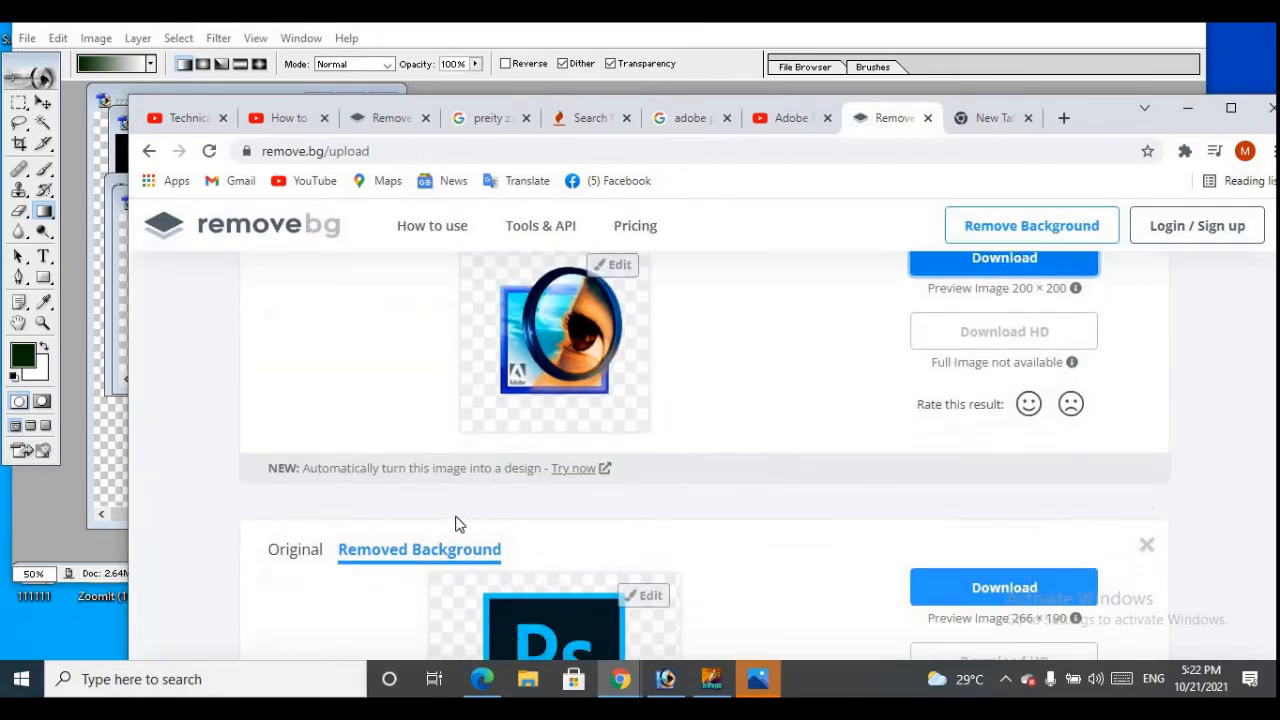
{"action": "scroll", "coordinate": [470, 523], "scroll_direction": "up", "scroll_amount": 1}
{"action": "scroll", "coordinate": [520, 518], "scroll_direction": "down", "scroll_amount": 3}
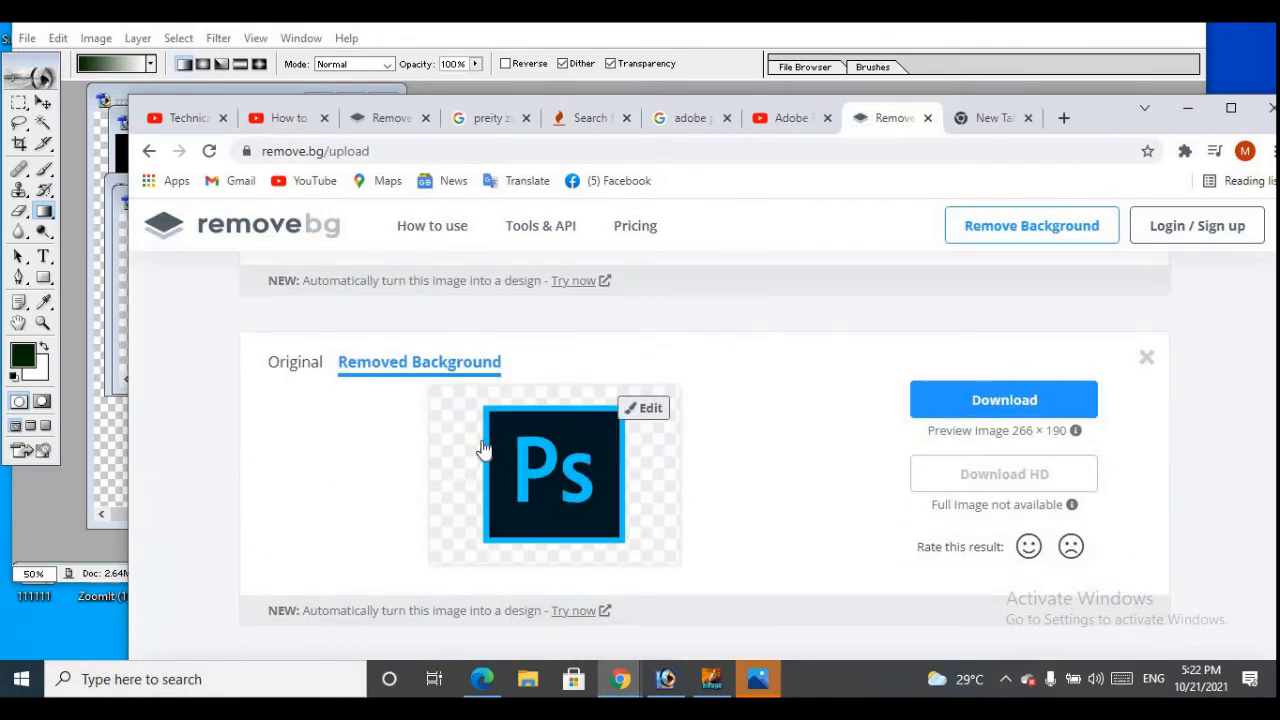
Download the 266 × 190 preview of the square Ps logo with its background removed and switch to Photoshop
{"action": "left_click", "coordinate": [1010, 401]}
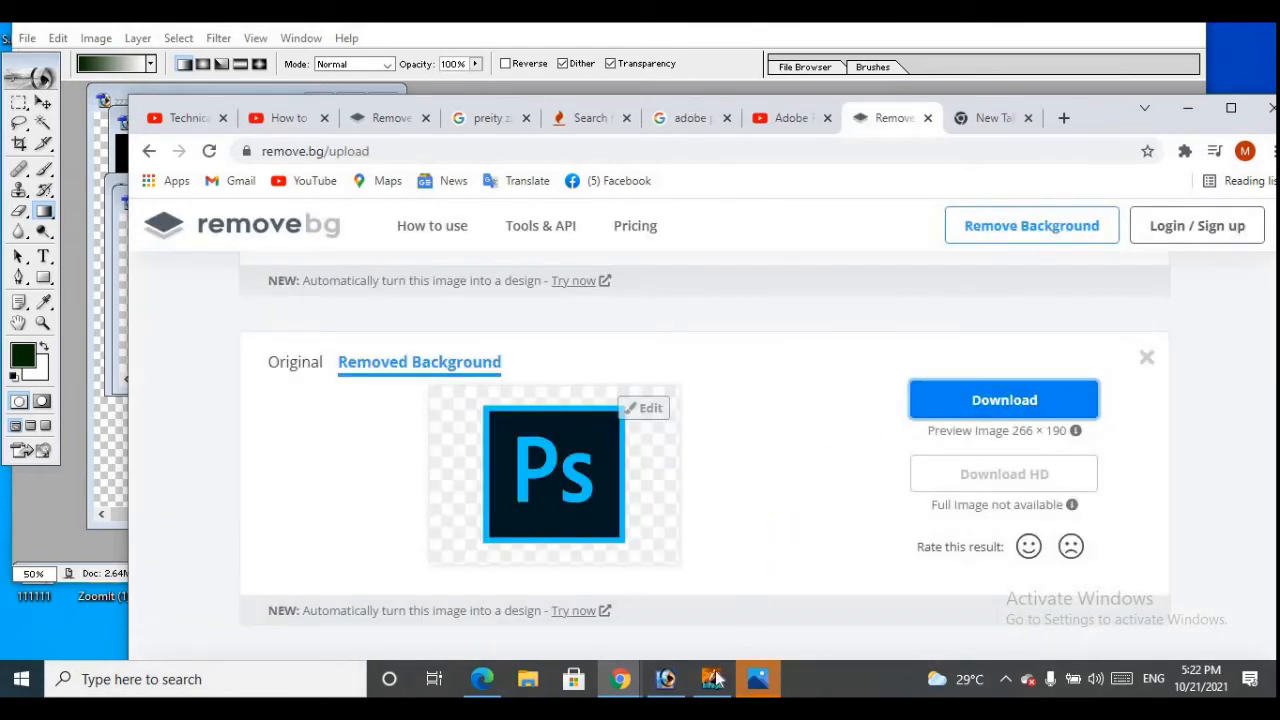
{"action": "mouse_move", "coordinate": [666, 679]}
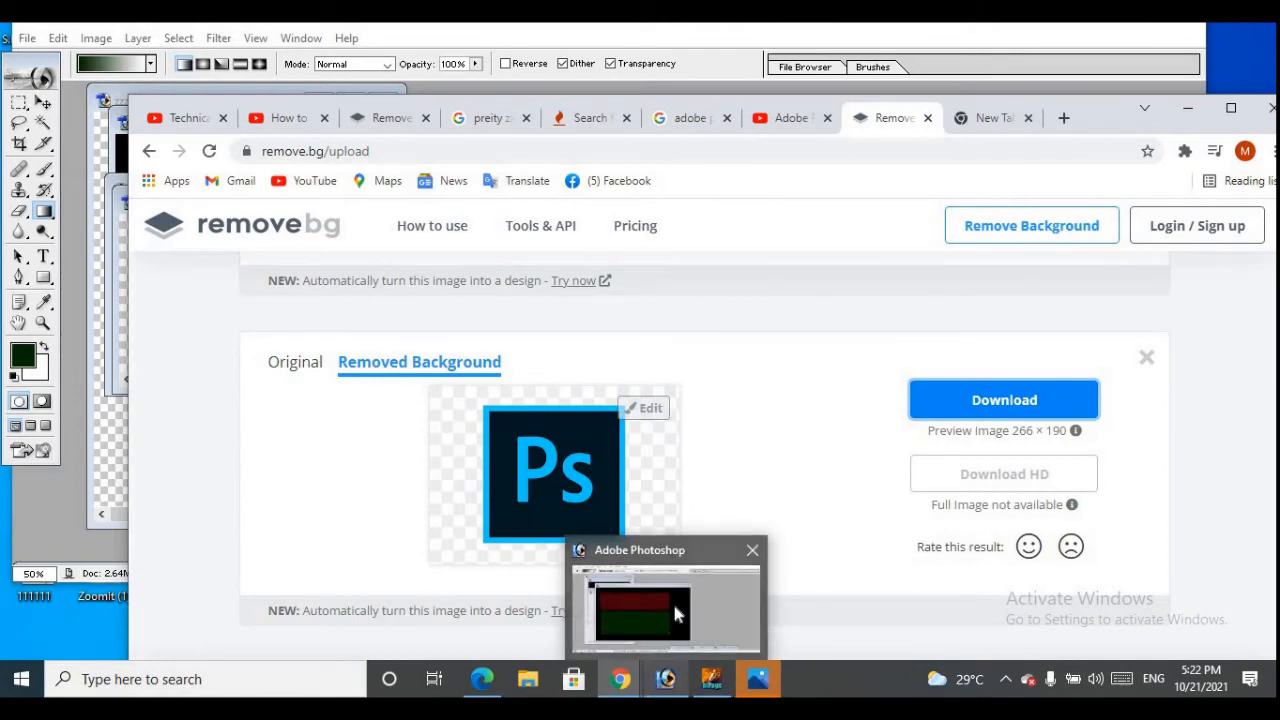
{"action": "left_click", "coordinate": [672, 600]}
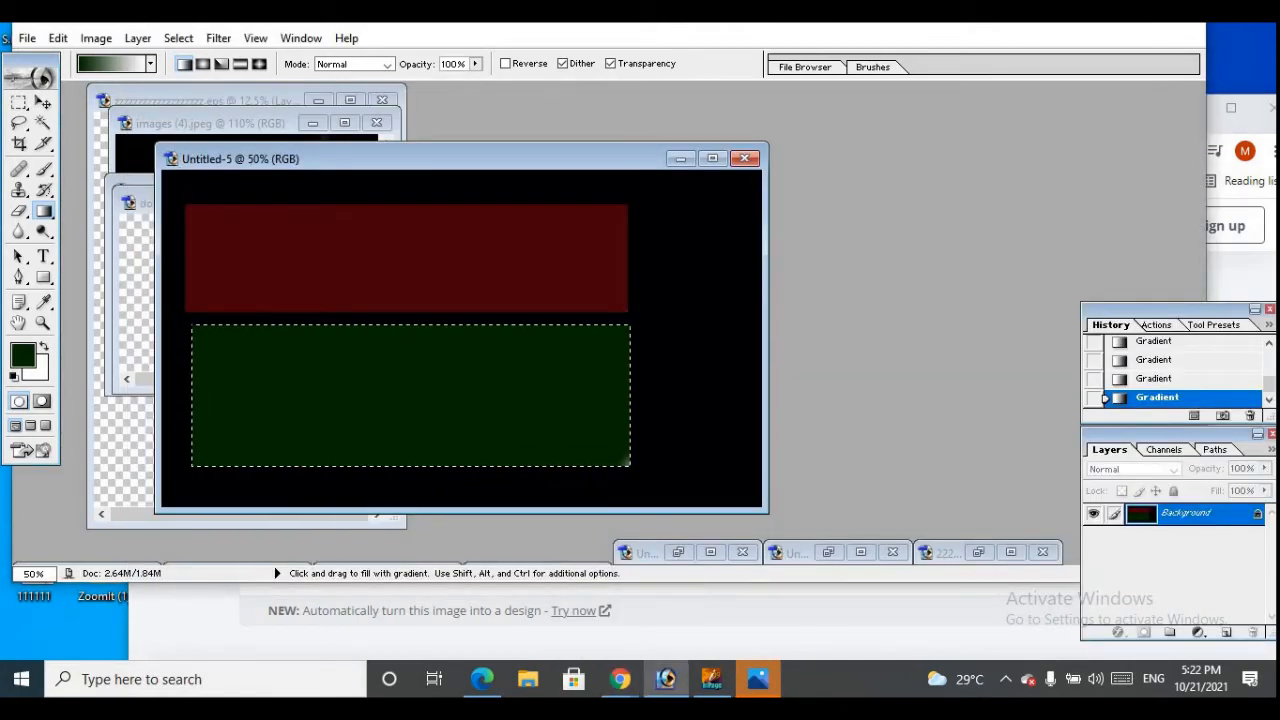
{"action": "left_click", "coordinate": [27, 38]}
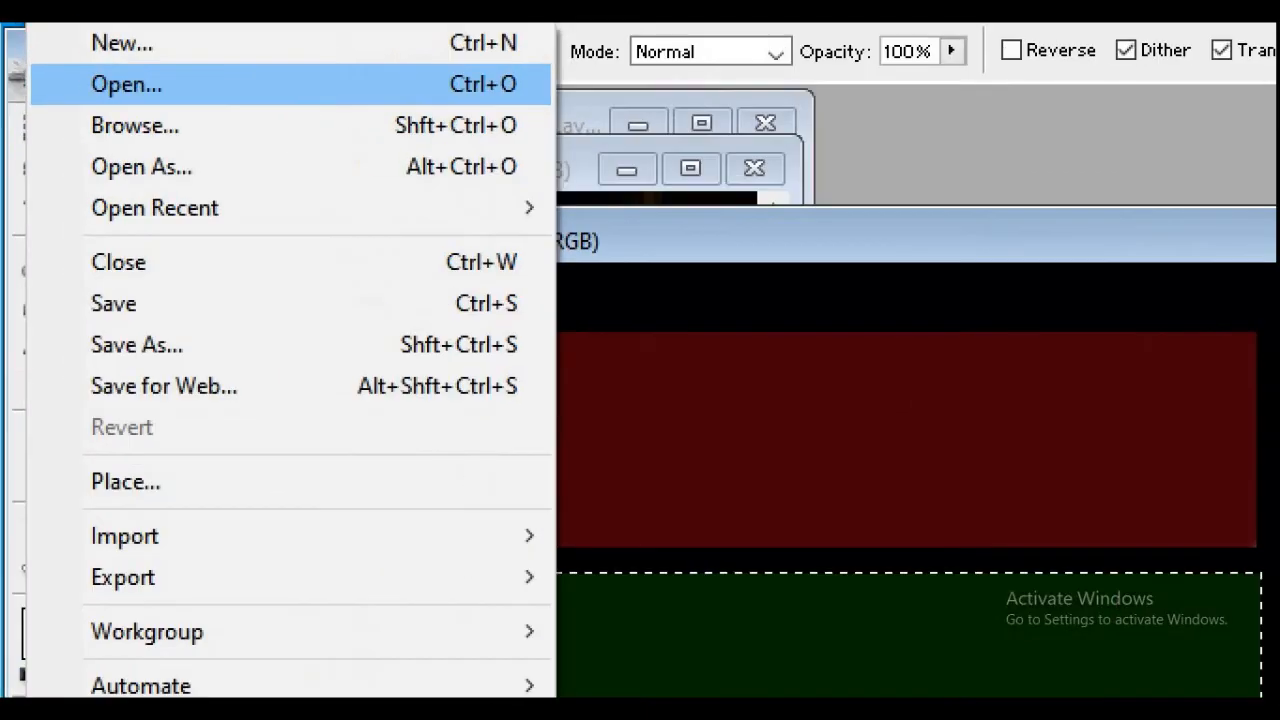
{"action": "left_click_drag", "start_coordinate": [206, 99], "coordinate": [76, 104]}
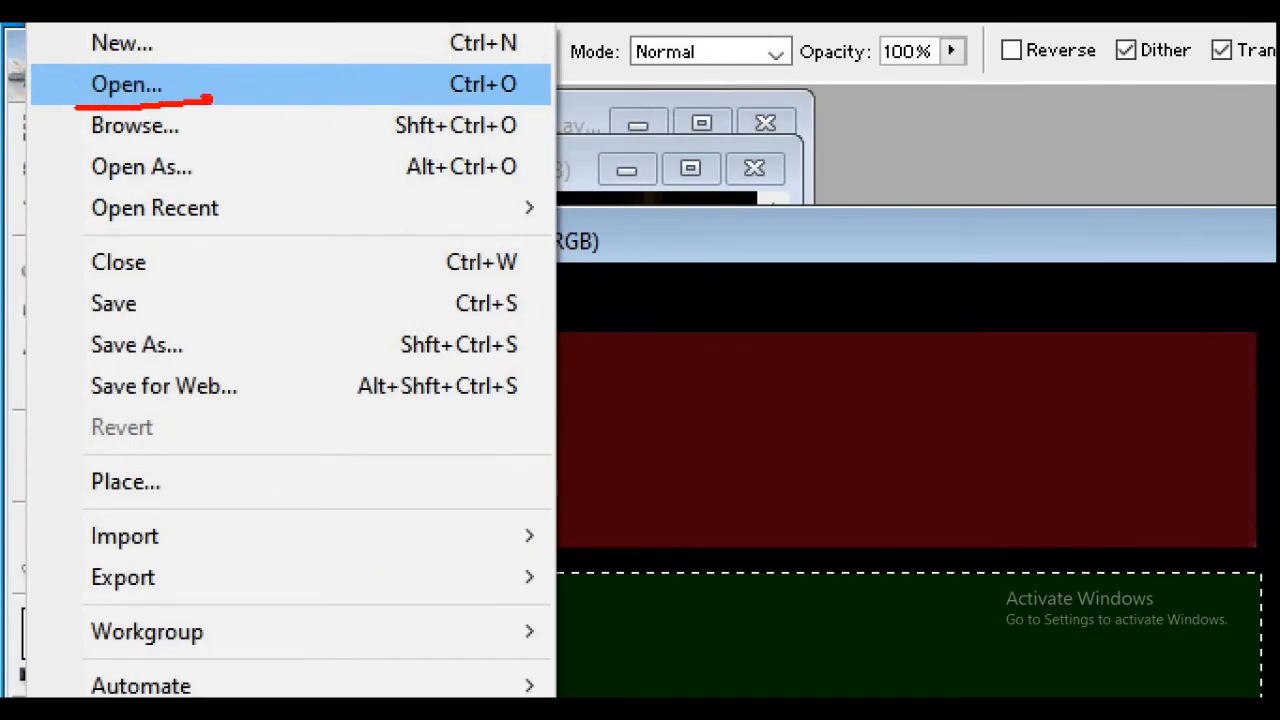
{"action": "left_click", "coordinate": [126, 84]}
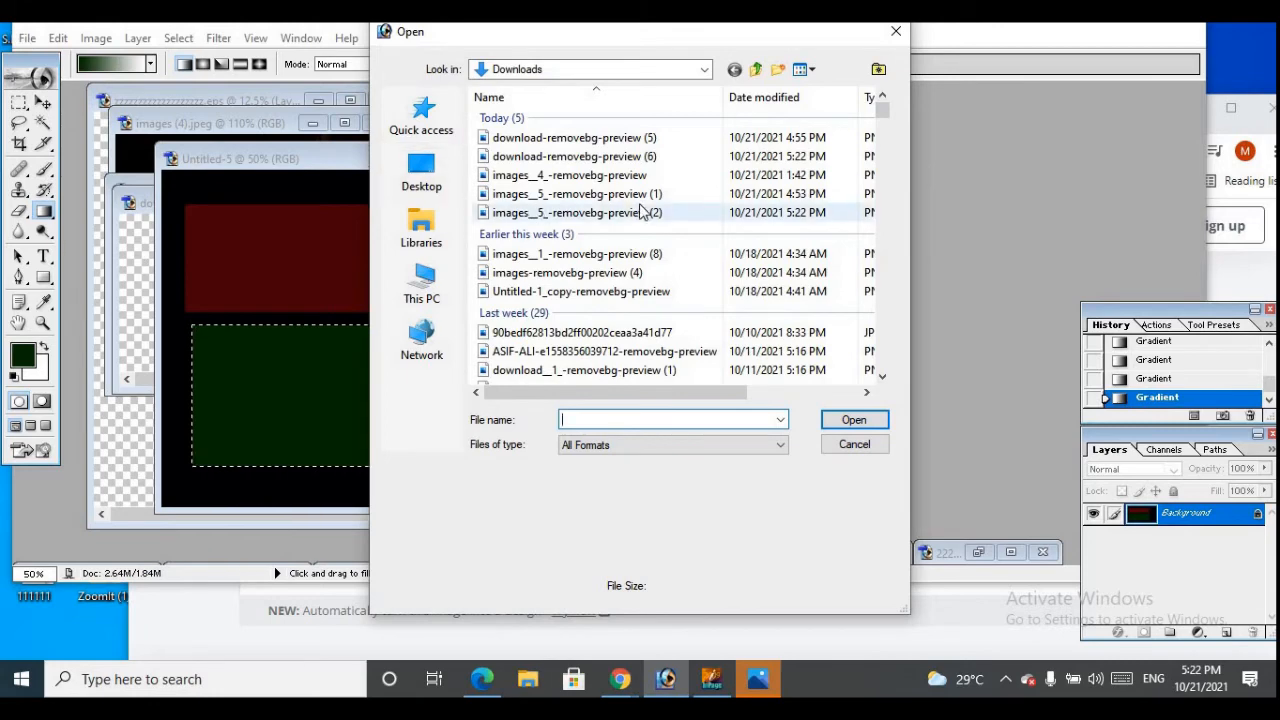
{"action": "left_click", "coordinate": [896, 31]}
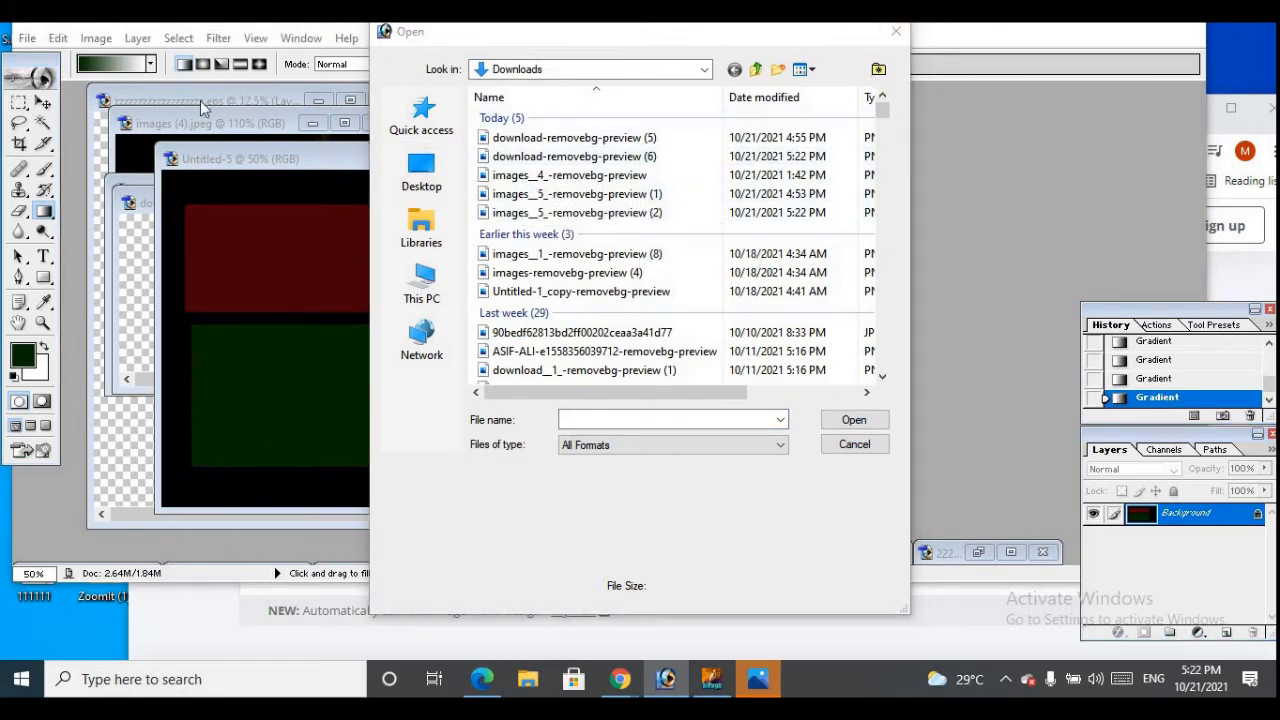
{"action": "left_click", "coordinate": [898, 36]}
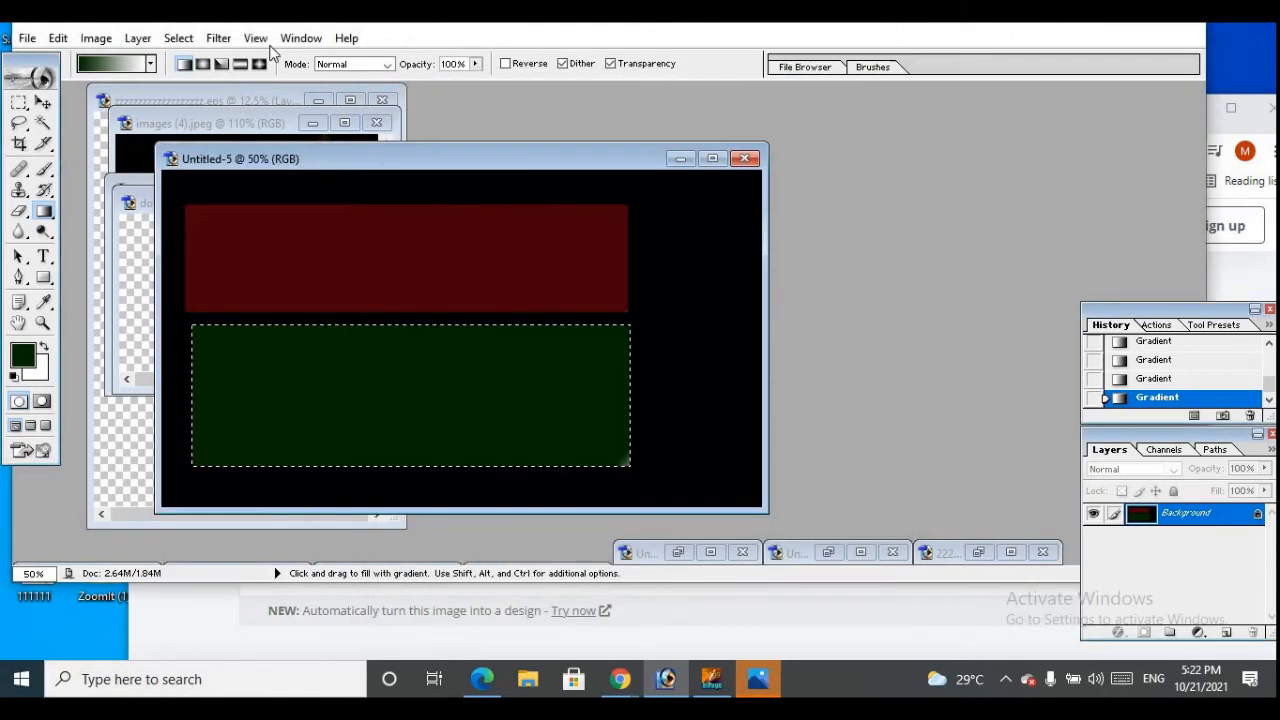
Open the background-free Photoshop eye logo images__5_-removebg-preview (2) from the Downloads folder
{"action": "left_click", "coordinate": [30, 39]}
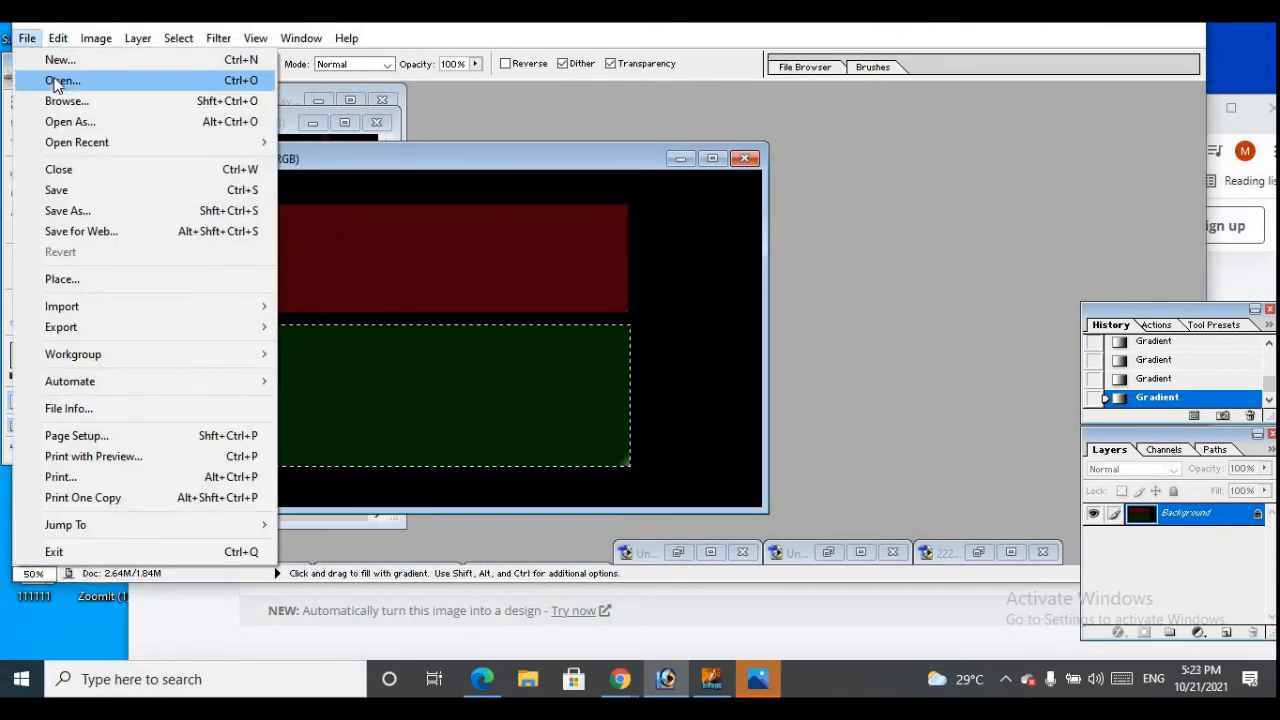
{"action": "left_click", "coordinate": [58, 81]}
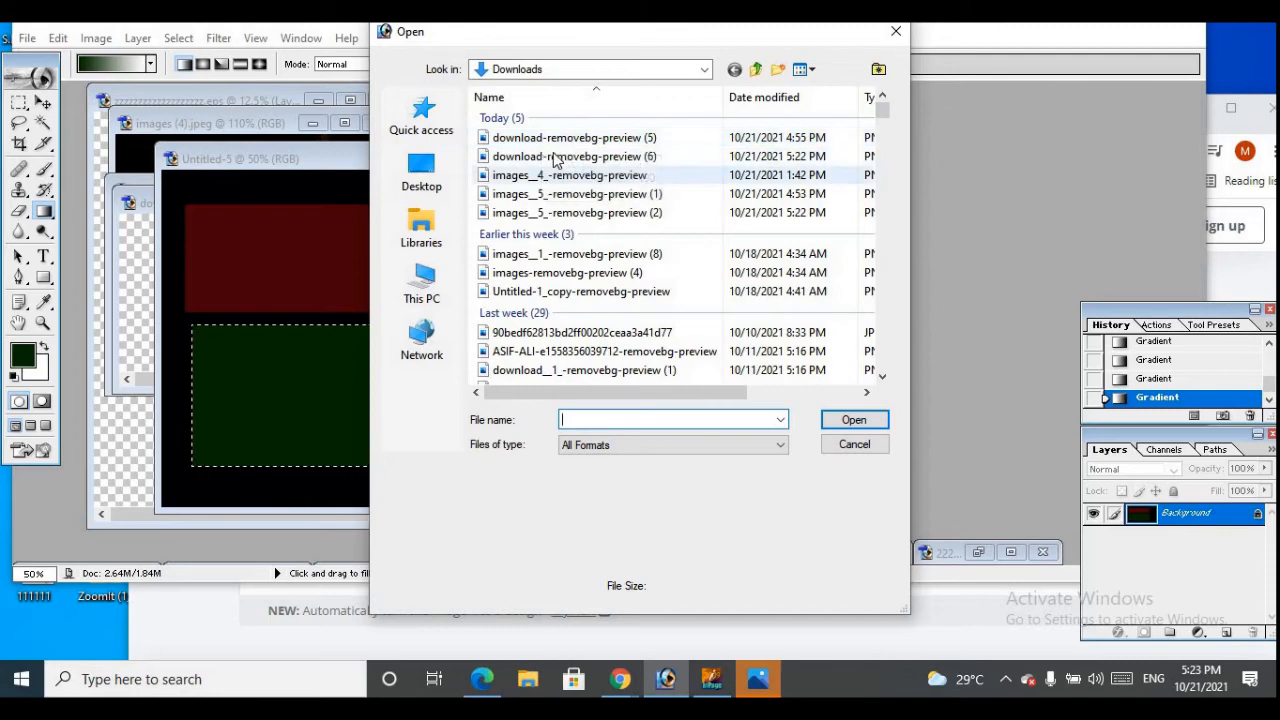
{"action": "left_click", "coordinate": [555, 140]}
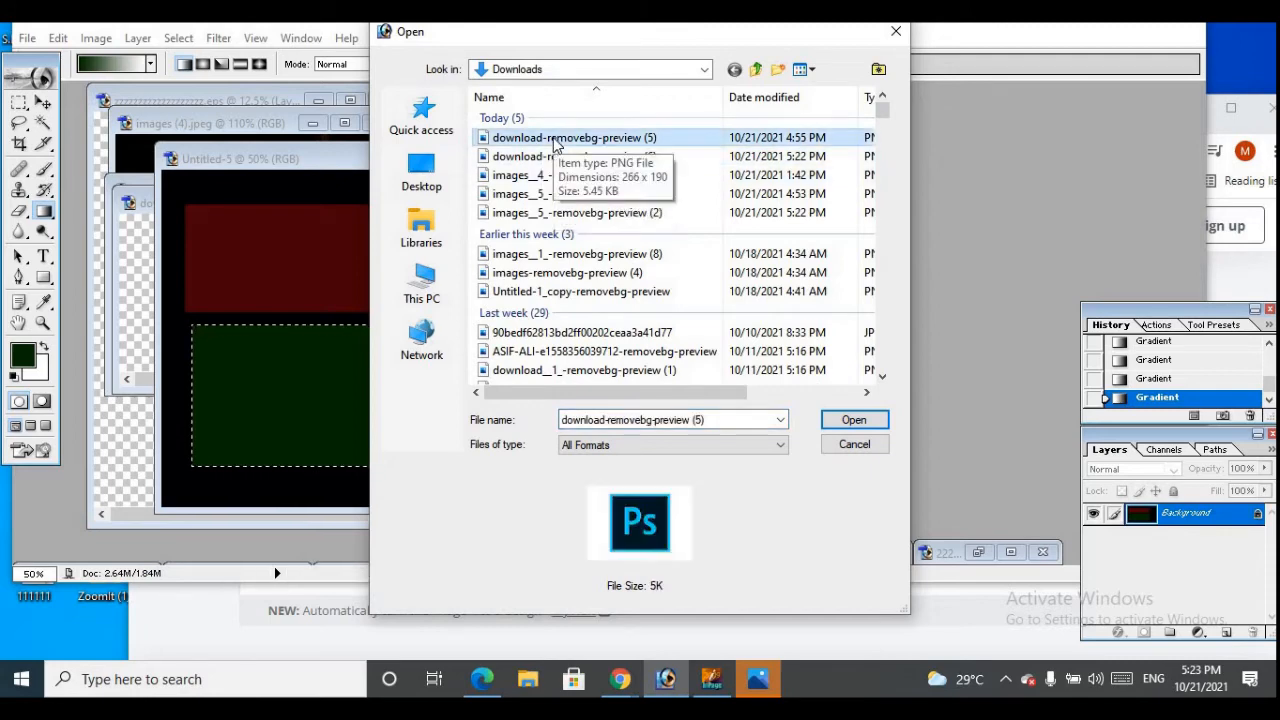
{"action": "left_click", "coordinate": [556, 157]}
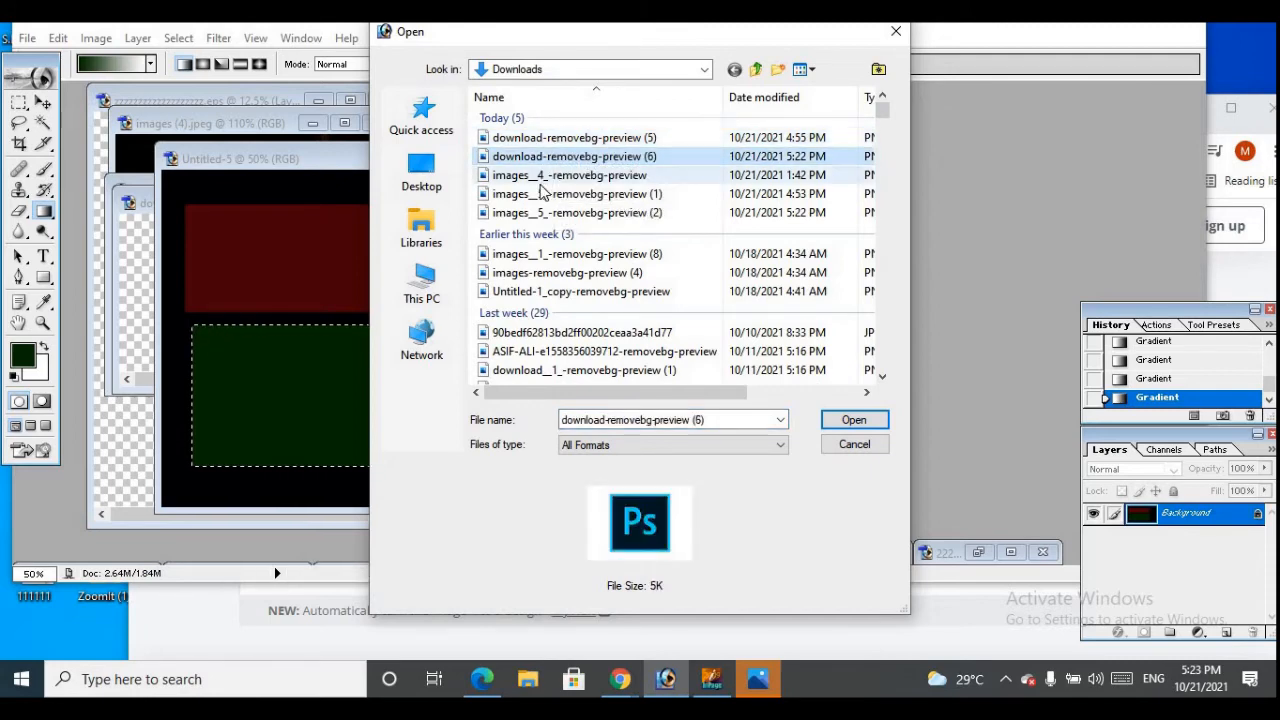
{"action": "left_click", "coordinate": [541, 176]}
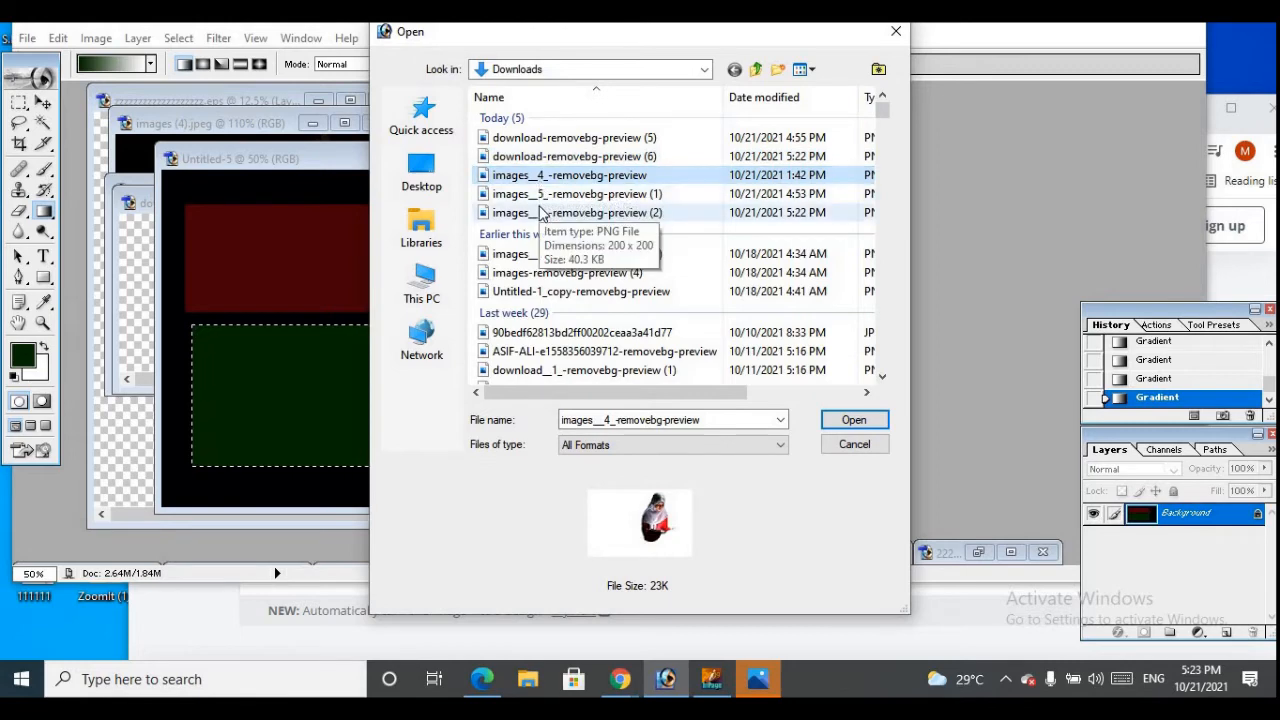
{"action": "left_click", "coordinate": [540, 213]}
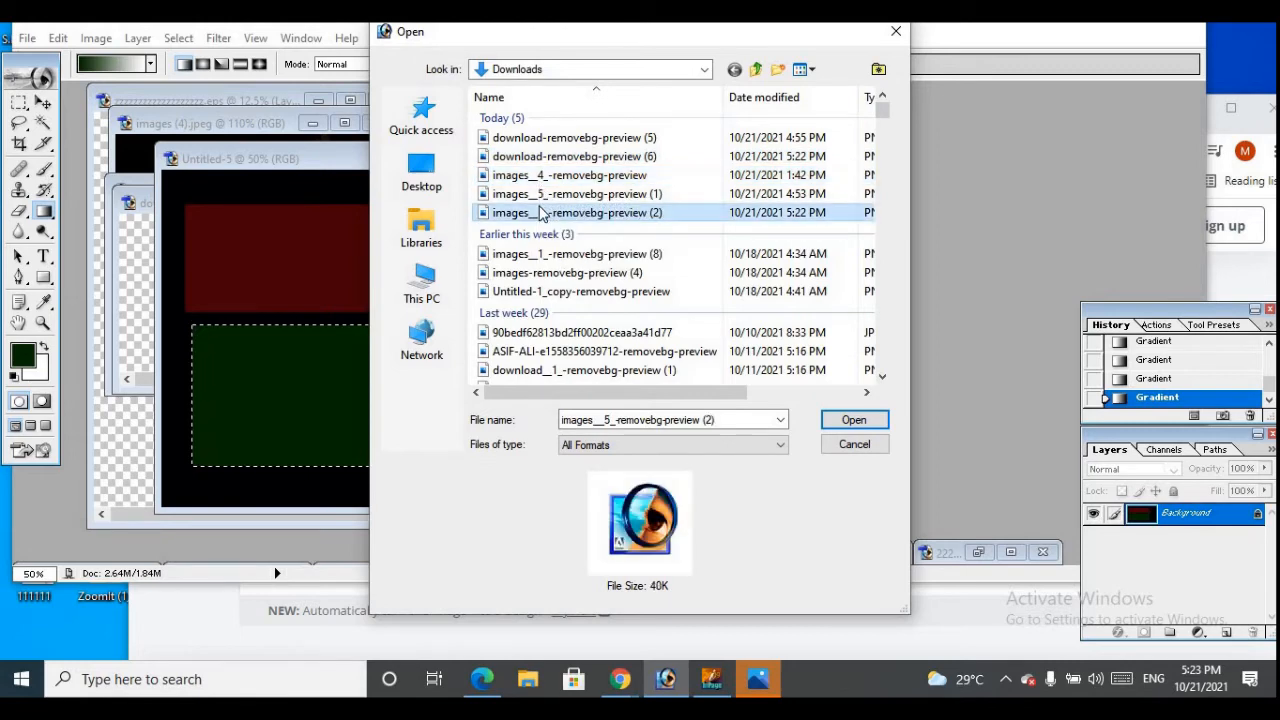
{"action": "left_click", "coordinate": [855, 420]}
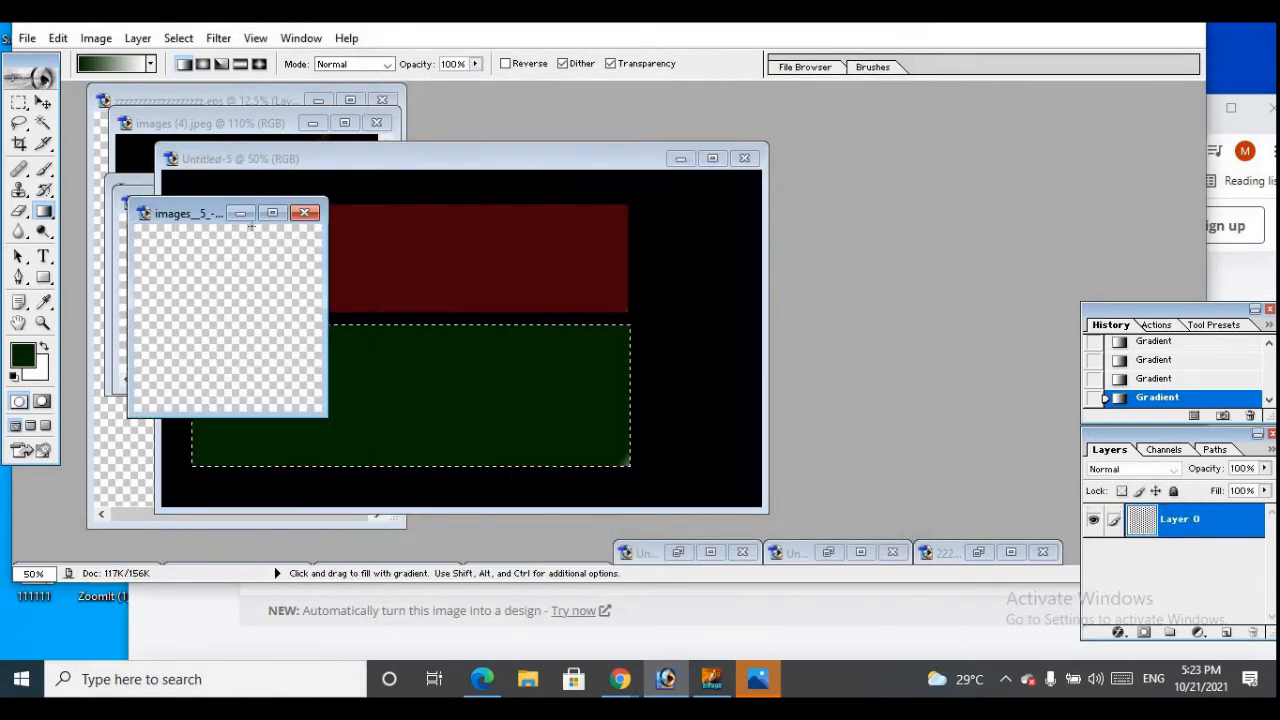
Open the background-free Ps logo download-removebg-preview (5) from the Downloads folder
{"action": "left_click", "coordinate": [27, 40]}
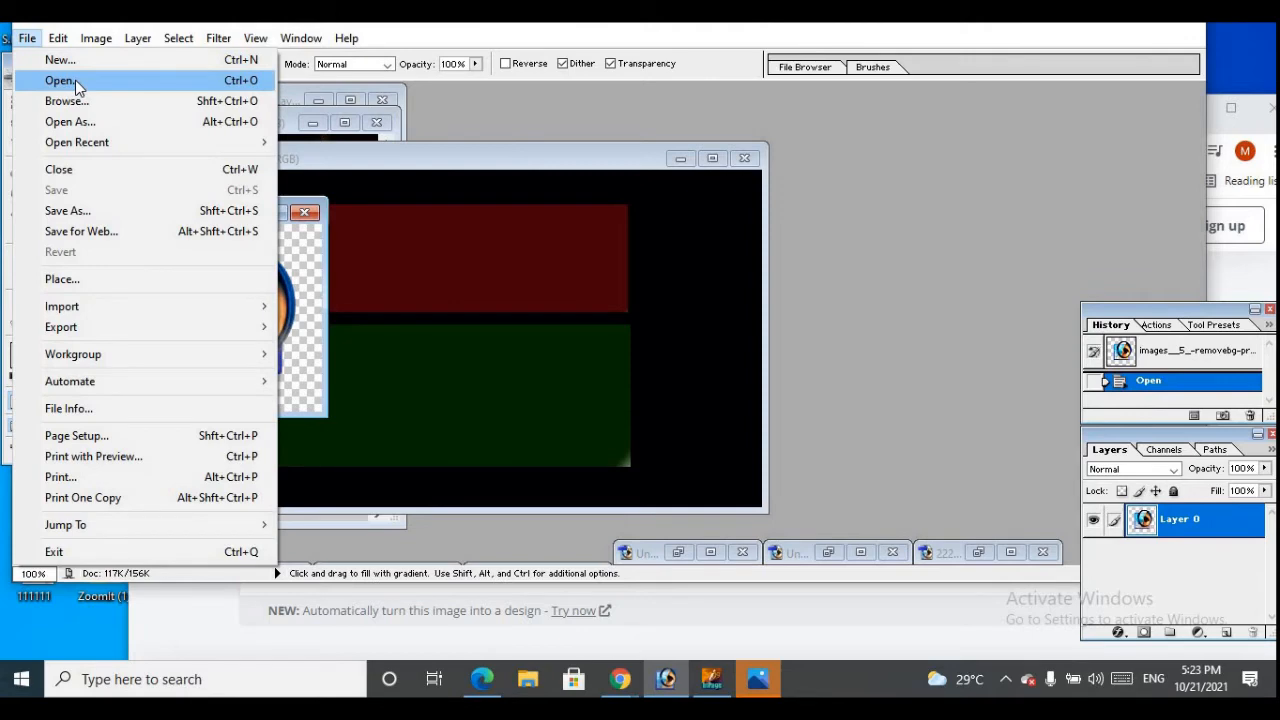
{"action": "left_click", "coordinate": [75, 80]}
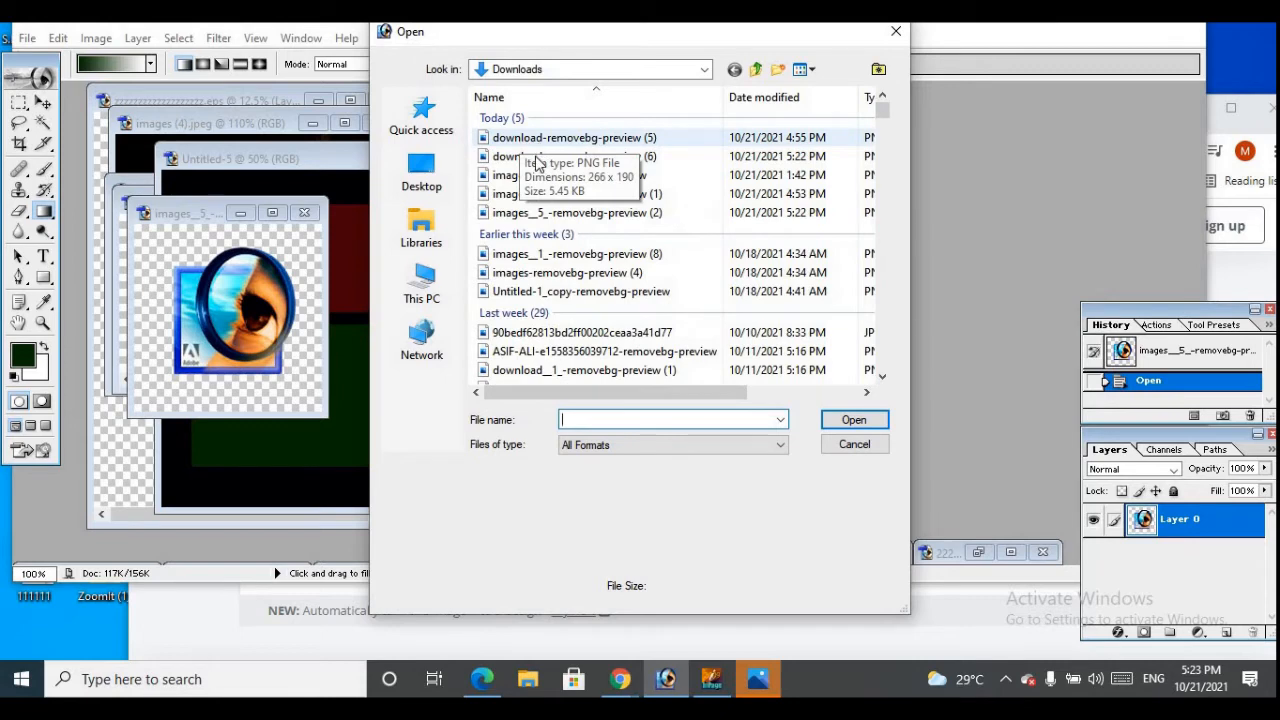
{"action": "left_click", "coordinate": [536, 138]}
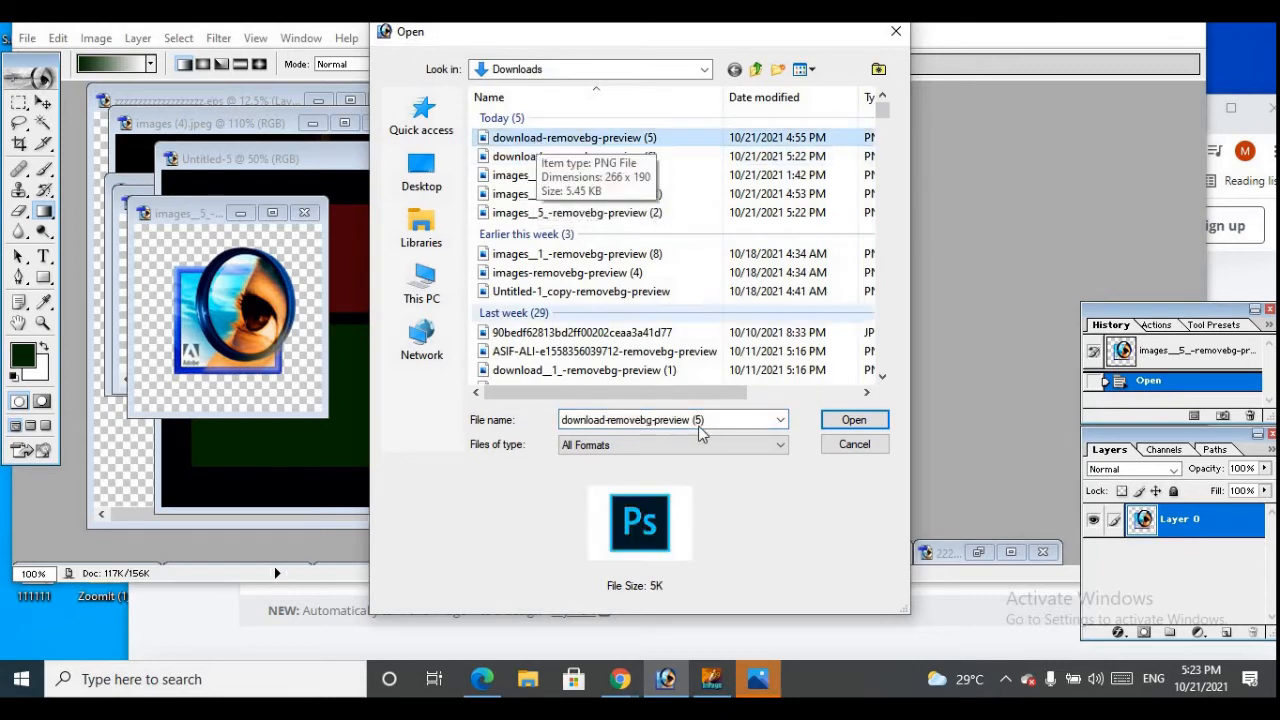
{"action": "left_click", "coordinate": [852, 420]}
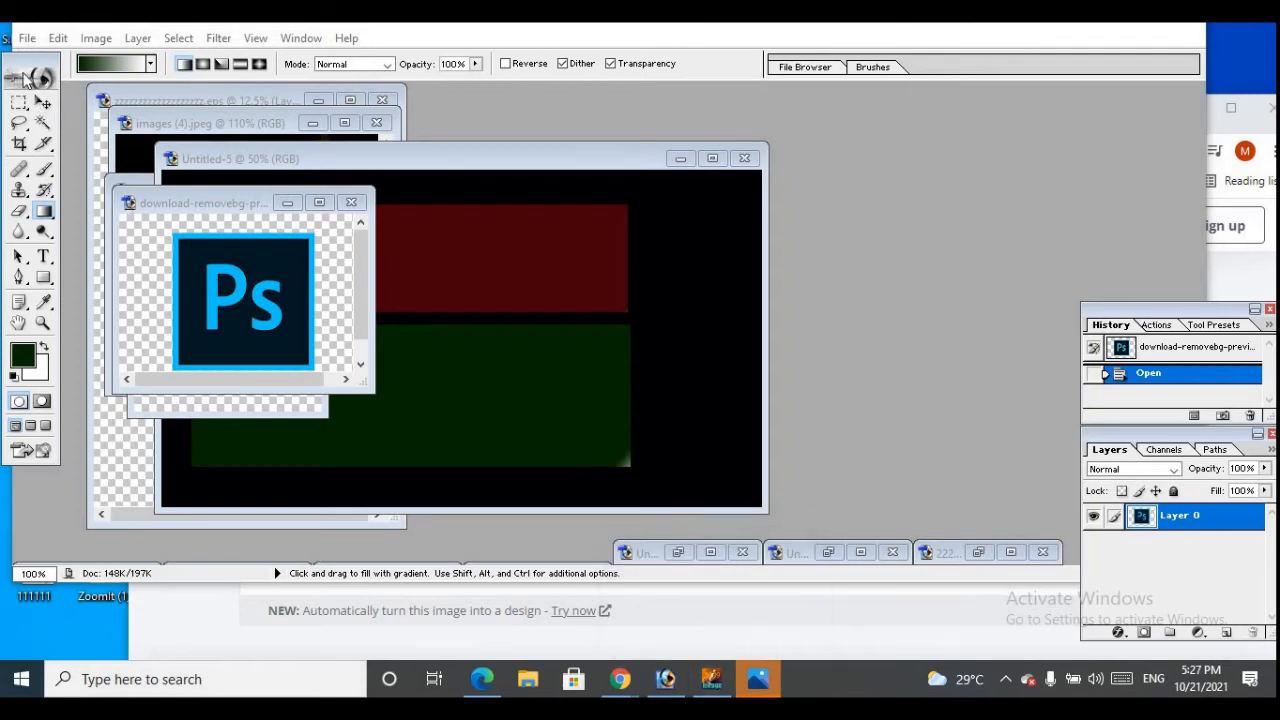
{"action": "left_click", "coordinate": [27, 38]}
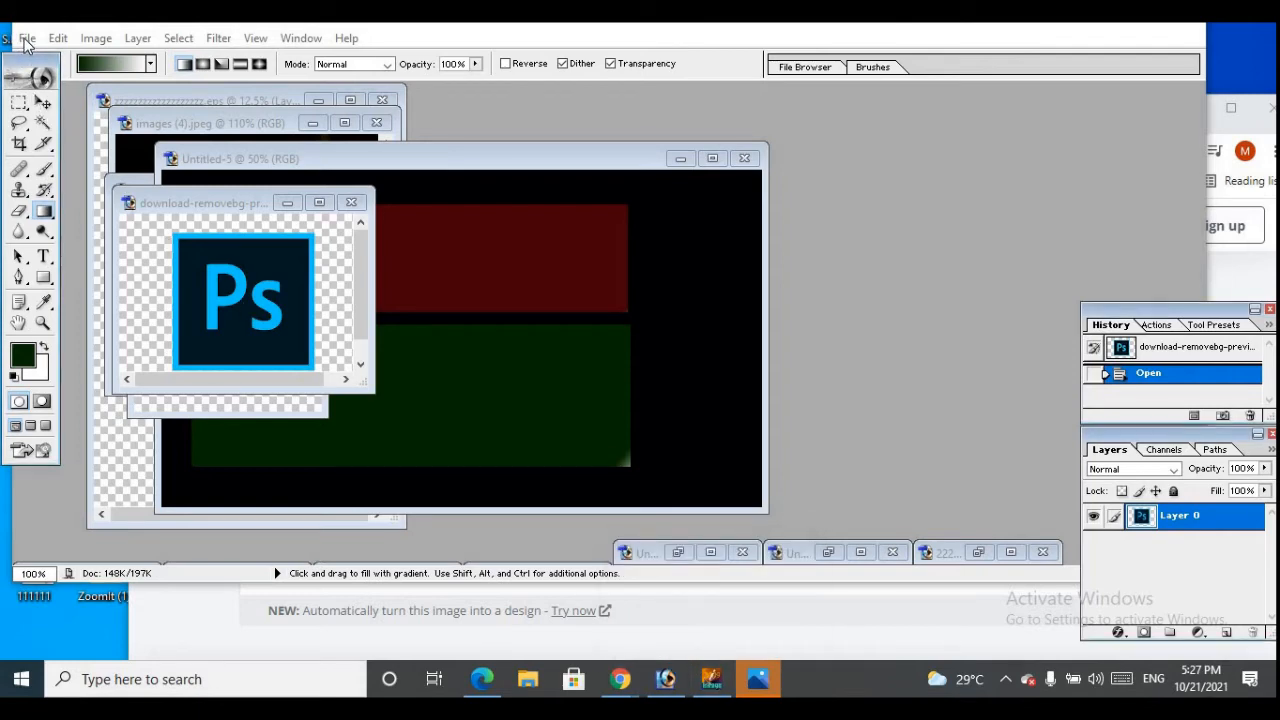
{"action": "left_click", "coordinate": [79, 82]}
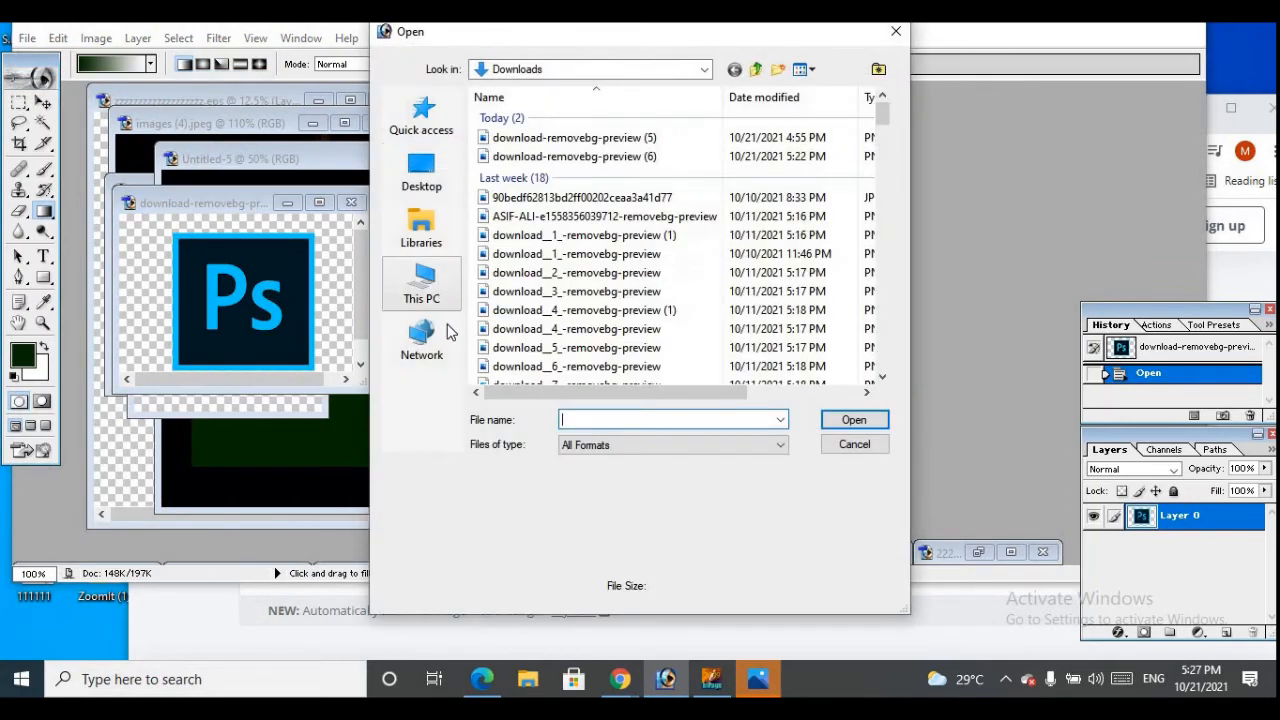
{"action": "left_click", "coordinate": [425, 292]}
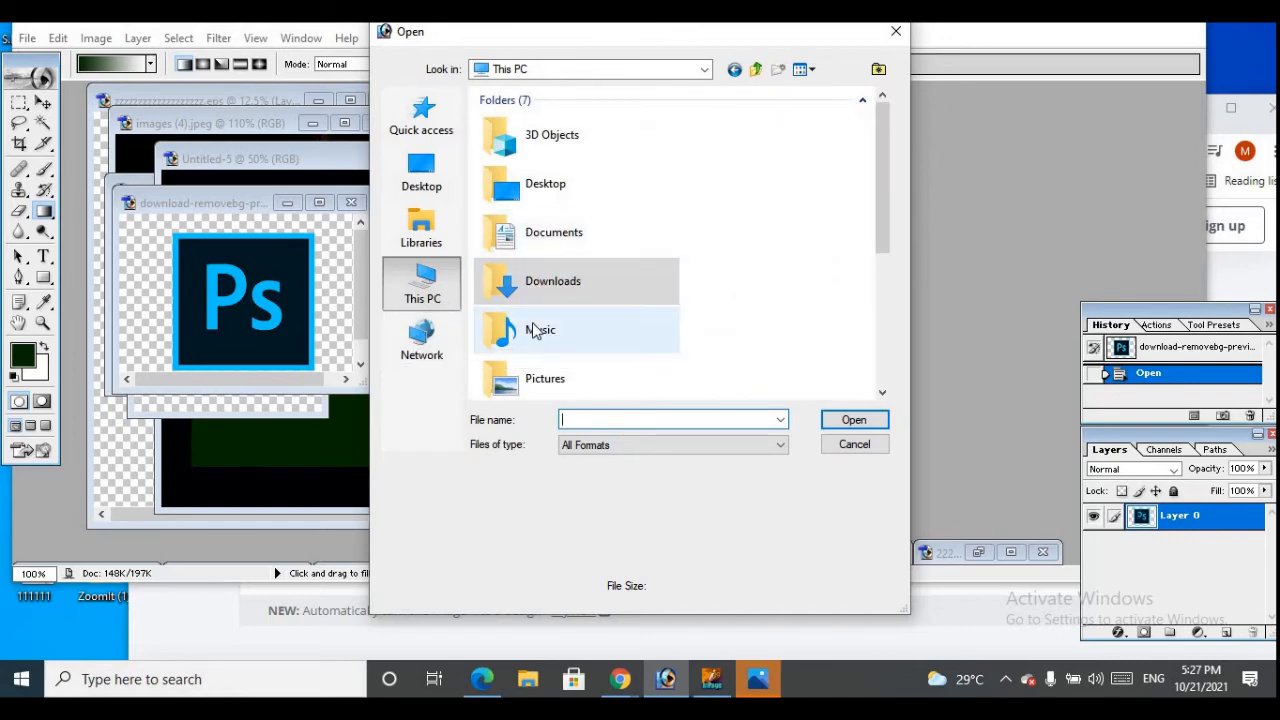
{"action": "left_click", "coordinate": [538, 327]}
{"action": "left_click", "coordinate": [850, 419]}
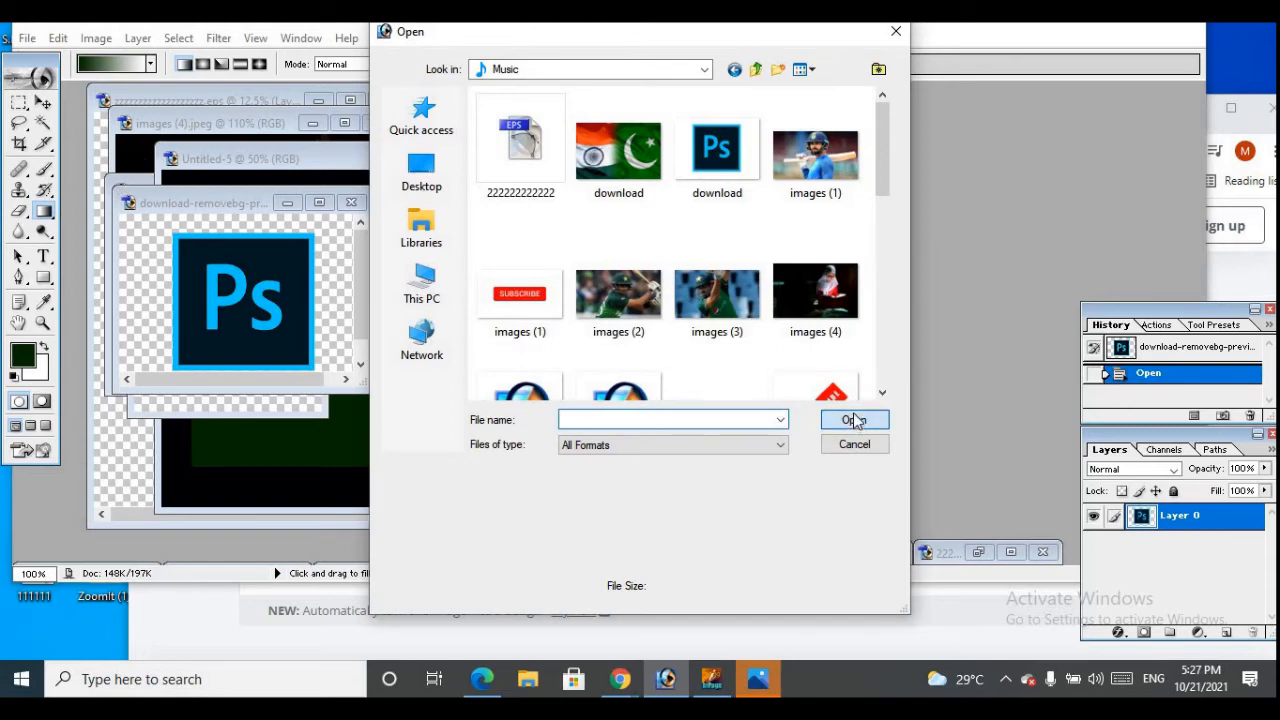
{"action": "left_click", "coordinate": [895, 32]}
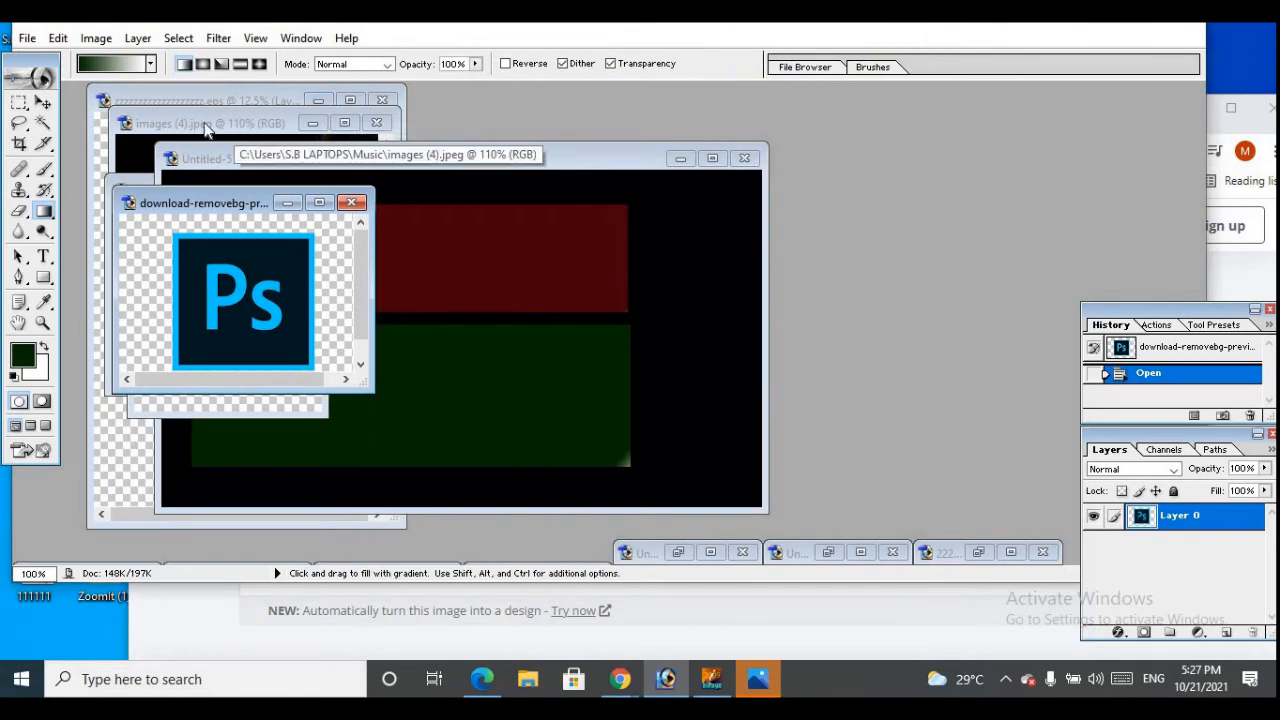
Fill the selected lower text line of the Urdu text EPS document with the dark green gradient, and minimize that document
{"action": "left_click", "coordinate": [205, 128]}
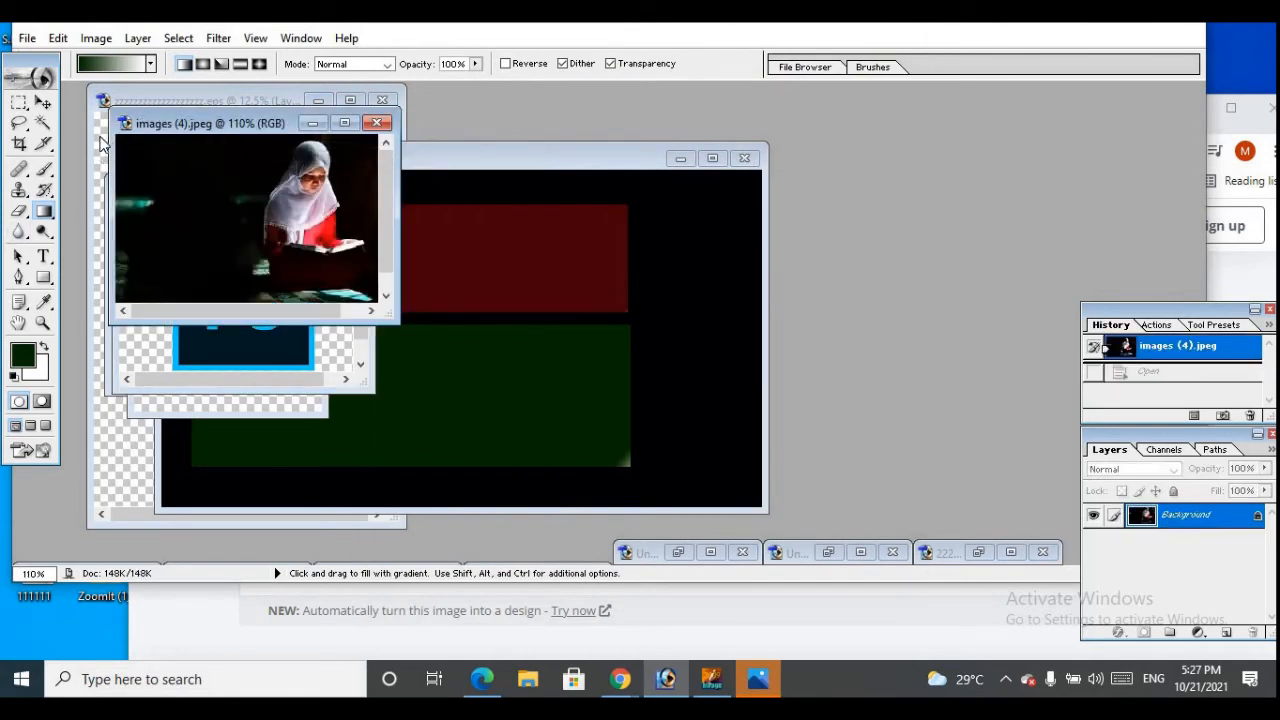
{"action": "left_click", "coordinate": [100, 145]}
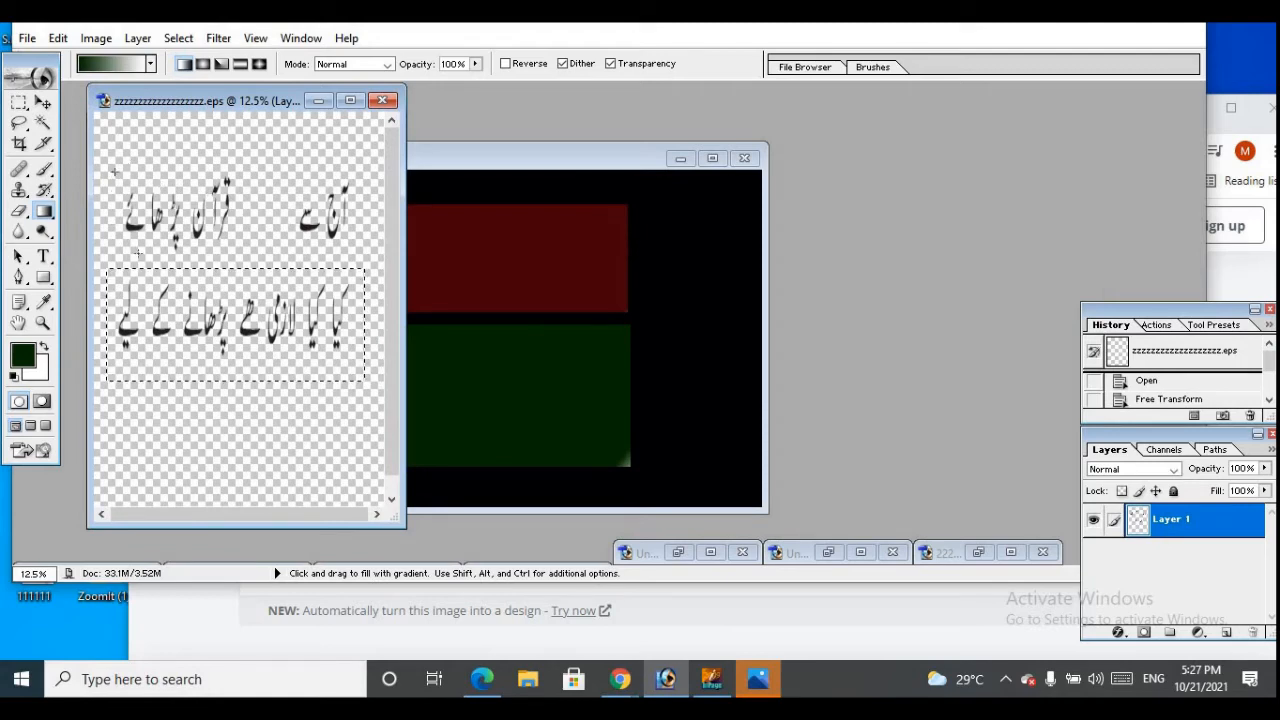
{"action": "left_click_drag", "start_coordinate": [114, 172], "coordinate": [138, 253]}
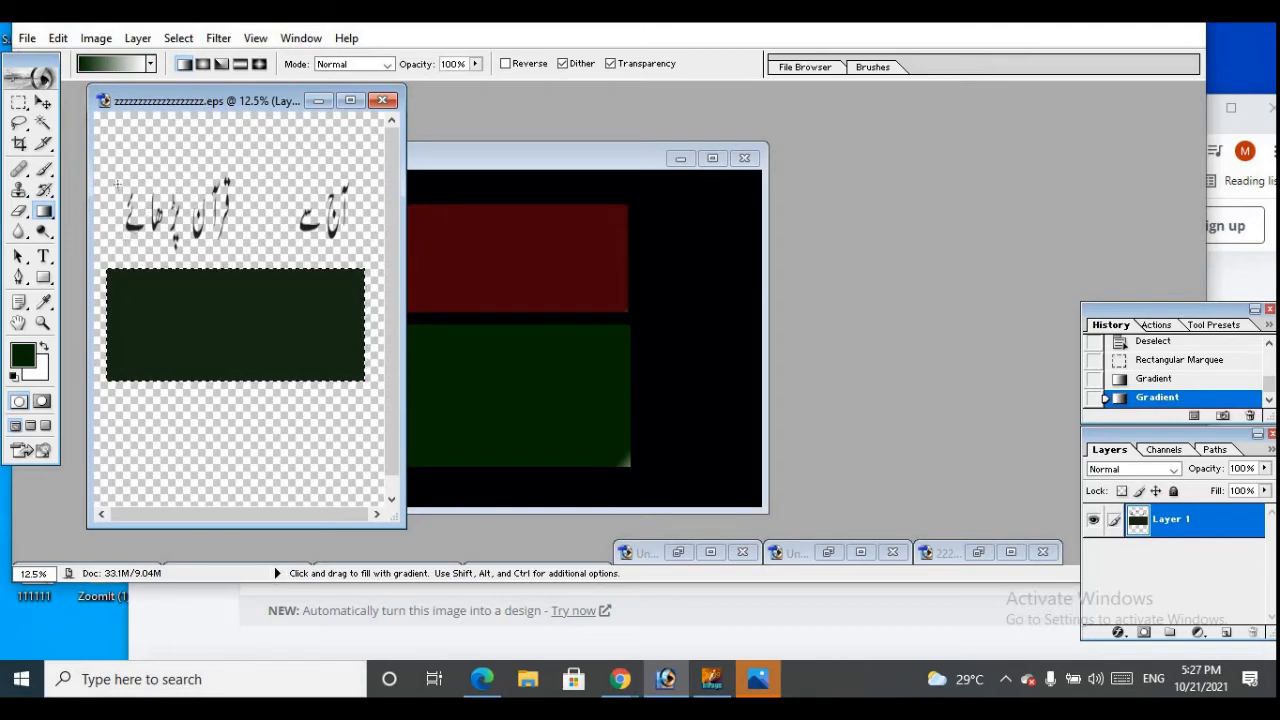
{"action": "left_click", "coordinate": [43, 102]}
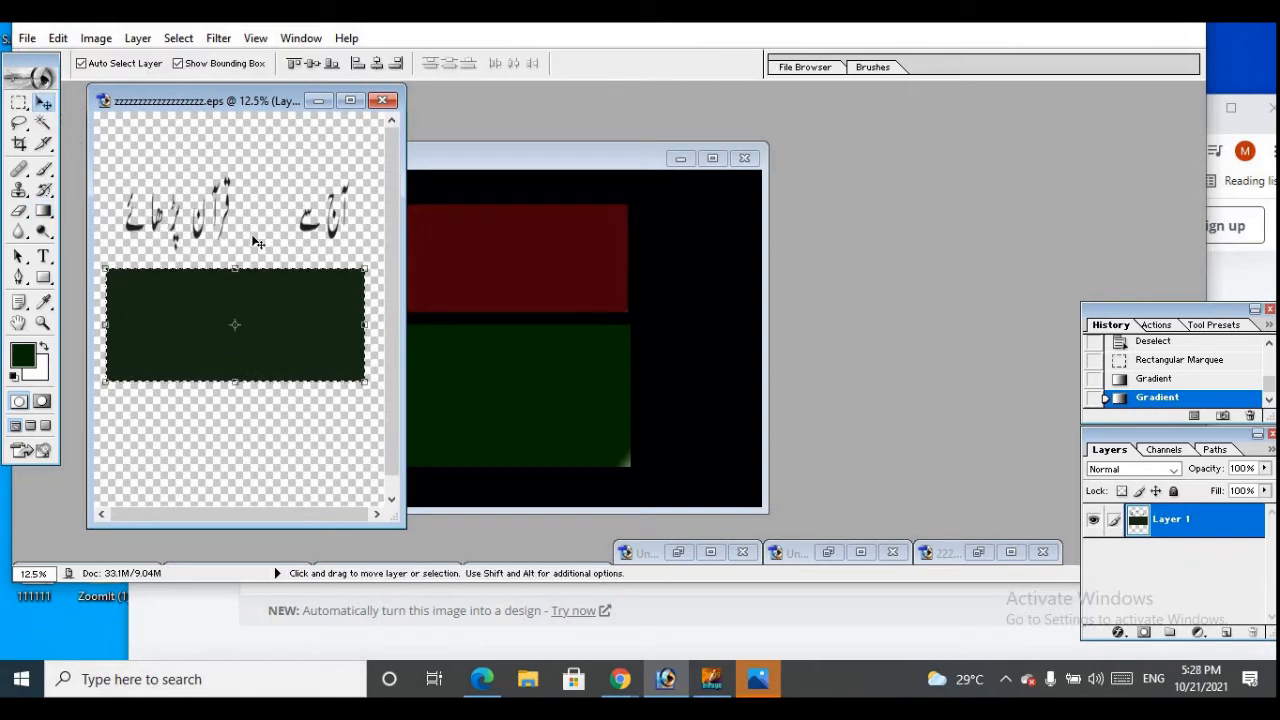
{"action": "left_click", "coordinate": [316, 104]}
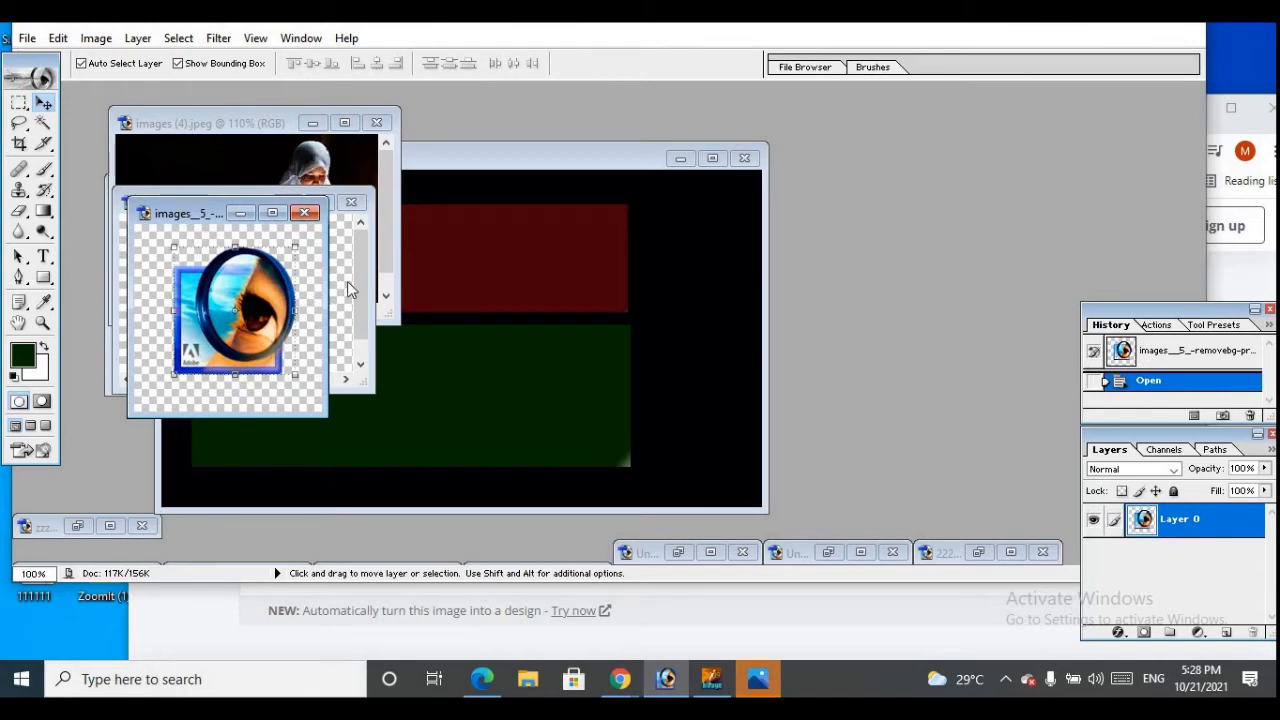
{"action": "left_click", "coordinate": [27, 38]}
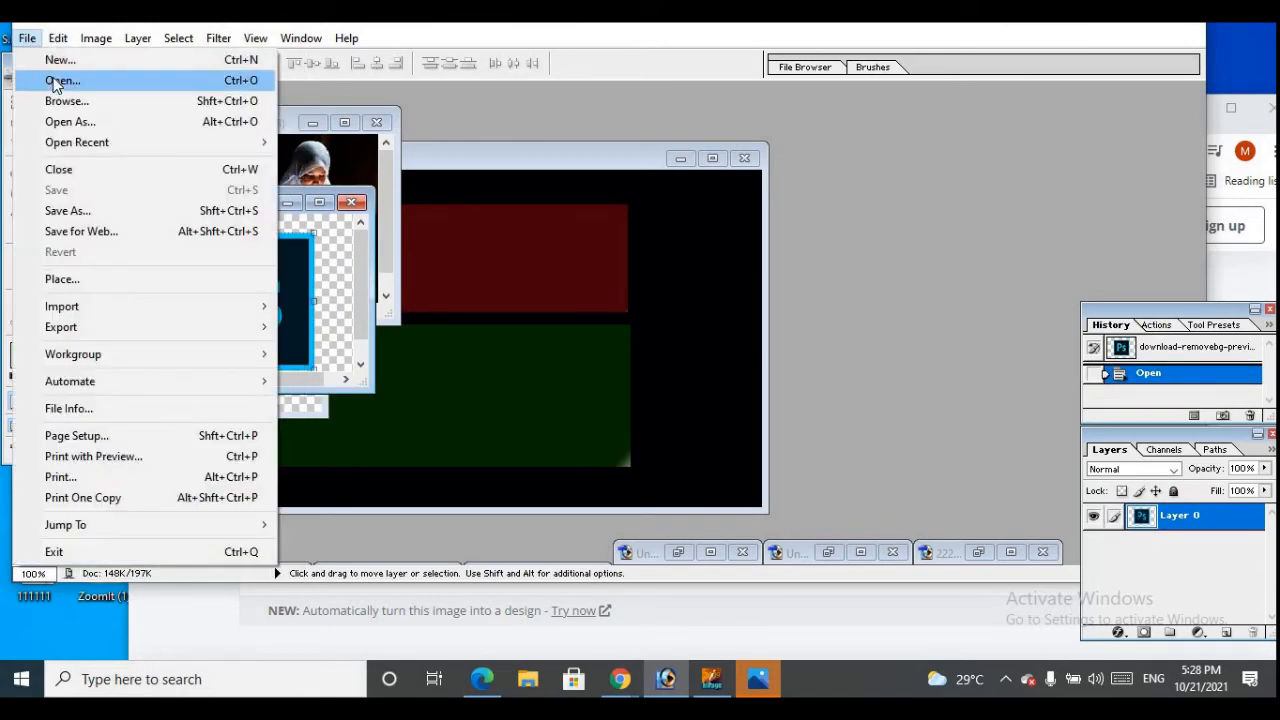
{"action": "left_click", "coordinate": [52, 77]}
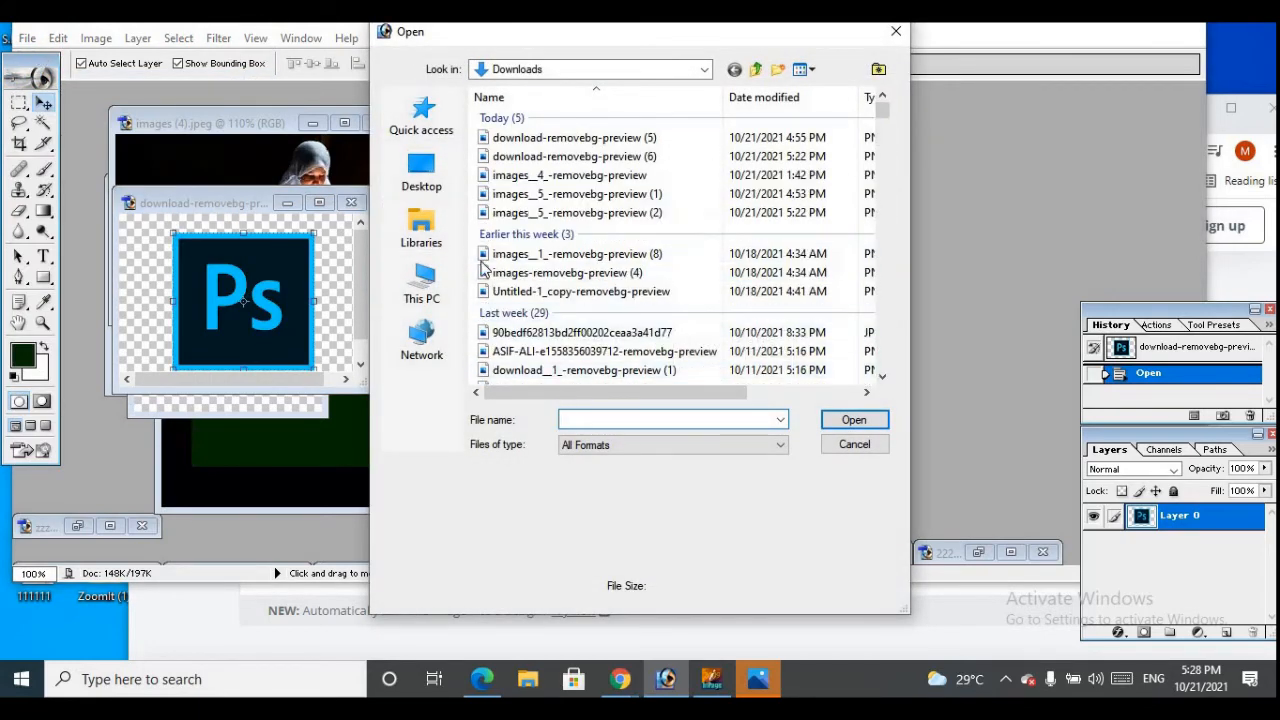
{"action": "scroll", "coordinate": [483, 268], "scroll_direction": "down", "scroll_amount": 1}
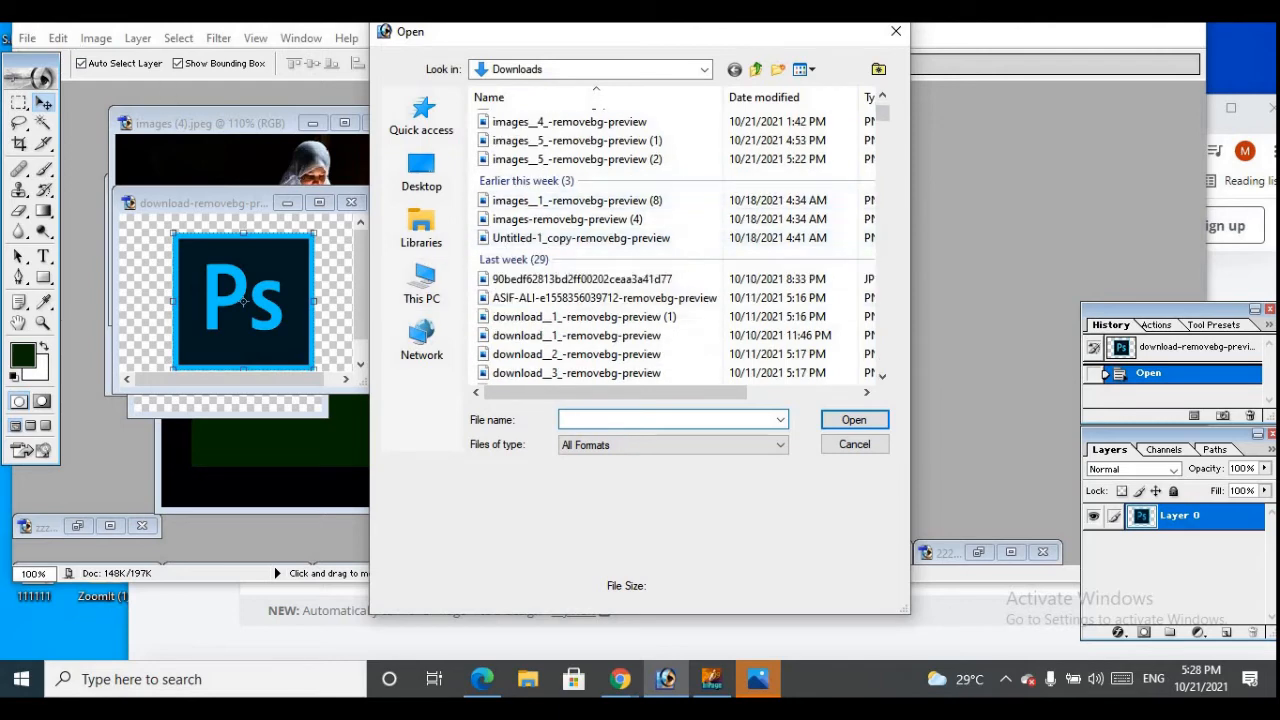
{"action": "key", "text": "Escape"}
{"action": "left_click", "coordinate": [26, 40]}
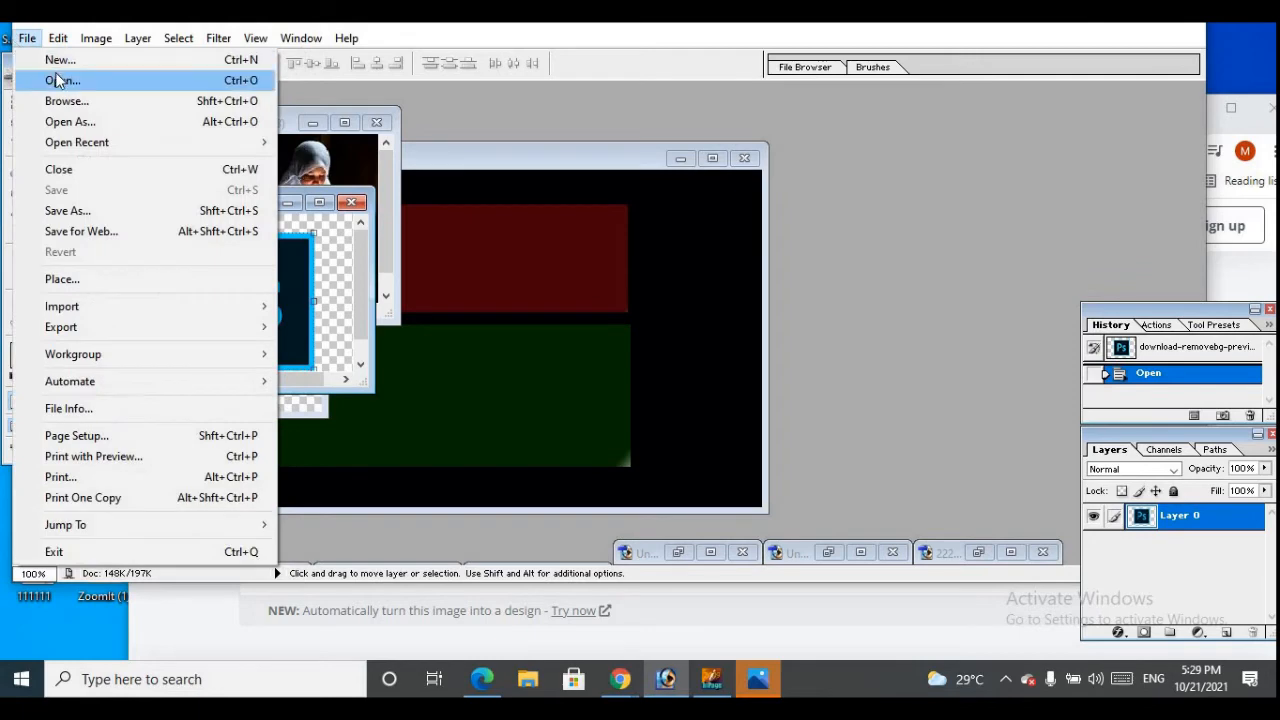
{"action": "left_click", "coordinate": [57, 82]}
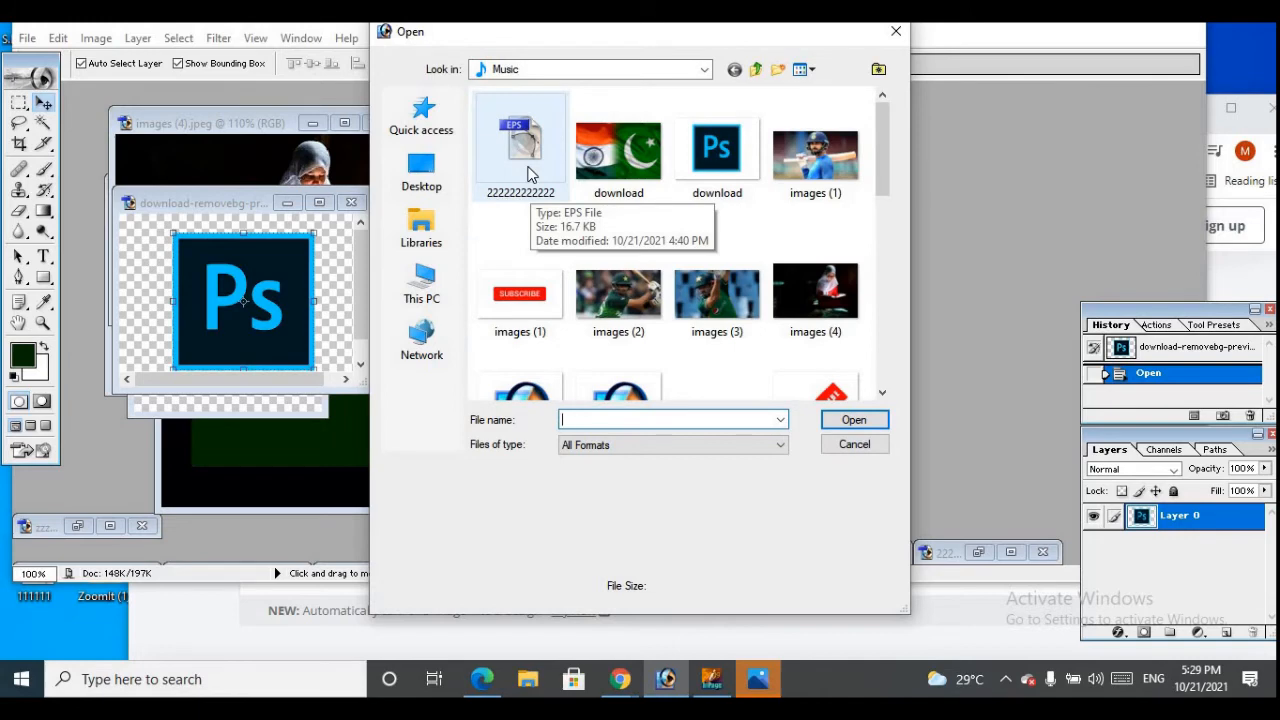
{"action": "left_click", "coordinate": [525, 160]}
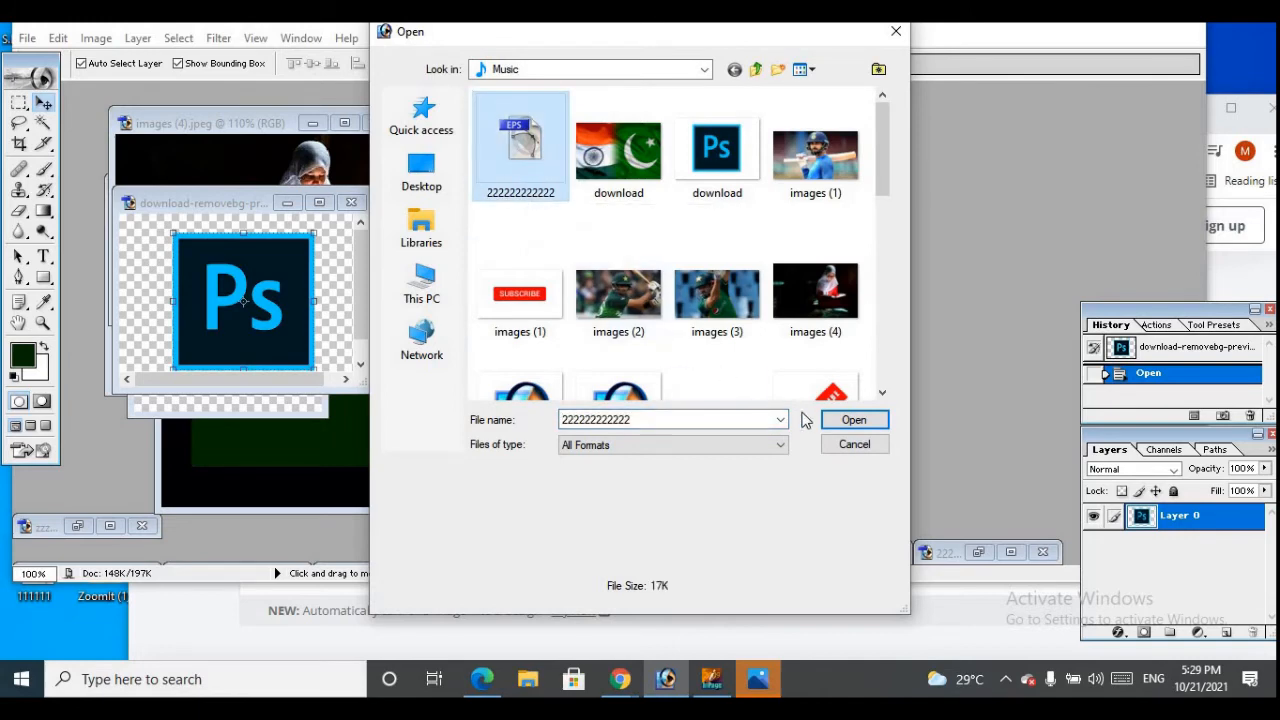
{"action": "left_click", "coordinate": [833, 421]}
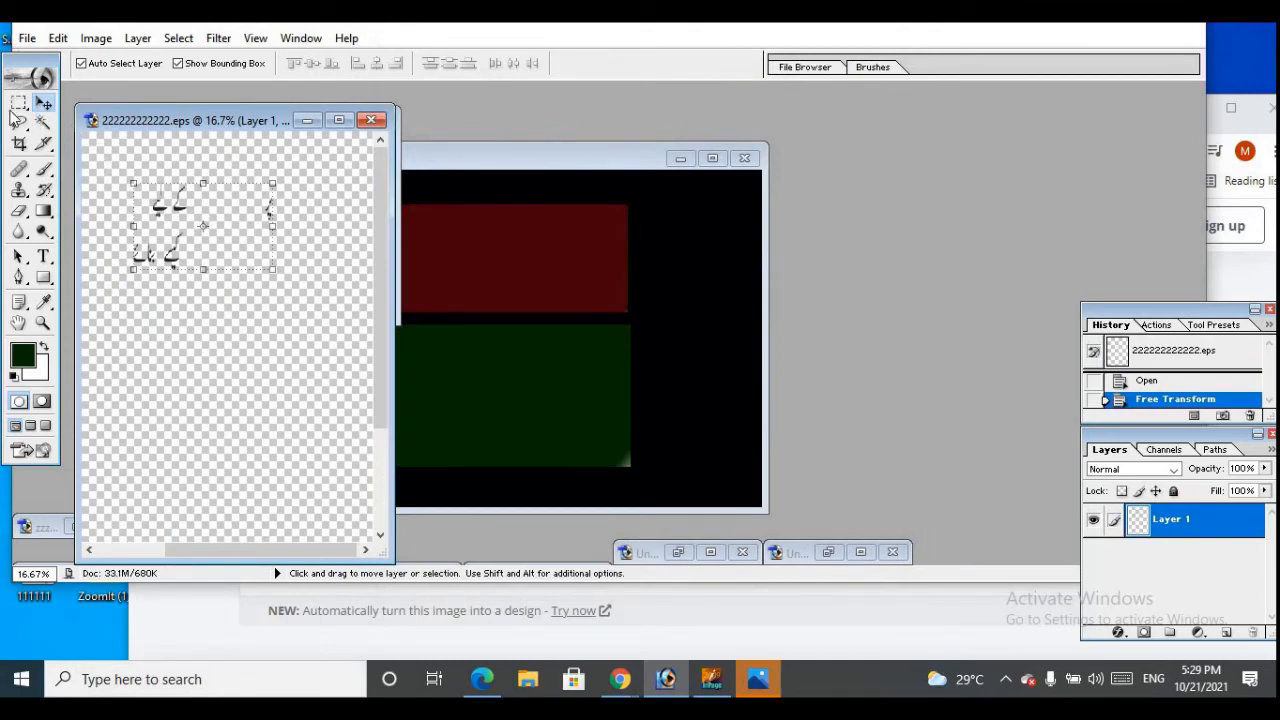
Select the upper Urdu text line in the EPS with the Rectangular Marquee and move a copy onto the red bar of Untitled-5
{"action": "left_click", "coordinate": [18, 106]}
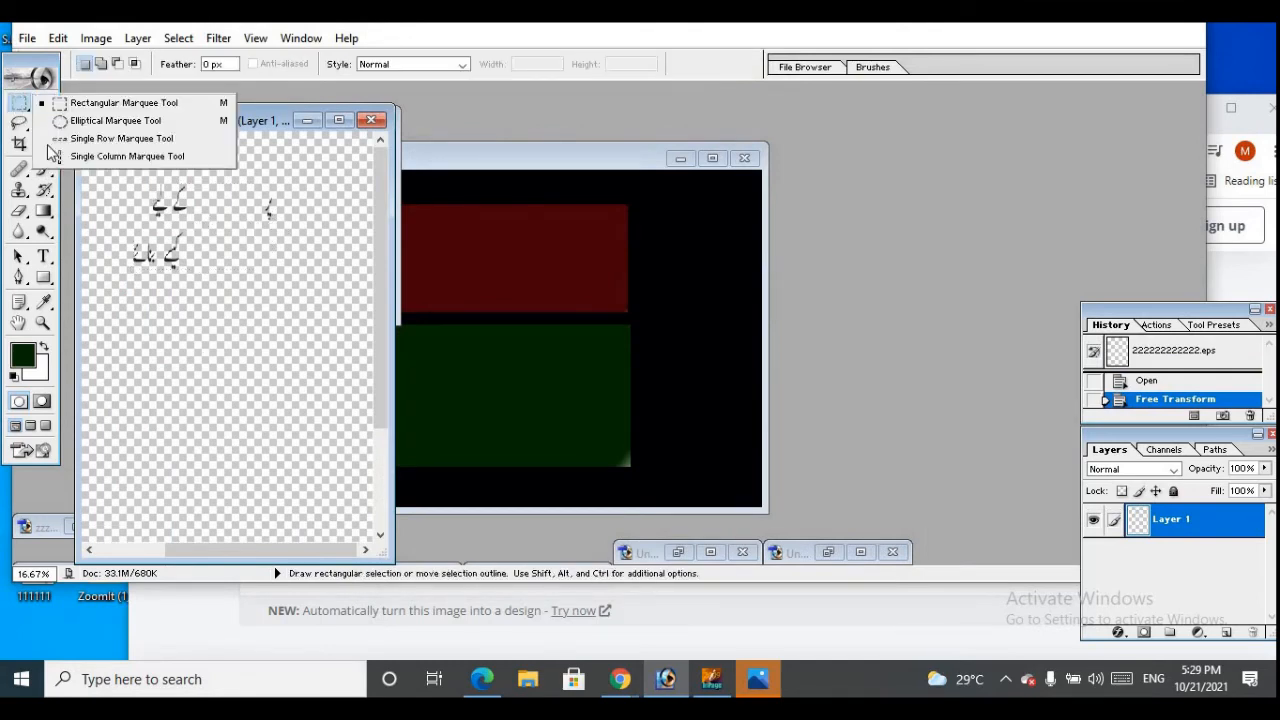
{"action": "left_click", "coordinate": [108, 181]}
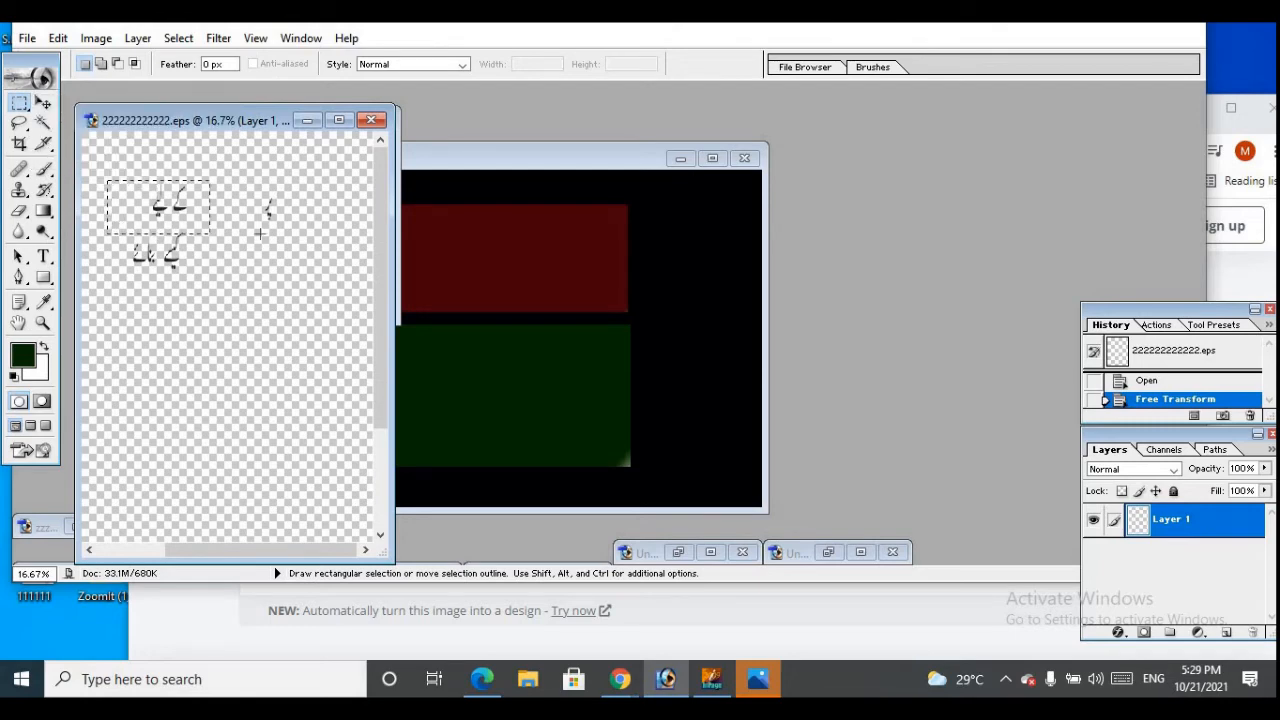
{"action": "left_click_drag", "start_coordinate": [259, 234], "coordinate": [306, 231]}
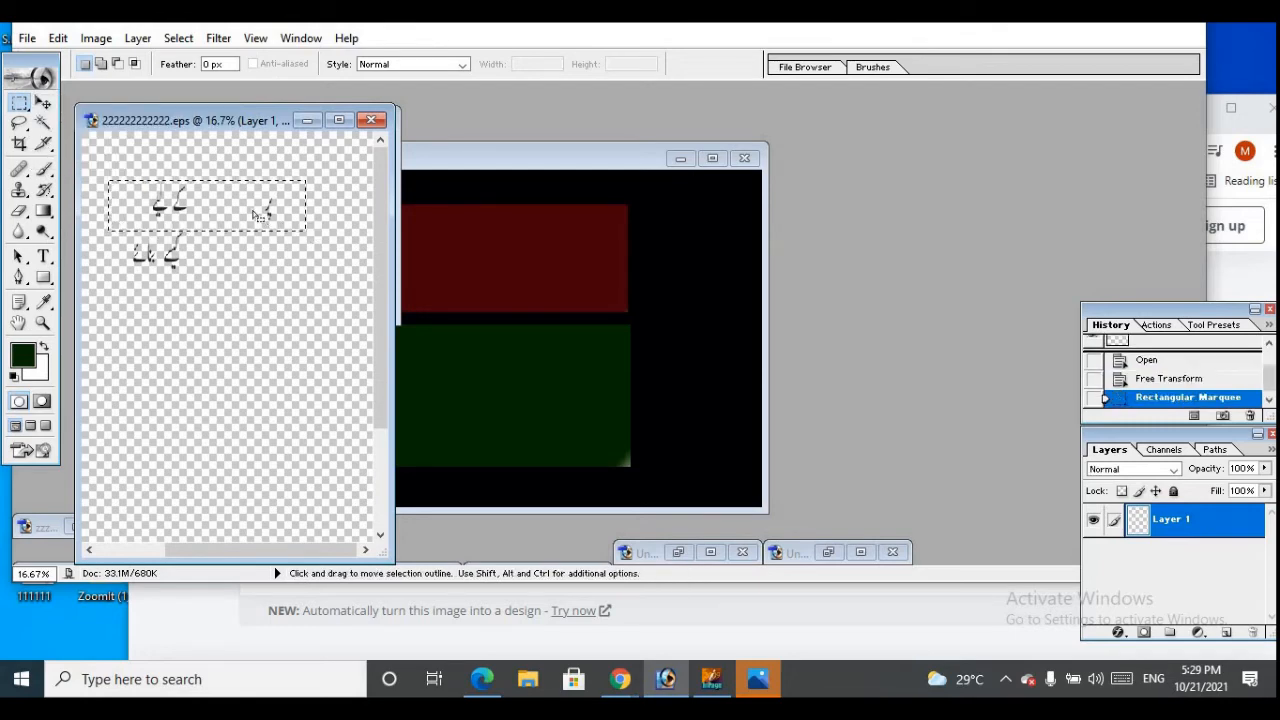
{"action": "left_click", "coordinate": [43, 103]}
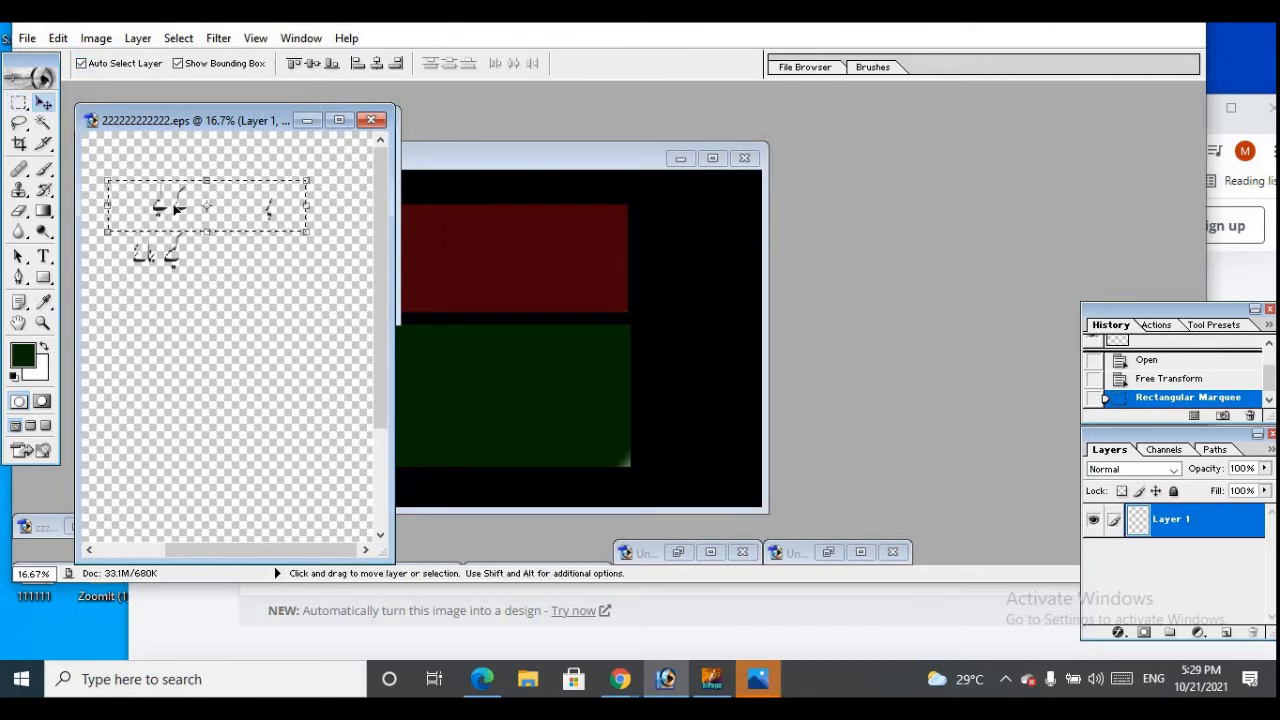
{"action": "left_click_drag", "start_coordinate": [175, 207], "coordinate": [502, 260]}
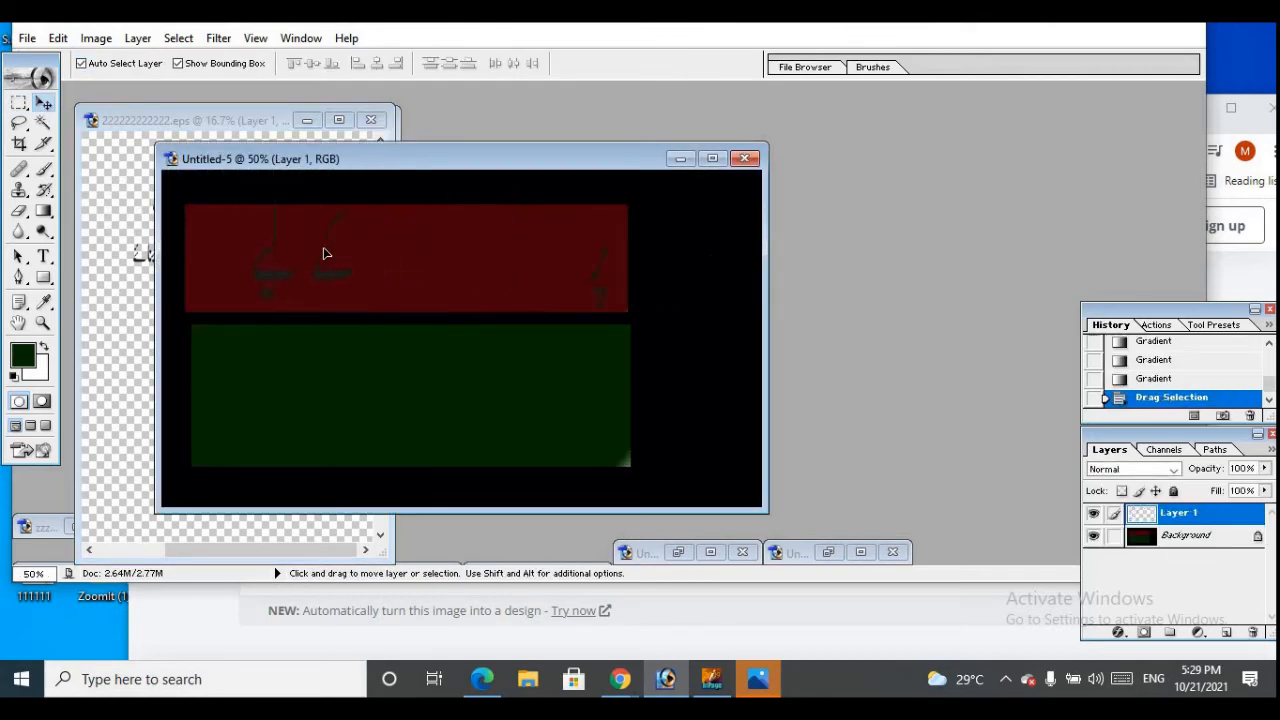
Scale the upper text line to about 72% width and 62.5% height and position it in the left part of the red bar
{"action": "left_click_drag", "start_coordinate": [323, 253], "coordinate": [366, 253]}
{"action": "left_click_drag", "start_coordinate": [588, 194], "coordinate": [485, 241]}
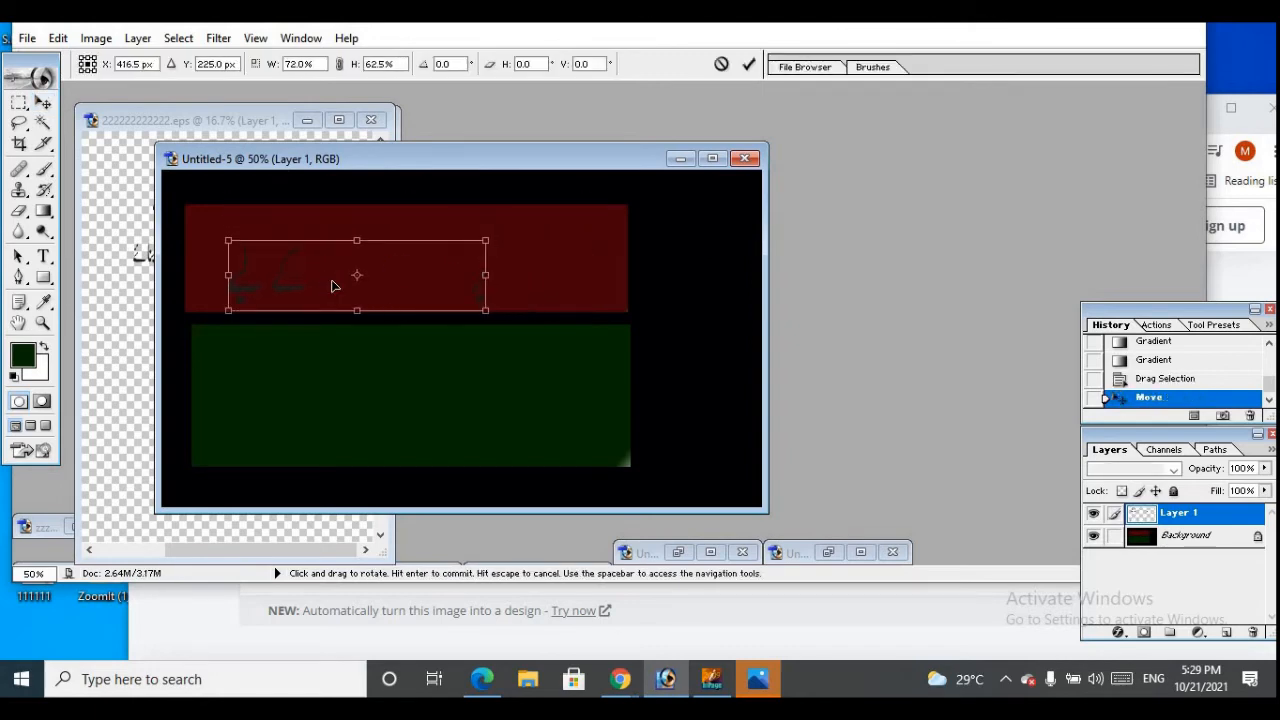
{"action": "left_click_drag", "start_coordinate": [333, 287], "coordinate": [298, 275]}
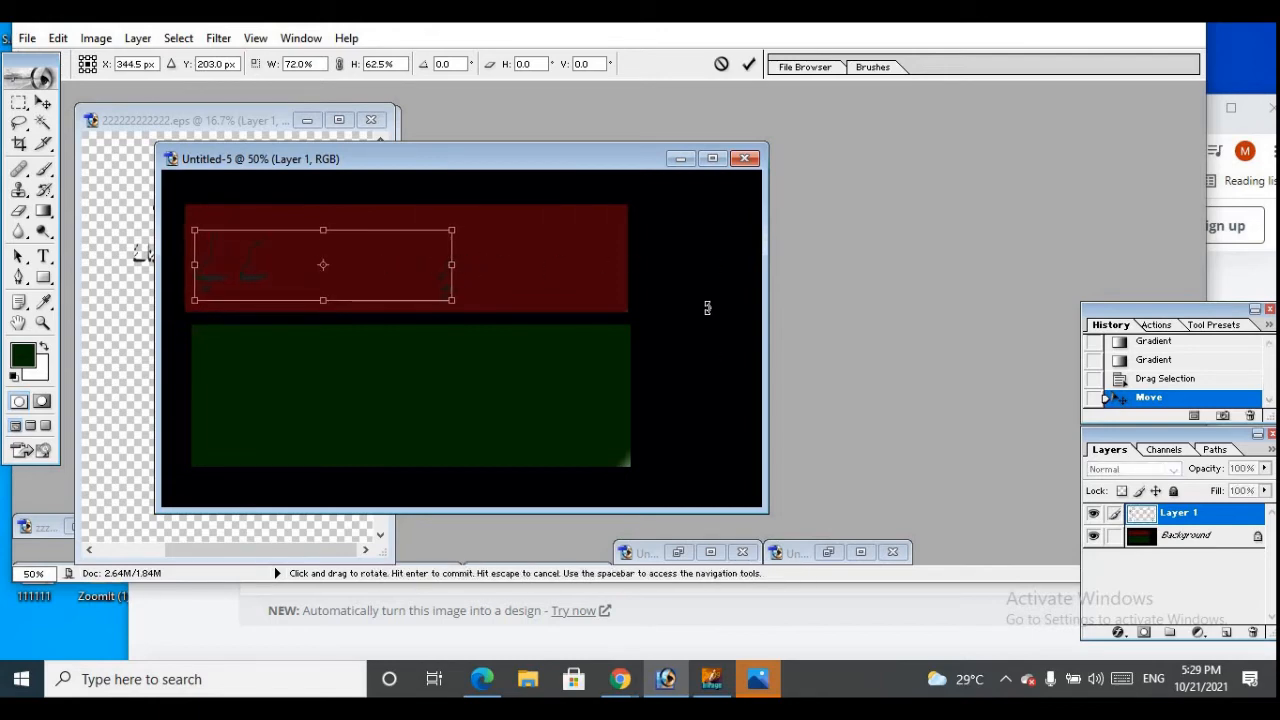
{"action": "left_click", "coordinate": [748, 64]}
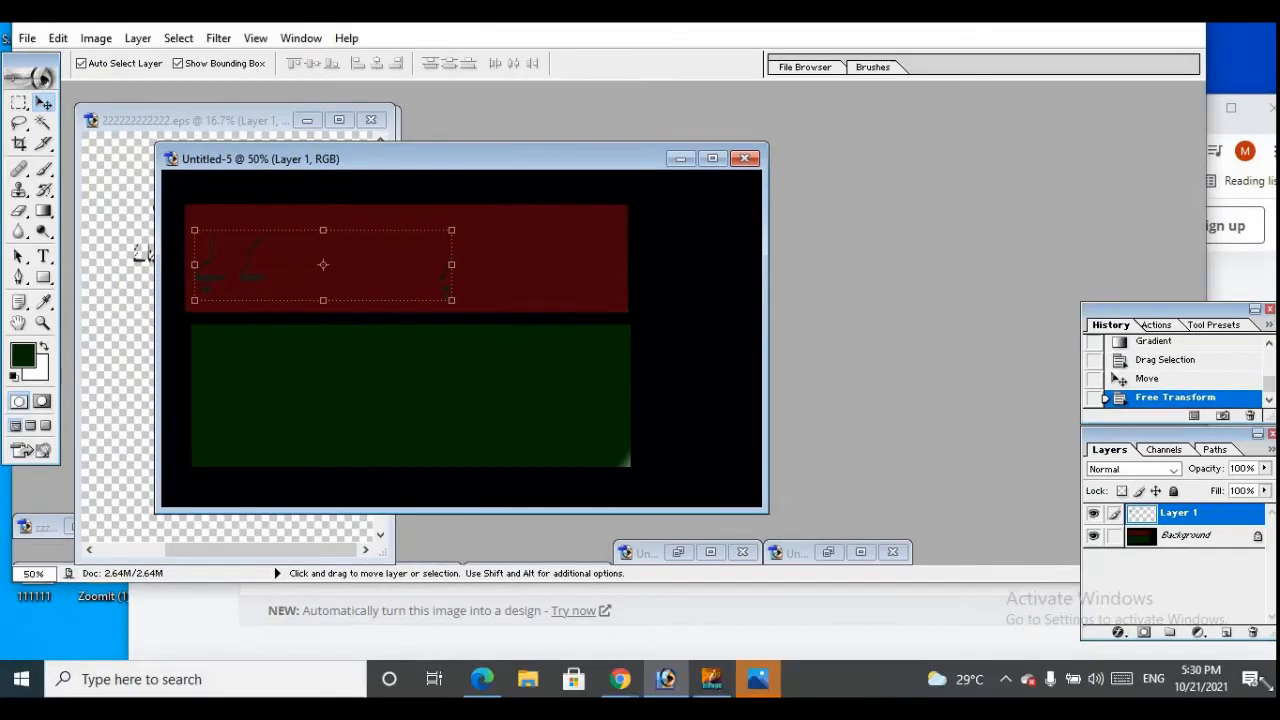
Give the upper text layer a near-white Color Overlay (F9FFFE) and enlarge it to about 102.2% width and 106.7% height
{"action": "left_click", "coordinate": [1118, 633]}
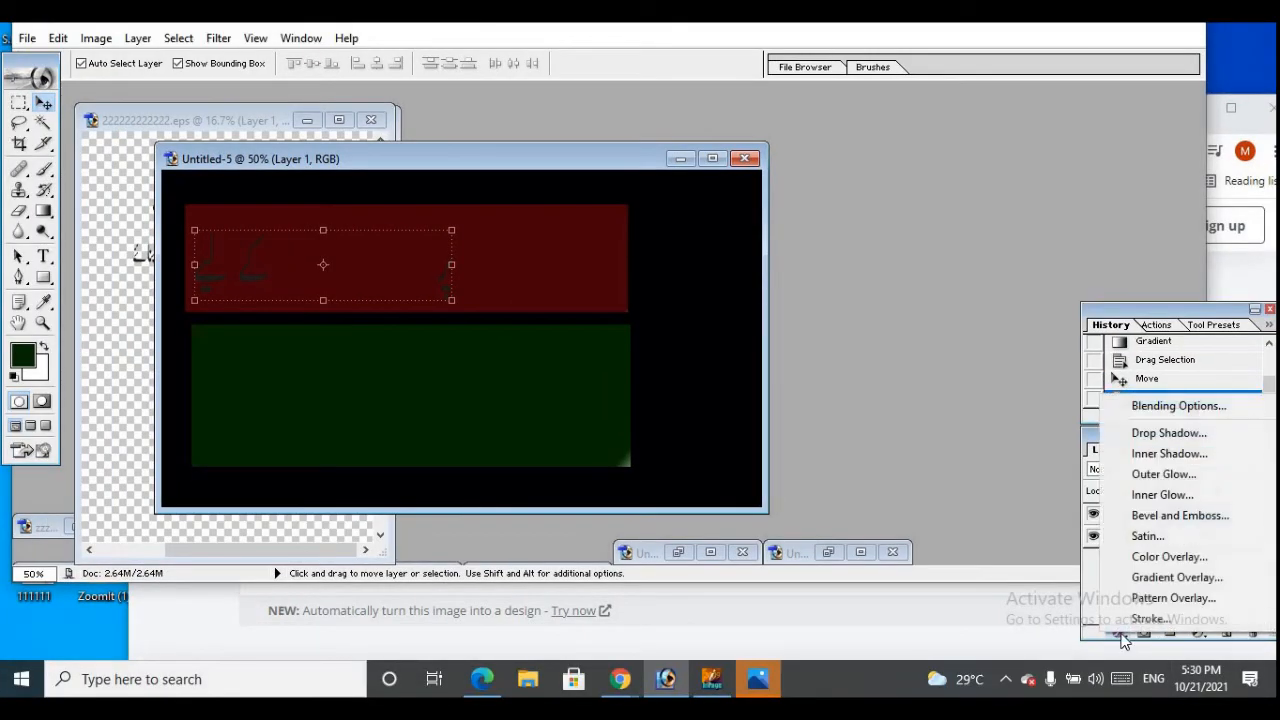
{"action": "left_click", "coordinate": [1136, 566]}
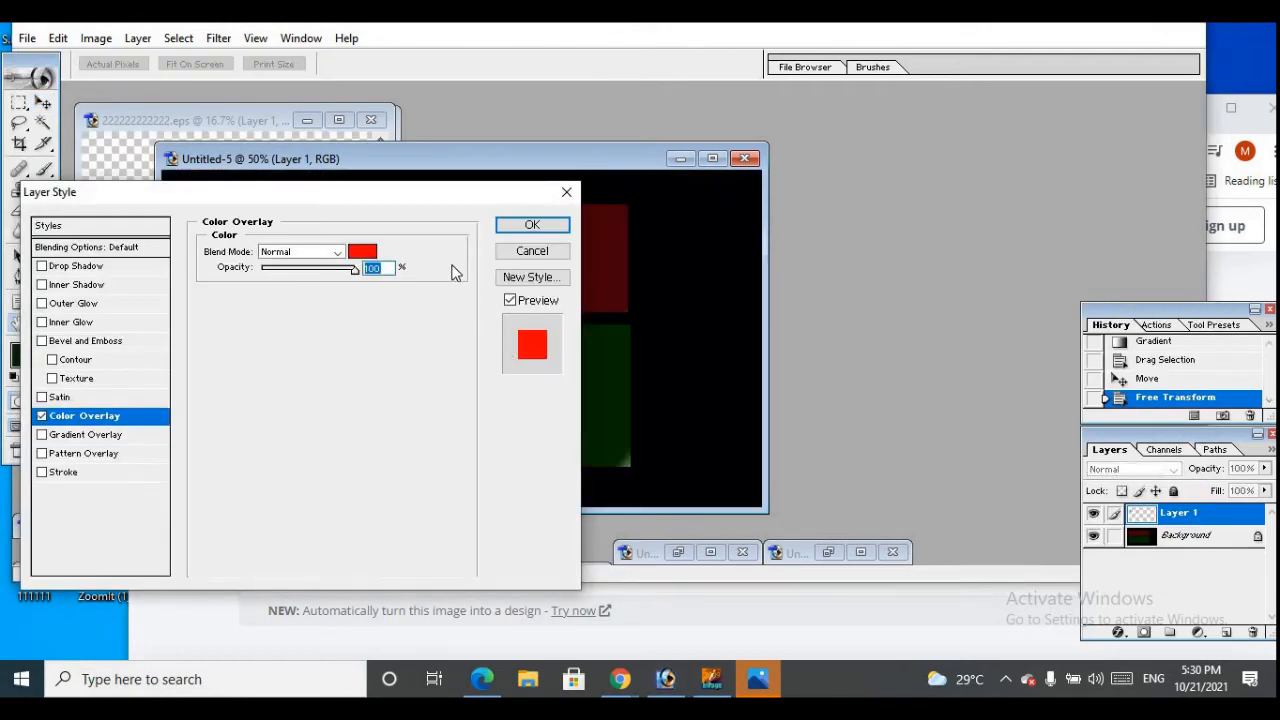
{"action": "left_click", "coordinate": [359, 250]}
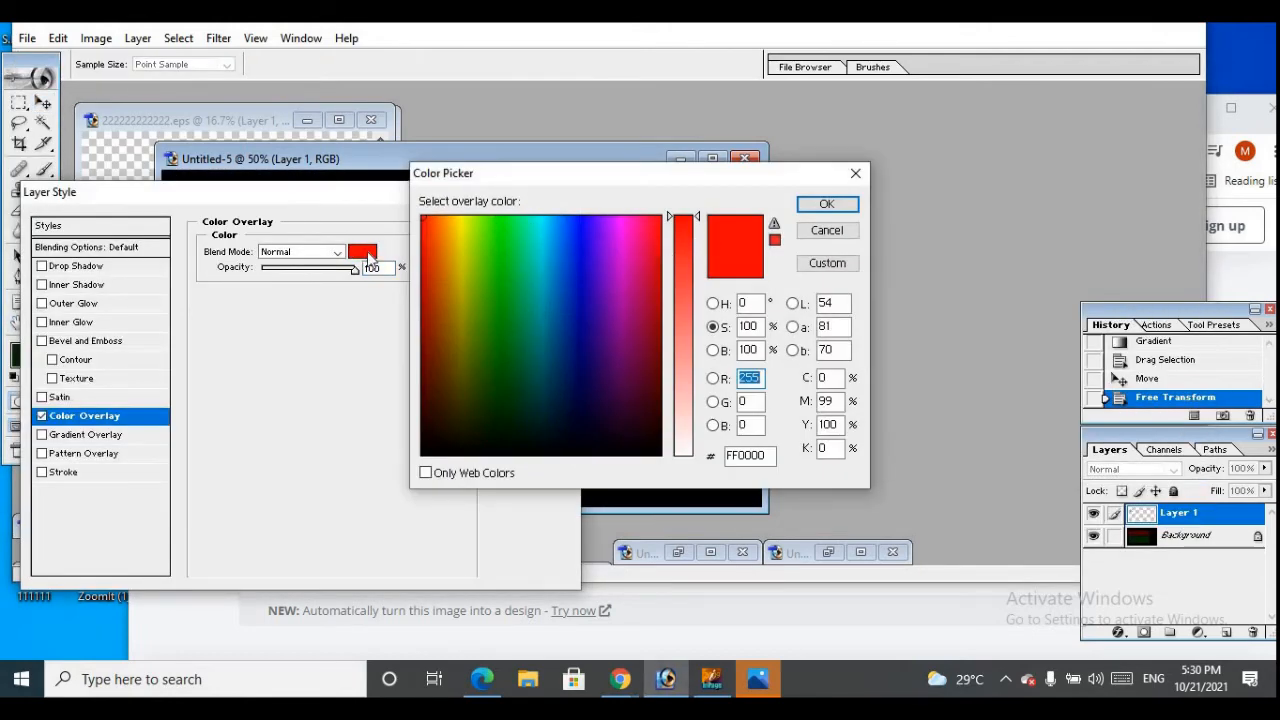
{"action": "left_click", "coordinate": [539, 262]}
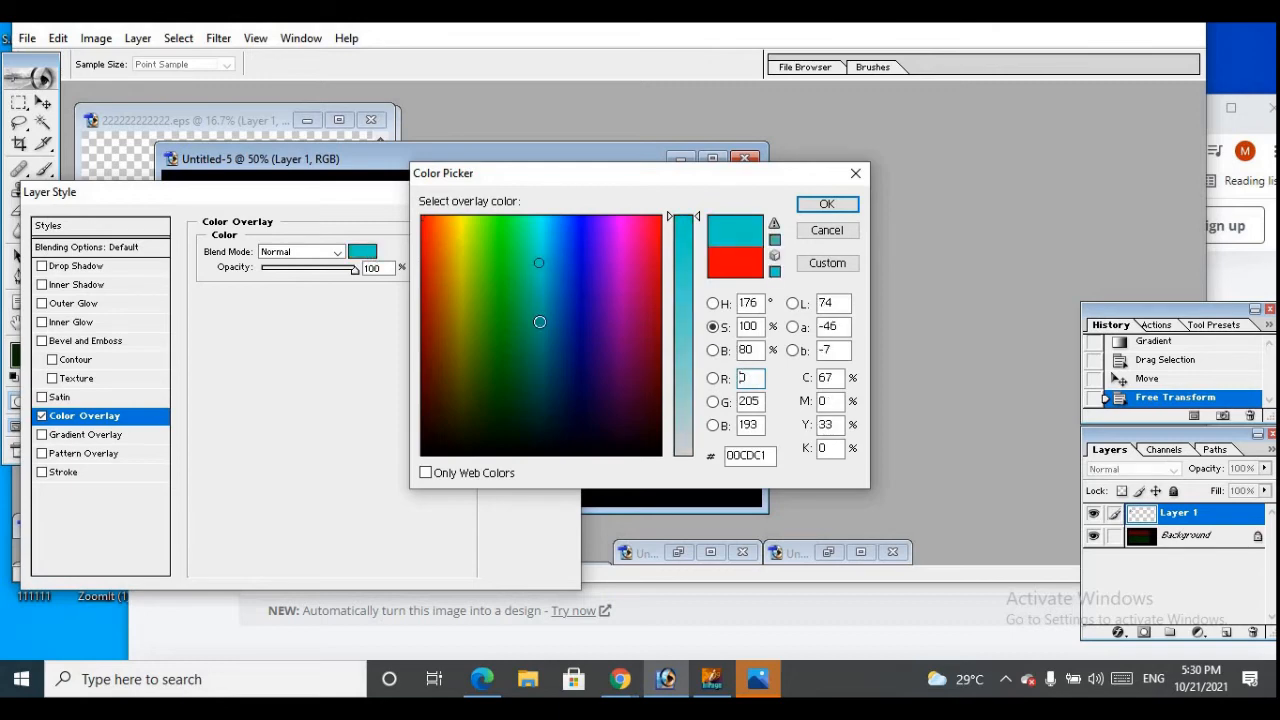
{"action": "left_click_drag", "start_coordinate": [545, 322], "coordinate": [535, 215]}
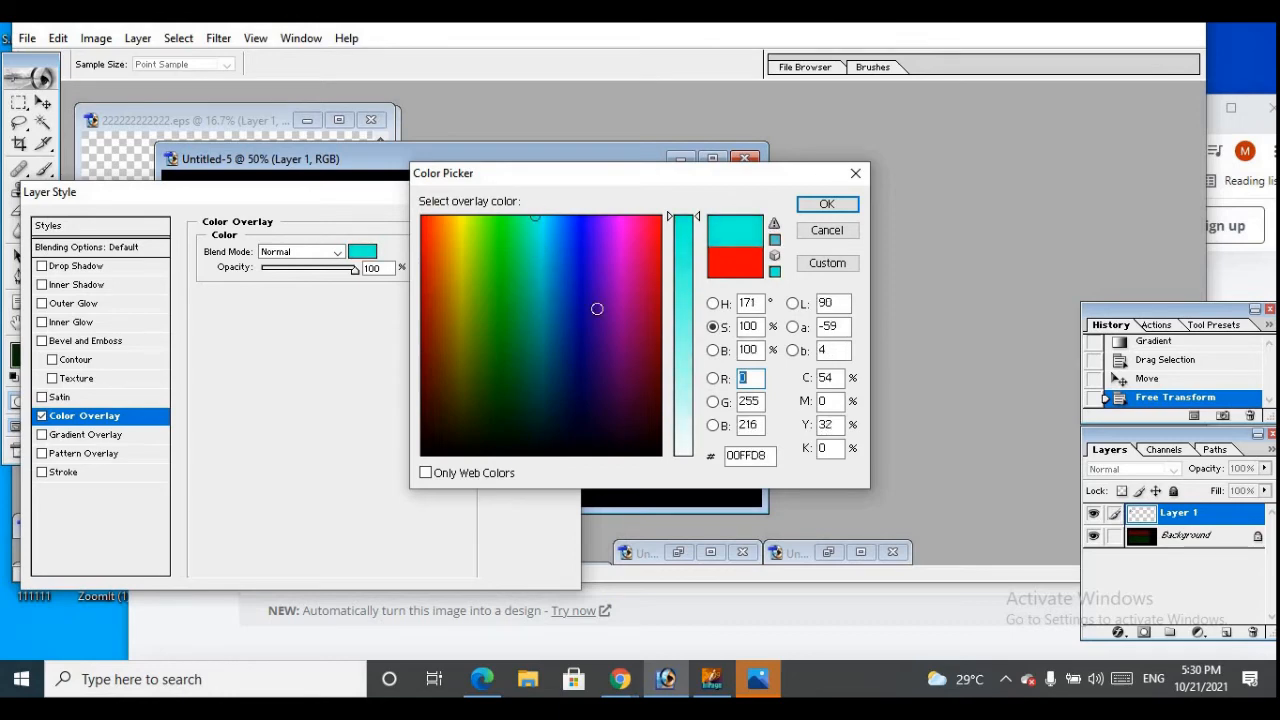
{"action": "left_click", "coordinate": [684, 449]}
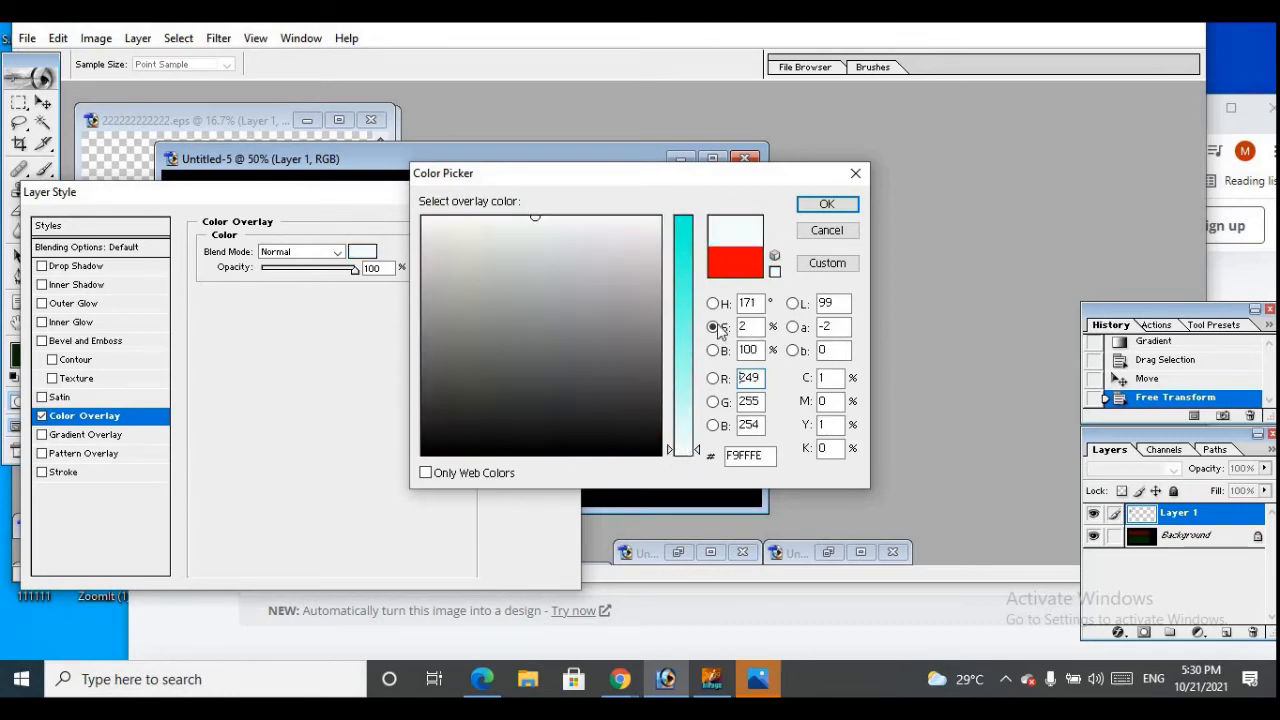
{"action": "left_click", "coordinate": [822, 205]}
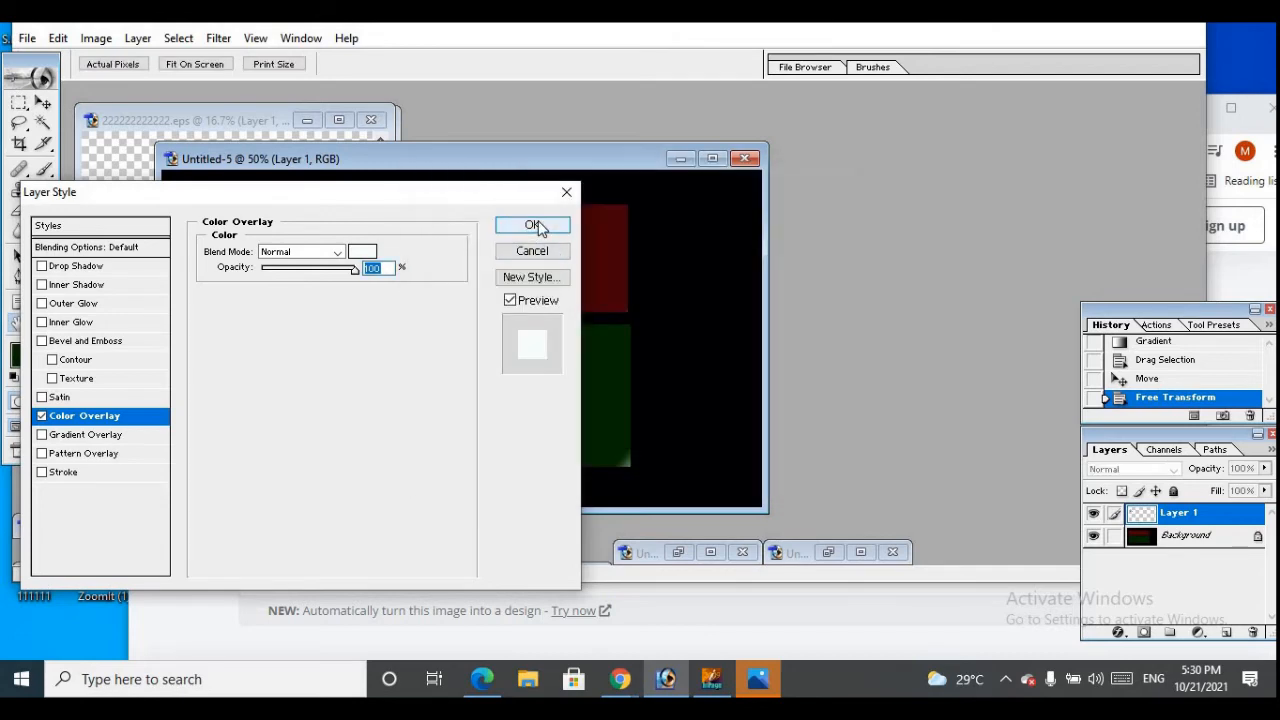
{"action": "left_click", "coordinate": [533, 226]}
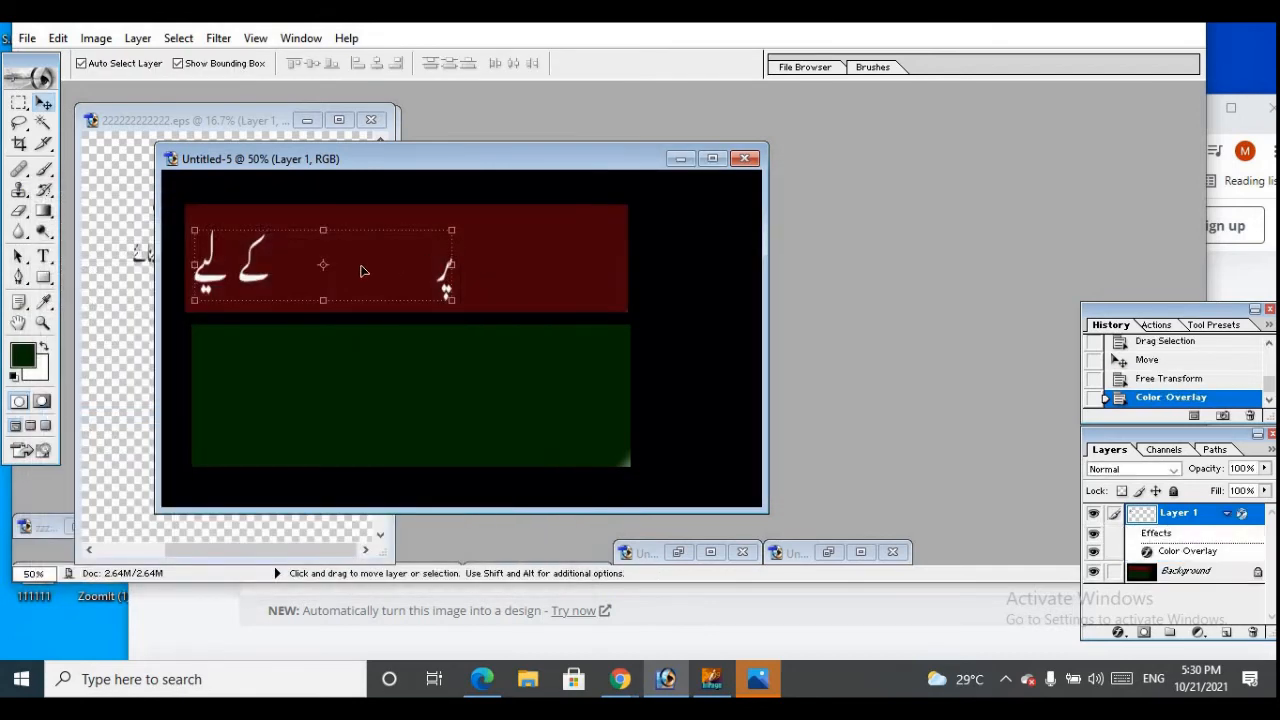
{"action": "left_click_drag", "start_coordinate": [454, 228], "coordinate": [457, 225]}
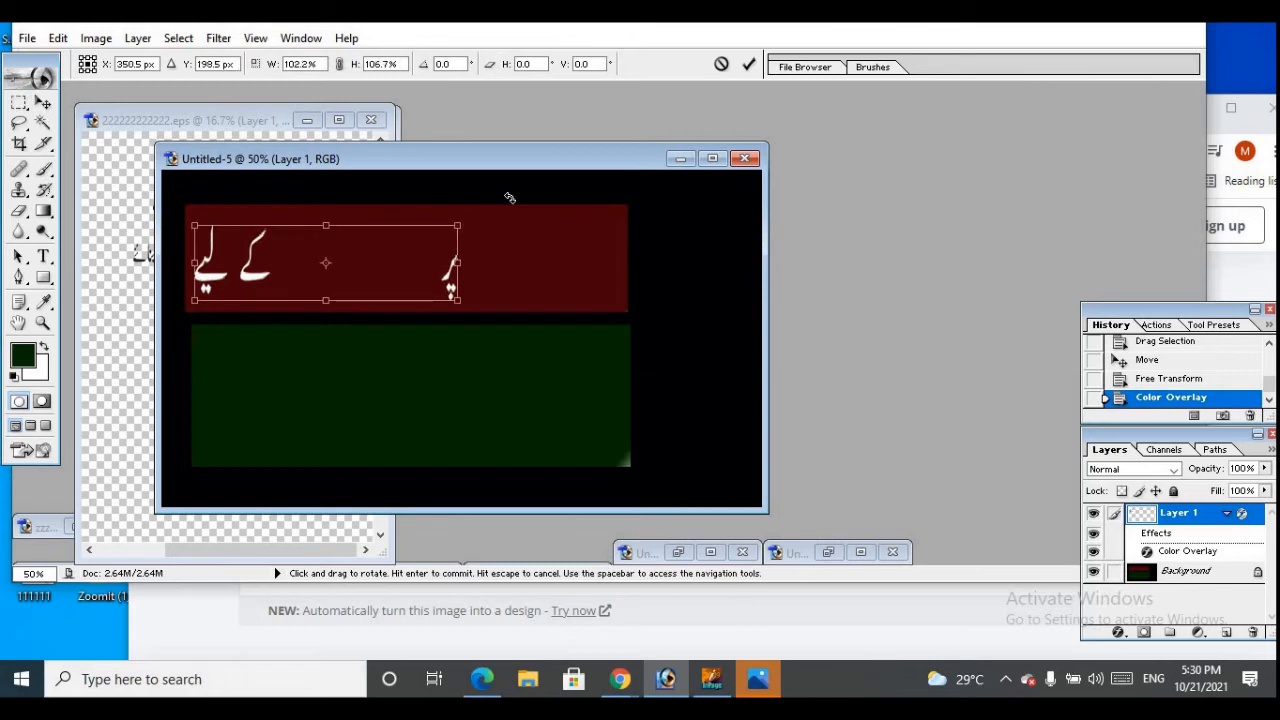
{"action": "left_click", "coordinate": [748, 65]}
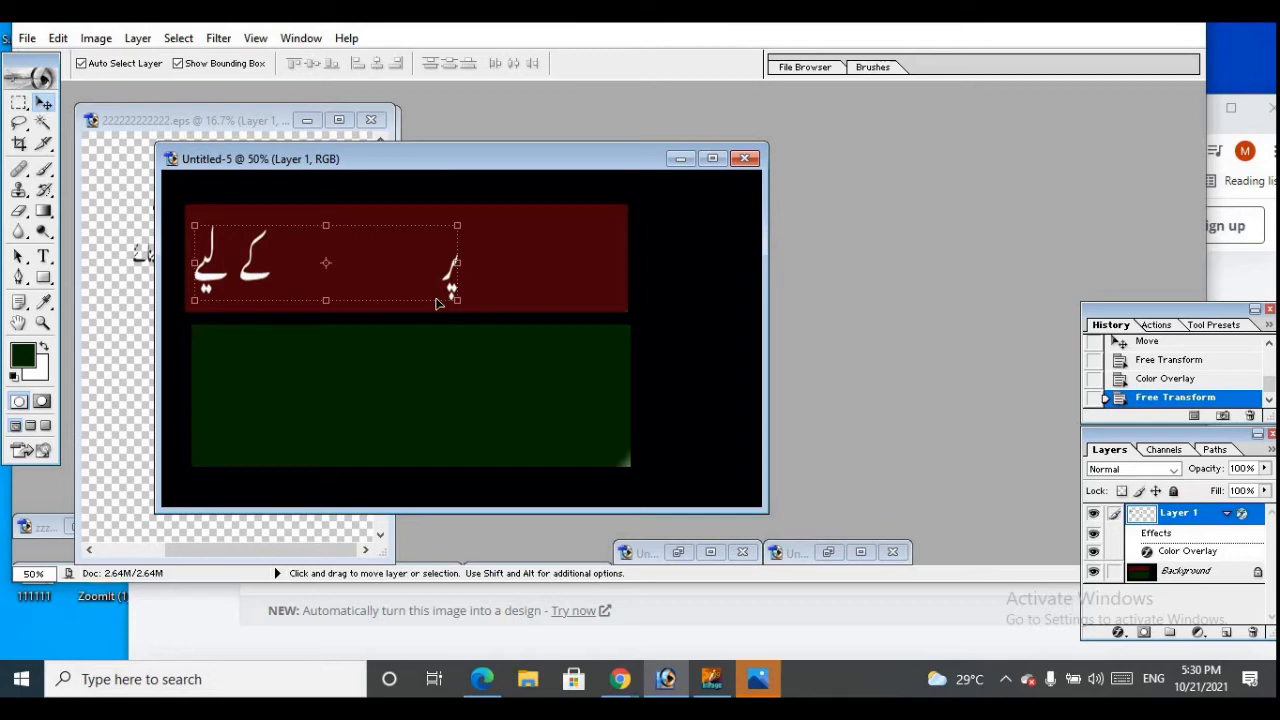
Select the lower Urdu text line in the EPS with the Rectangular Marquee and move a copy onto the green bar of Untitled-5
{"action": "left_click", "coordinate": [107, 172]}
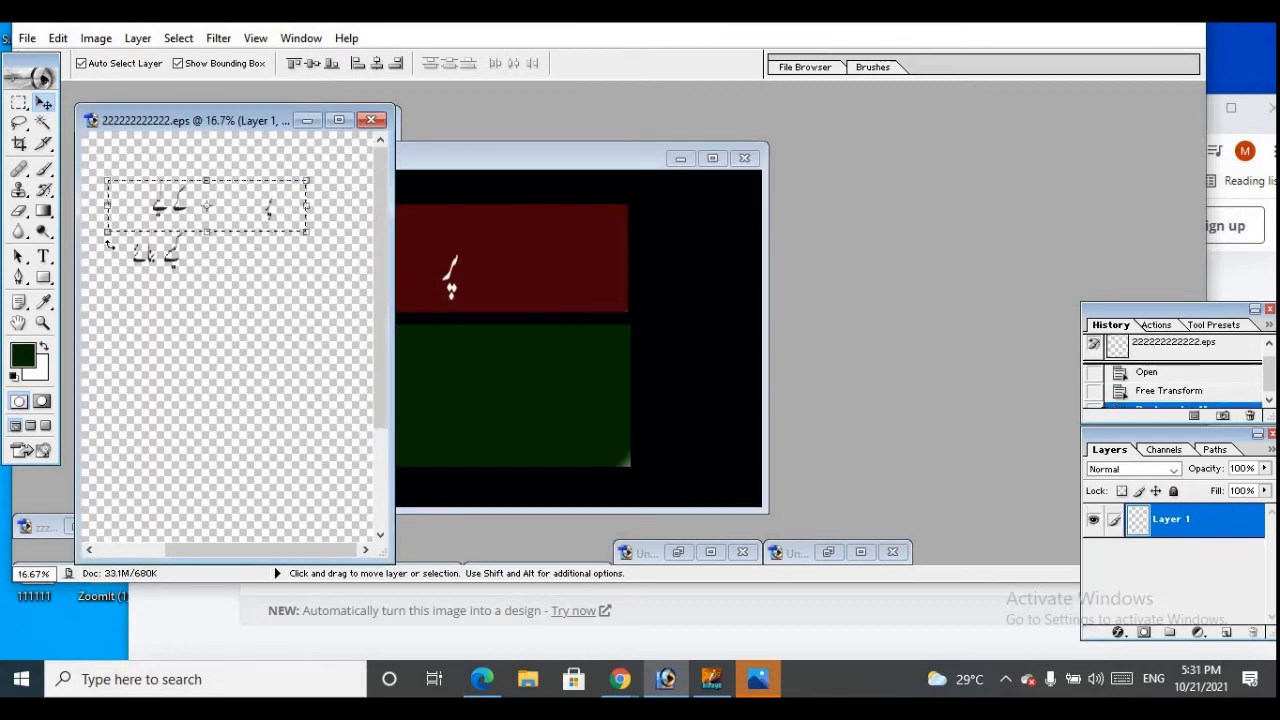
{"action": "left_click", "coordinate": [20, 103]}
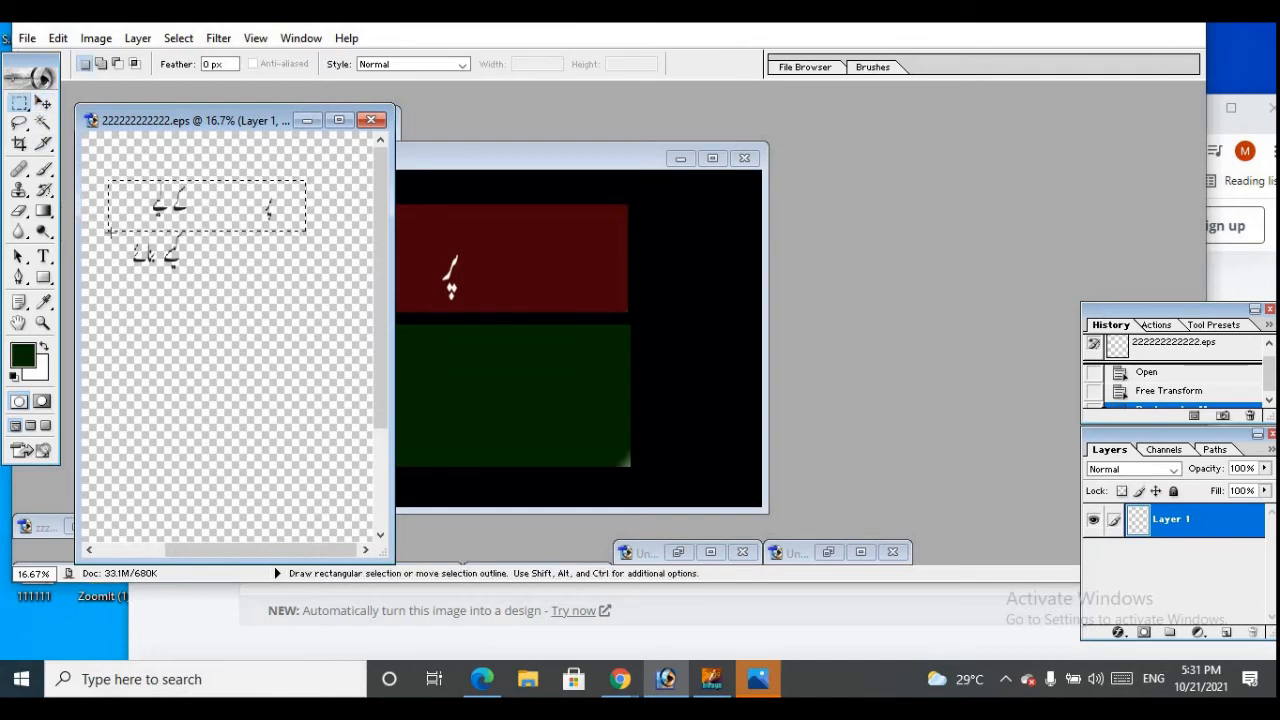
{"action": "left_click", "coordinate": [100, 230]}
{"action": "left_click_drag", "start_coordinate": [100, 230], "coordinate": [338, 297]}
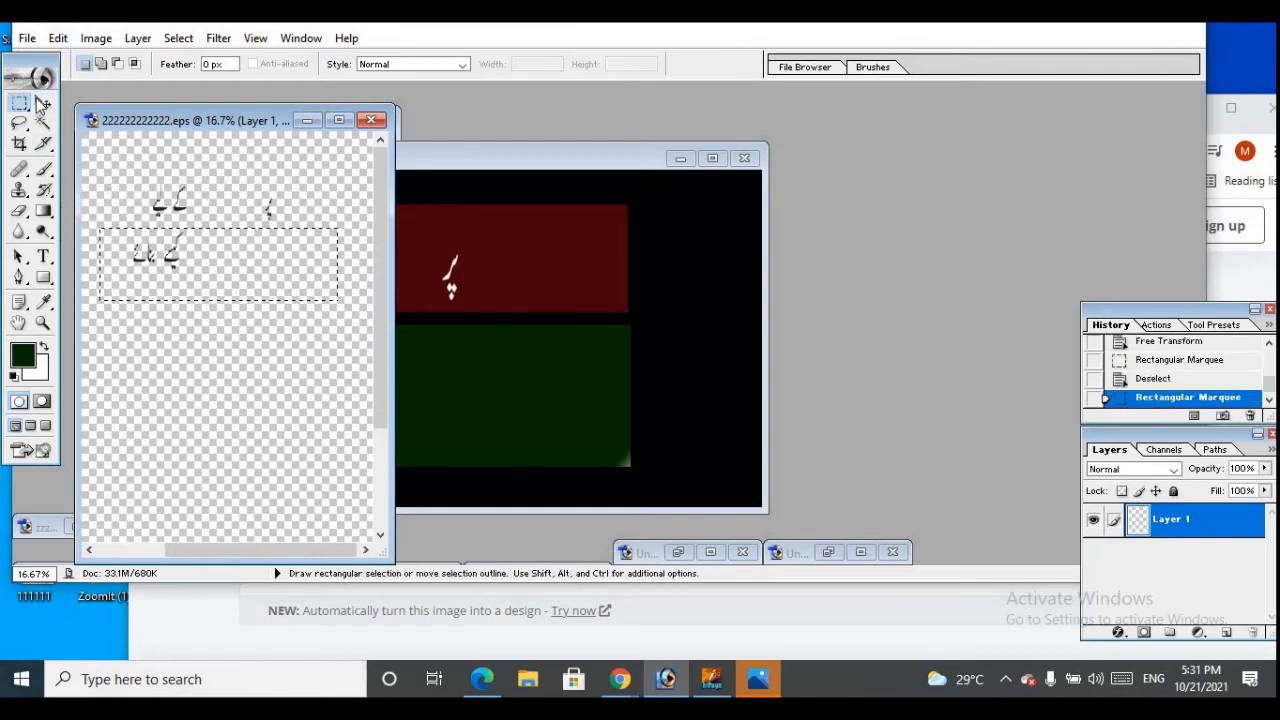
{"action": "key", "text": "v"}
{"action": "left_click_drag", "start_coordinate": [209, 277], "coordinate": [462, 440]}
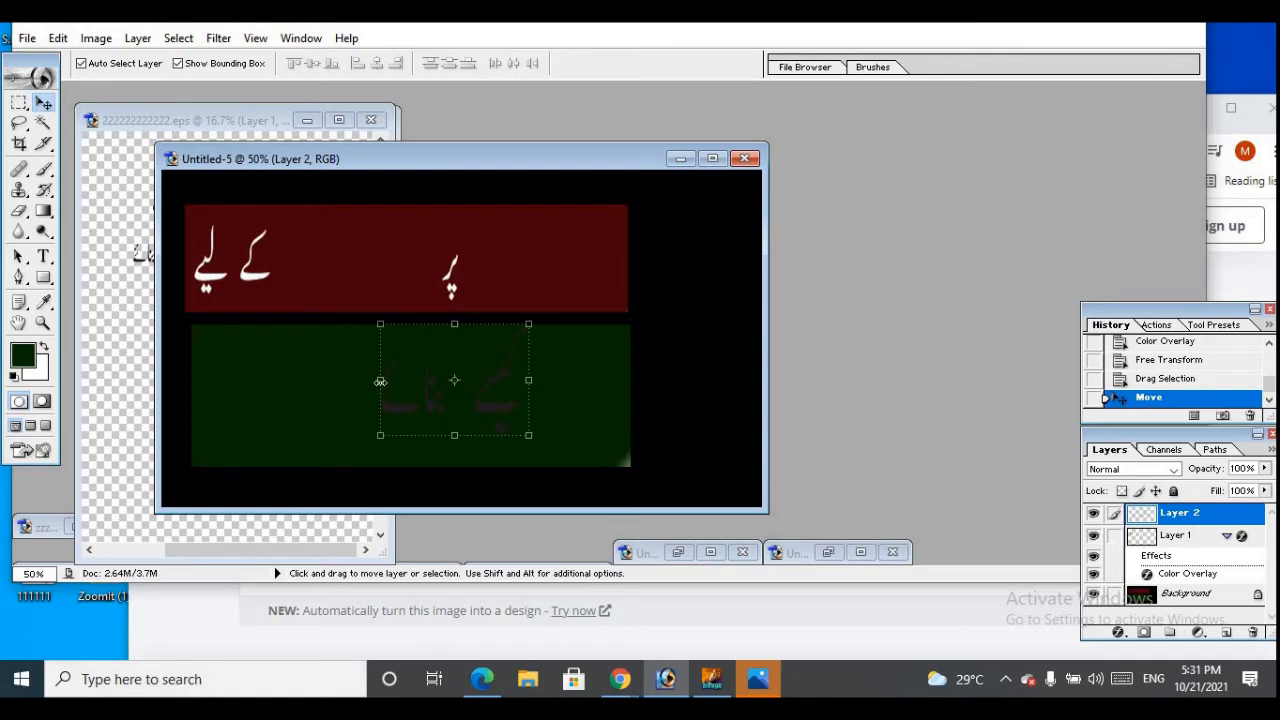
Transform the lower text line on the green bar to about 129.8% width and 60.5% height and apply the transformation
{"action": "left_click_drag", "start_coordinate": [380, 381], "coordinate": [228, 394]}
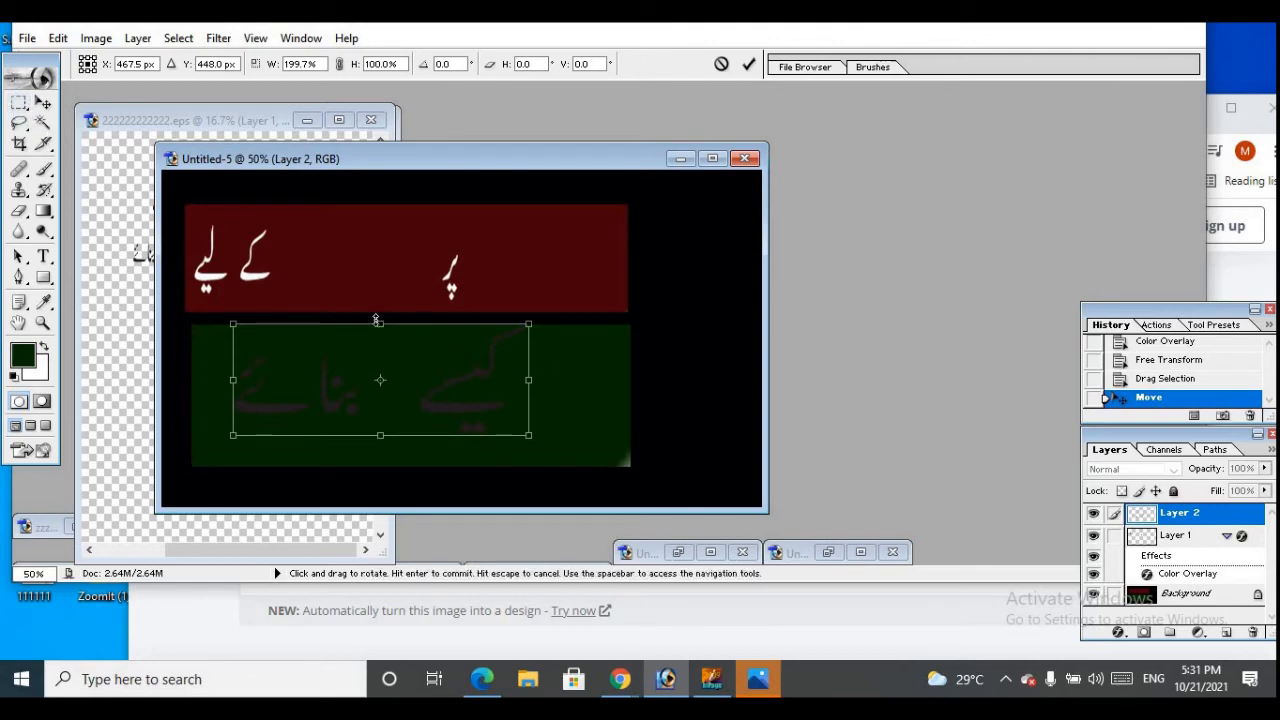
{"action": "left_click_drag", "start_coordinate": [377, 320], "coordinate": [380, 350]}
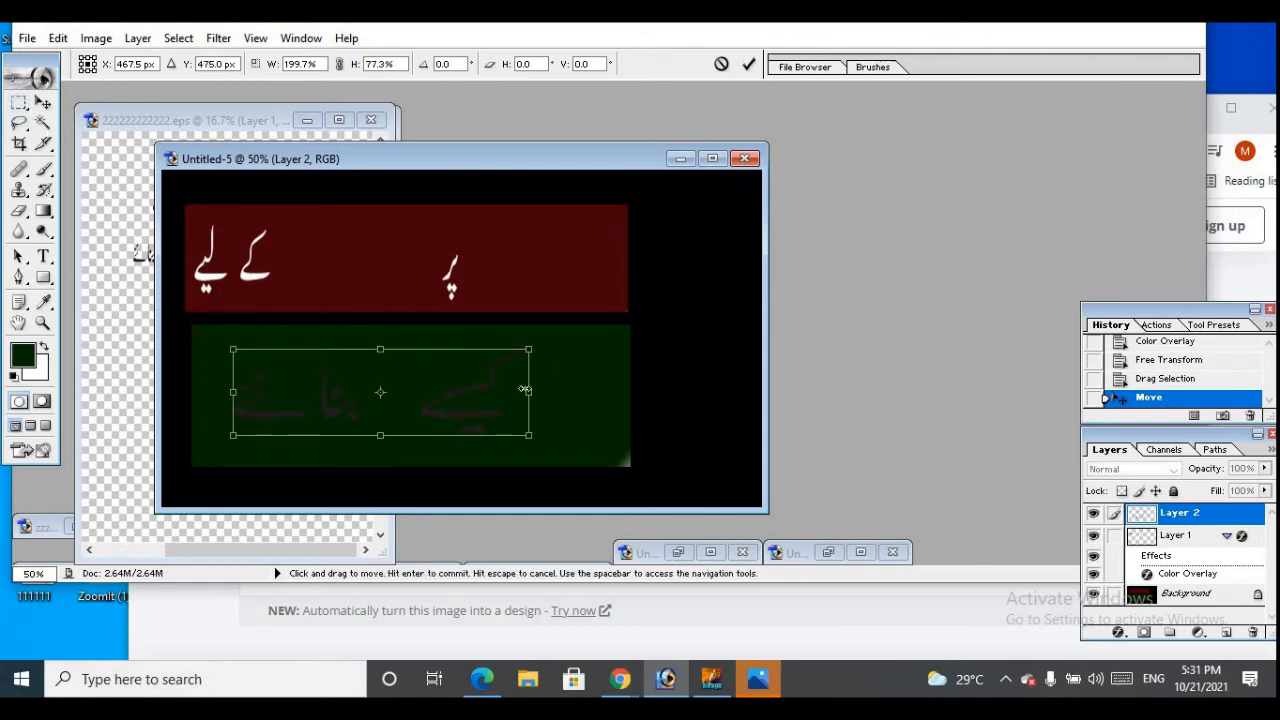
{"action": "left_click_drag", "start_coordinate": [525, 389], "coordinate": [488, 392]}
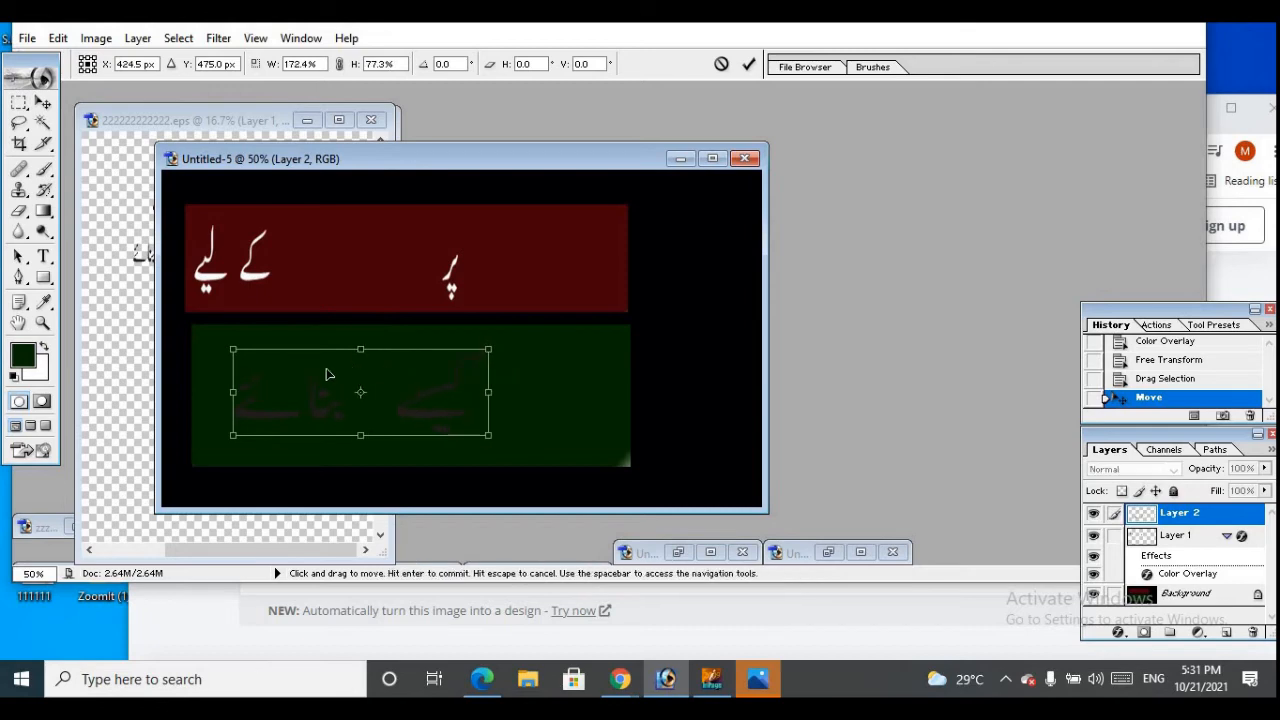
{"action": "left_click_drag", "start_coordinate": [233, 436], "coordinate": [213, 449]}
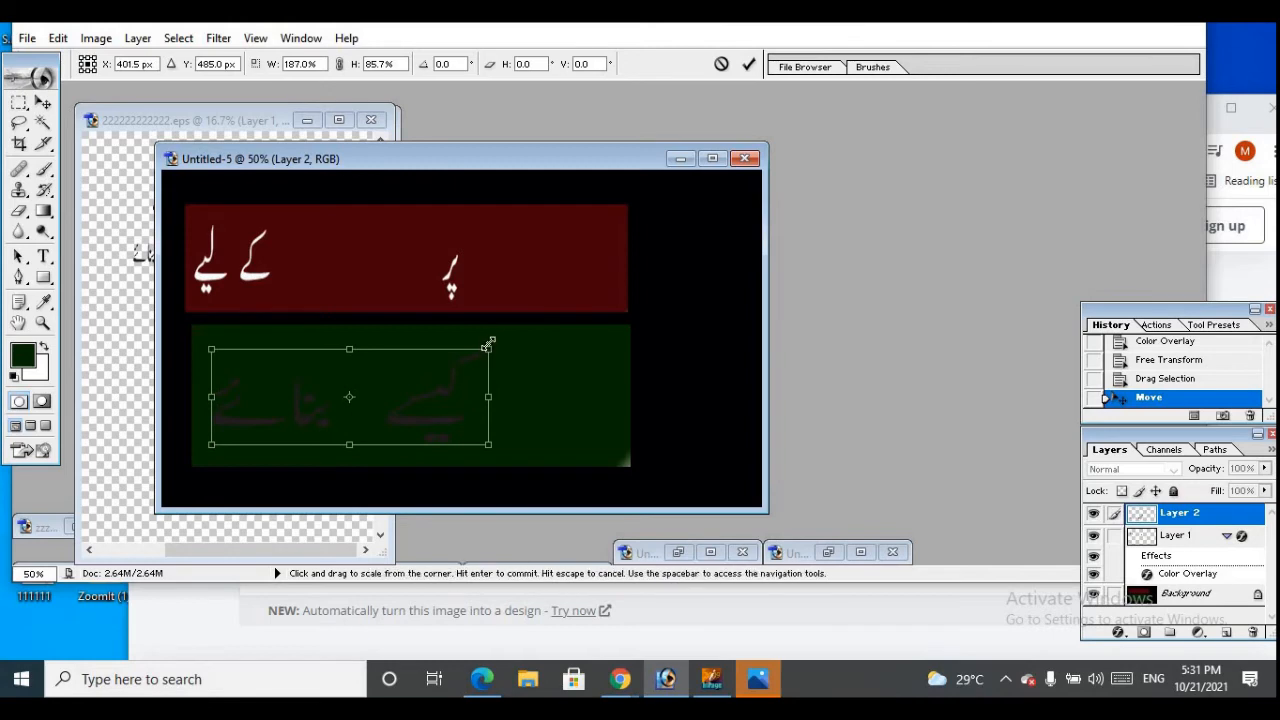
{"action": "left_click_drag", "start_coordinate": [478, 358], "coordinate": [354, 379]}
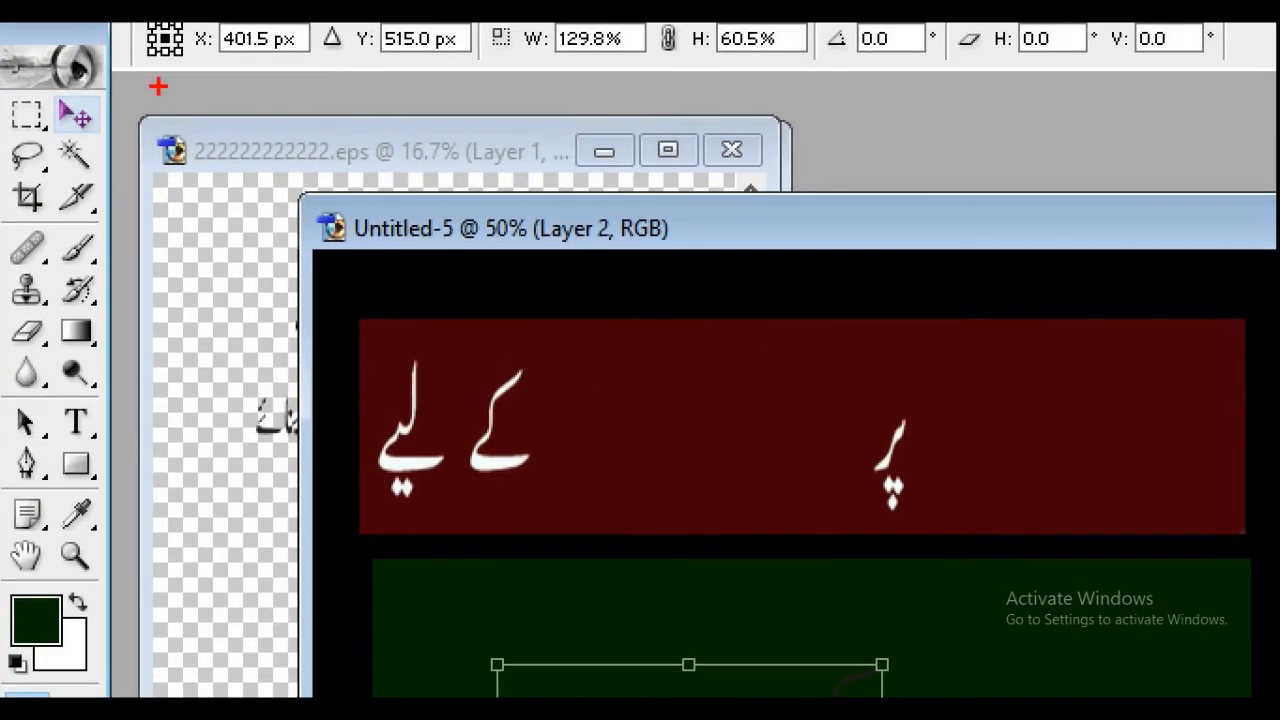
{"action": "mouse_move", "coordinate": [44, 120]}
{"action": "left_mouse_down"}
{"action": "mouse_move", "coordinate": [118, 152]}
{"action": "mouse_move", "coordinate": [98, 94]}
{"action": "left_mouse_up"}
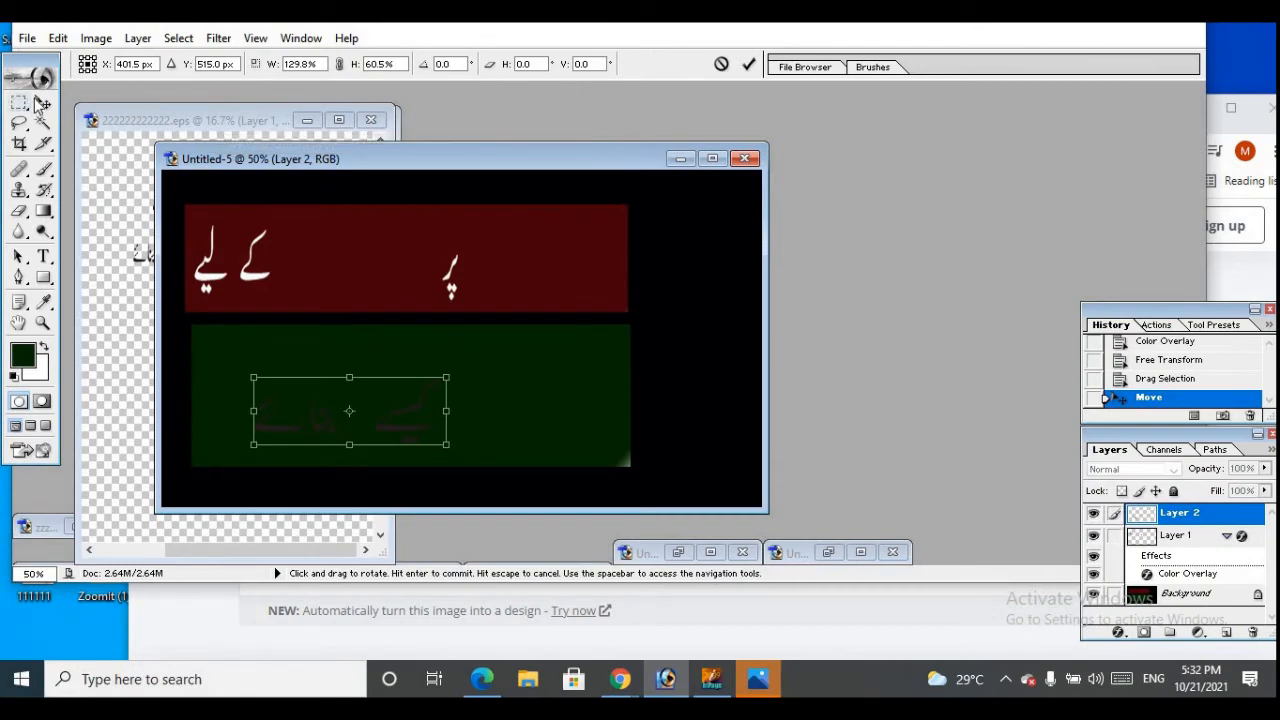
{"action": "left_click", "coordinate": [56, 112]}
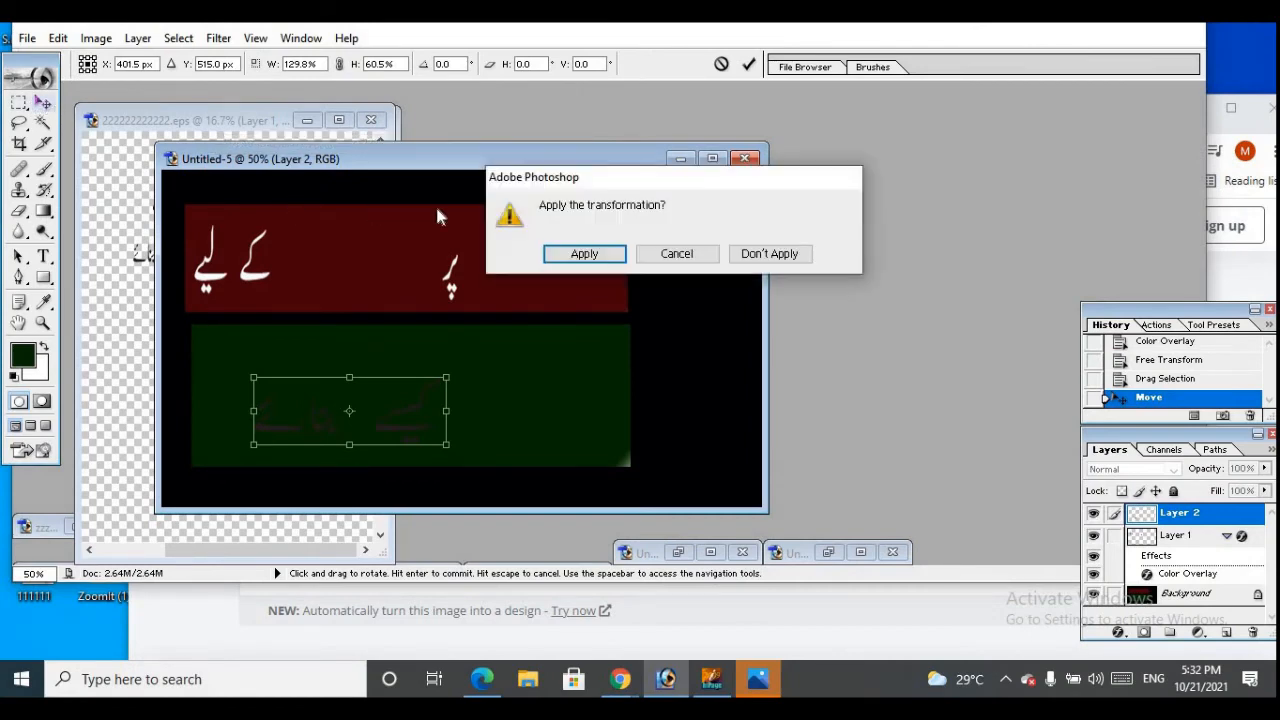
{"action": "left_click", "coordinate": [598, 256]}
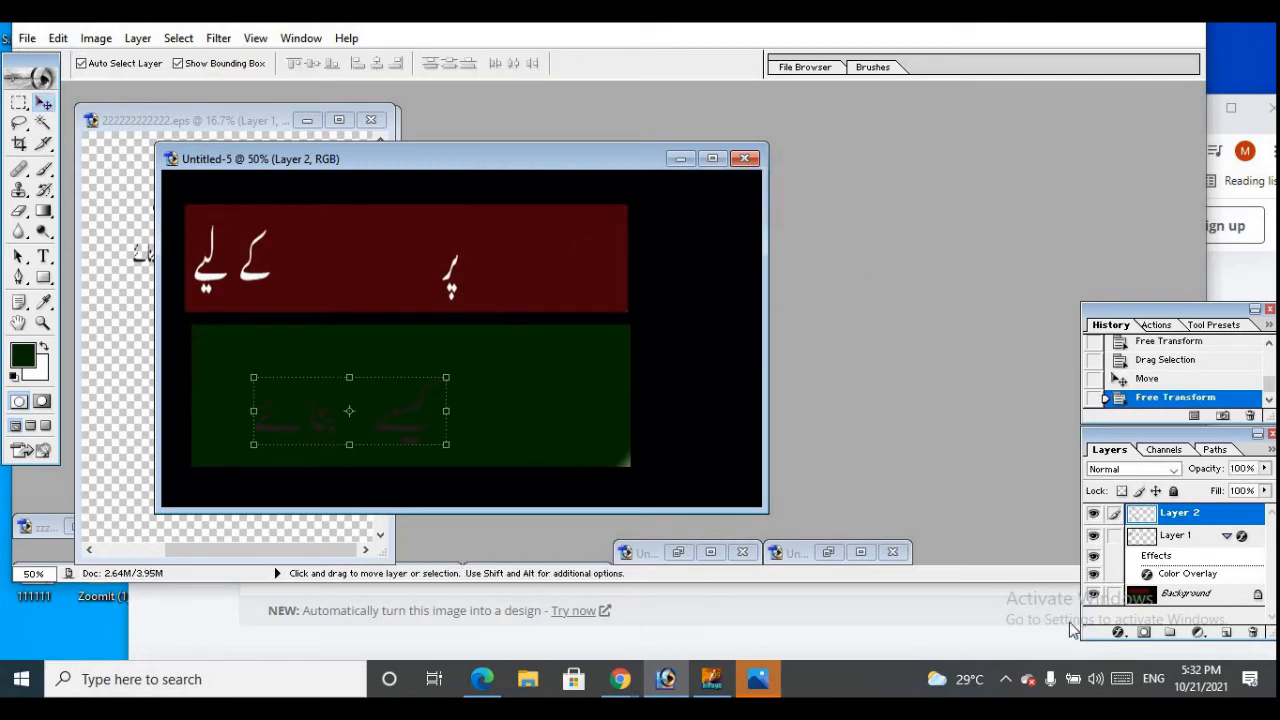
Apply a near-white Color Overlay (F7FFFE) to the lower Urdu text layer on the green bar
{"action": "left_click", "coordinate": [1118, 636]}
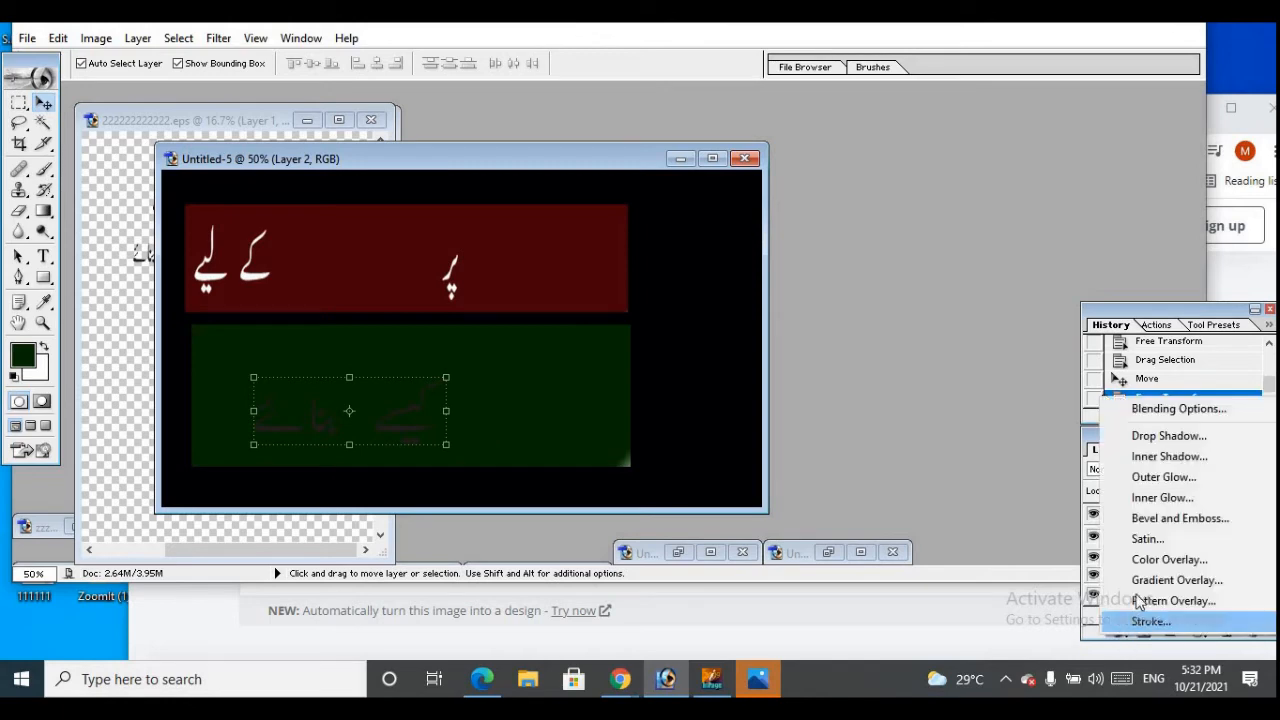
{"action": "left_click", "coordinate": [1150, 559]}
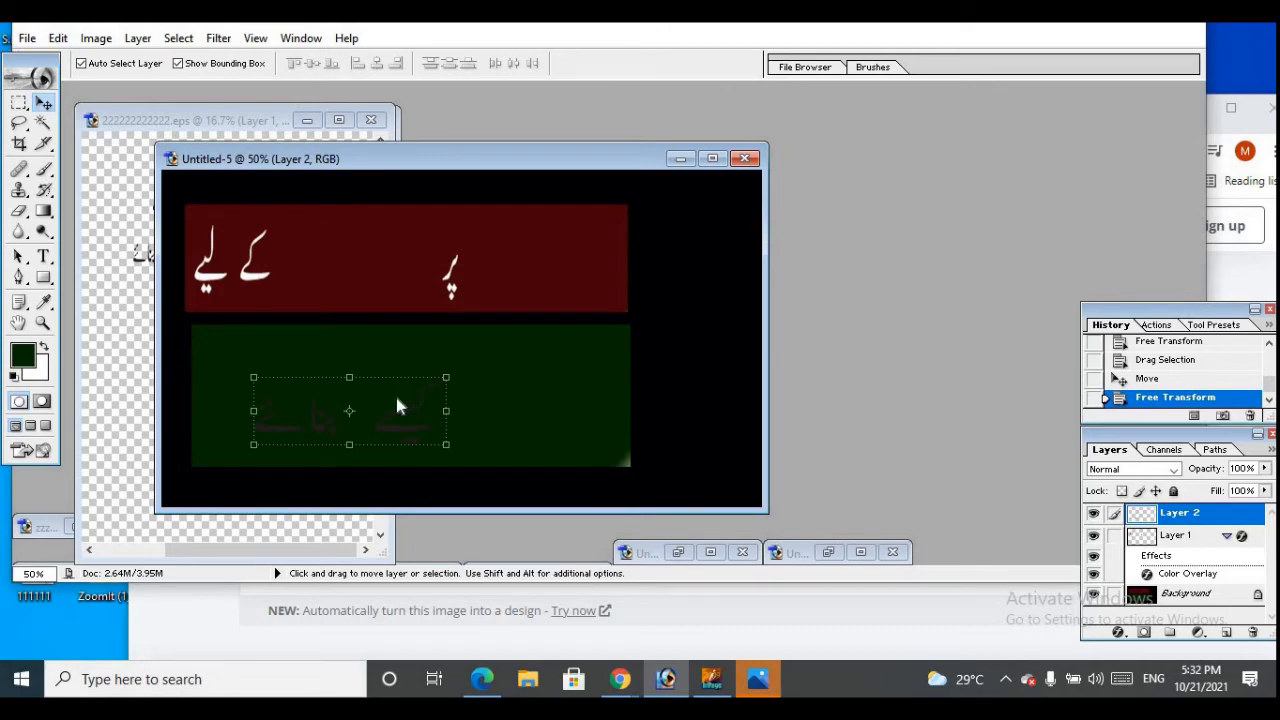
{"action": "key", "text": "alt+l"}
{"action": "key", "text": "y"}
{"action": "key", "text": "v"}
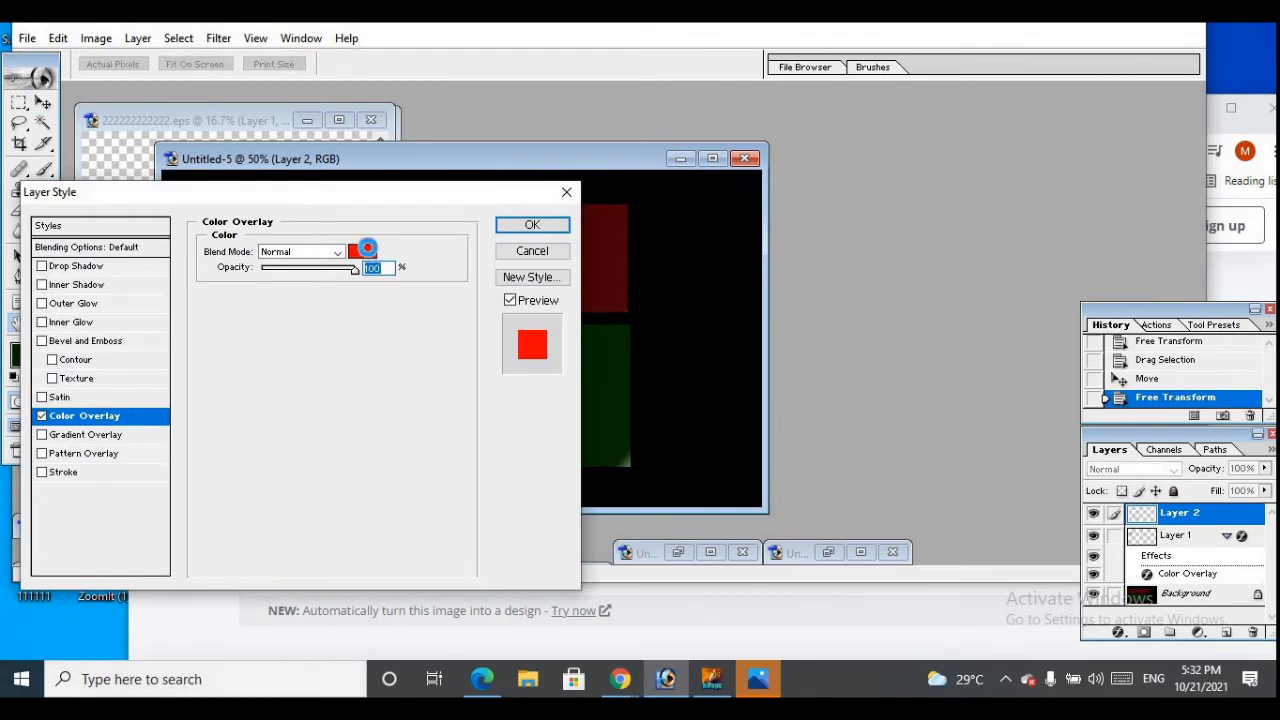
{"action": "left_click", "coordinate": [370, 255]}
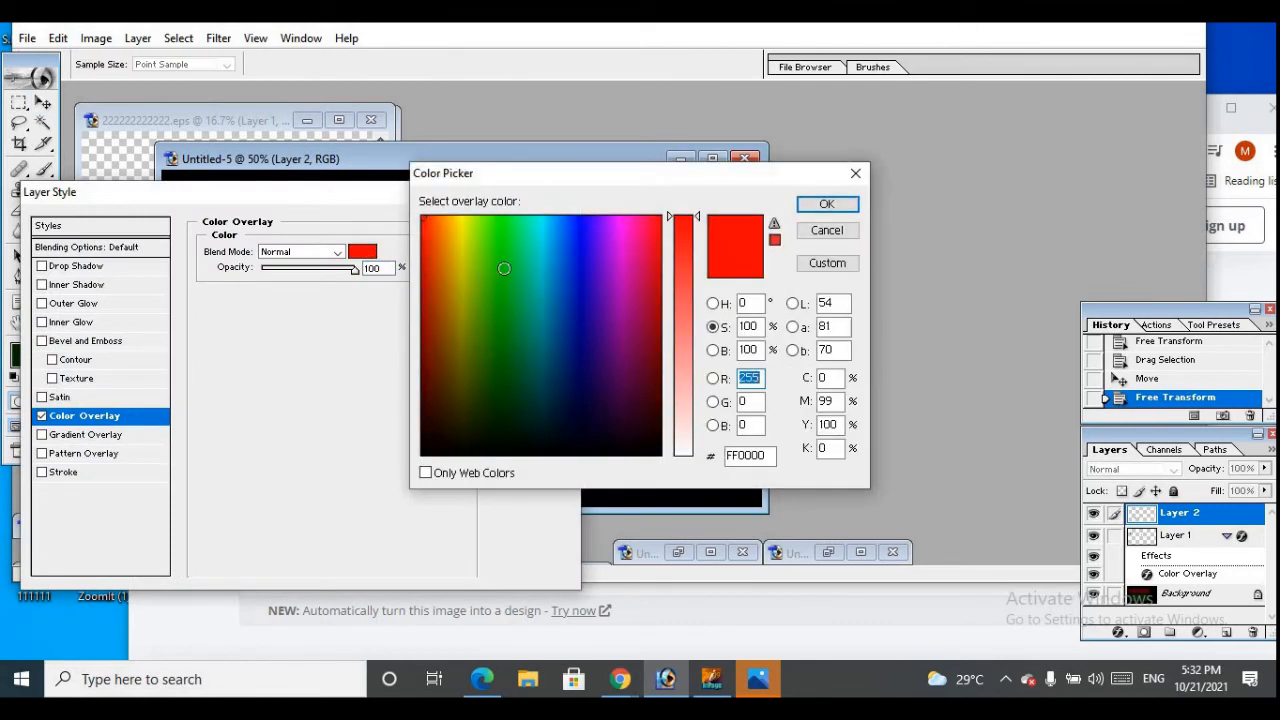
{"action": "mouse_move", "coordinate": [540, 251]}
{"action": "left_mouse_down"}
{"action": "mouse_move", "coordinate": [543, 309]}
{"action": "mouse_move", "coordinate": [535, 196]}
{"action": "left_mouse_up"}
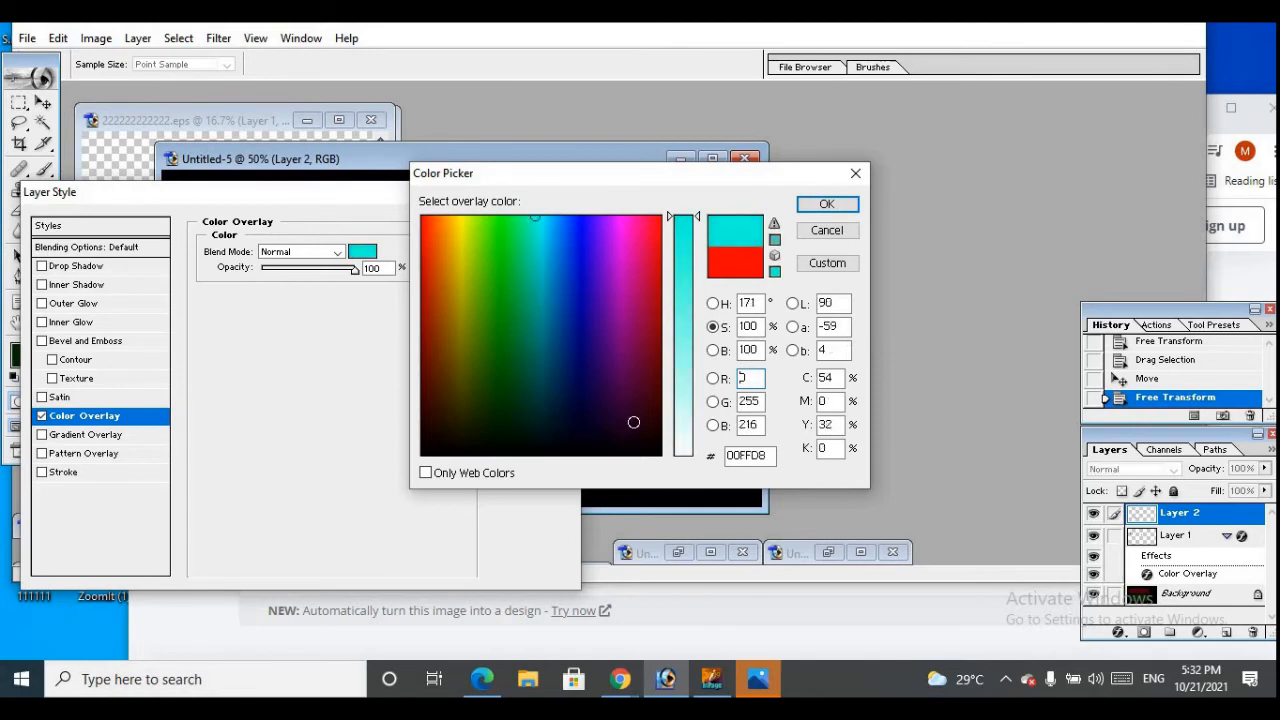
{"action": "left_click", "coordinate": [683, 450]}
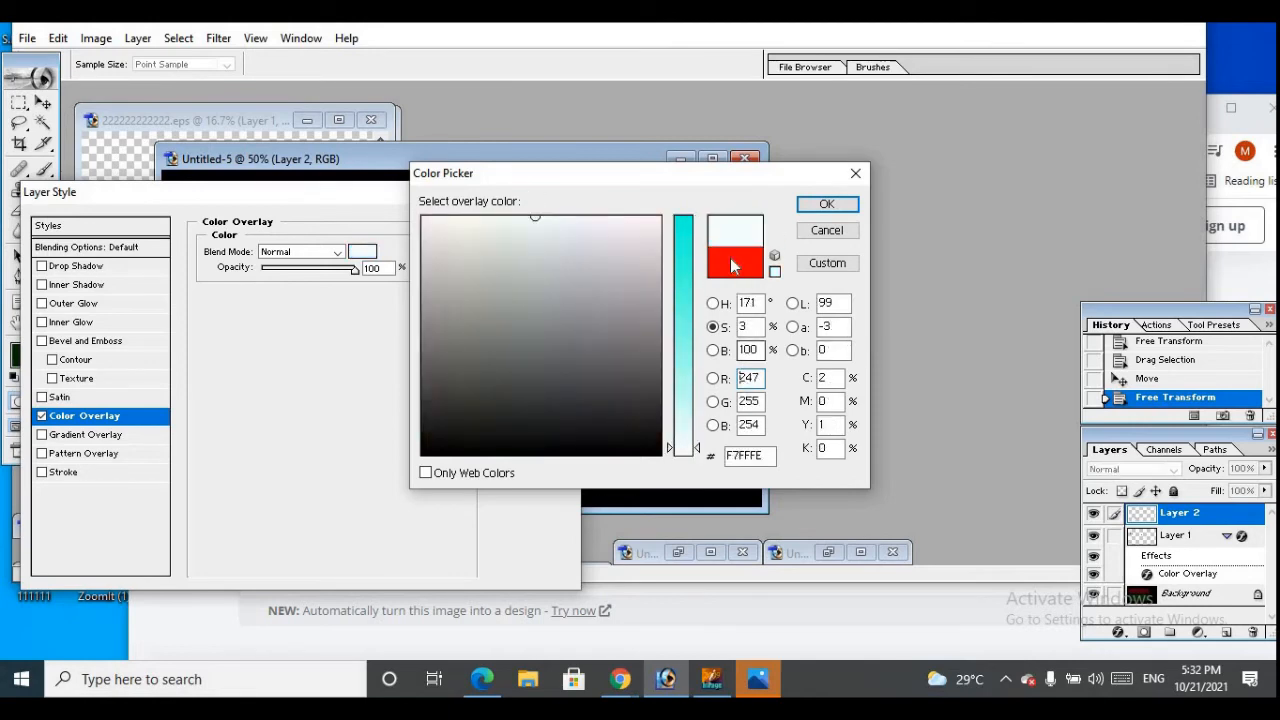
{"action": "left_click", "coordinate": [828, 206]}
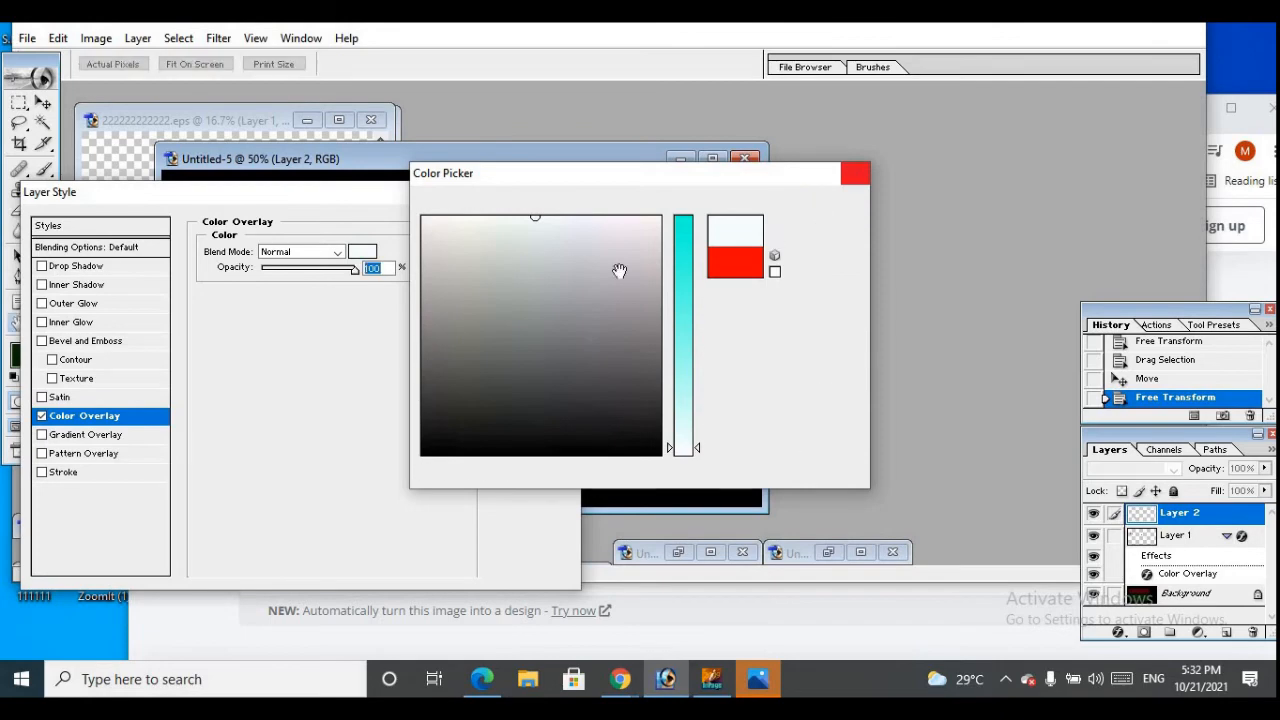
{"action": "left_click", "coordinate": [549, 226]}
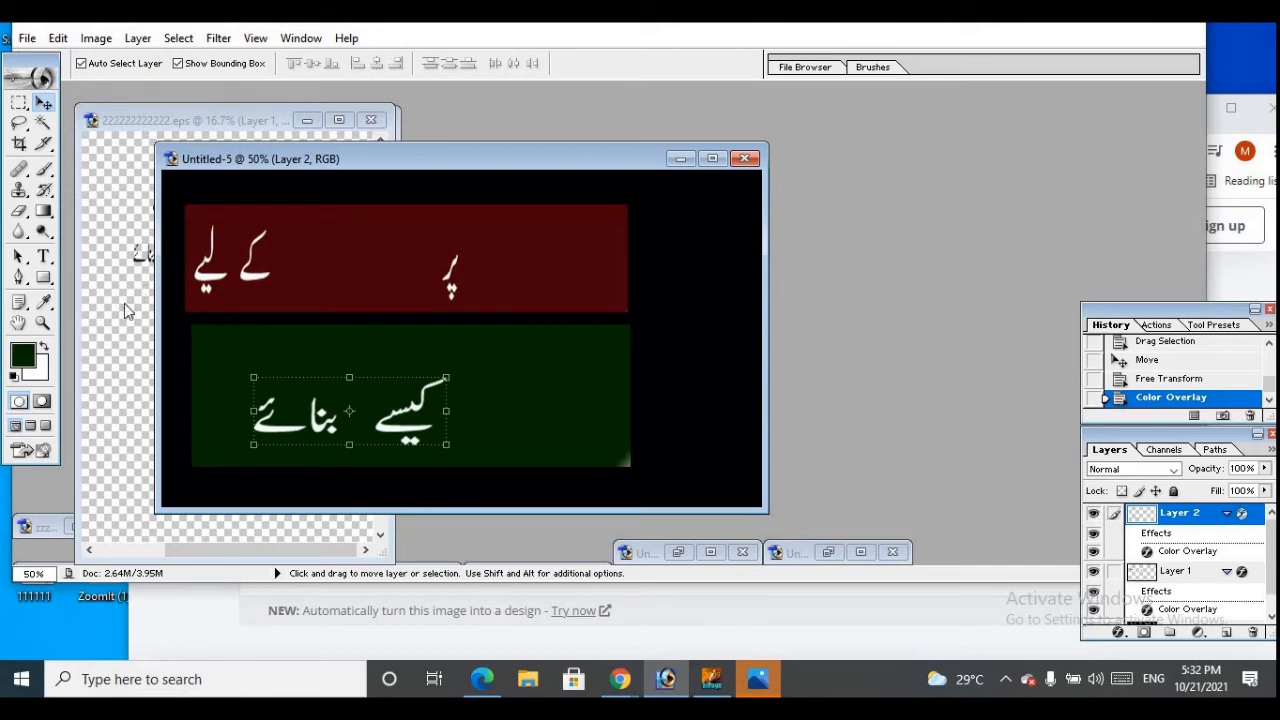
Minimize the EPS text document, keeping Untitled-5 open
{"action": "left_click", "coordinate": [114, 332]}
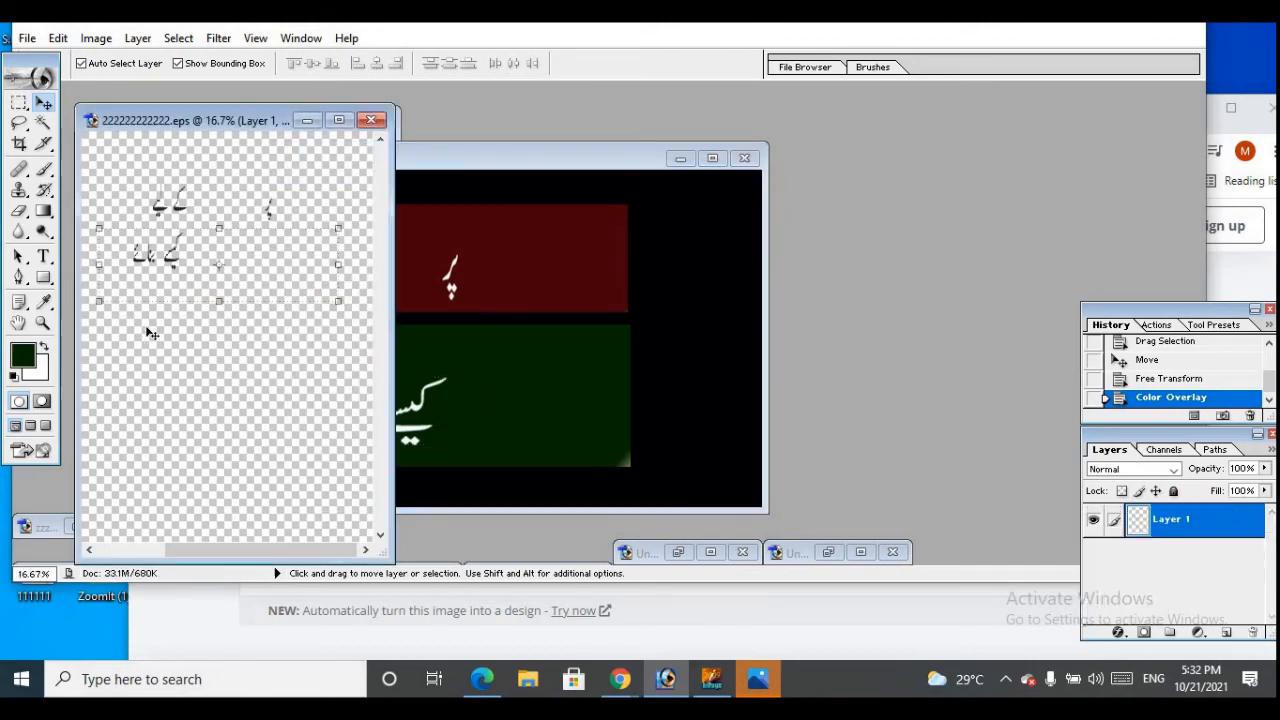
{"action": "left_click", "coordinate": [462, 152]}
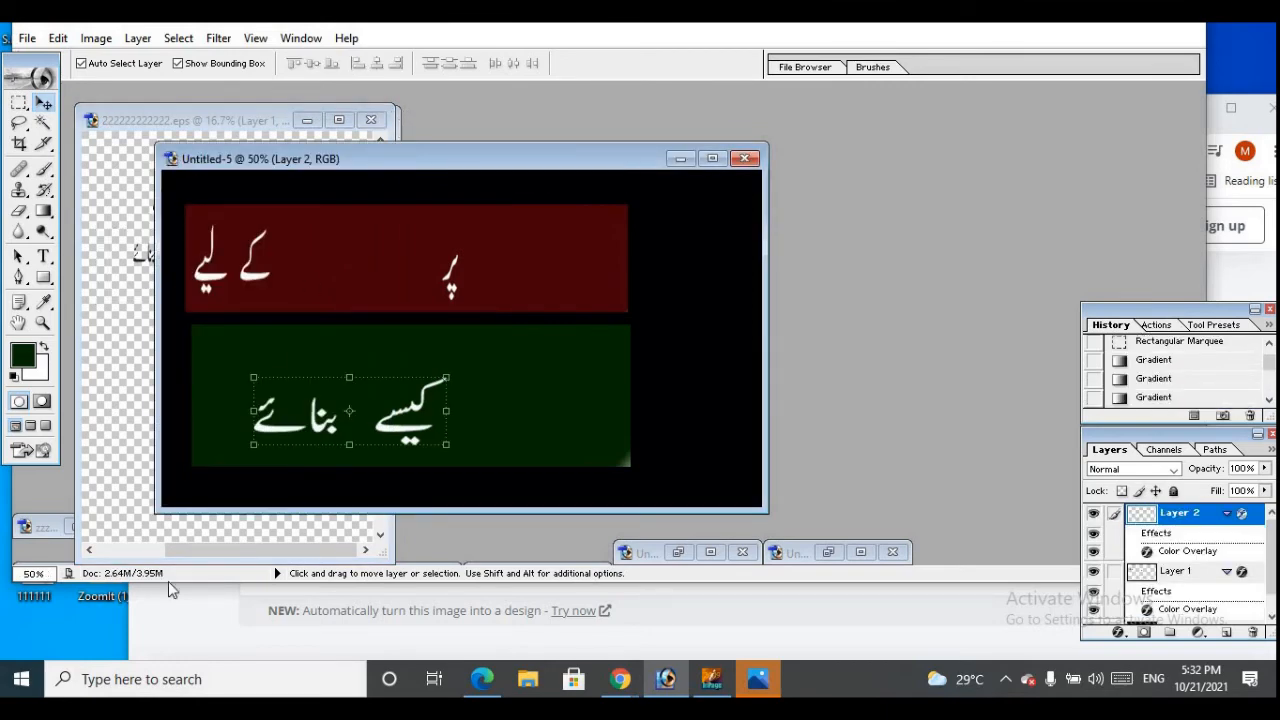
{"action": "left_click", "coordinate": [307, 121]}
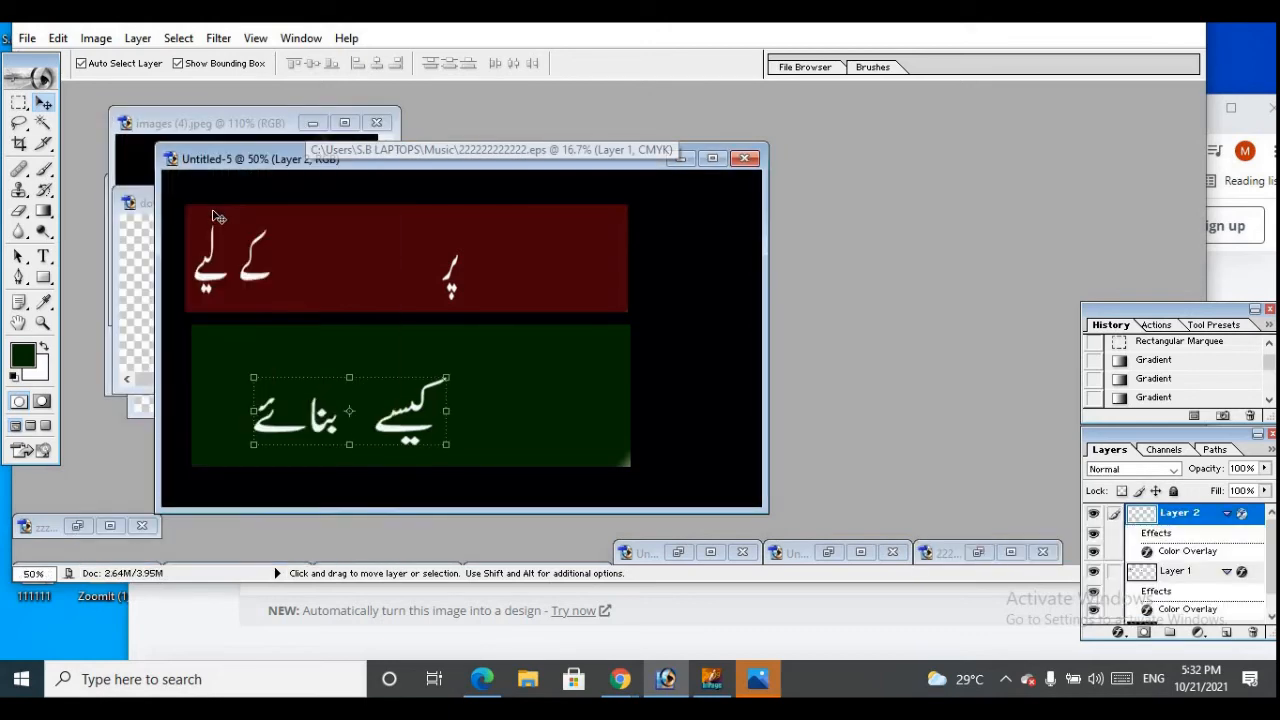
Copy the blue Ps logo into Untitled-5, to the right of the green bar, and minimize the logo's source document
{"action": "left_click", "coordinate": [137, 230]}
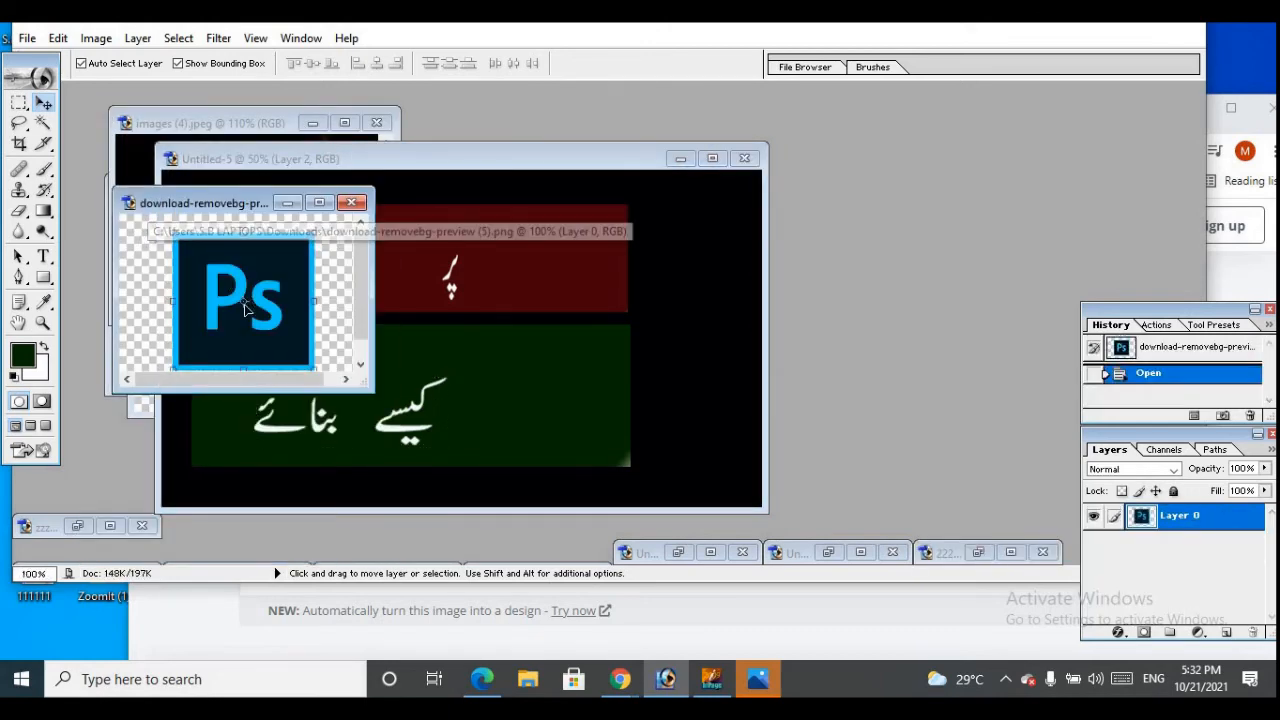
{"action": "left_click_drag", "start_coordinate": [250, 300], "coordinate": [632, 272]}
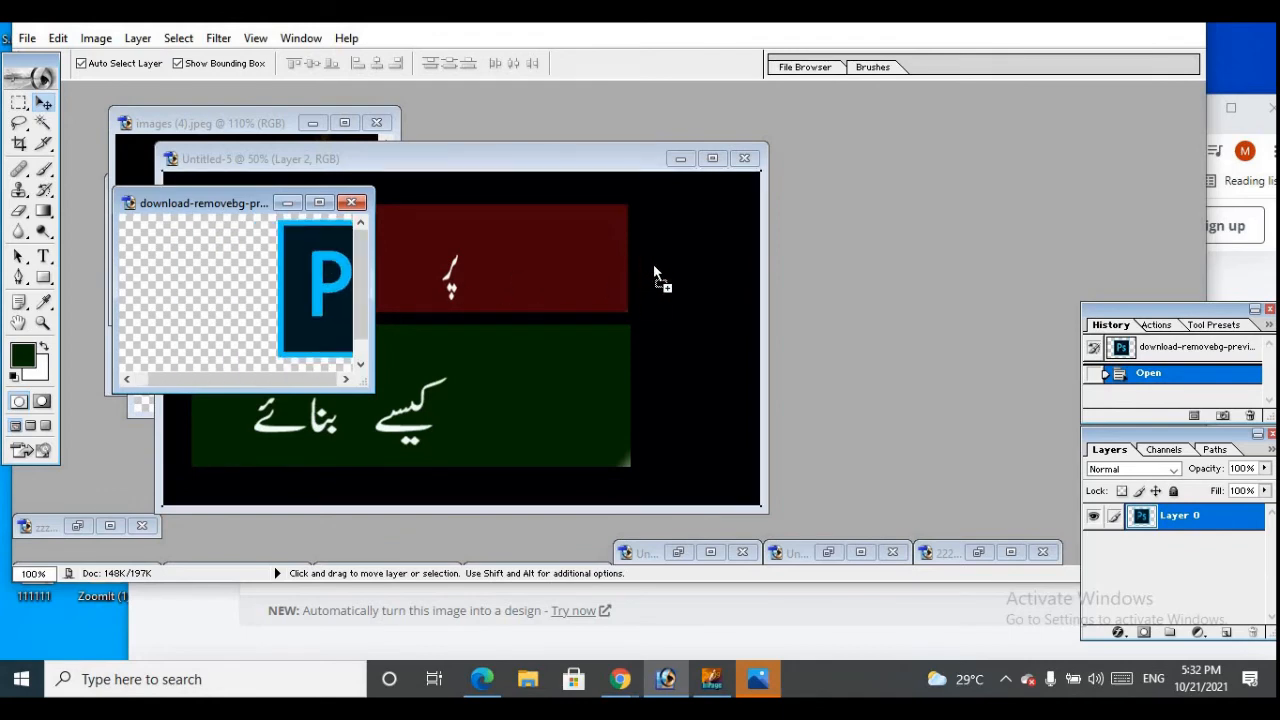
{"action": "left_click_drag", "start_coordinate": [696, 393], "coordinate": [694, 394]}
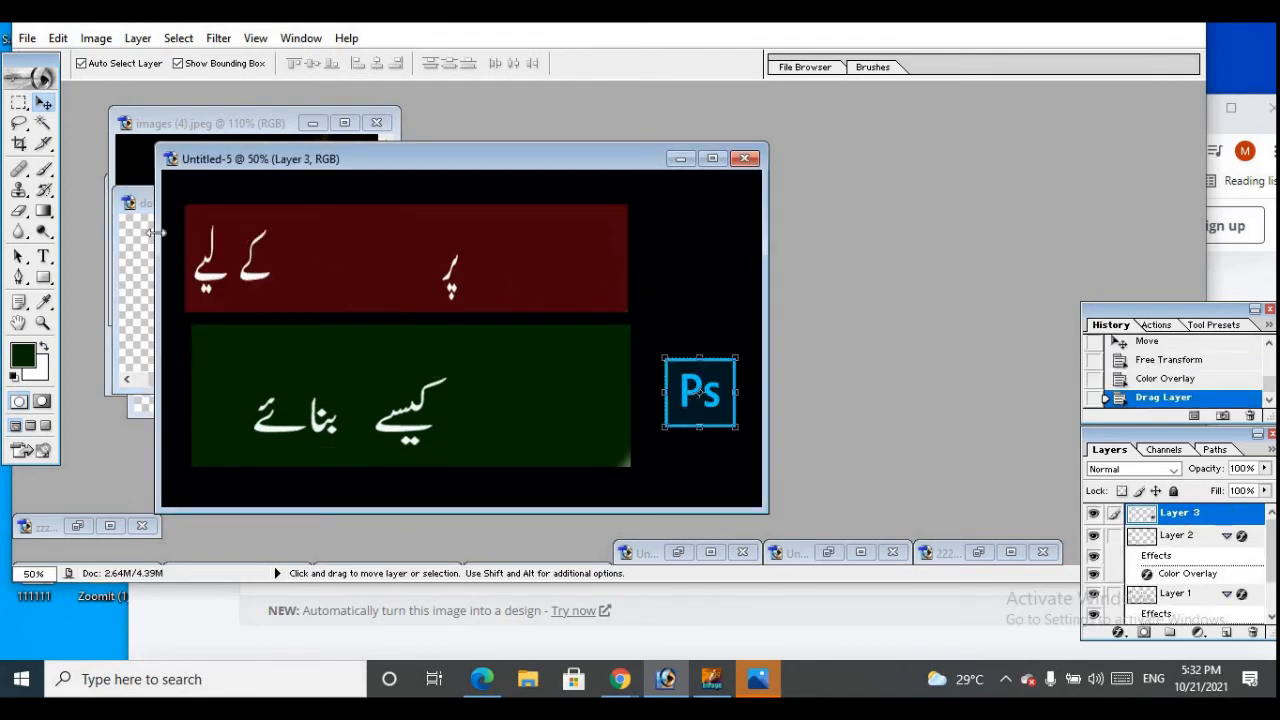
{"action": "left_click", "coordinate": [129, 276]}
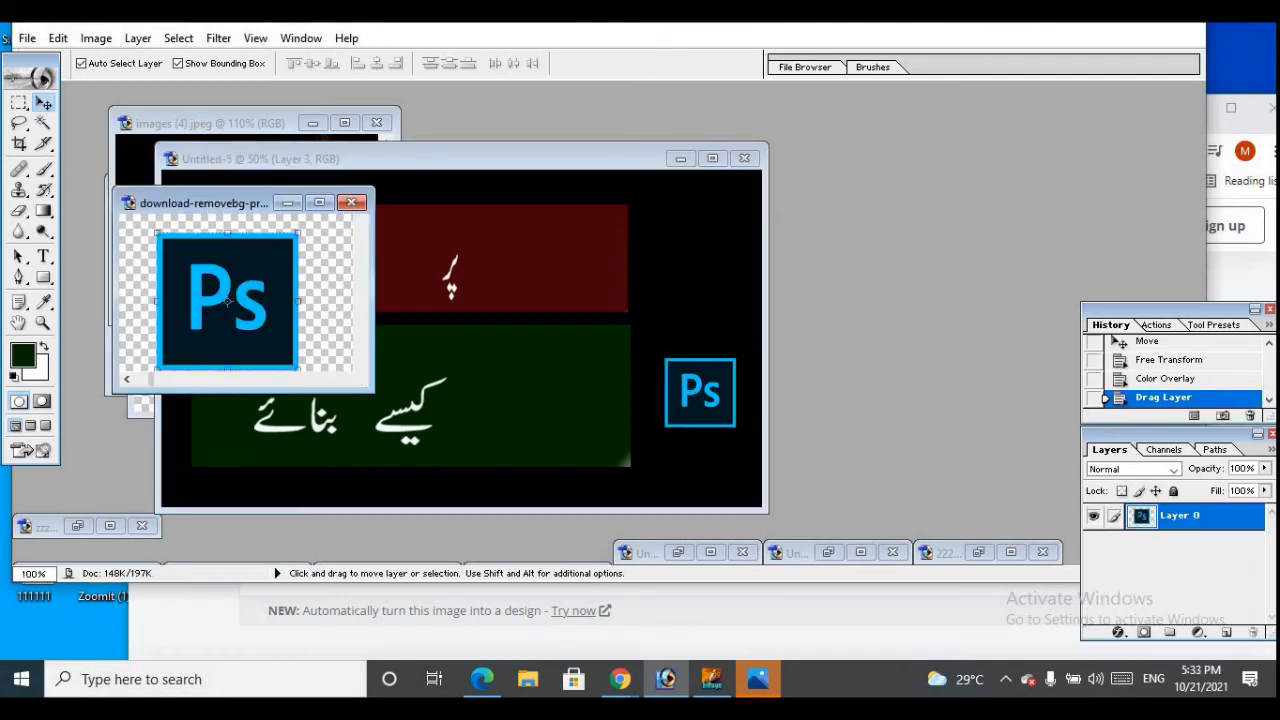
{"action": "left_click", "coordinate": [287, 203]}
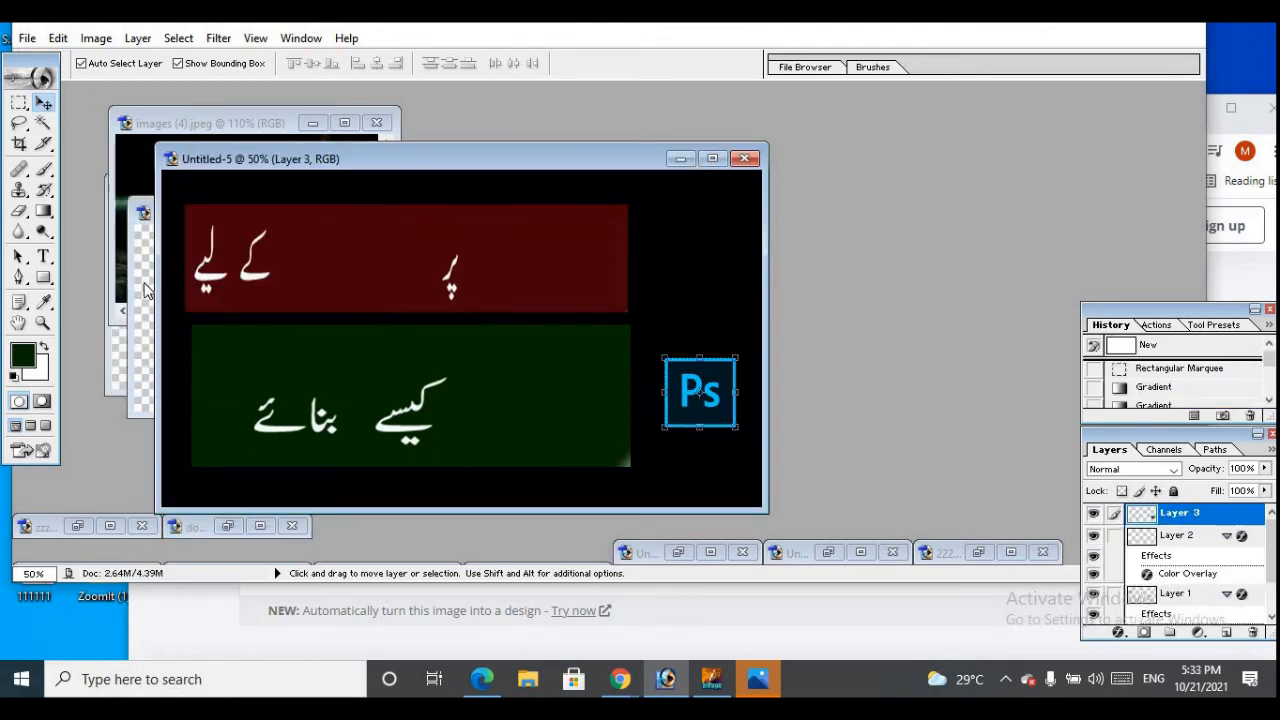
Copy the Photoshop eye logo into Untitled-5 beside the red bar, enlarge it to about 181.5% width and shift it slightly upward
{"action": "left_click", "coordinate": [147, 290]}
{"action": "left_click_drag", "start_coordinate": [237, 313], "coordinate": [565, 272]}
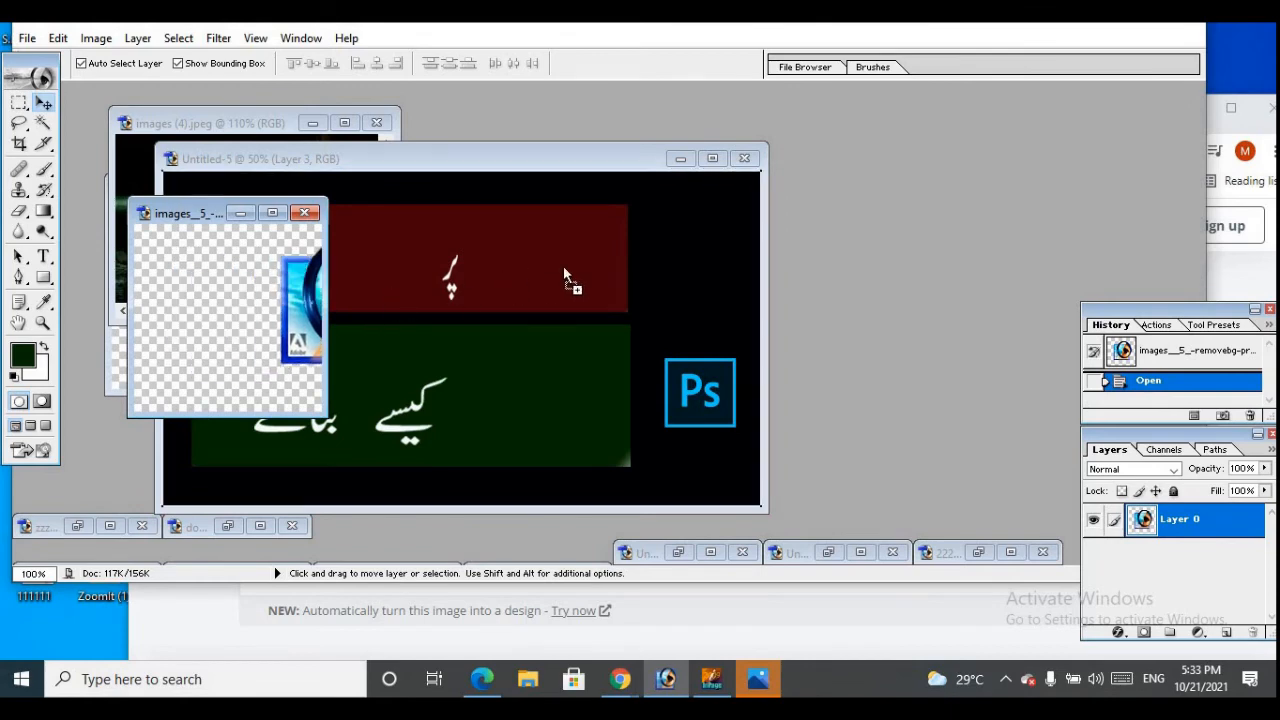
{"action": "left_click_drag", "start_coordinate": [655, 264], "coordinate": [750, 316]}
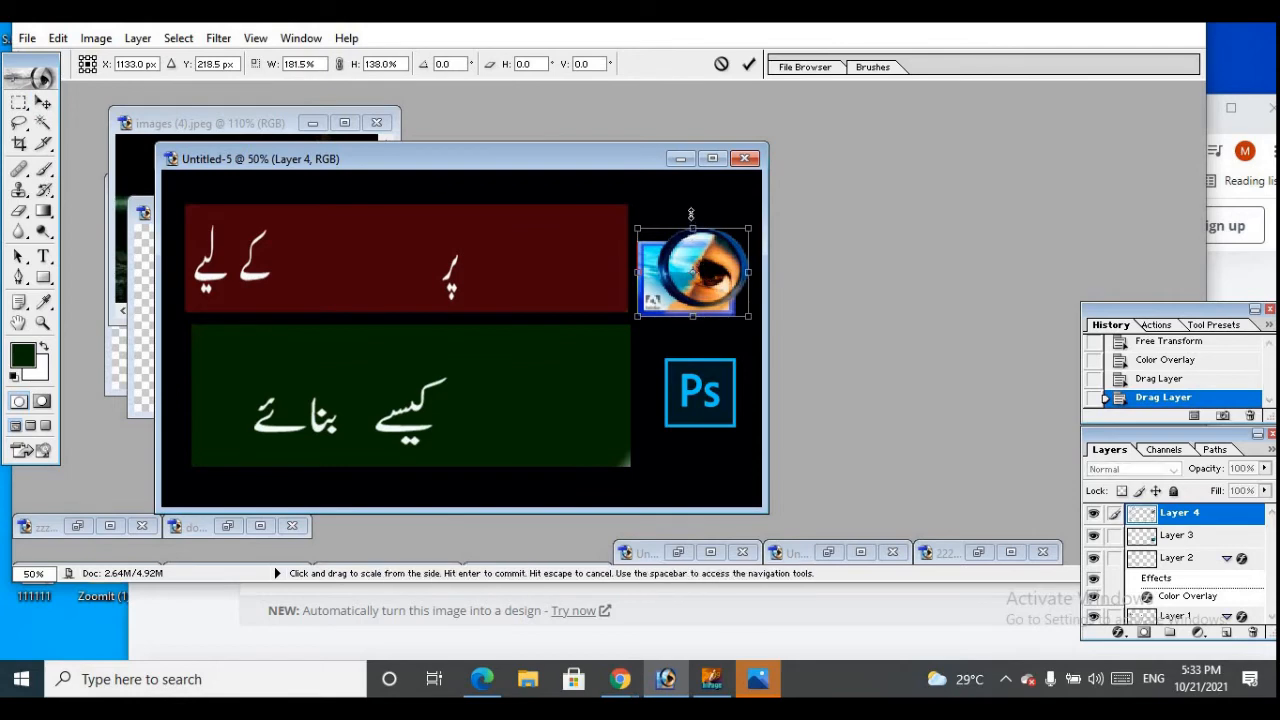
{"action": "left_click_drag", "start_coordinate": [690, 214], "coordinate": [690, 199]}
{"action": "left_click", "coordinate": [749, 66]}
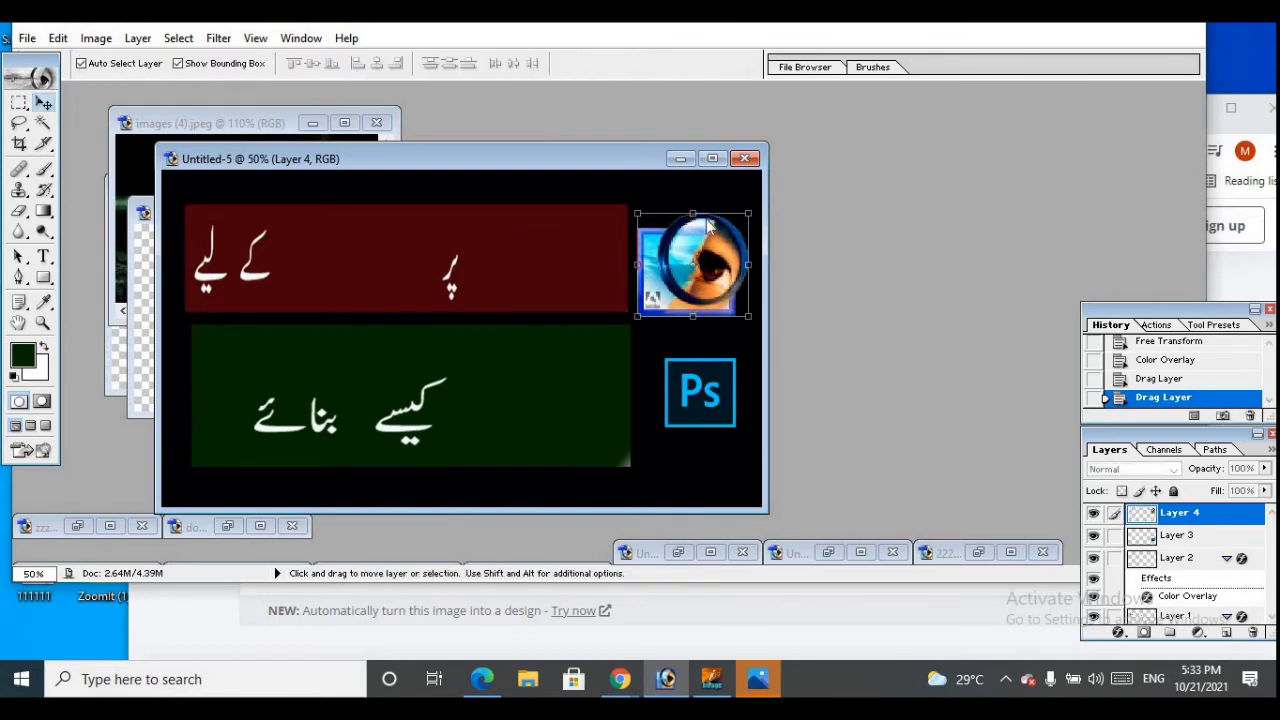
{"action": "left_click", "coordinate": [694, 340]}
{"action": "left_click_drag", "start_coordinate": [686, 267], "coordinate": [688, 252]}
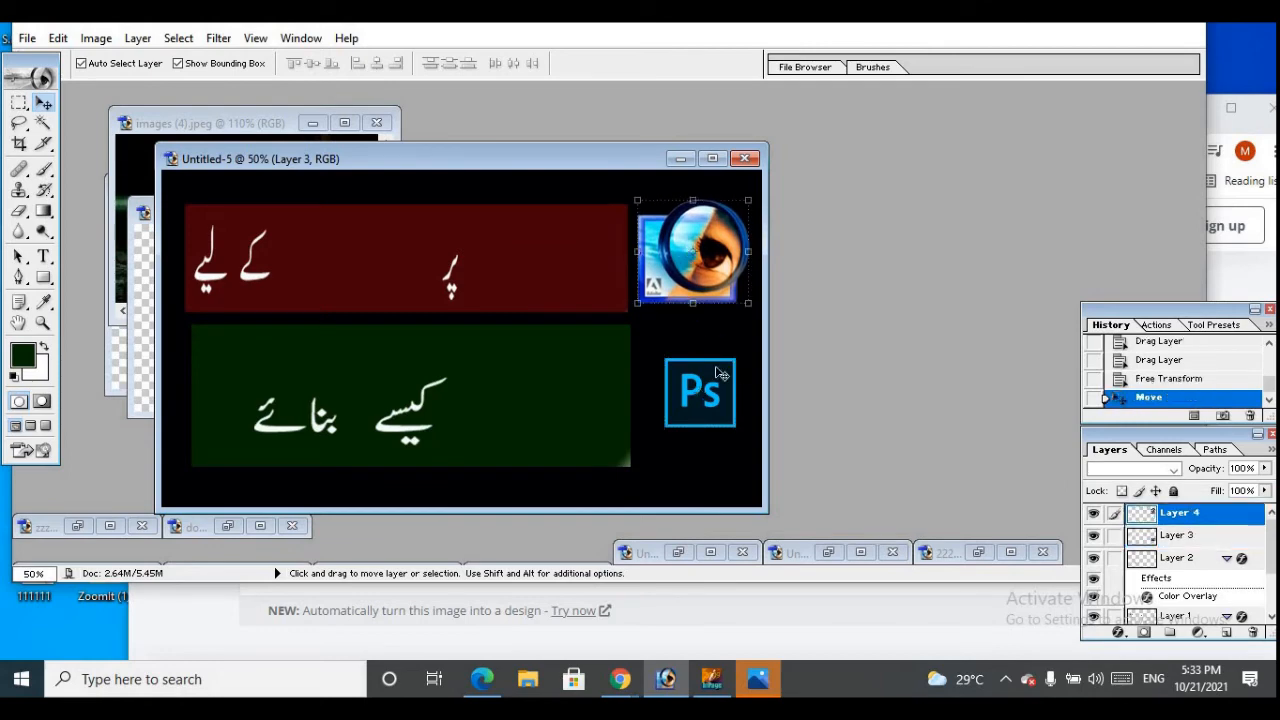
Enlarge the Ps logo to about 143.7% width and 162.6% height and move it up beside the green bar
{"action": "left_click", "coordinate": [708, 405]}
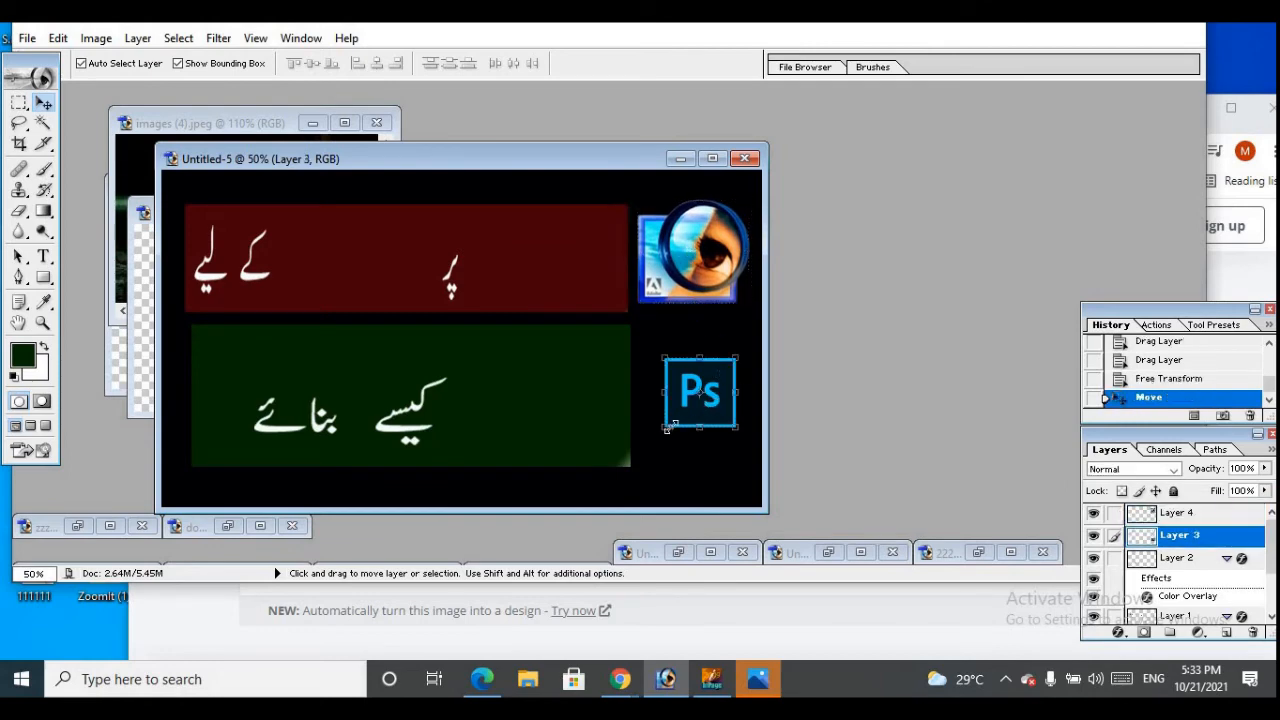
{"action": "left_click_drag", "start_coordinate": [666, 428], "coordinate": [644, 471]}
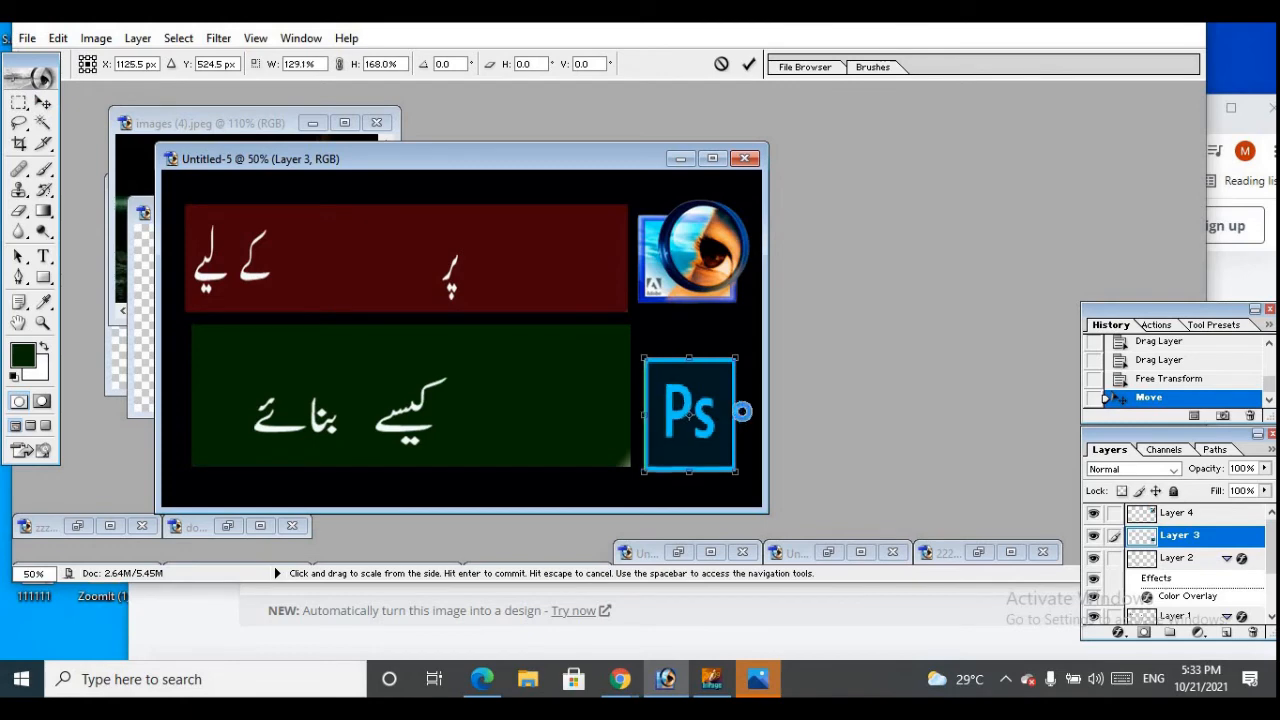
{"action": "left_click_drag", "start_coordinate": [741, 411], "coordinate": [695, 384]}
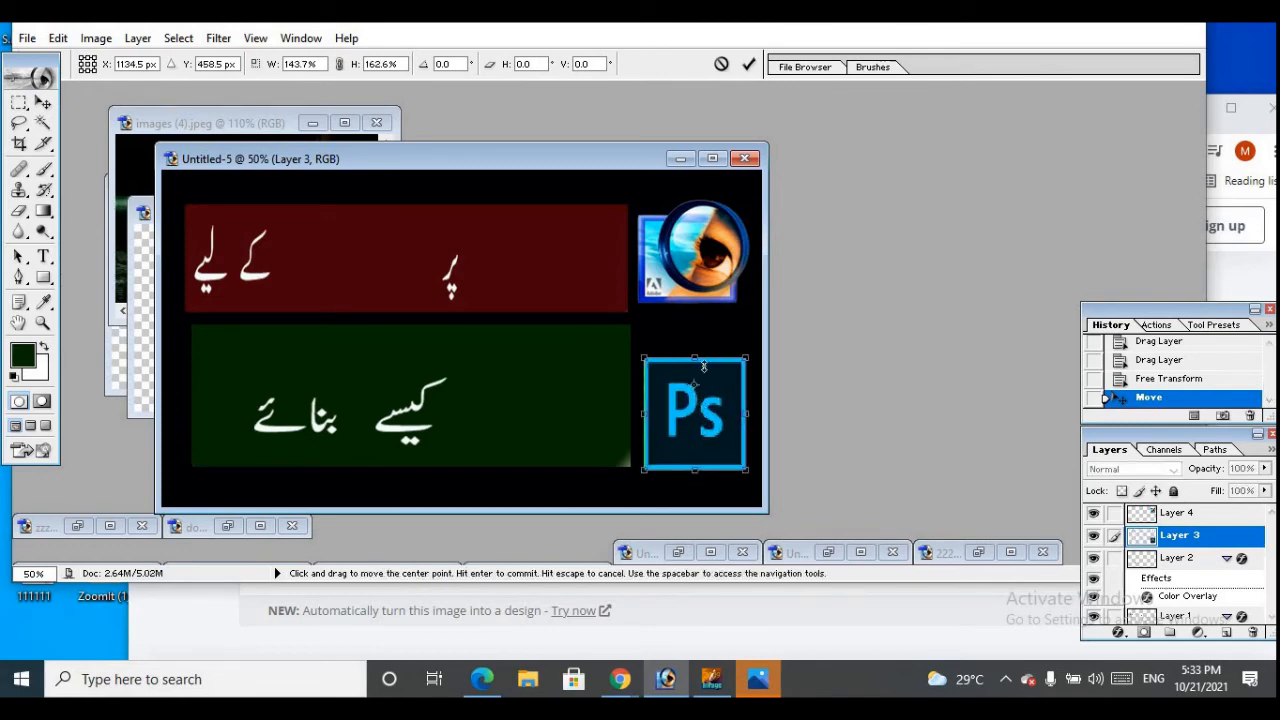
{"action": "left_click", "coordinate": [748, 64]}
{"action": "key", "text": "ctrl+t"}
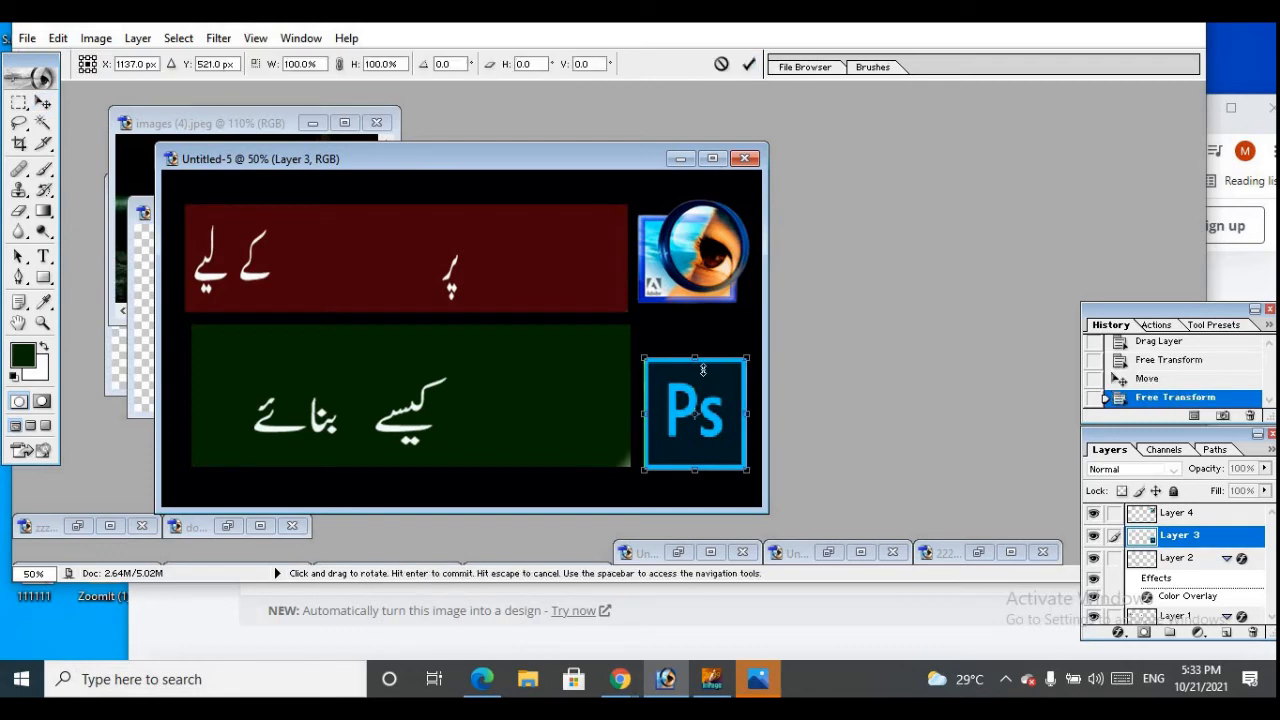
{"action": "left_click_drag", "start_coordinate": [704, 411], "coordinate": [701, 390]}
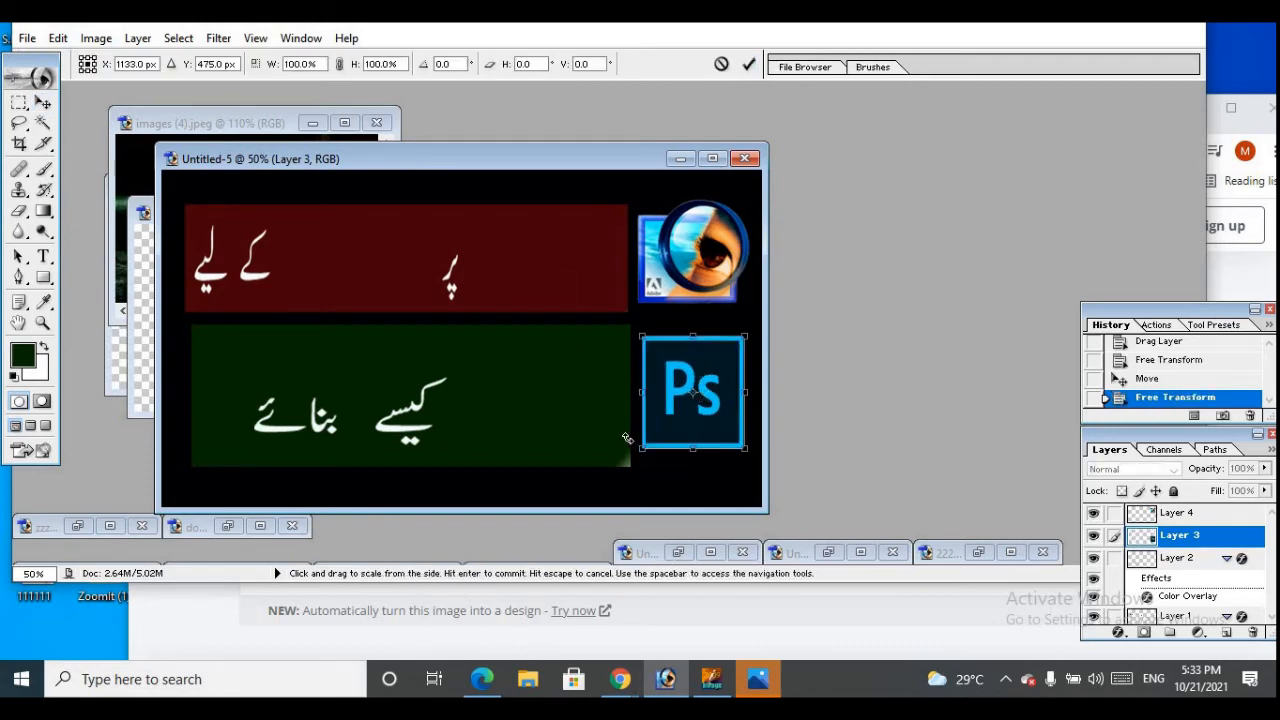
{"action": "left_click", "coordinate": [749, 65]}
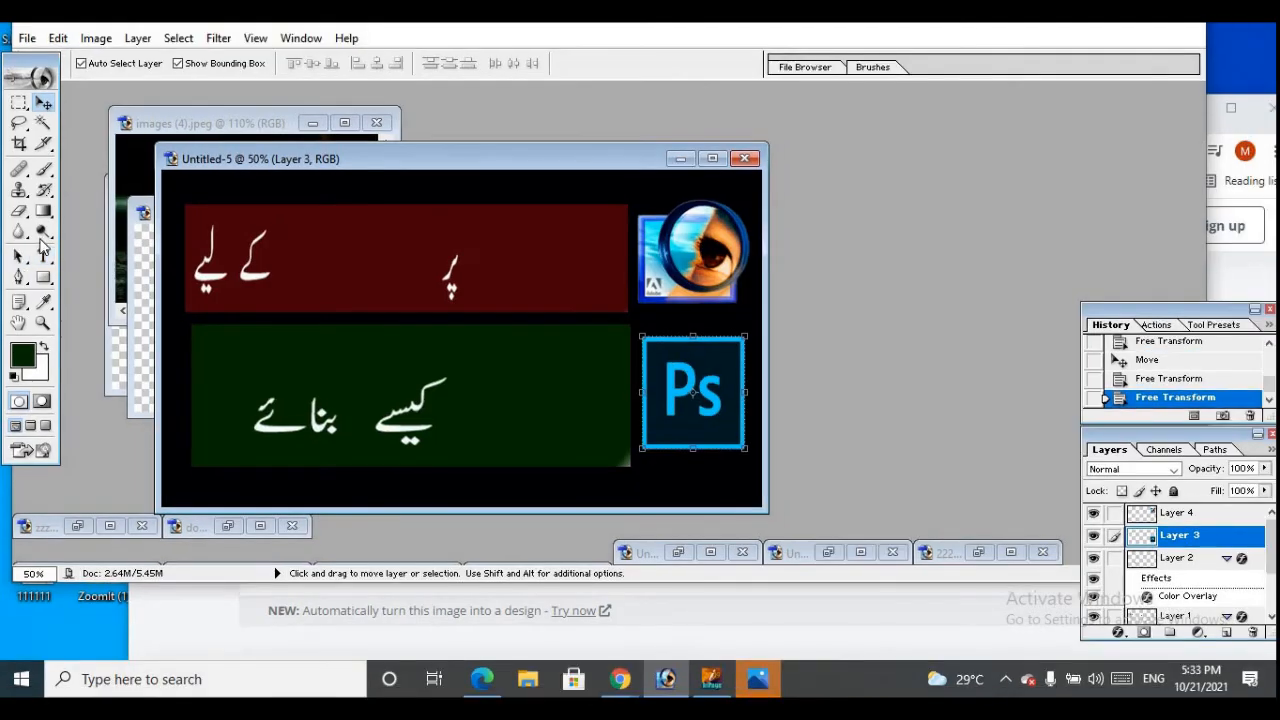
Add the word "Youtube" on the red bar as yellow (F7F406) Britannic Bold text
{"action": "left_click", "coordinate": [43, 256]}
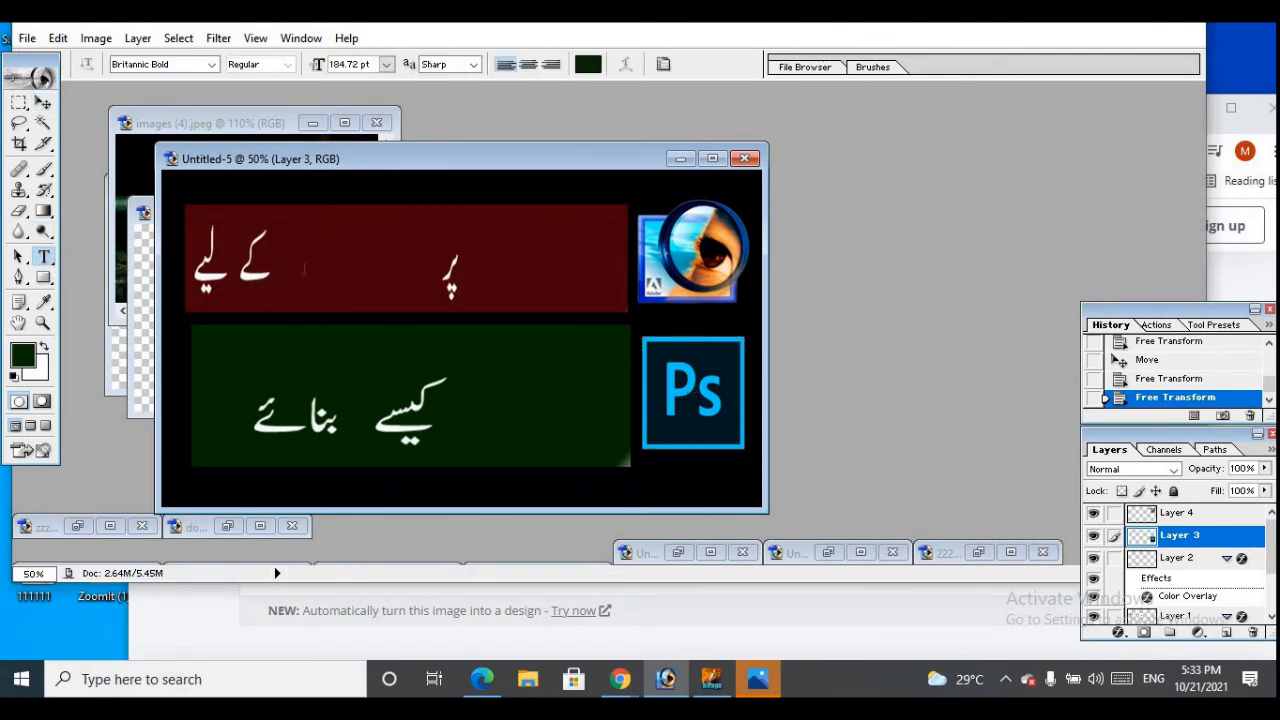
{"action": "left_click", "coordinate": [287, 280]}
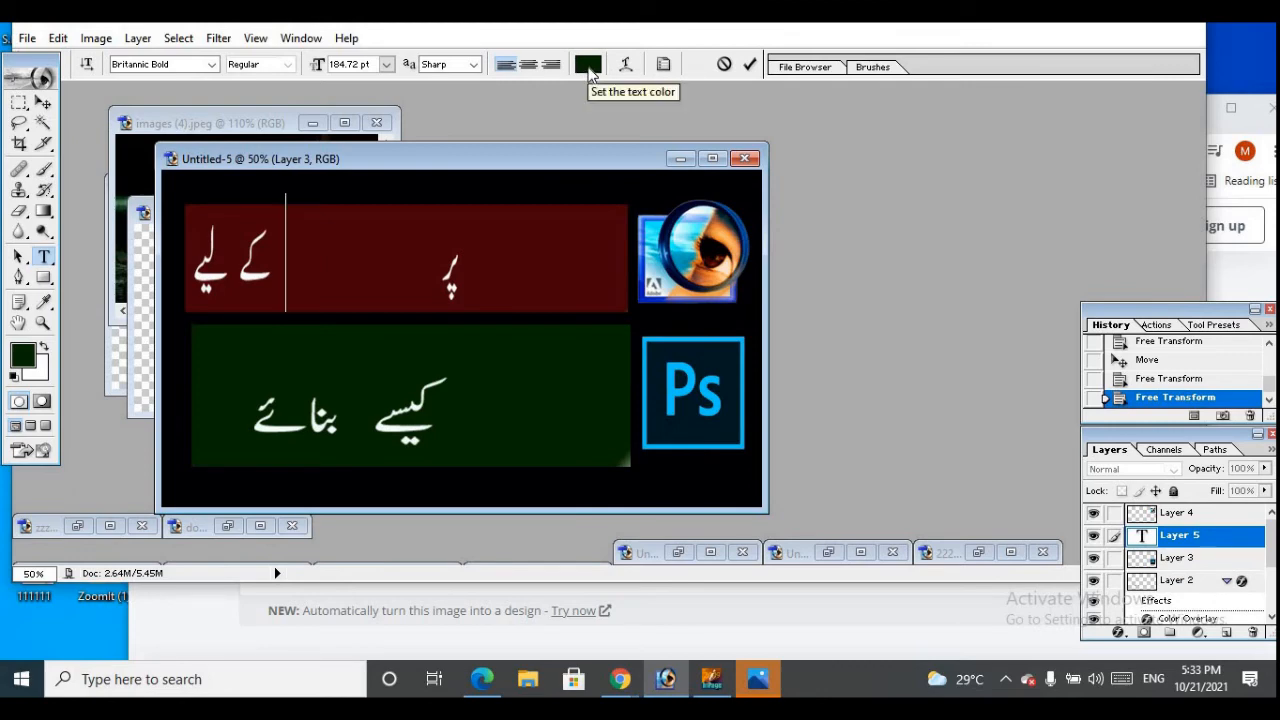
{"action": "left_click", "coordinate": [588, 65]}
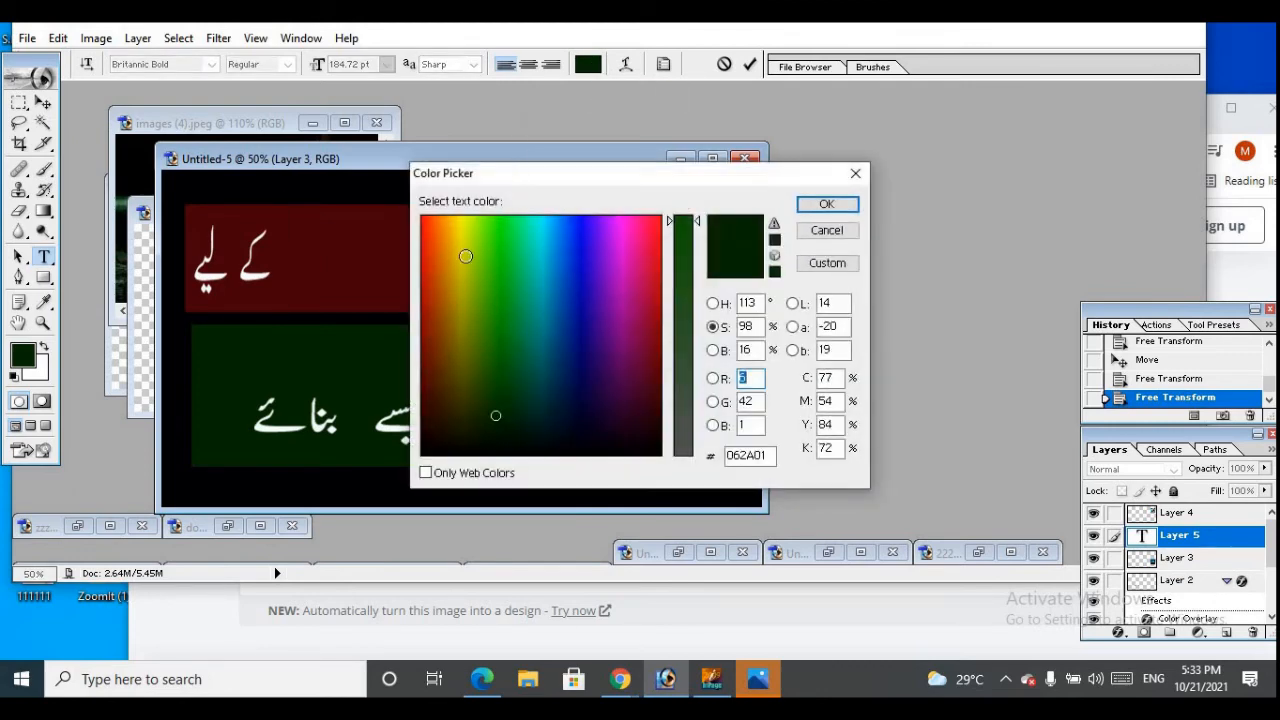
{"action": "left_click_drag", "start_coordinate": [463, 249], "coordinate": [461, 223]}
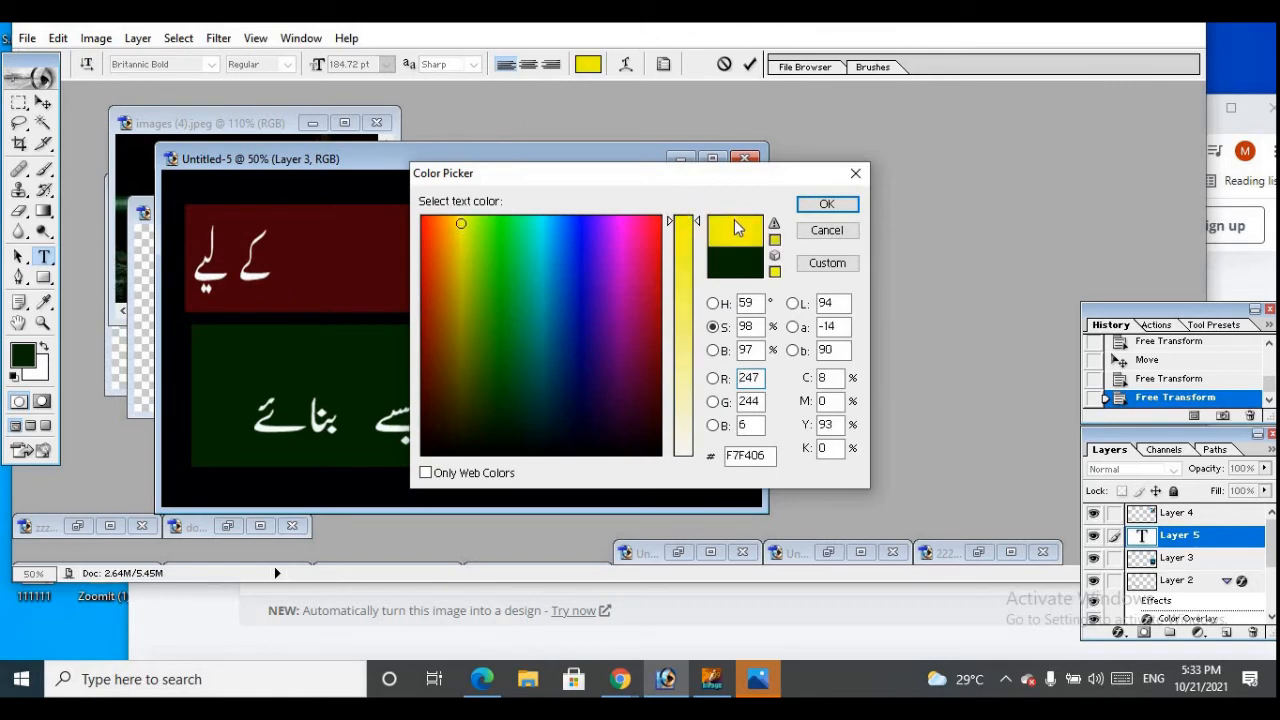
{"action": "left_click", "coordinate": [827, 204]}
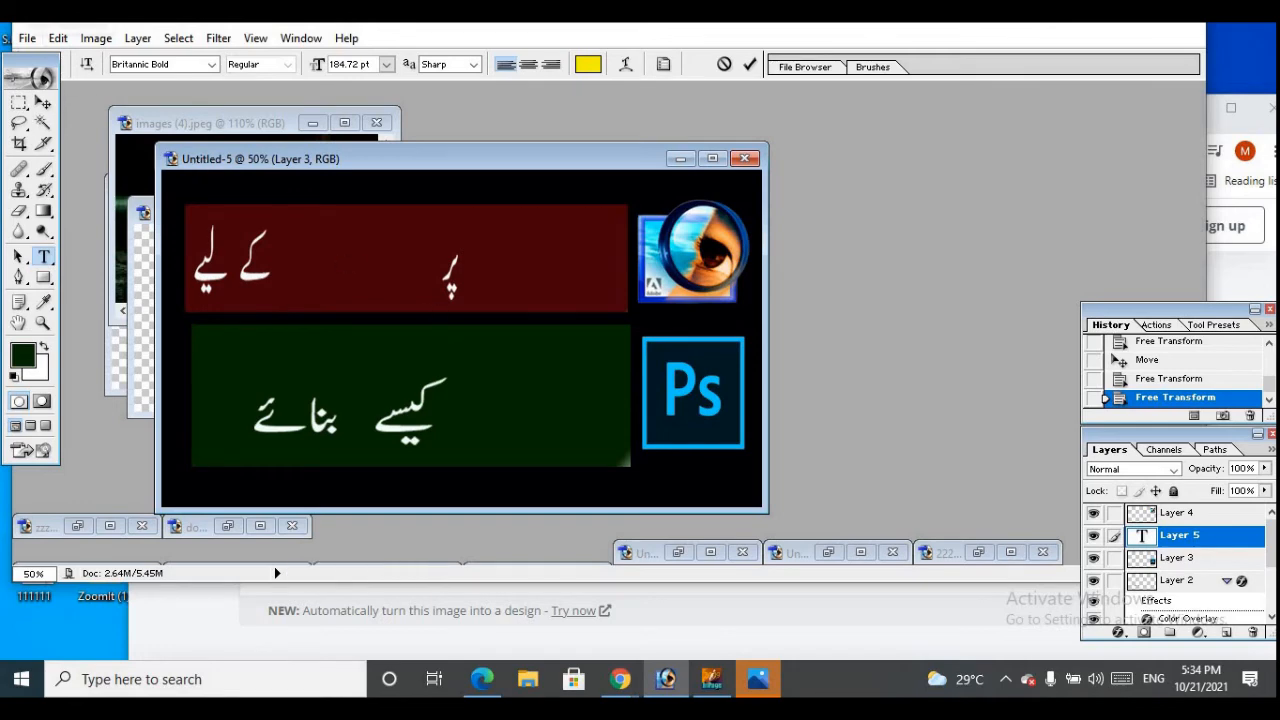
{"action": "type", "text": "Youtube"}
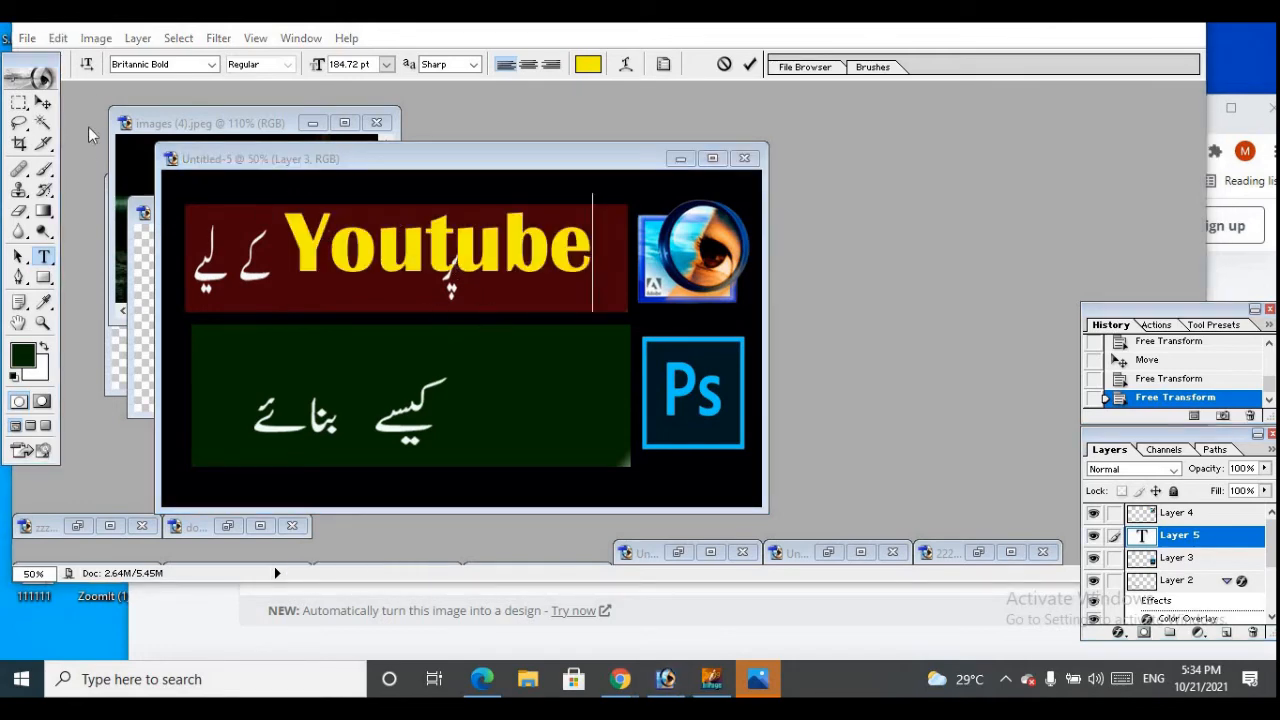
{"action": "left_click", "coordinate": [39, 105]}
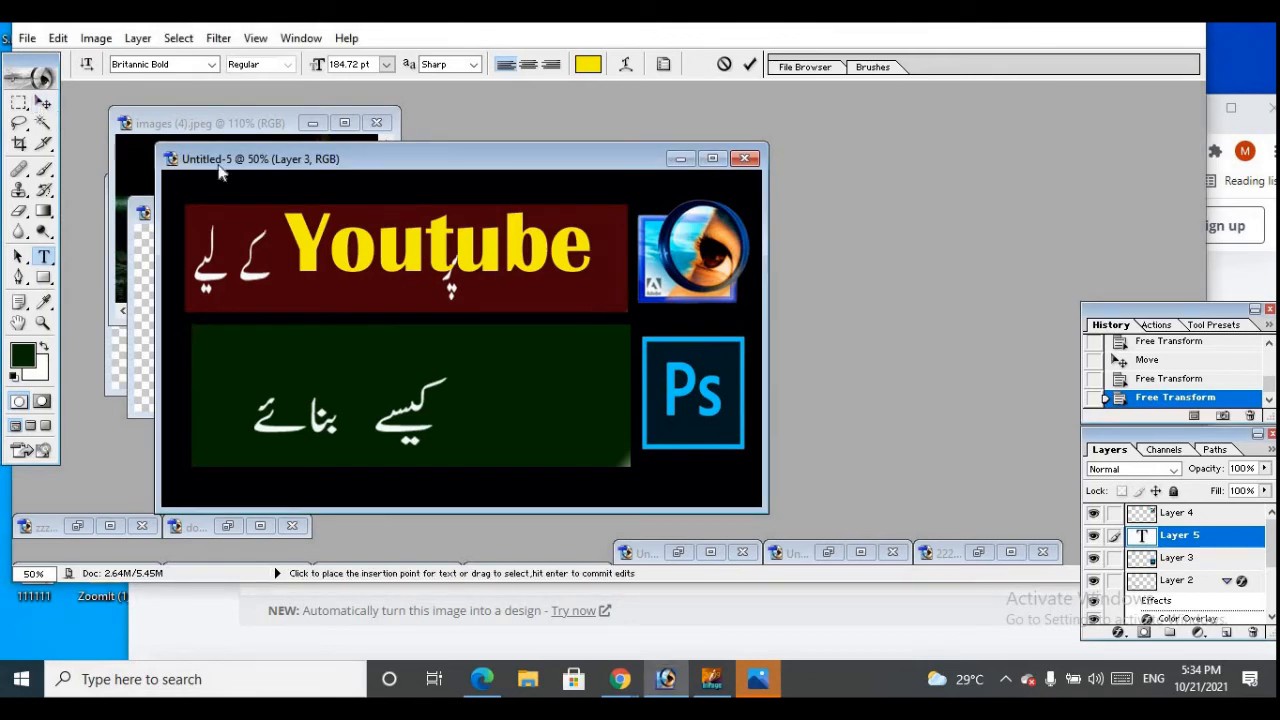
{"action": "left_click", "coordinate": [43, 103]}
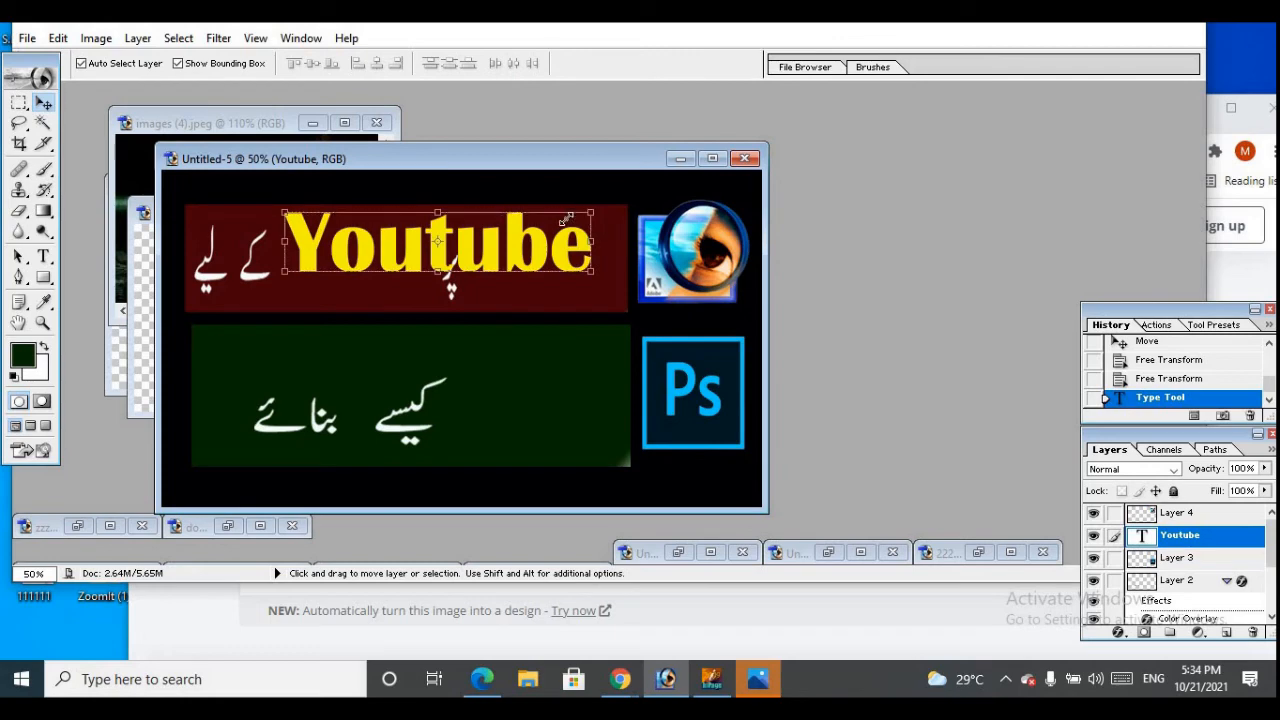
Shrink the "Youtube" text to about 51.9% width and 77.6% height and fit it between the Urdu words on the red bar
{"action": "left_click_drag", "start_coordinate": [594, 213], "coordinate": [449, 253]}
{"action": "left_click_drag", "start_coordinate": [438, 240], "coordinate": [436, 234]}
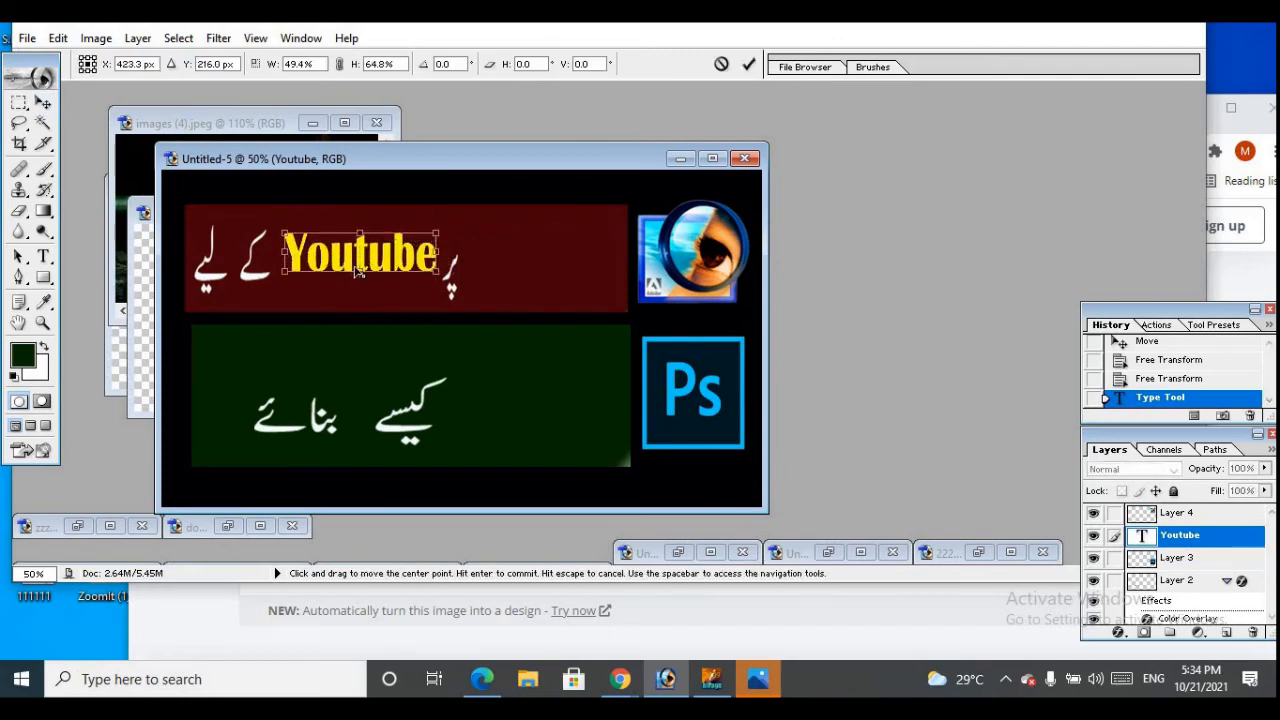
{"action": "left_click_drag", "start_coordinate": [358, 270], "coordinate": [356, 282]}
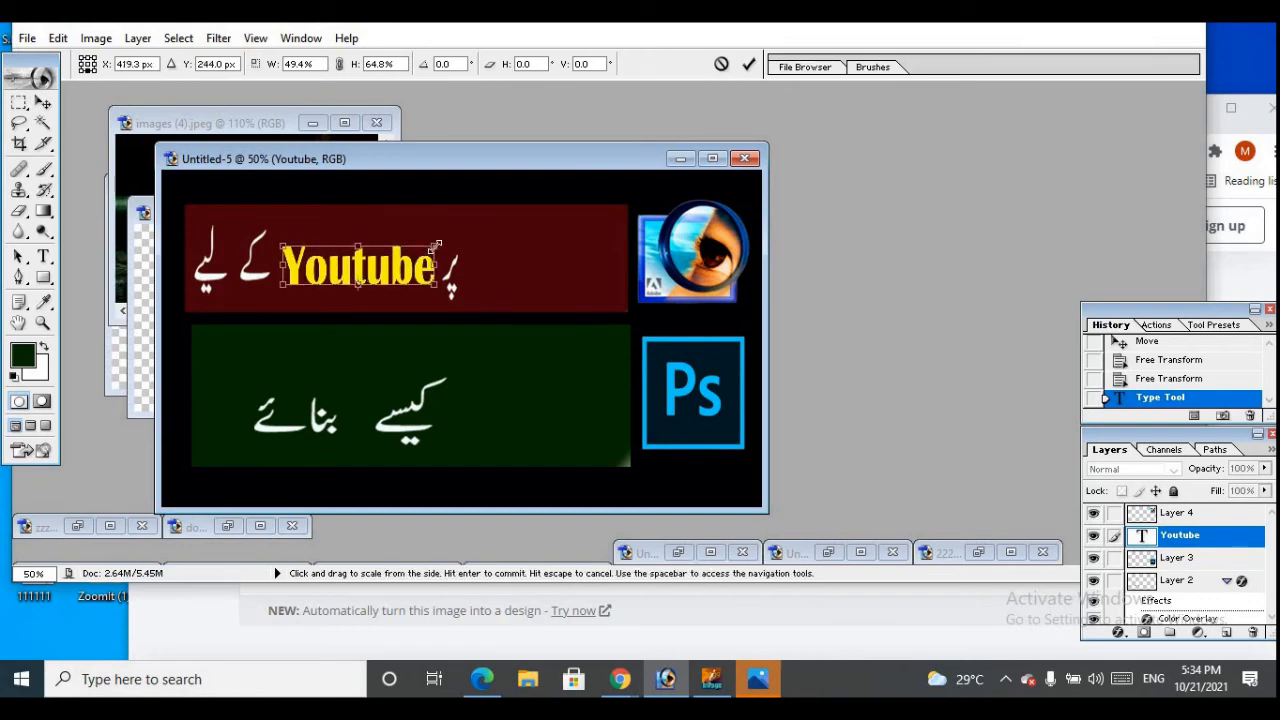
{"action": "left_click_drag", "start_coordinate": [435, 243], "coordinate": [444, 240]}
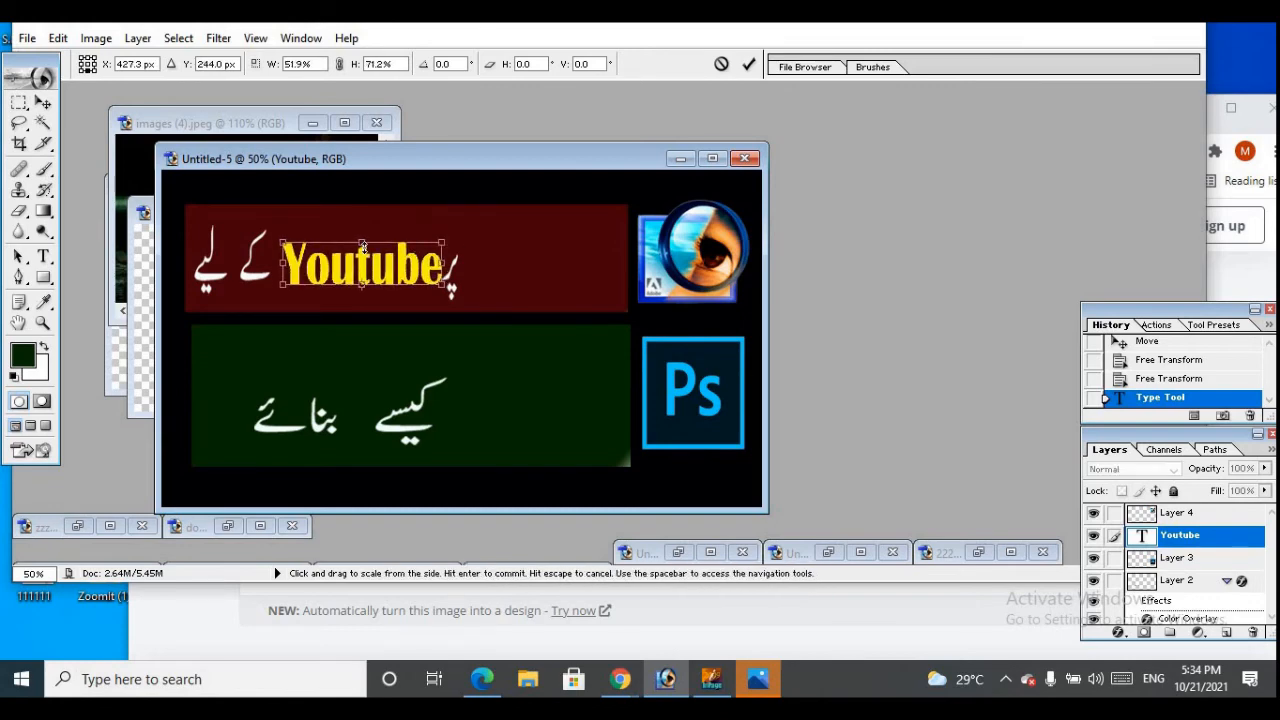
{"action": "left_click_drag", "start_coordinate": [362, 237], "coordinate": [357, 233]}
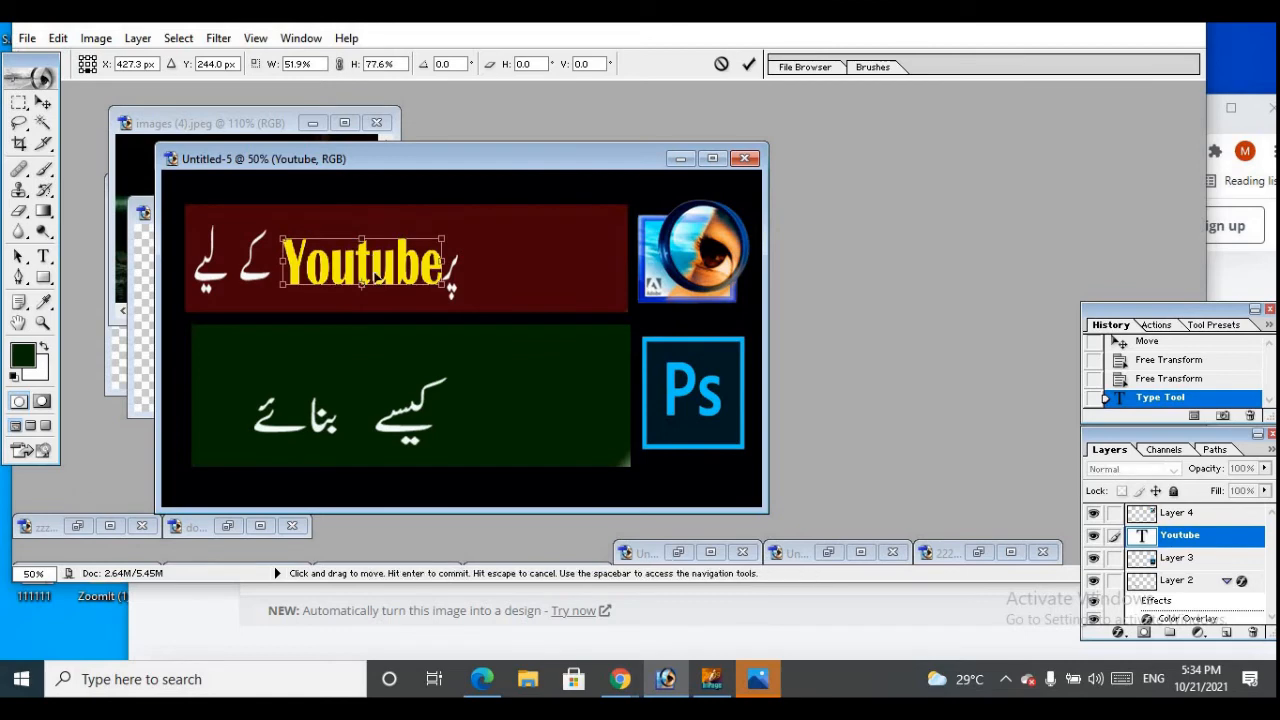
{"action": "left_click_drag", "start_coordinate": [376, 278], "coordinate": [372, 281]}
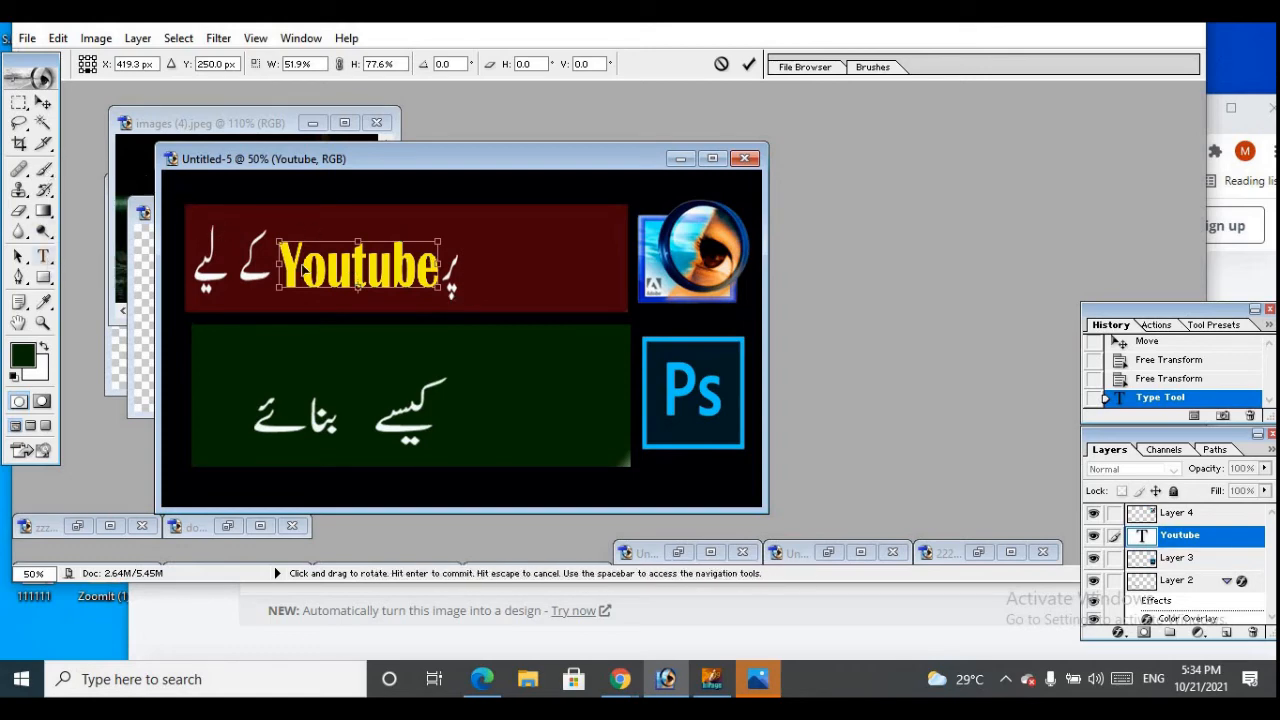
{"action": "left_click", "coordinate": [45, 104]}
{"action": "left_click", "coordinate": [576, 250]}
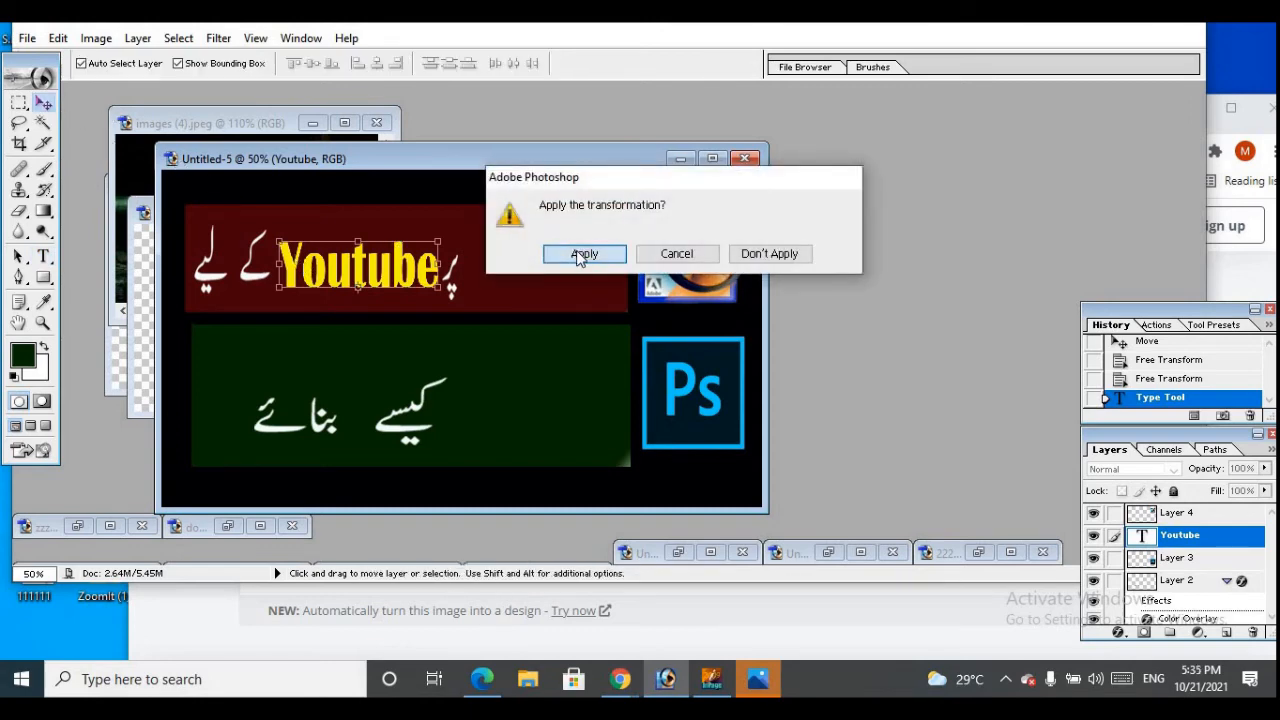
Add "adobe photoshop" as yellow Britannic Bold text on the red bar, after the last Urdu word
{"action": "left_click", "coordinate": [44, 262]}
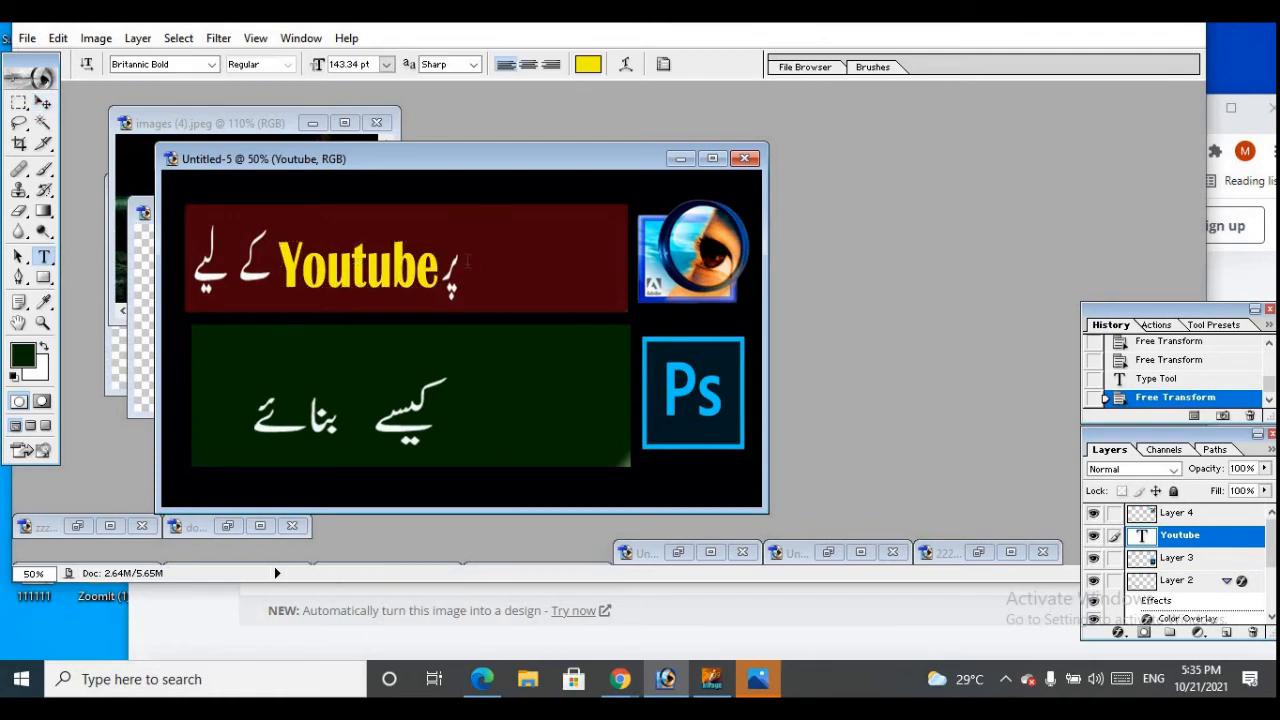
{"action": "left_click", "coordinate": [486, 285]}
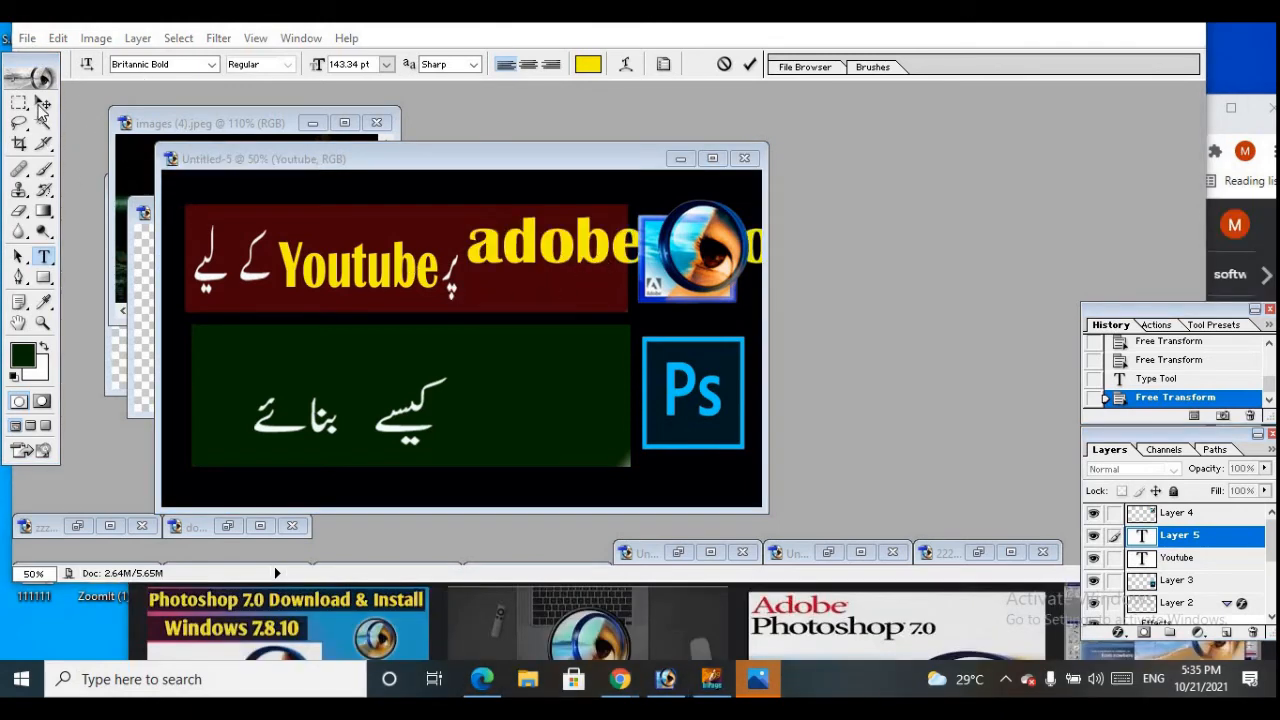
{"action": "left_click", "coordinate": [41, 106]}
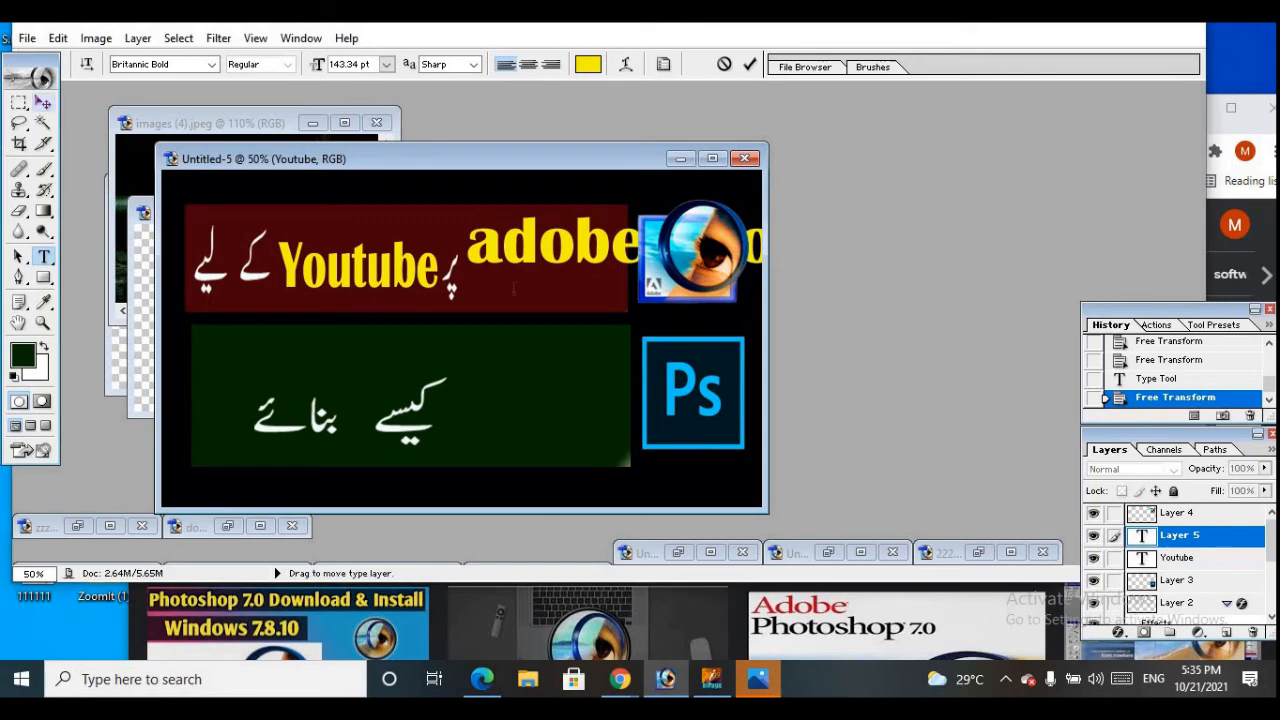
{"action": "left_click", "coordinate": [43, 102]}
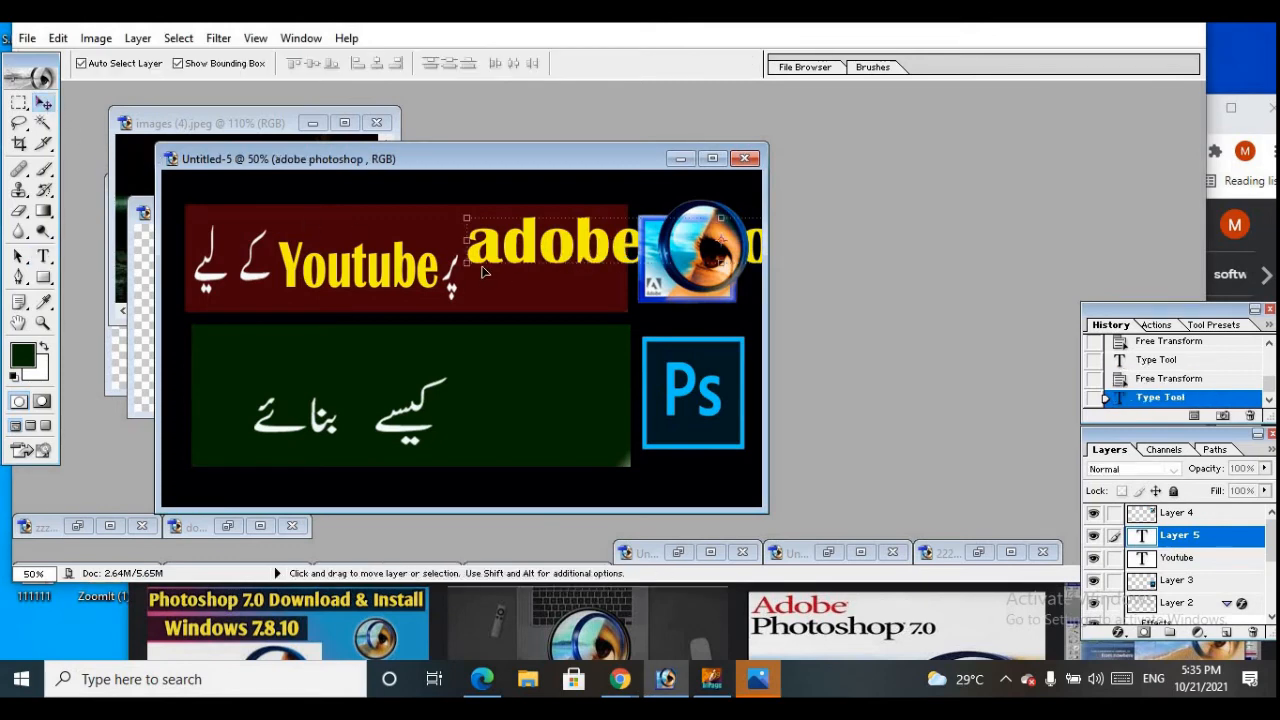
Shrink the "adobe photoshop" text to about 37.1% width and 81.3% height and move it beside the Urdu word on the red bar
{"action": "left_click_drag", "start_coordinate": [563, 246], "coordinate": [417, 266]}
{"action": "left_click_drag", "start_coordinate": [318, 234], "coordinate": [571, 279]}
{"action": "left_click_drag", "start_coordinate": [681, 261], "coordinate": [511, 258]}
{"action": "left_click_drag", "start_coordinate": [656, 250], "coordinate": [611, 233]}
{"action": "left_click_drag", "start_coordinate": [510, 268], "coordinate": [570, 283]}
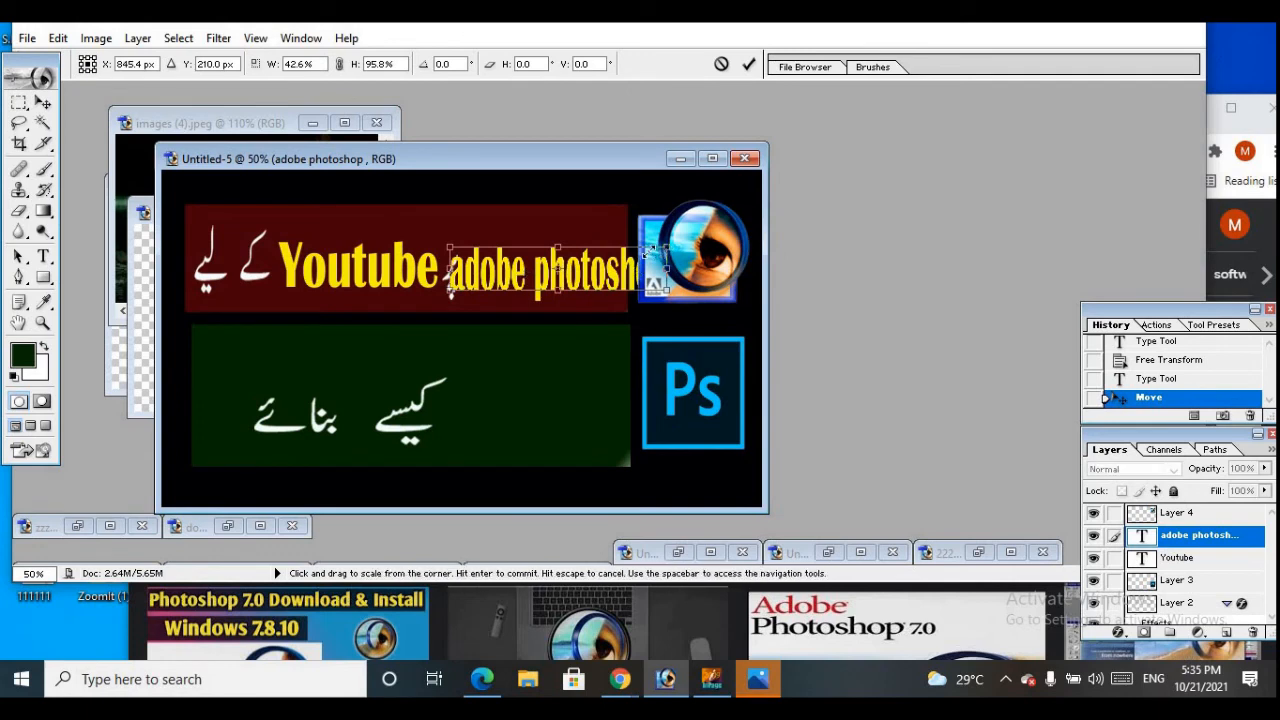
{"action": "left_click_drag", "start_coordinate": [648, 250], "coordinate": [635, 252]}
{"action": "left_click_drag", "start_coordinate": [545, 249], "coordinate": [563, 268]}
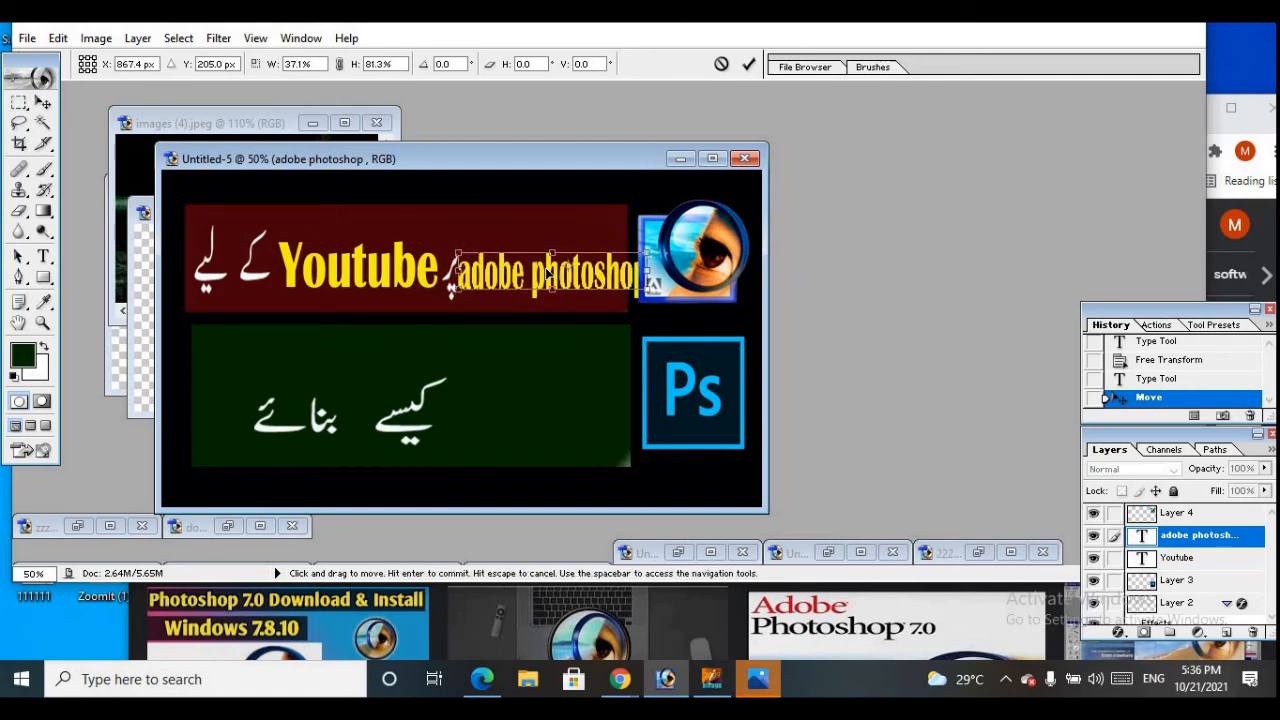
Narrow the "adobe photoshop" text to about 30.4% width and 83.3% height so it fits between the Urdu word and the eye logo
{"action": "left_click_drag", "start_coordinate": [644, 257], "coordinate": [628, 252]}
{"action": "left_click_drag", "start_coordinate": [516, 281], "coordinate": [535, 281]}
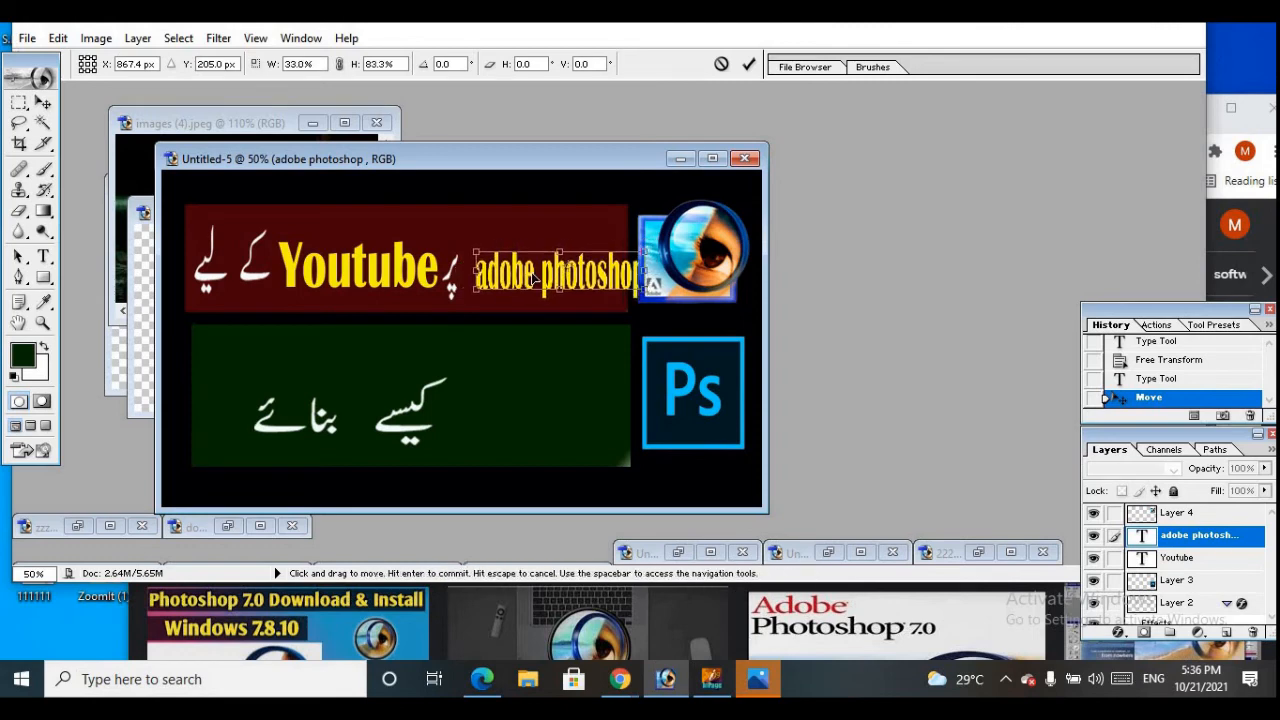
{"action": "left_click_drag", "start_coordinate": [638, 254], "coordinate": [631, 257]}
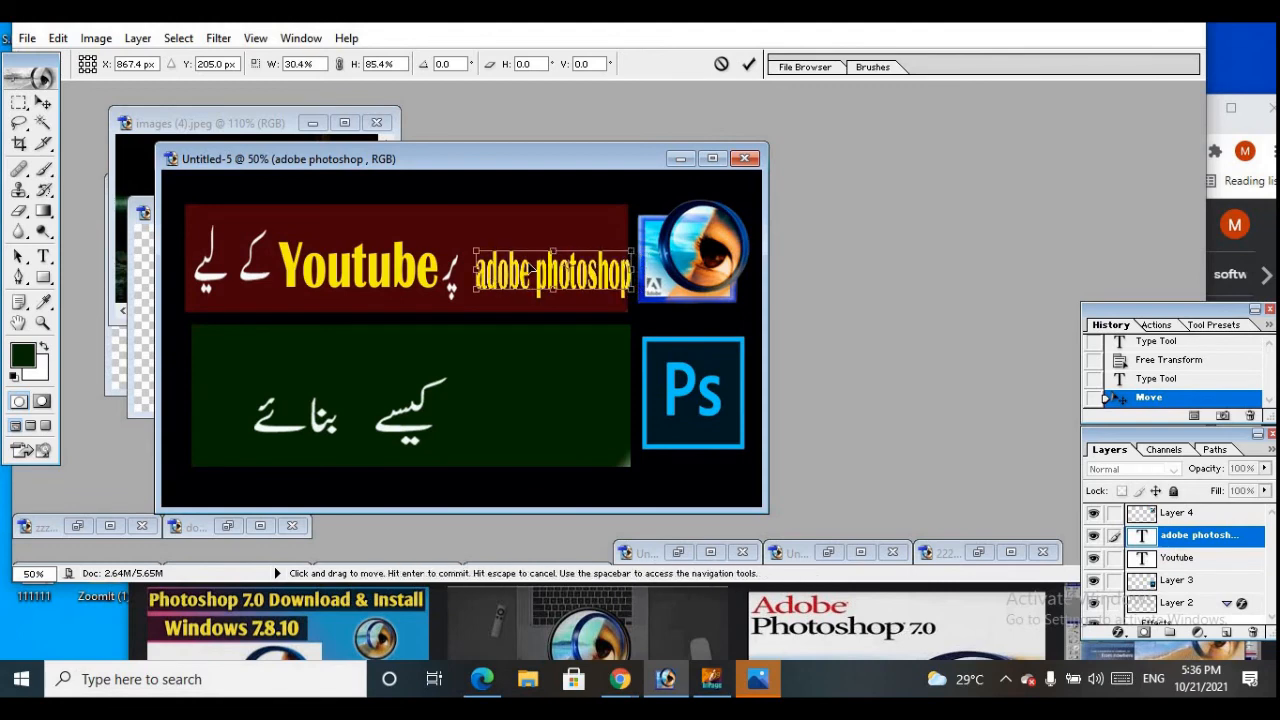
{"action": "left_click_drag", "start_coordinate": [554, 252], "coordinate": [554, 264]}
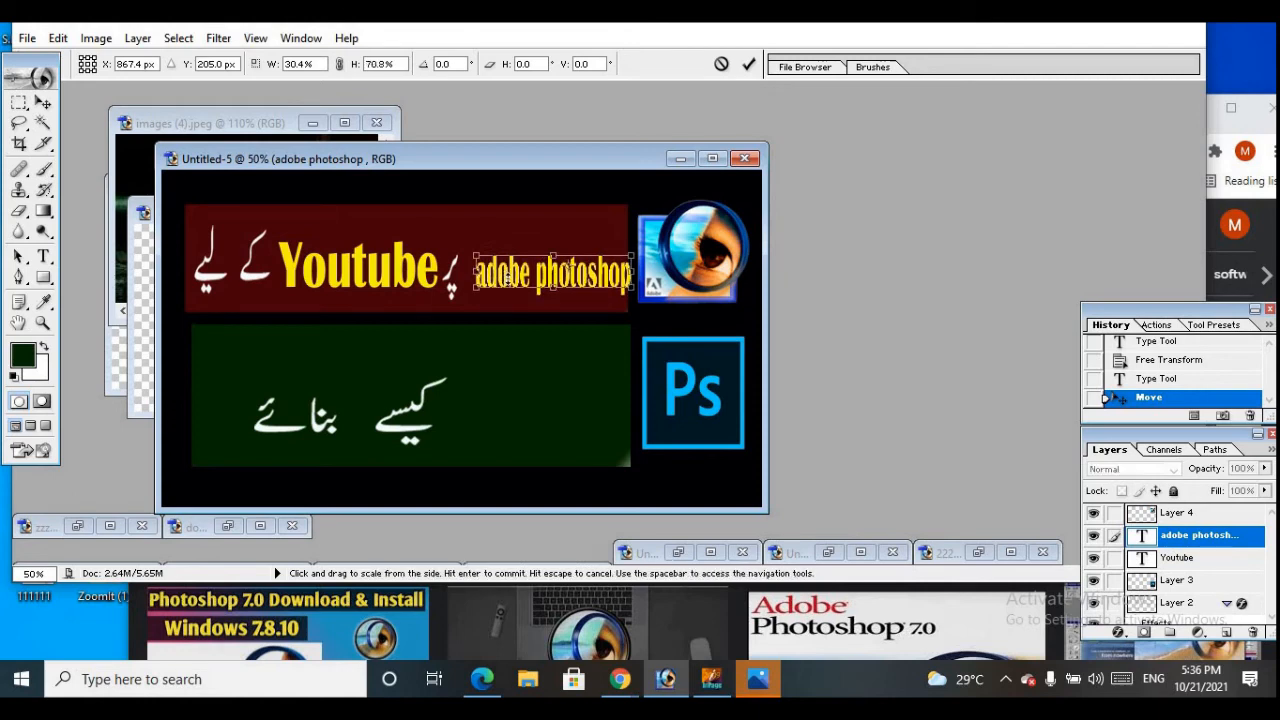
{"action": "left_click_drag", "start_coordinate": [509, 280], "coordinate": [542, 281]}
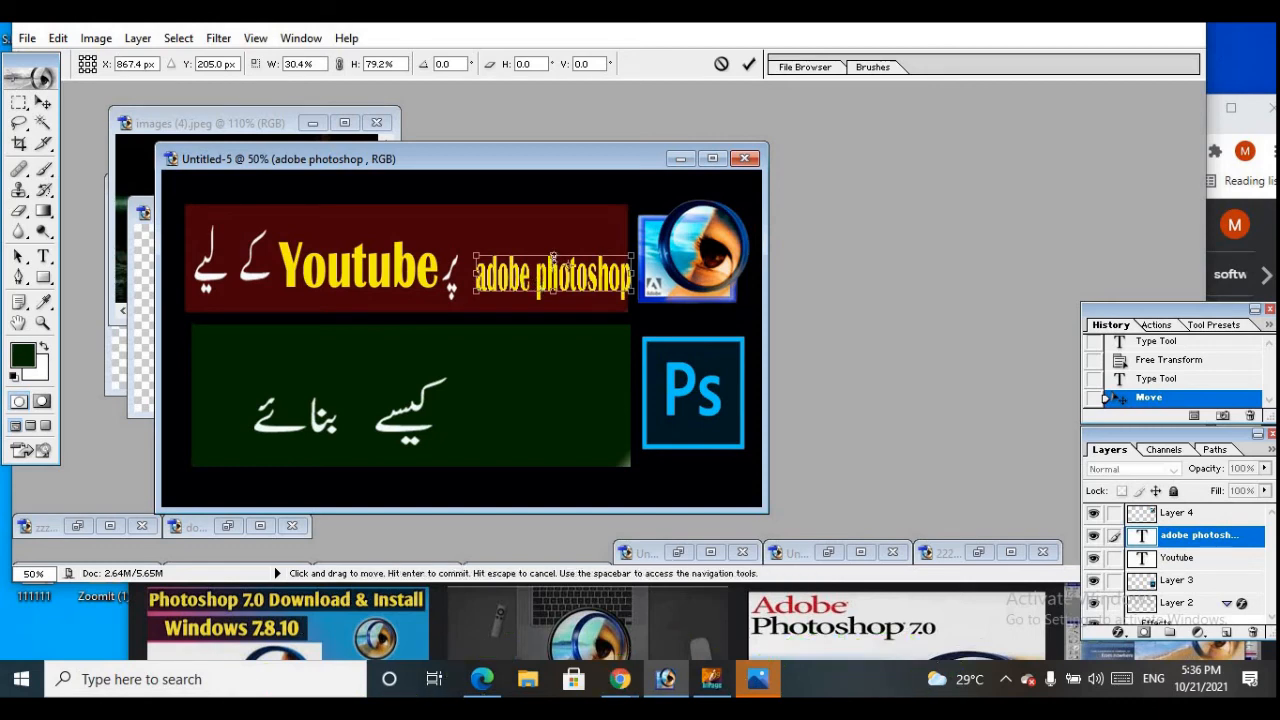
{"action": "left_click_drag", "start_coordinate": [556, 256], "coordinate": [557, 240]}
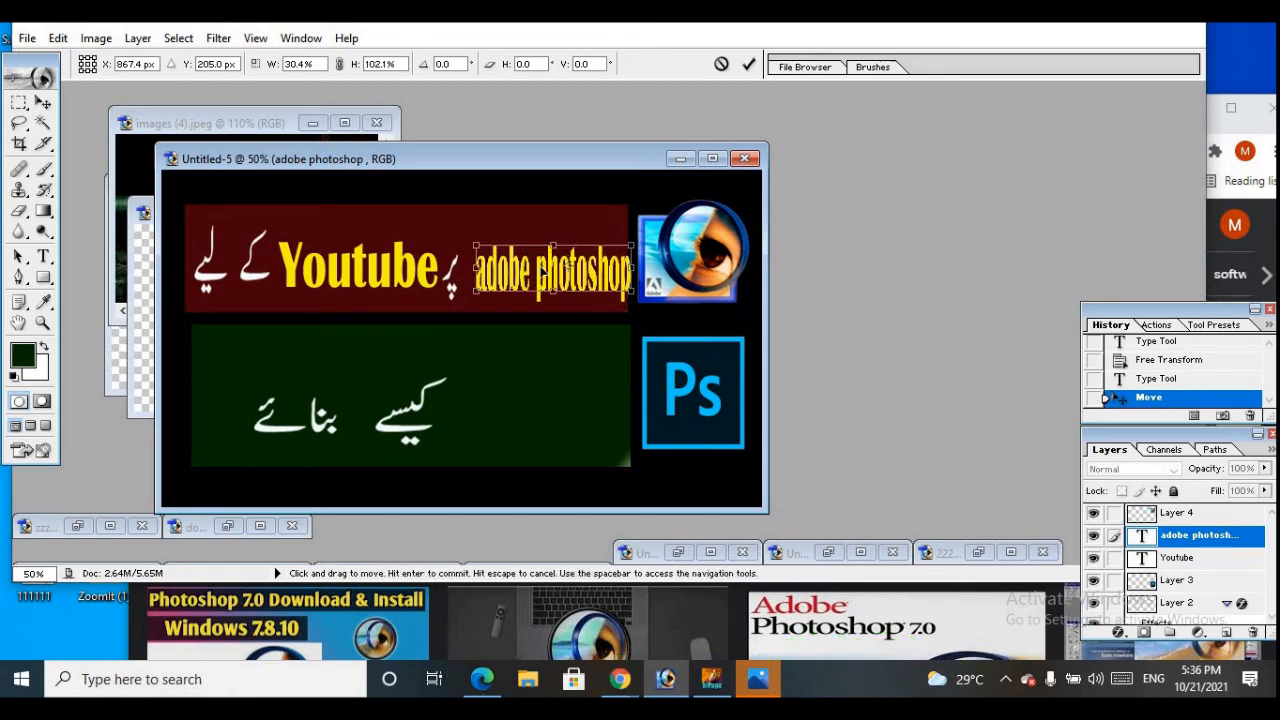
{"action": "left_click_drag", "start_coordinate": [554, 291], "coordinate": [554, 285]}
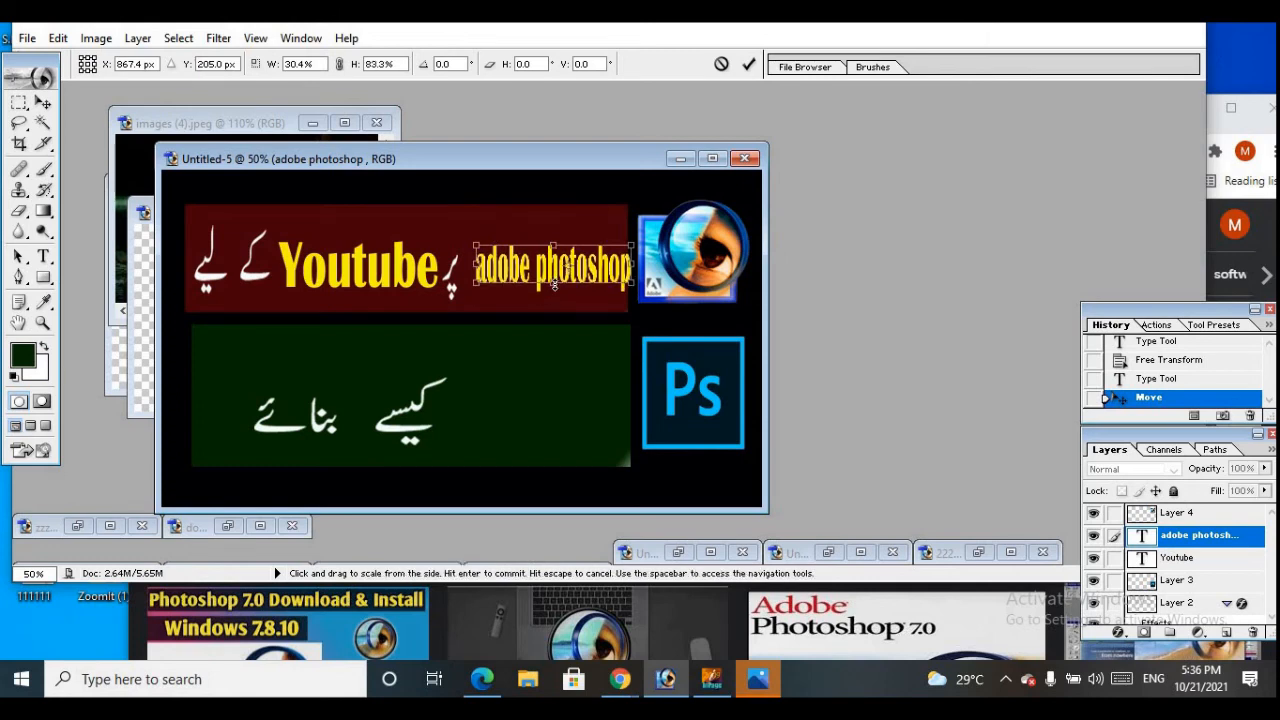
{"action": "left_click", "coordinate": [748, 64]}
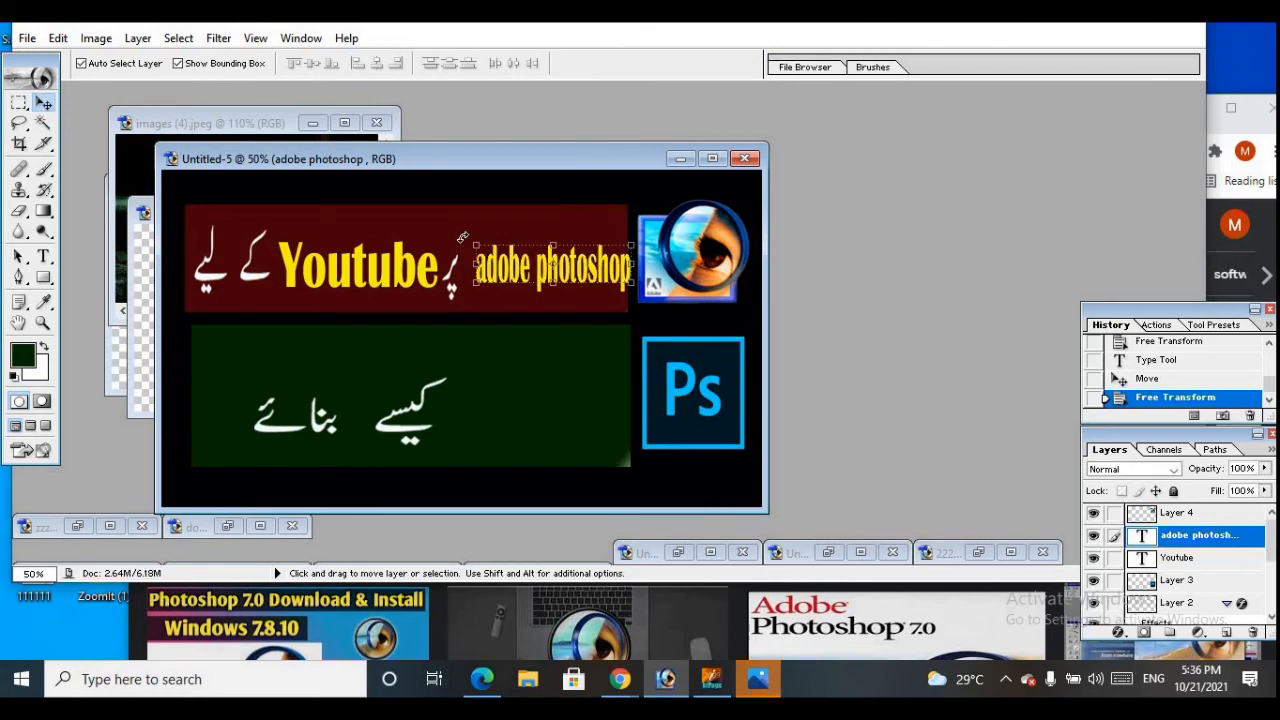
Add the word "thumbnail" as yellow Britannic Bold text on the green bar, directly above the Background layer
{"action": "key", "text": "ctrl+t"}
{"action": "left_click", "coordinate": [44, 101]}
{"action": "left_click", "coordinate": [465, 421]}
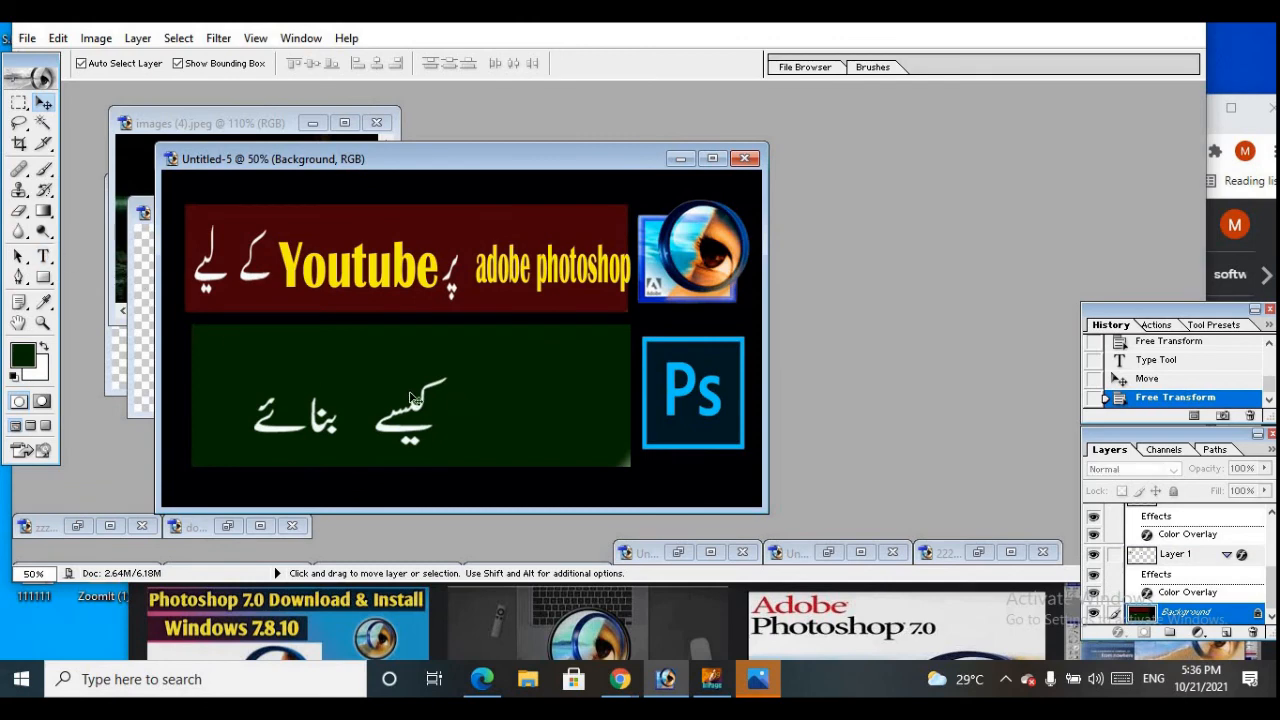
{"action": "left_click", "coordinate": [44, 256]}
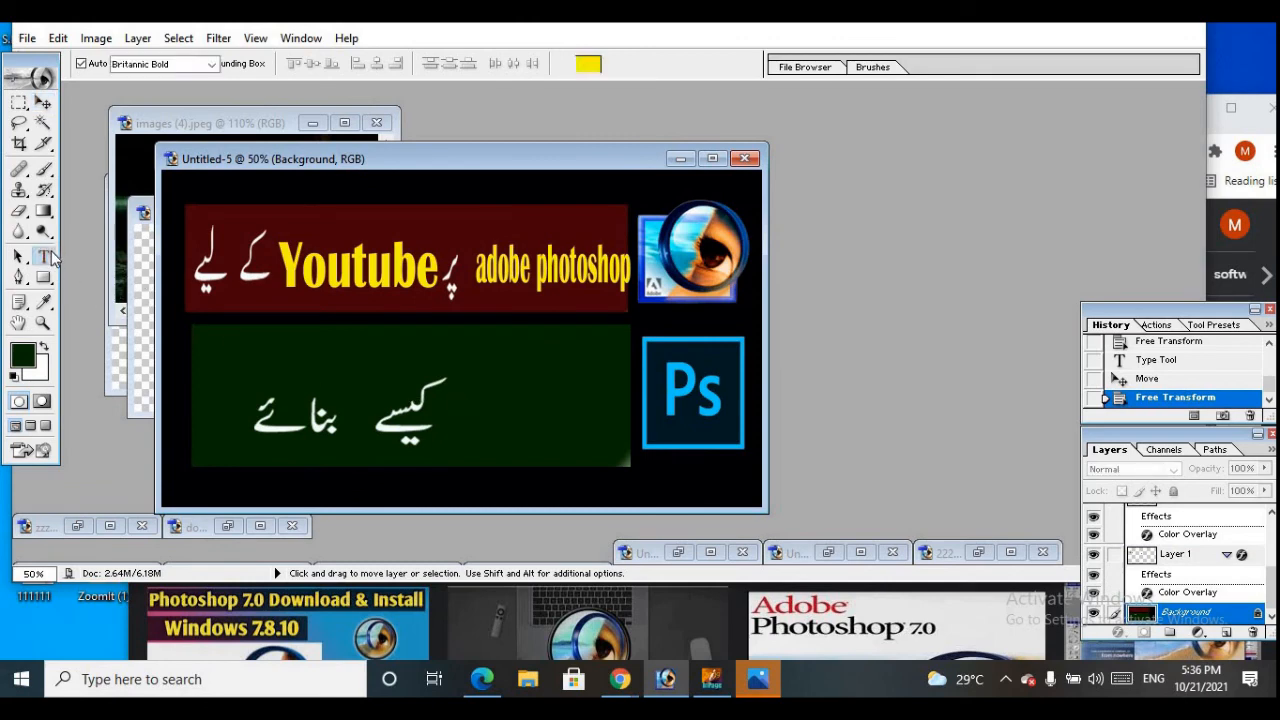
{"action": "left_click", "coordinate": [488, 400]}
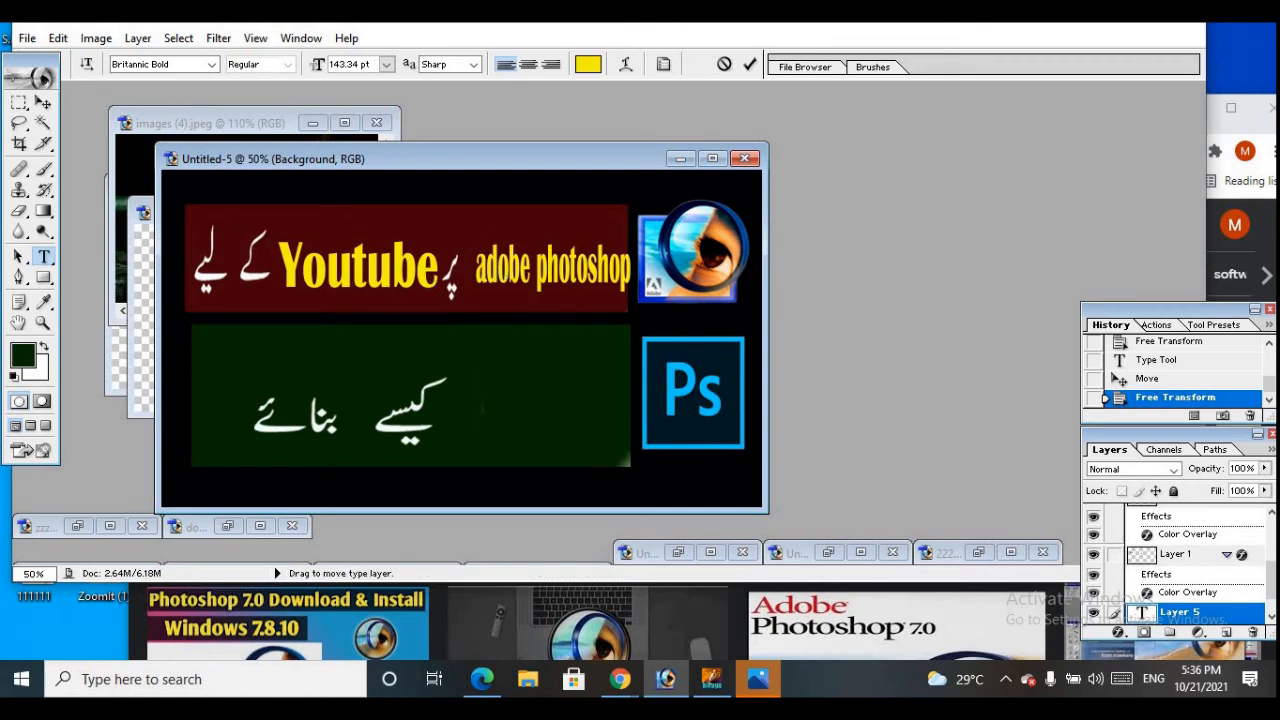
{"action": "left_click", "coordinate": [43, 102]}
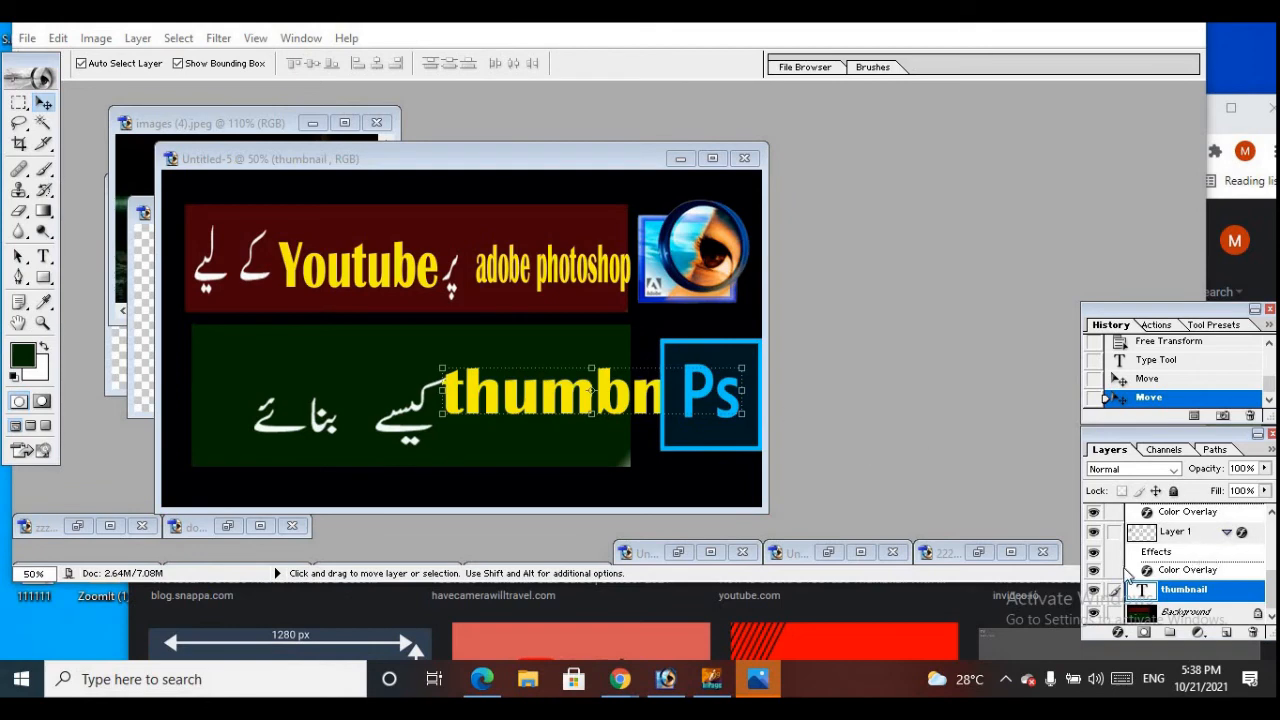
{"action": "scroll", "coordinate": [1229, 575], "scroll_direction": "down", "scroll_amount": 1}
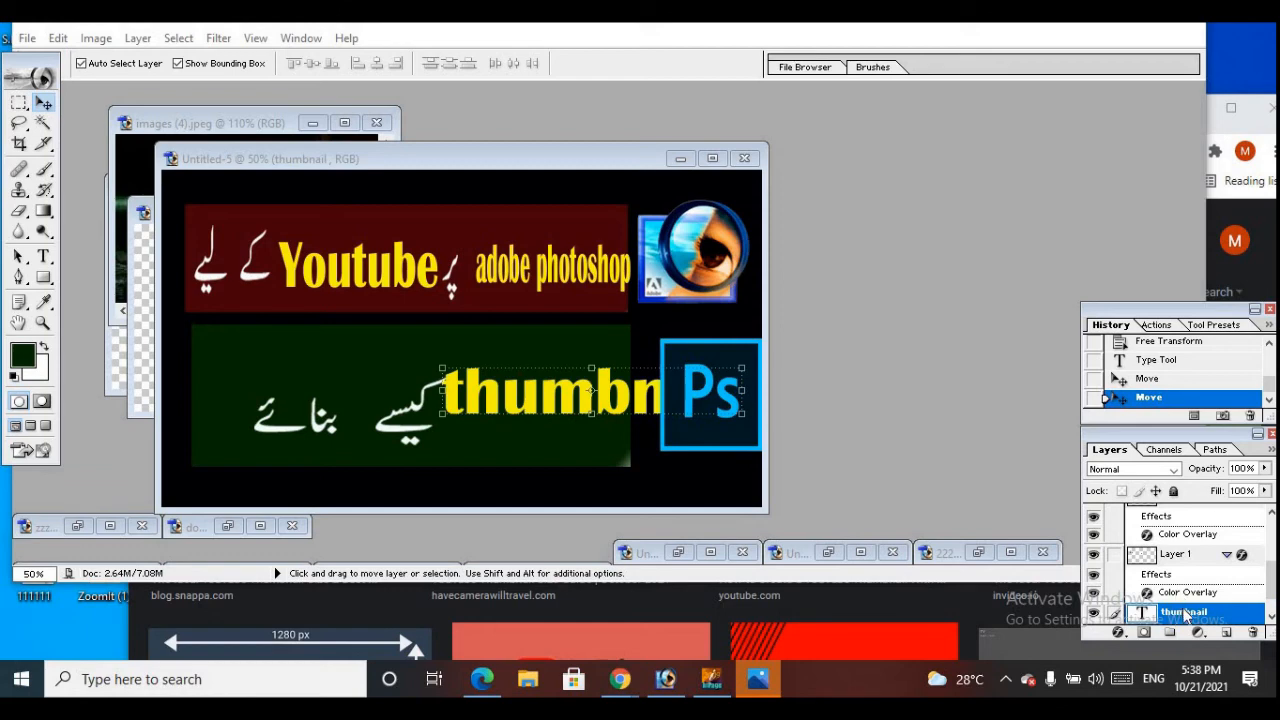
{"action": "scroll", "coordinate": [1185, 614], "scroll_direction": "down", "scroll_amount": 1}
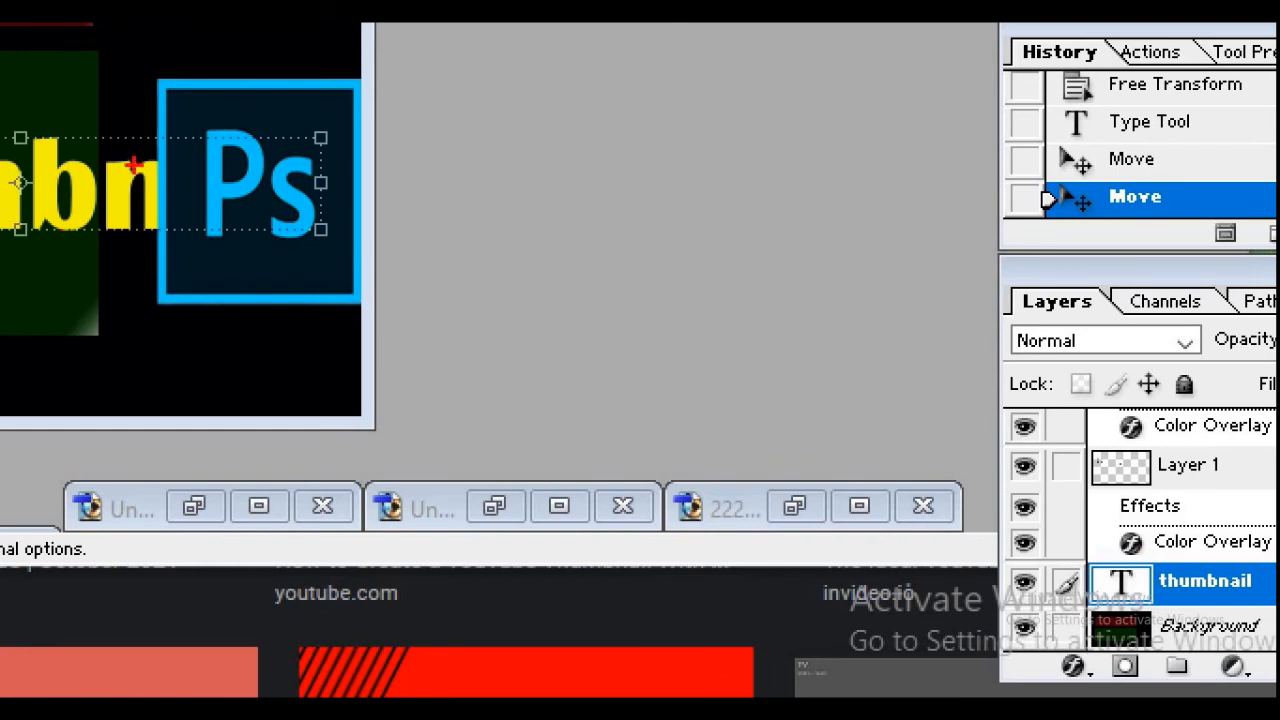
{"action": "mouse_move", "coordinate": [132, 126]}
{"action": "left_mouse_down"}
{"action": "mouse_move", "coordinate": [300, 114]}
{"action": "mouse_move", "coordinate": [276, 256]}
{"action": "mouse_move", "coordinate": [5, 205]}
{"action": "mouse_move", "coordinate": [147, 125]}
{"action": "left_mouse_up"}
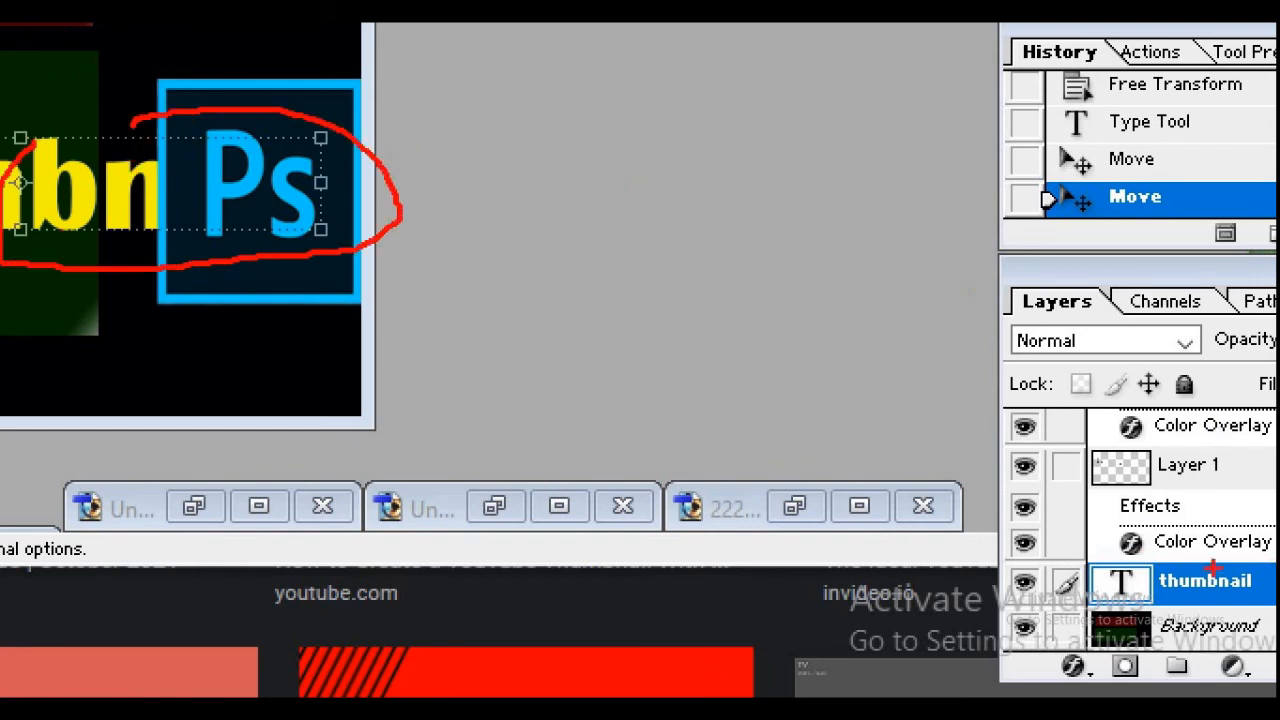
{"action": "mouse_move", "coordinate": [1150, 480]}
{"action": "left_mouse_down"}
{"action": "mouse_move", "coordinate": [1127, 387]}
{"action": "mouse_move", "coordinate": [1207, 475]}
{"action": "mouse_move", "coordinate": [1123, 479]}
{"action": "mouse_move", "coordinate": [1162, 496]}
{"action": "mouse_move", "coordinate": [1071, 505]}
{"action": "mouse_move", "coordinate": [1080, 519]}
{"action": "mouse_move", "coordinate": [1210, 508]}
{"action": "left_mouse_up"}
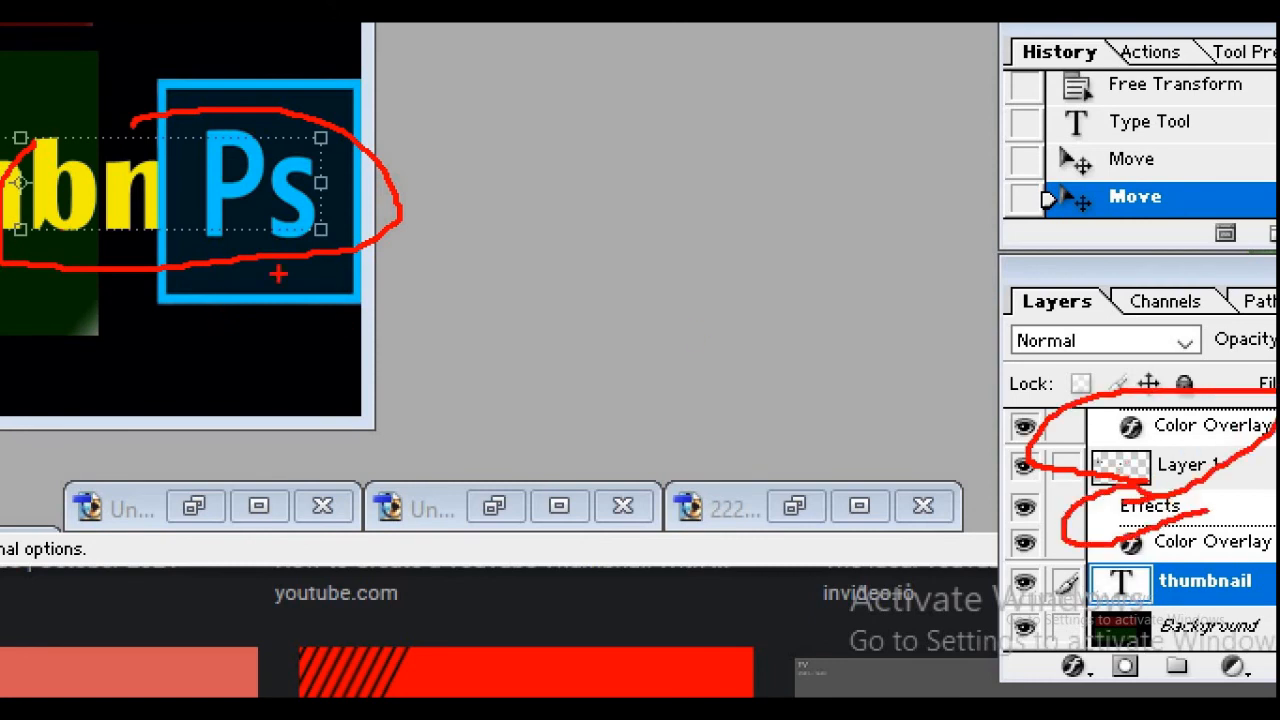
{"action": "key", "text": "Escape"}
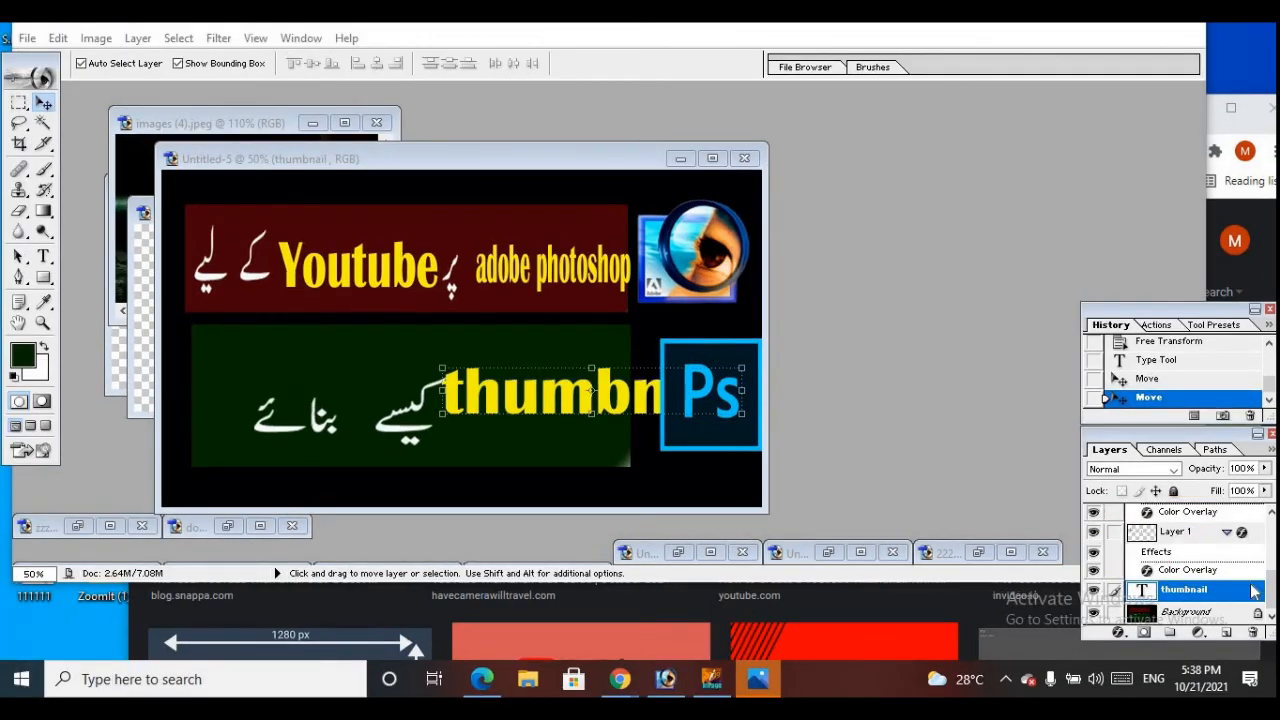
Shrink the "thumbnail" text to about 52.5% width and 89.8% height and move it beside the Urdu word on the green bar
{"action": "left_click", "coordinate": [1185, 569]}
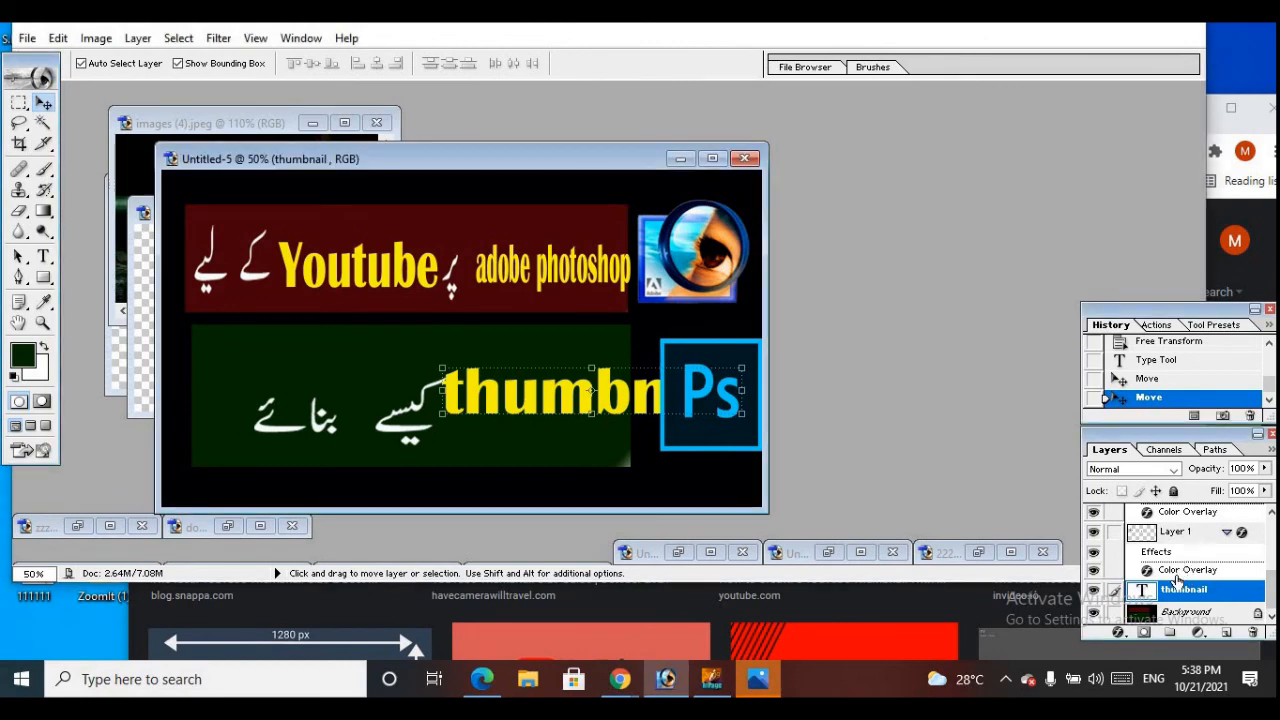
{"action": "left_click", "coordinate": [1179, 572]}
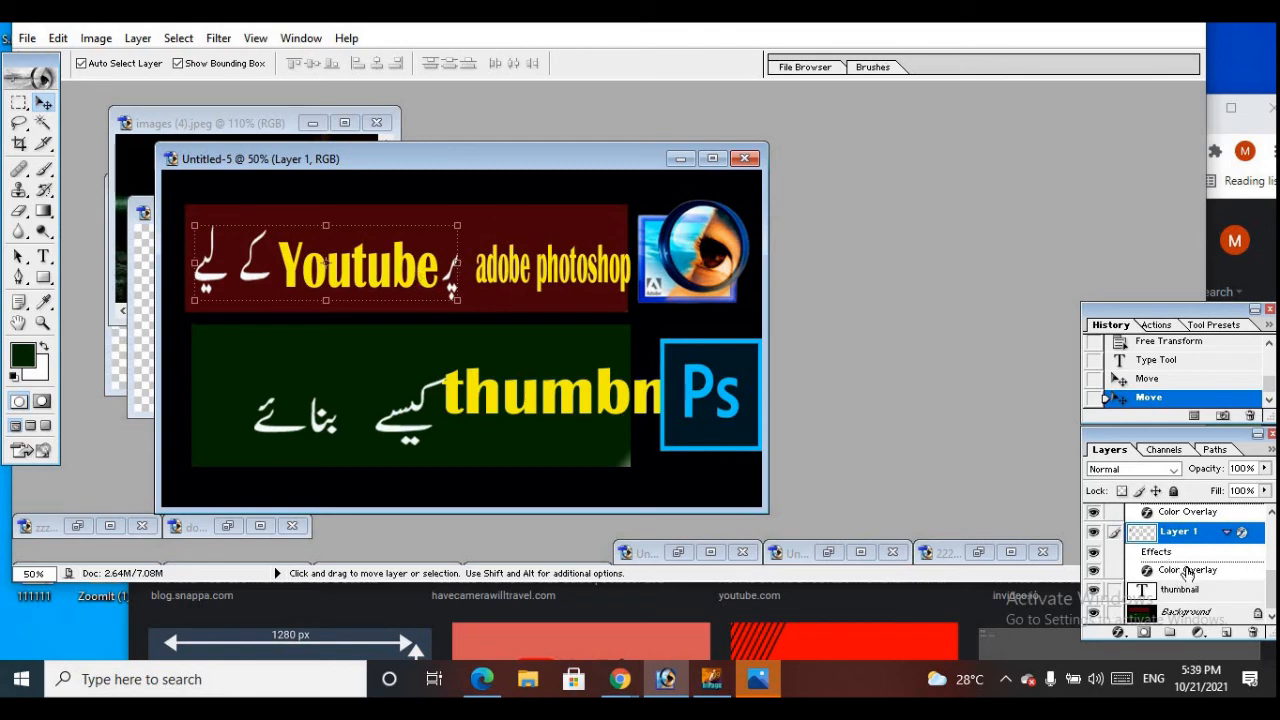
{"action": "left_click", "coordinate": [1160, 591]}
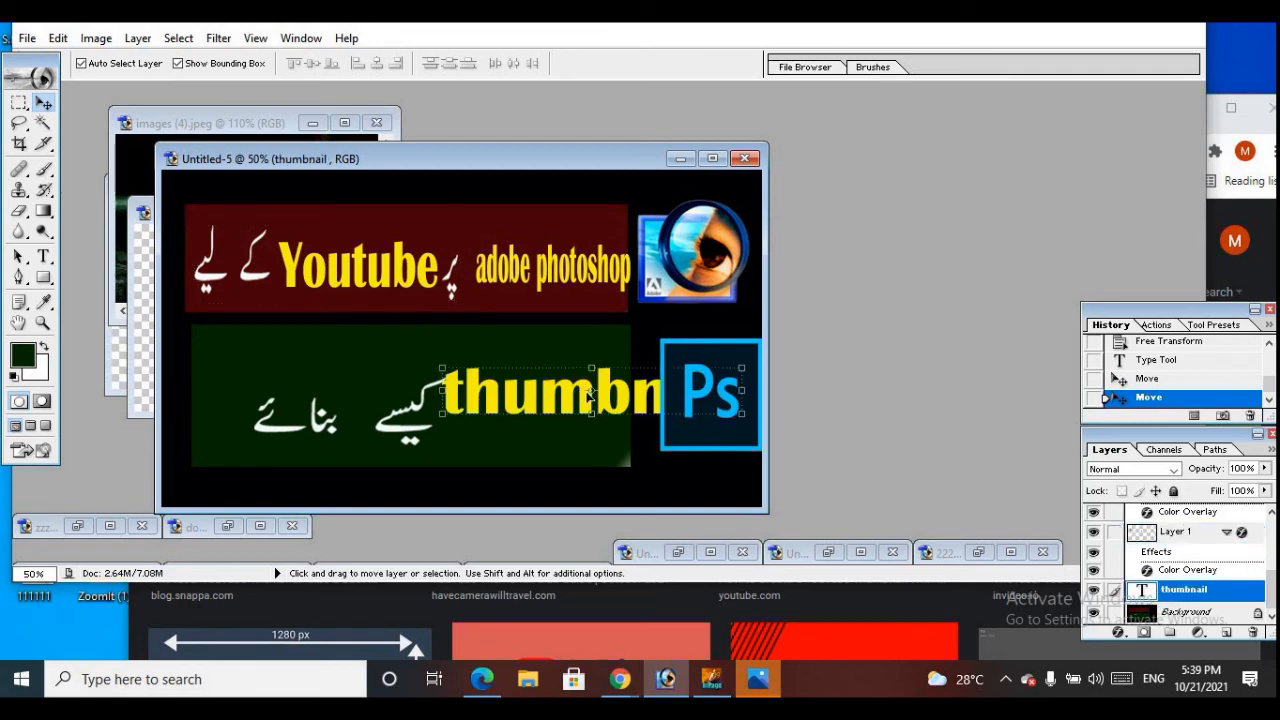
{"action": "left_click_drag", "start_coordinate": [583, 393], "coordinate": [496, 385]}
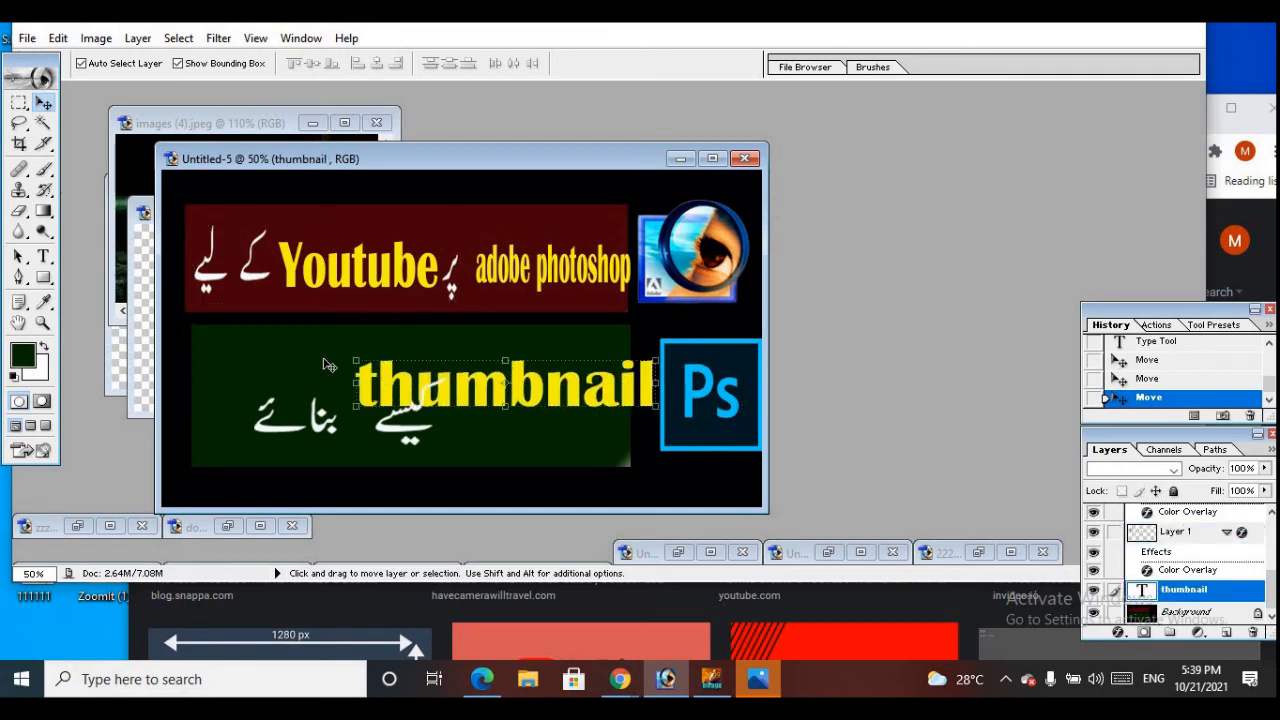
{"action": "left_click_drag", "start_coordinate": [349, 358], "coordinate": [497, 366]}
{"action": "left_click_drag", "start_coordinate": [606, 374], "coordinate": [581, 404]}
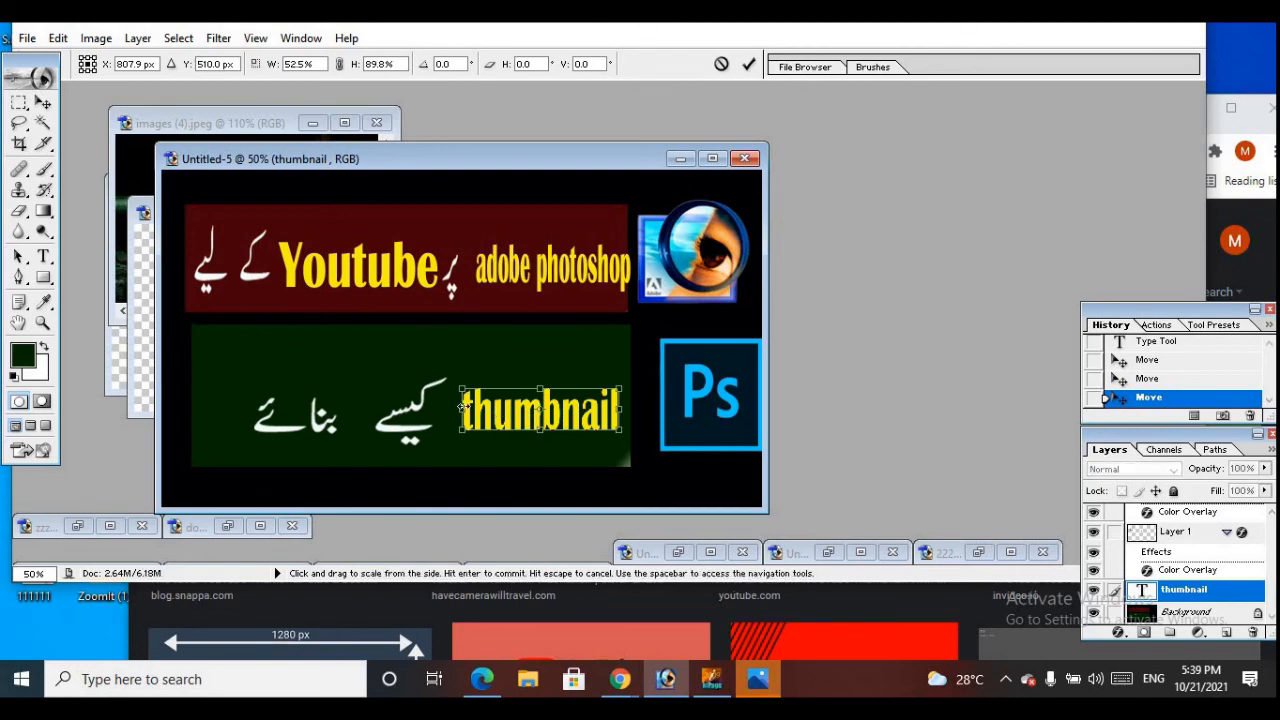
{"action": "left_click", "coordinate": [44, 256]}
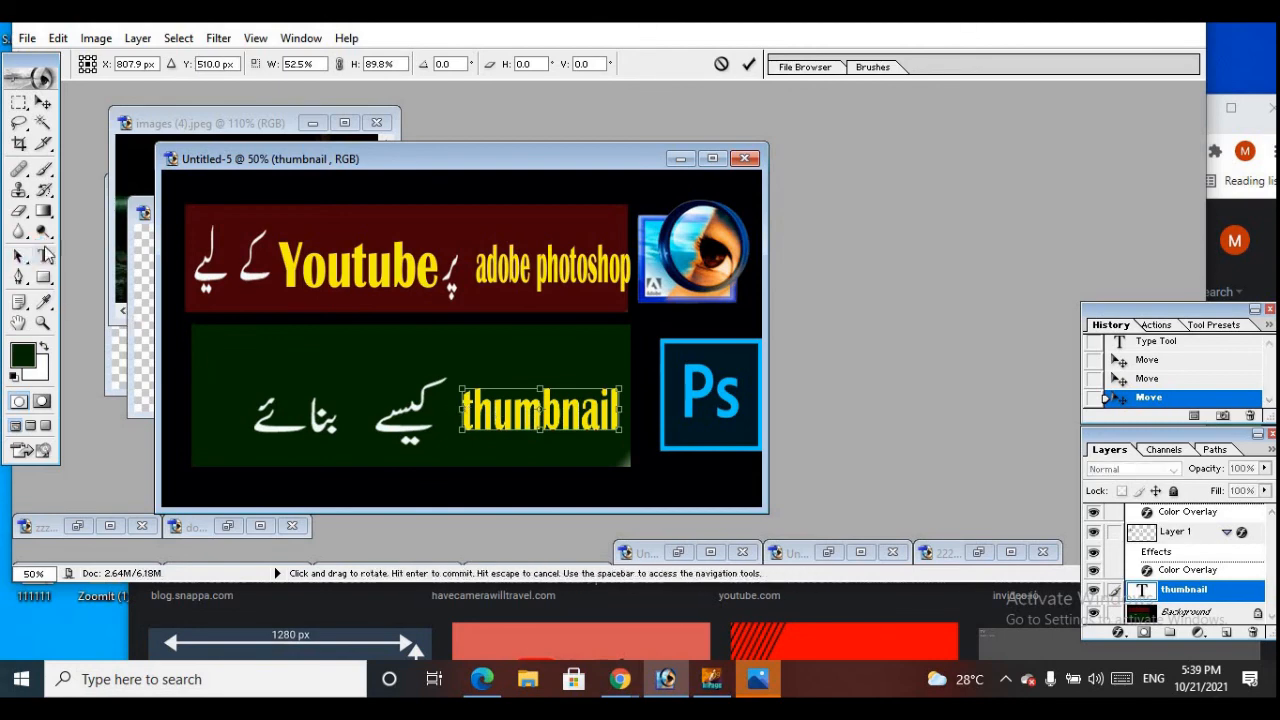
{"action": "left_click", "coordinate": [474, 410]}
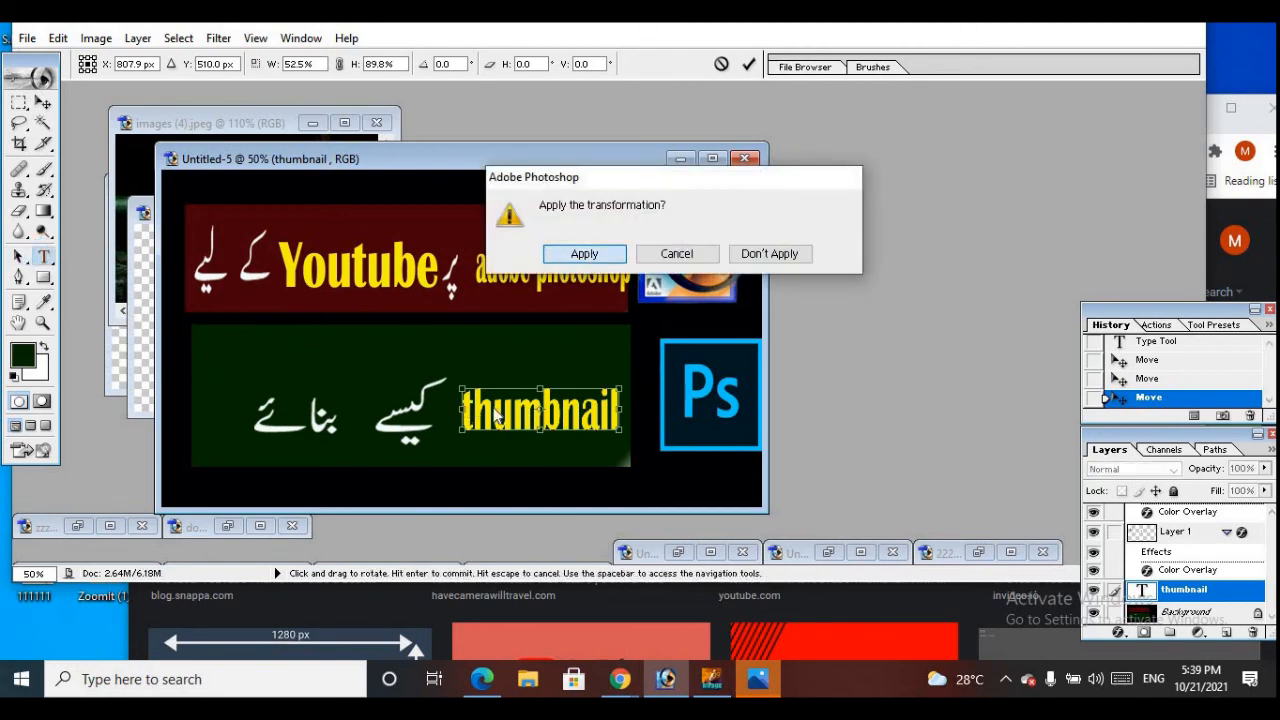
{"action": "left_click", "coordinate": [590, 254]}
Capitalize the first letter of the "thumbnail" text so it reads "Thumbnail"
{"action": "left_click", "coordinate": [477, 410]}
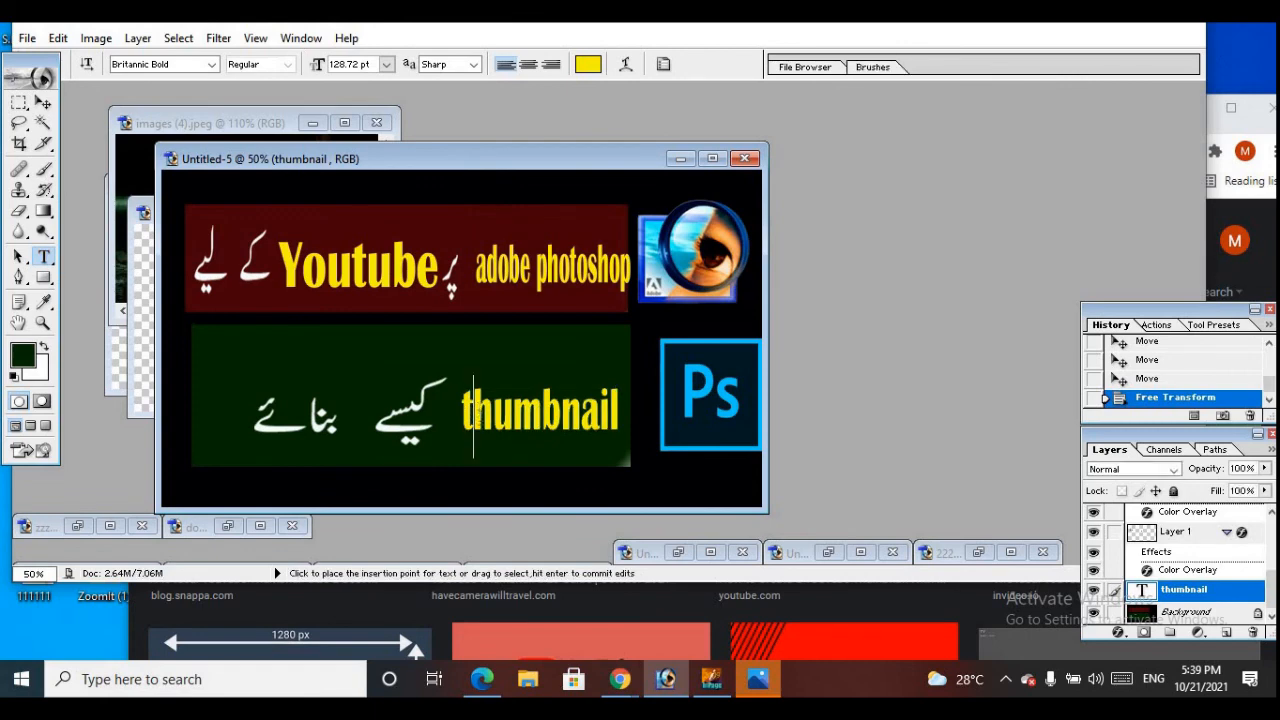
{"action": "key", "text": "Delete"}
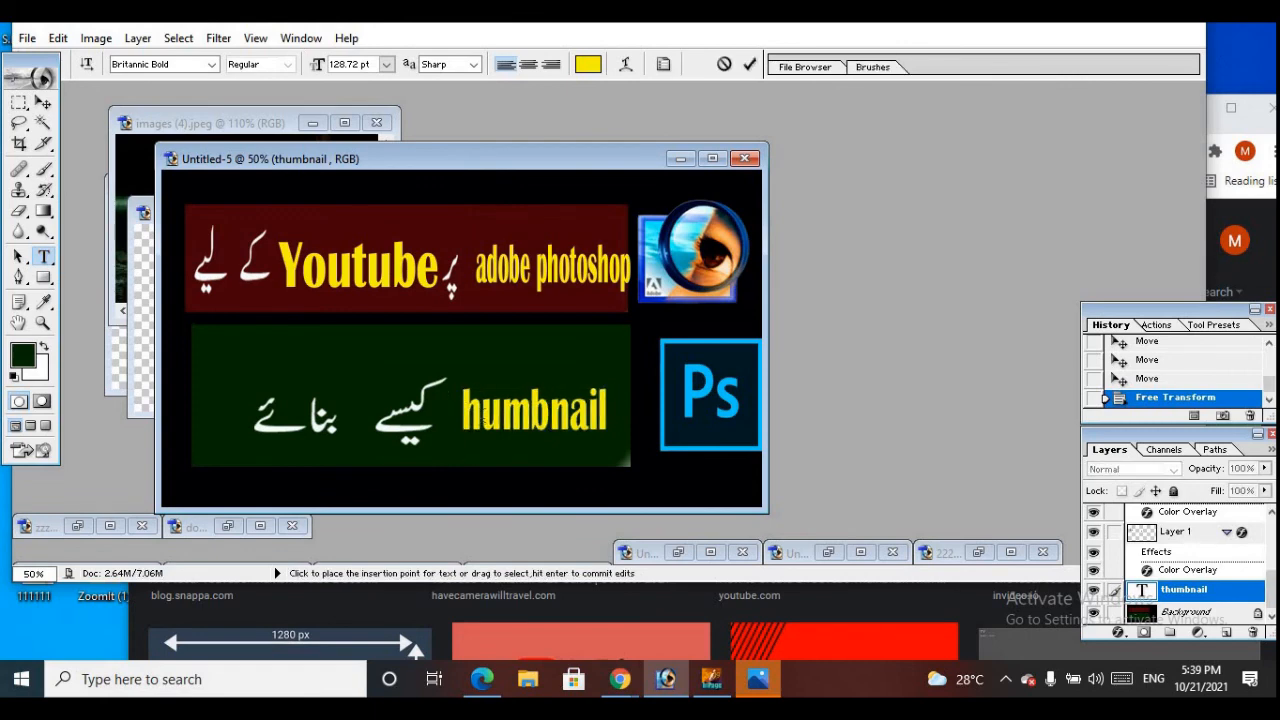
{"action": "type", "text": "T"}
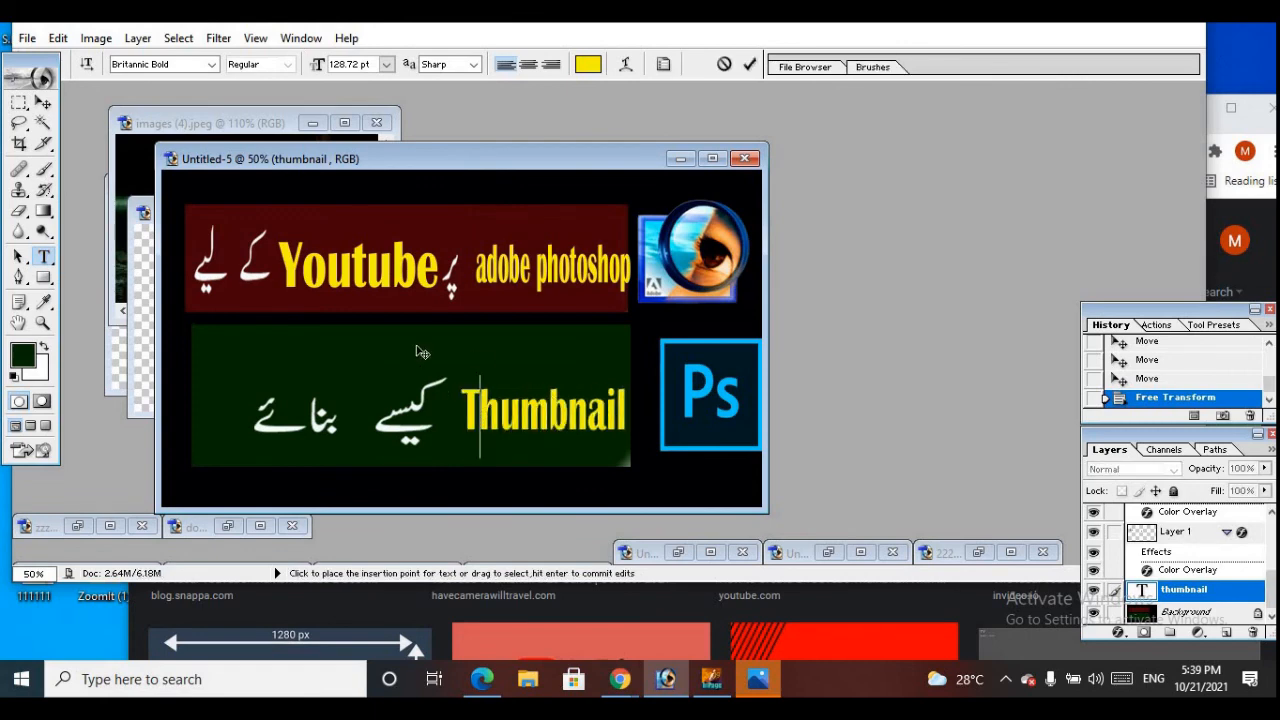
{"action": "left_click", "coordinate": [43, 103]}
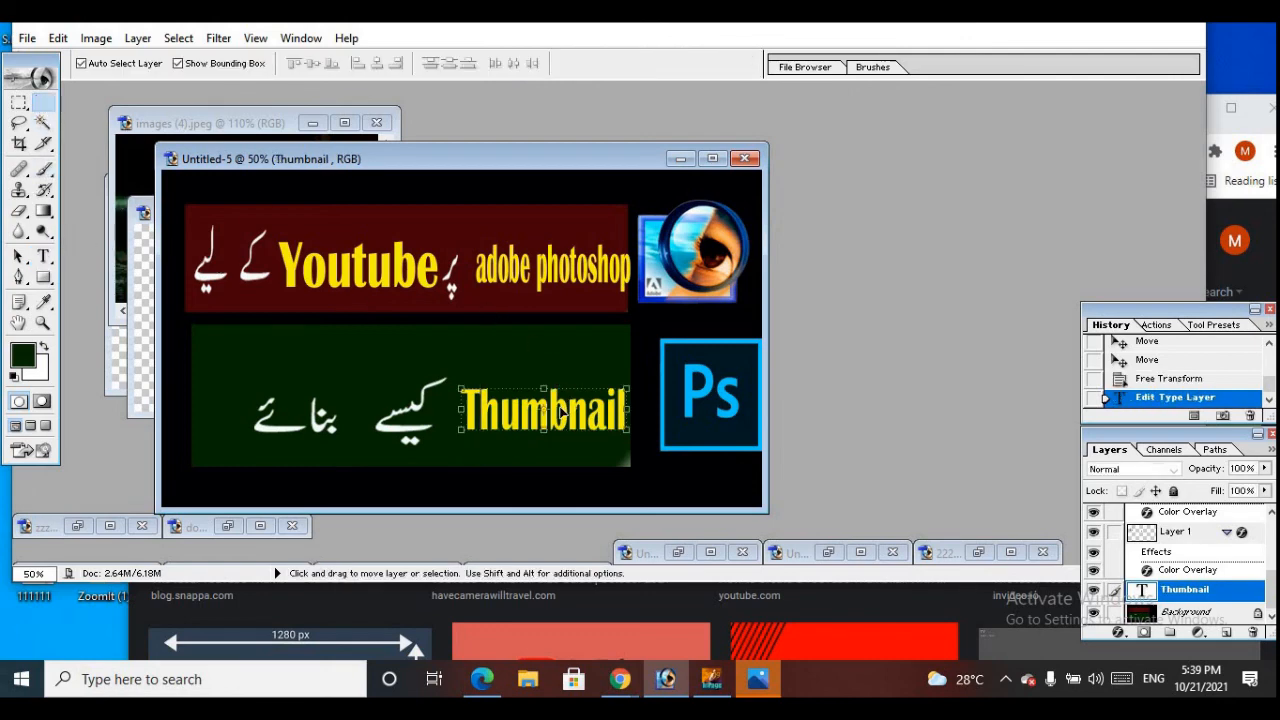
Move the "Thumbnail" text closer to the Urdu word and enlarge it to about 109.7% width and 131.8% height
{"action": "left_click_drag", "start_coordinate": [566, 395], "coordinate": [556, 399]}
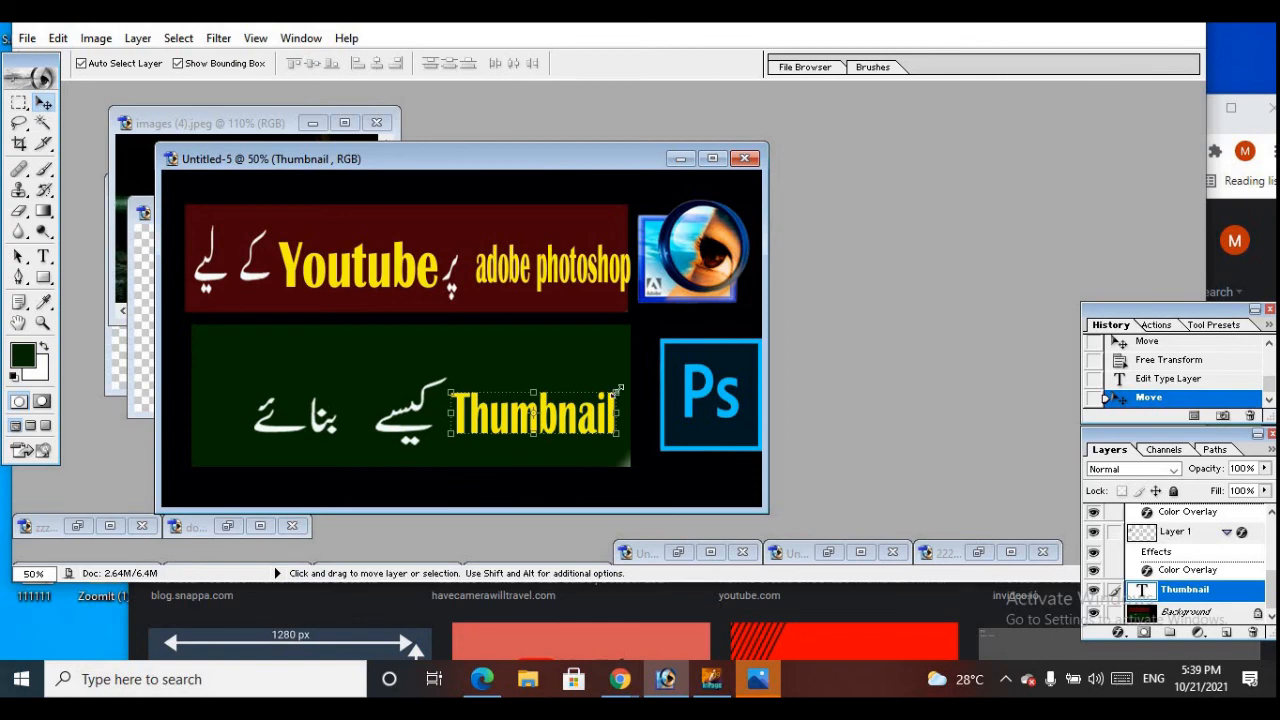
{"action": "left_click_drag", "start_coordinate": [630, 372], "coordinate": [634, 377]}
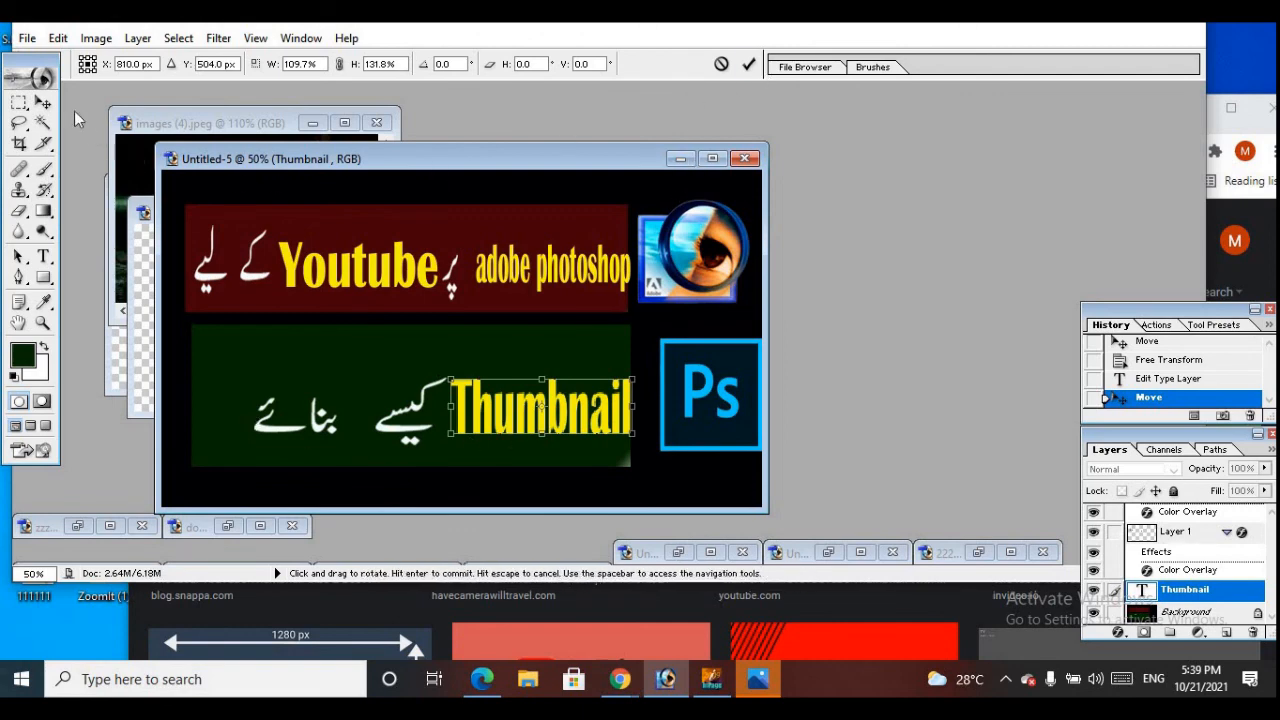
{"action": "left_click", "coordinate": [44, 104]}
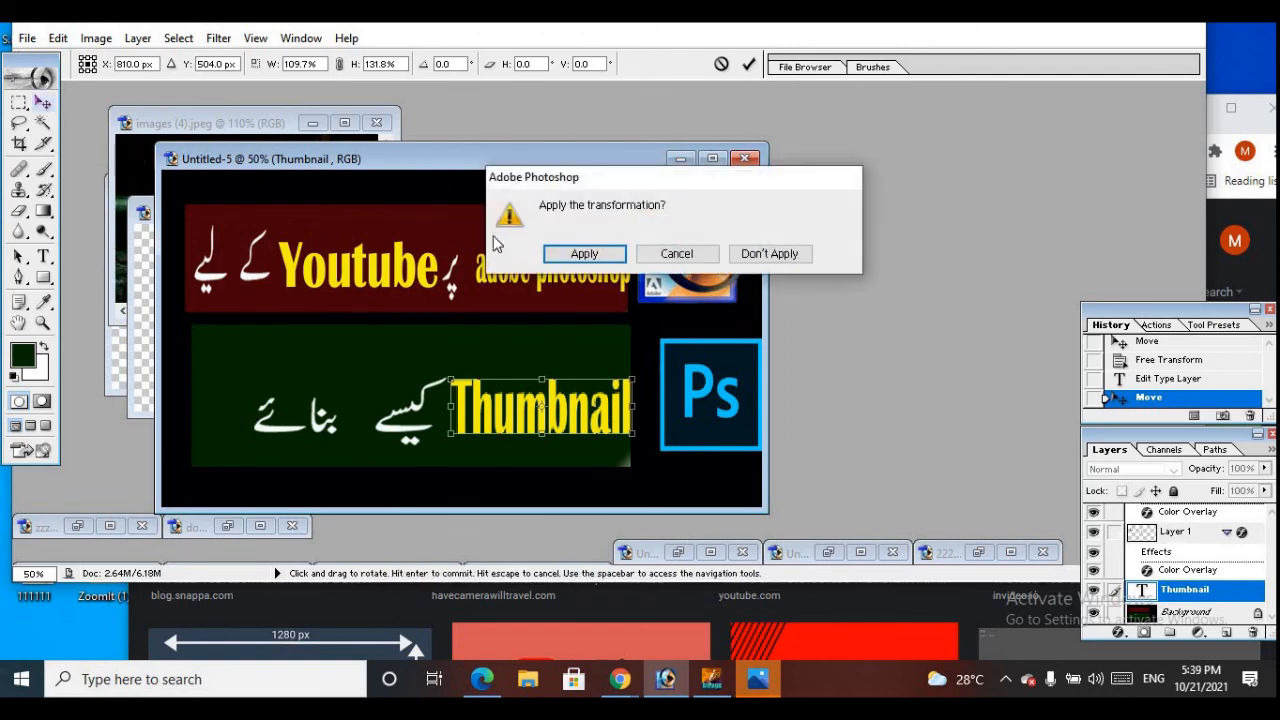
{"action": "left_click", "coordinate": [586, 253]}
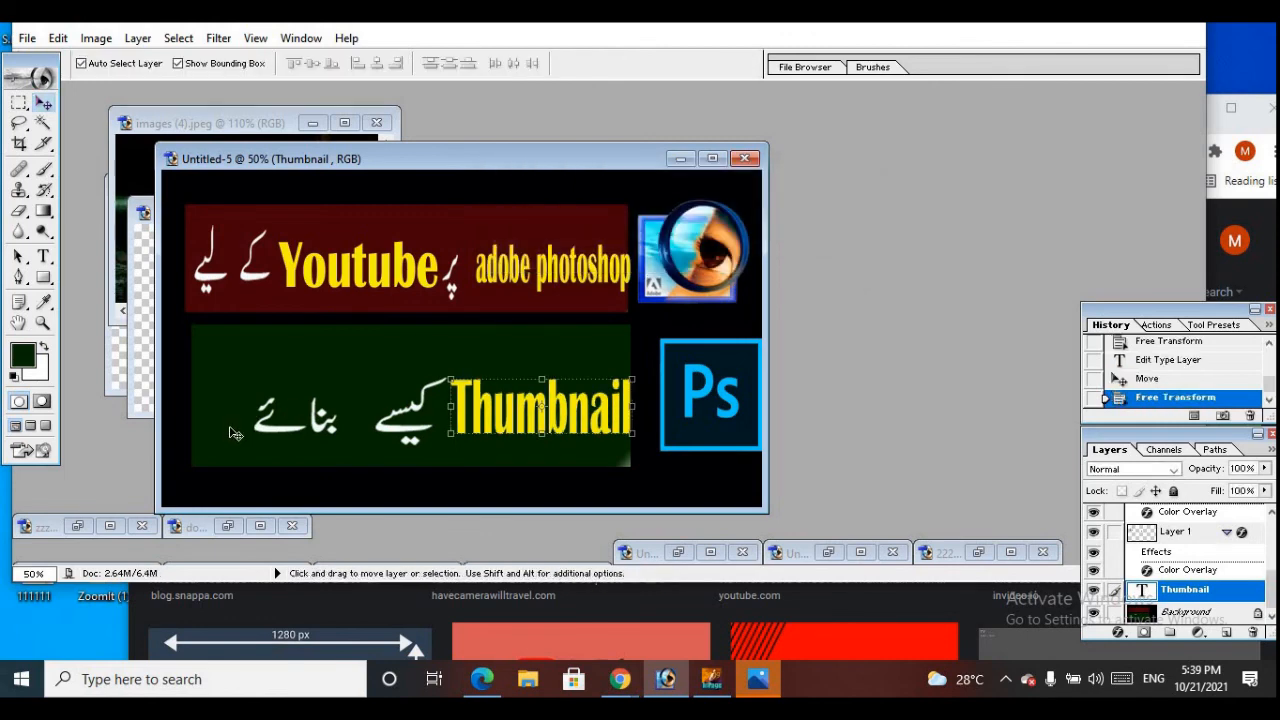
Add a yellow Britannic Bold "?" as a separate text layer after the last Urdu word on the green bar
{"action": "left_click", "coordinate": [43, 256]}
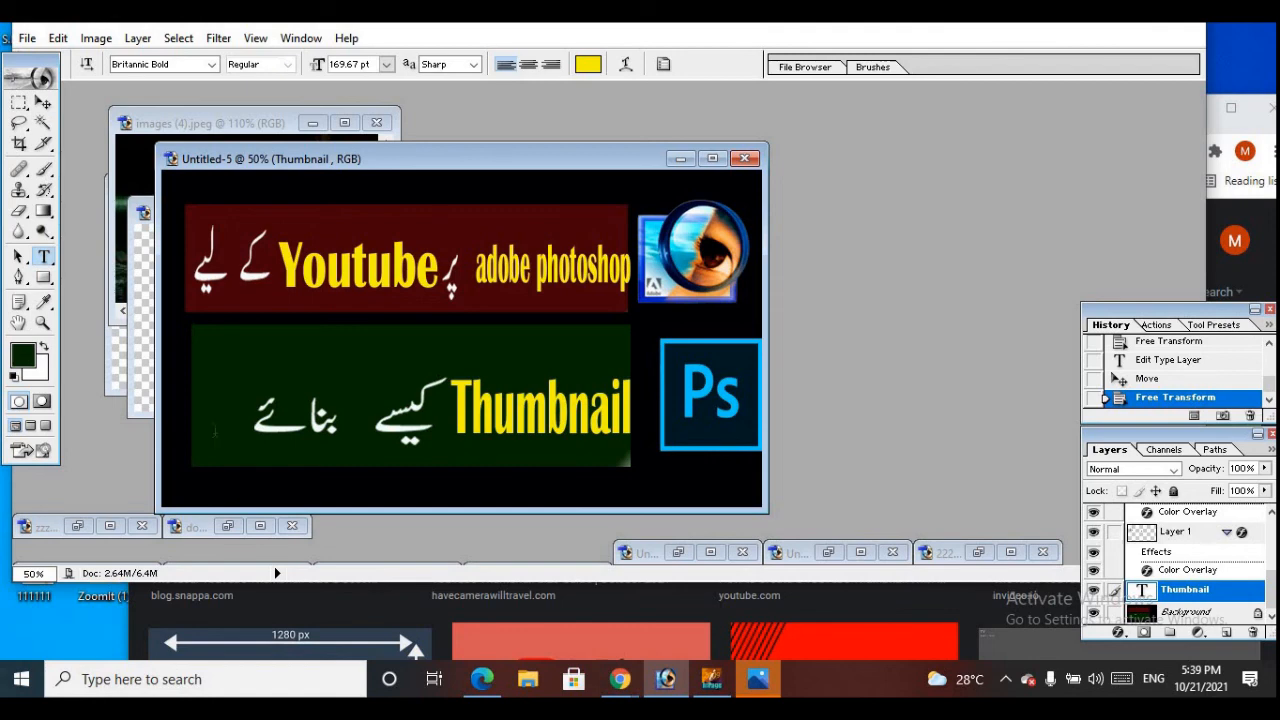
{"action": "left_click", "coordinate": [232, 428]}
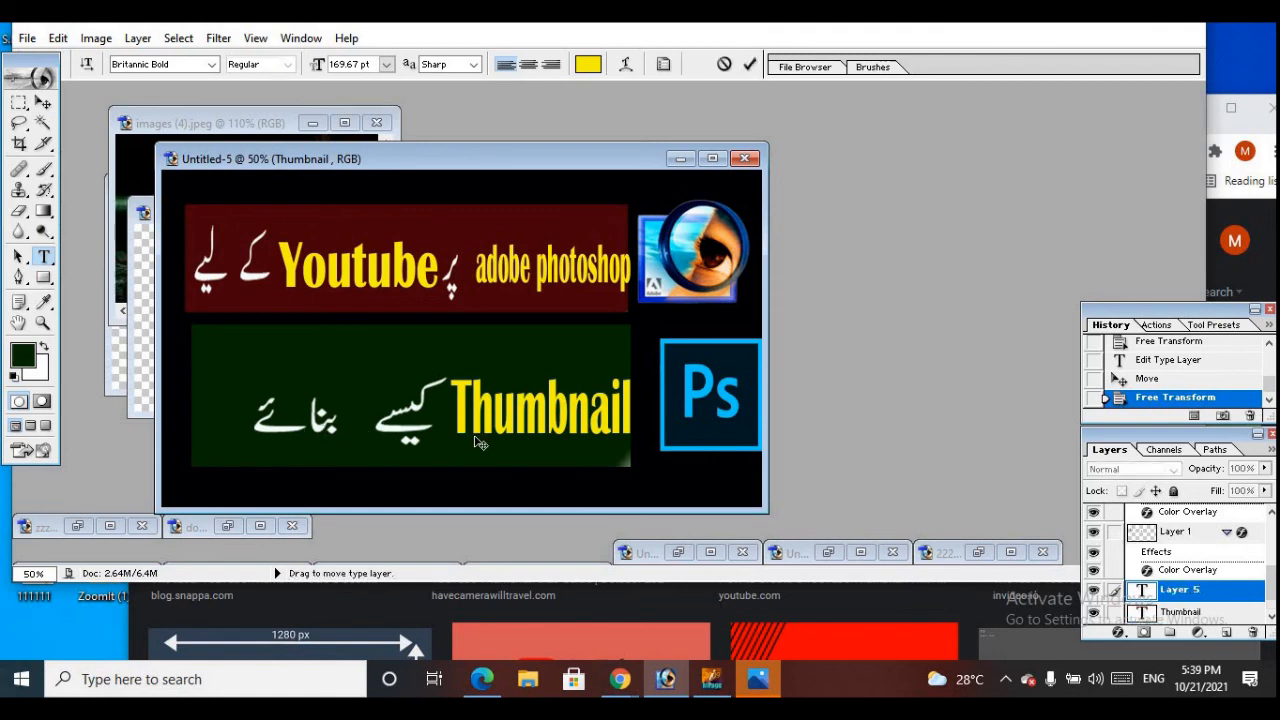
{"action": "type", "text": "/"}
{"action": "key", "text": "BackSpace"}
{"action": "type", "text": "?"}
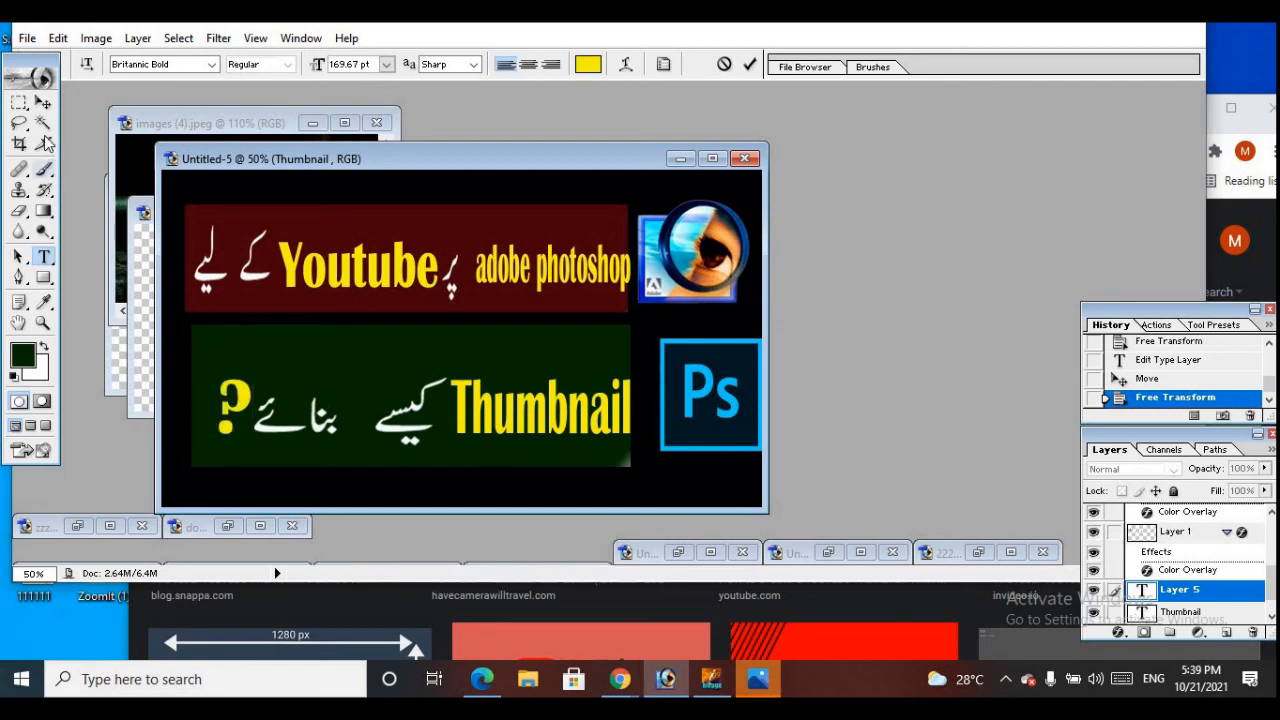
{"action": "left_click", "coordinate": [43, 102]}
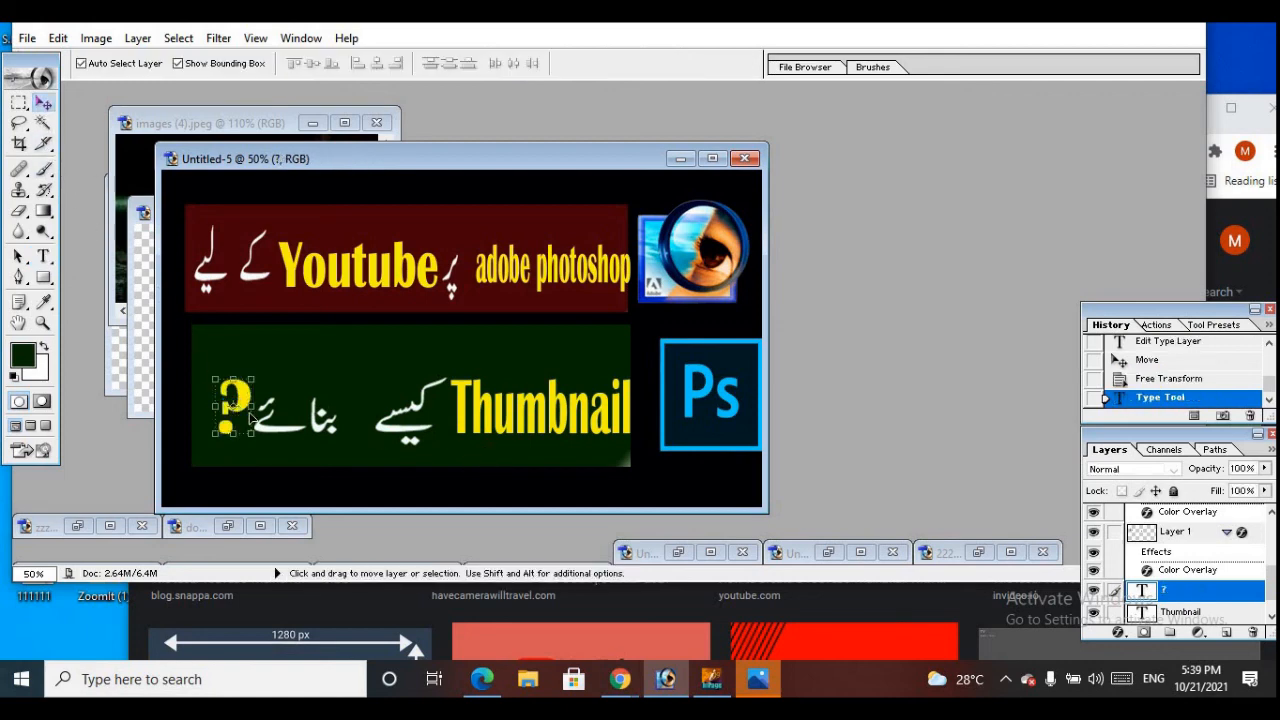
Mirror the question mark horizontally, enlarge it to about 159.1% height and place it at the Urdu sentence's end on the green bar
{"action": "key", "text": "ctrl+t"}
{"action": "mouse_move", "coordinate": [252, 407]}
{"action": "left_mouse_down"}
{"action": "mouse_move", "coordinate": [184, 413]}
{"action": "mouse_move", "coordinate": [231, 417]}
{"action": "left_mouse_up"}
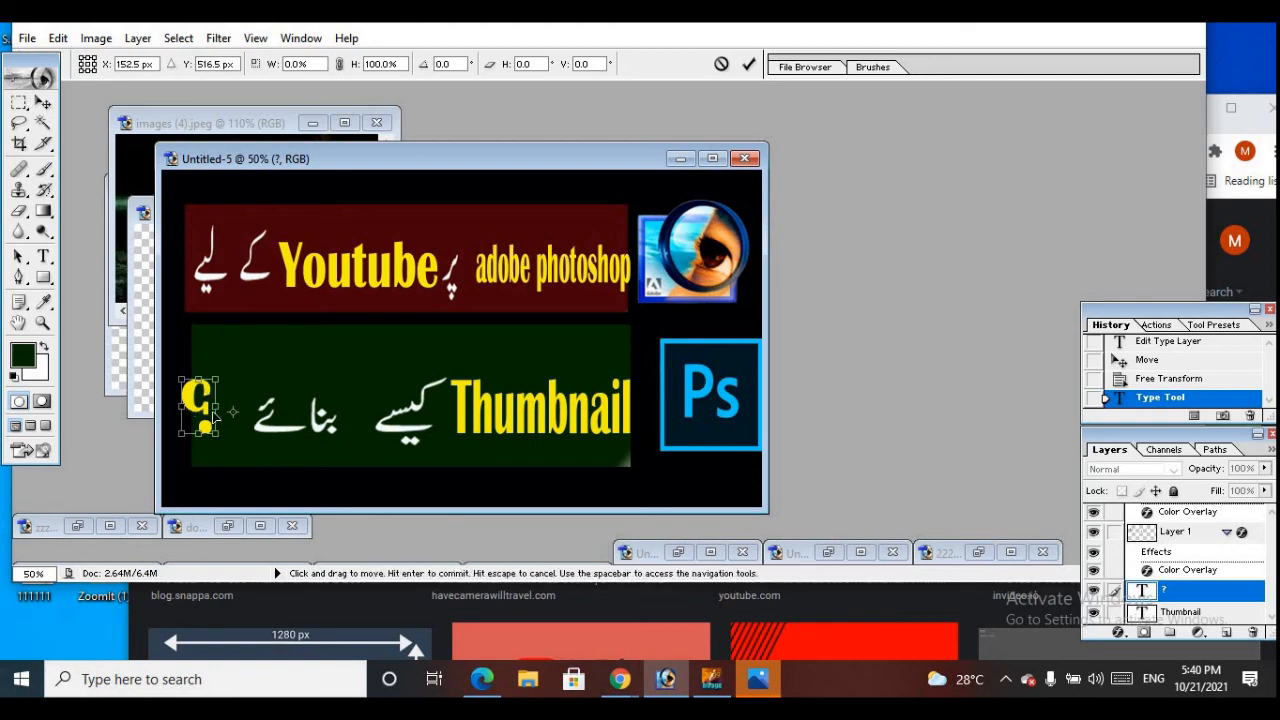
{"action": "left_click_drag", "start_coordinate": [213, 391], "coordinate": [240, 404]}
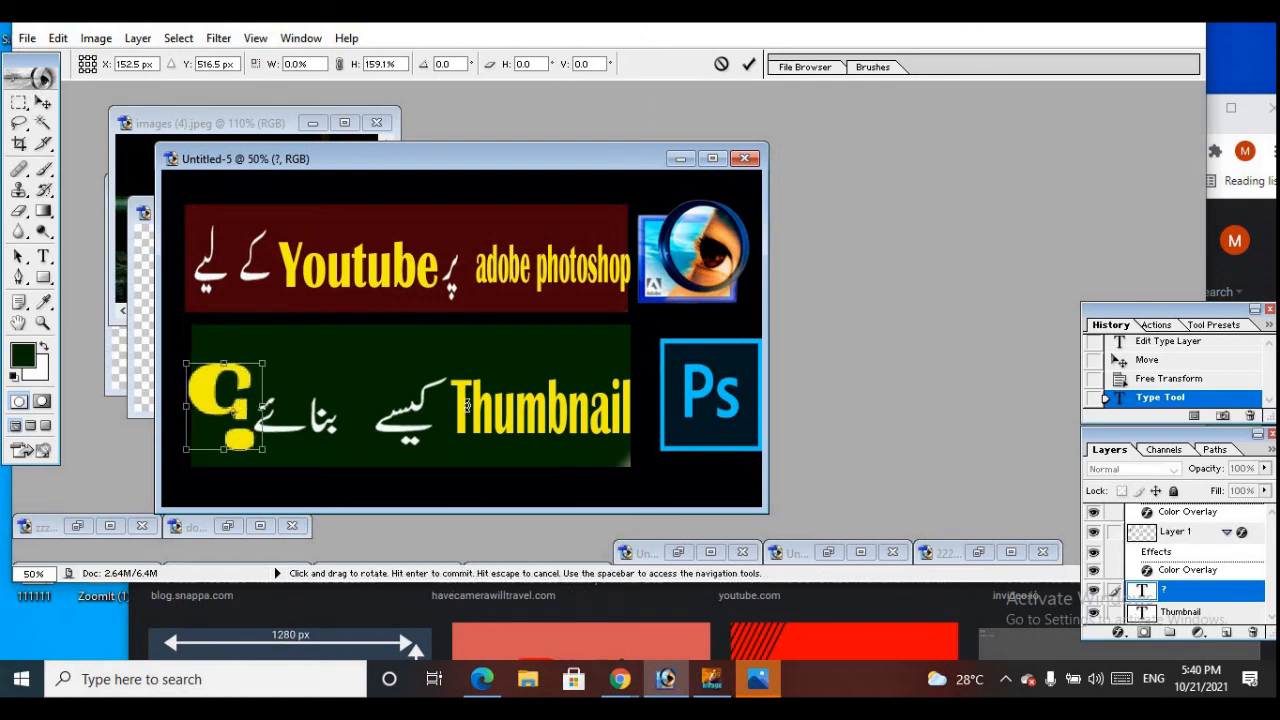
{"action": "left_click", "coordinate": [749, 64]}
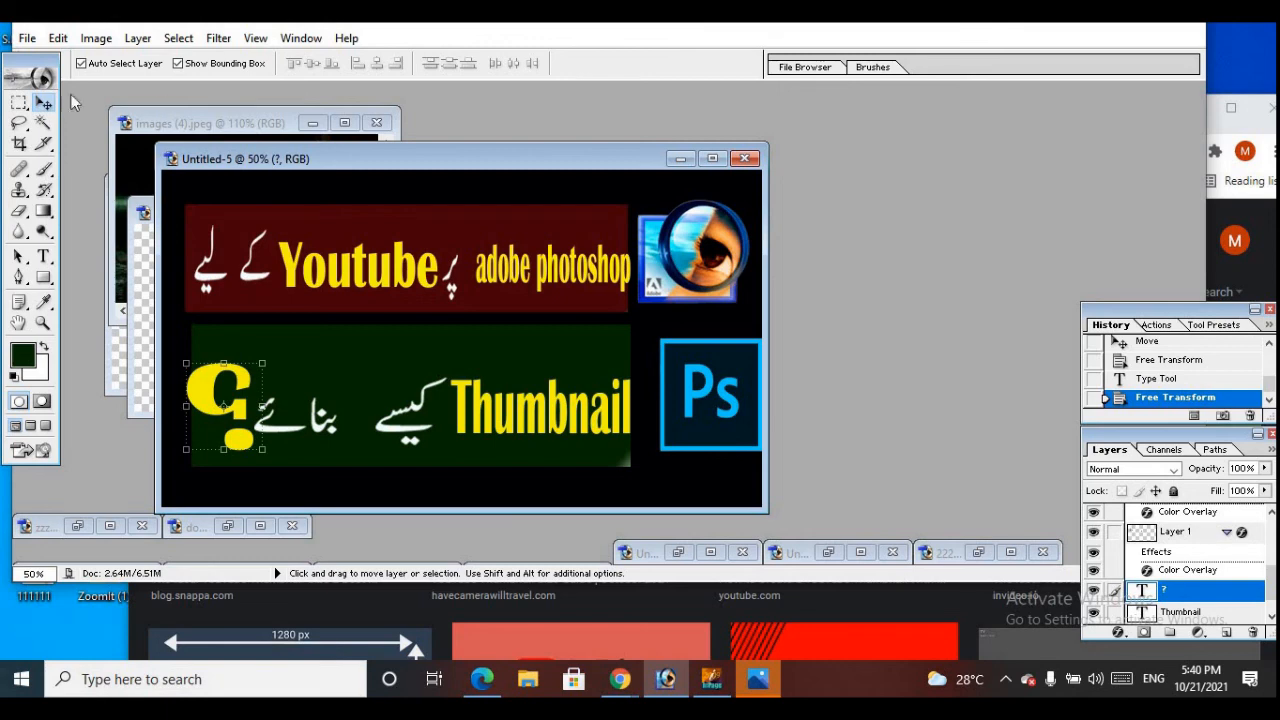
Start saving the design under a new file and choose JPEG (*.JPG;*.JPEG;*.JPE) as the format
{"action": "left_click", "coordinate": [27, 38]}
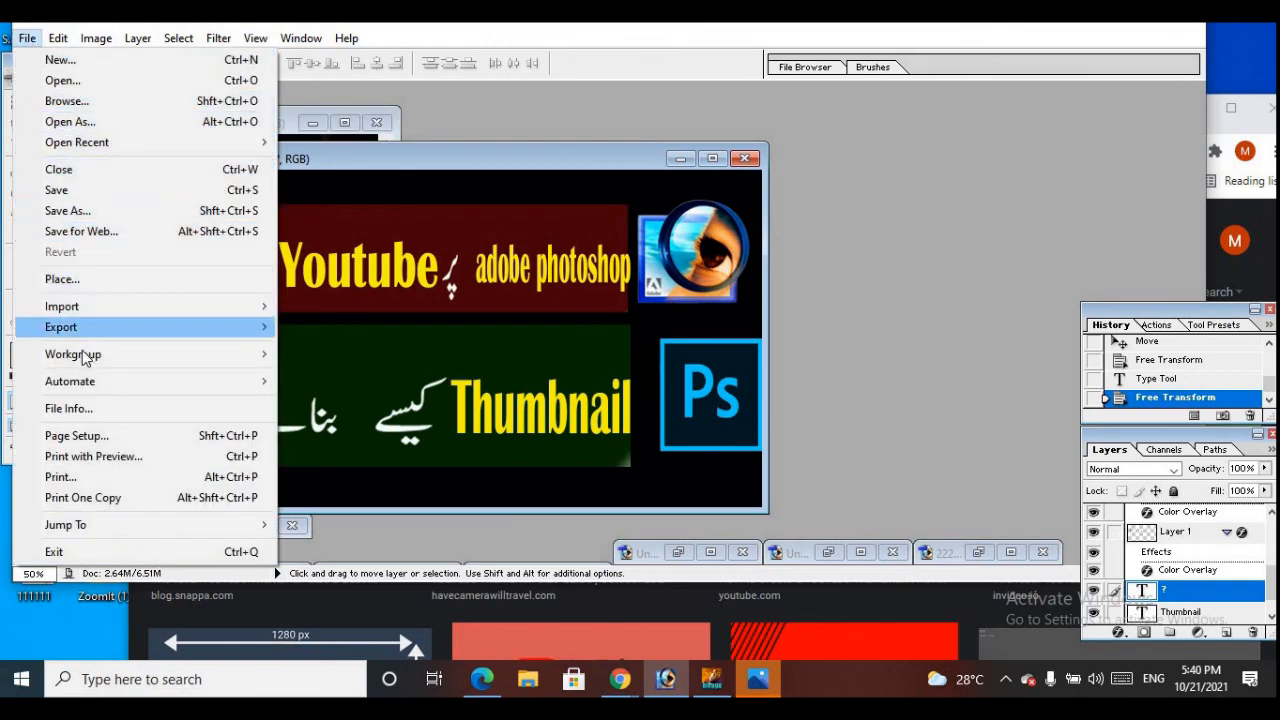
{"action": "left_click", "coordinate": [80, 210]}
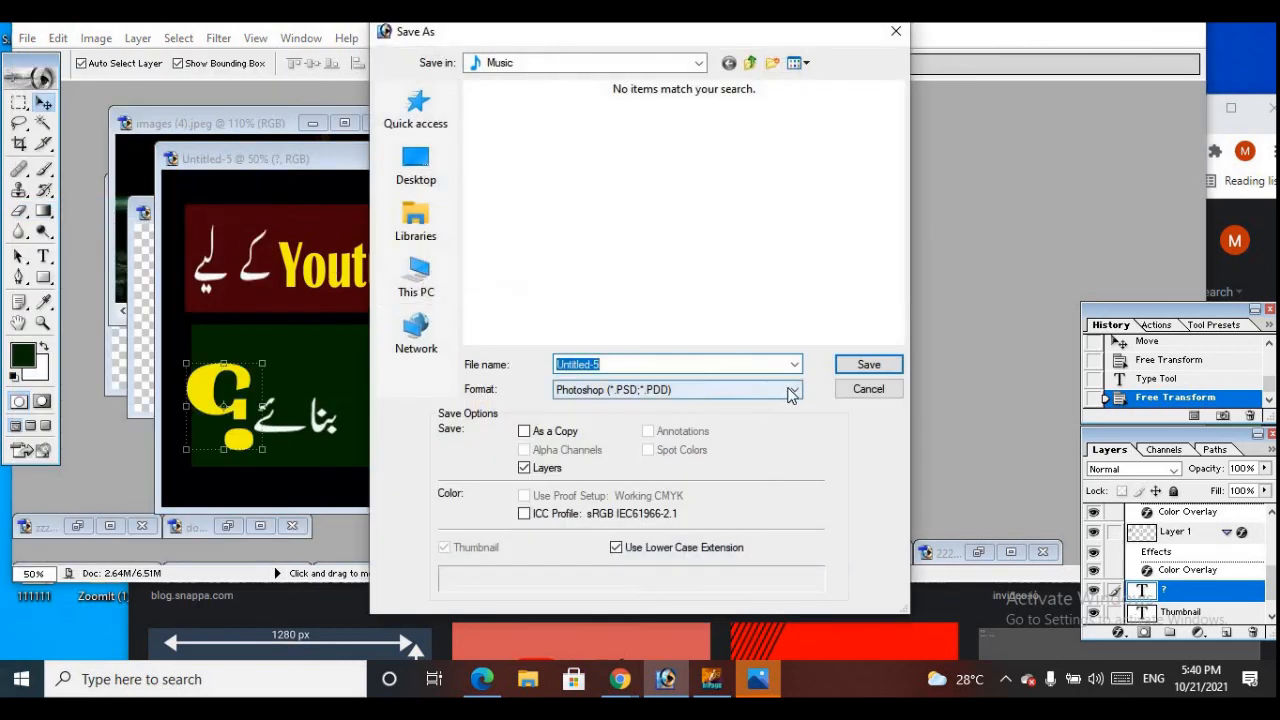
{"action": "left_click", "coordinate": [795, 392]}
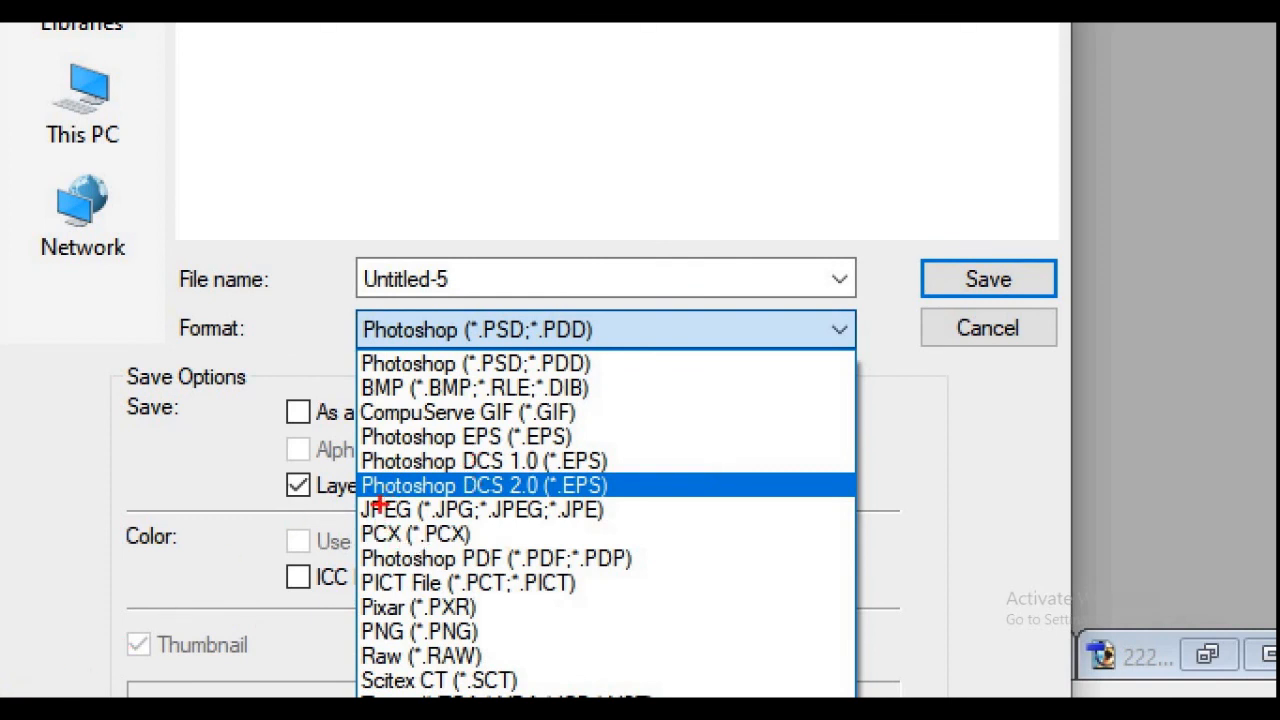
{"action": "mouse_move", "coordinate": [366, 521]}
{"action": "left_mouse_down"}
{"action": "mouse_move", "coordinate": [475, 522]}
{"action": "mouse_move", "coordinate": [435, 499]}
{"action": "mouse_move", "coordinate": [500, 492]}
{"action": "left_mouse_up"}
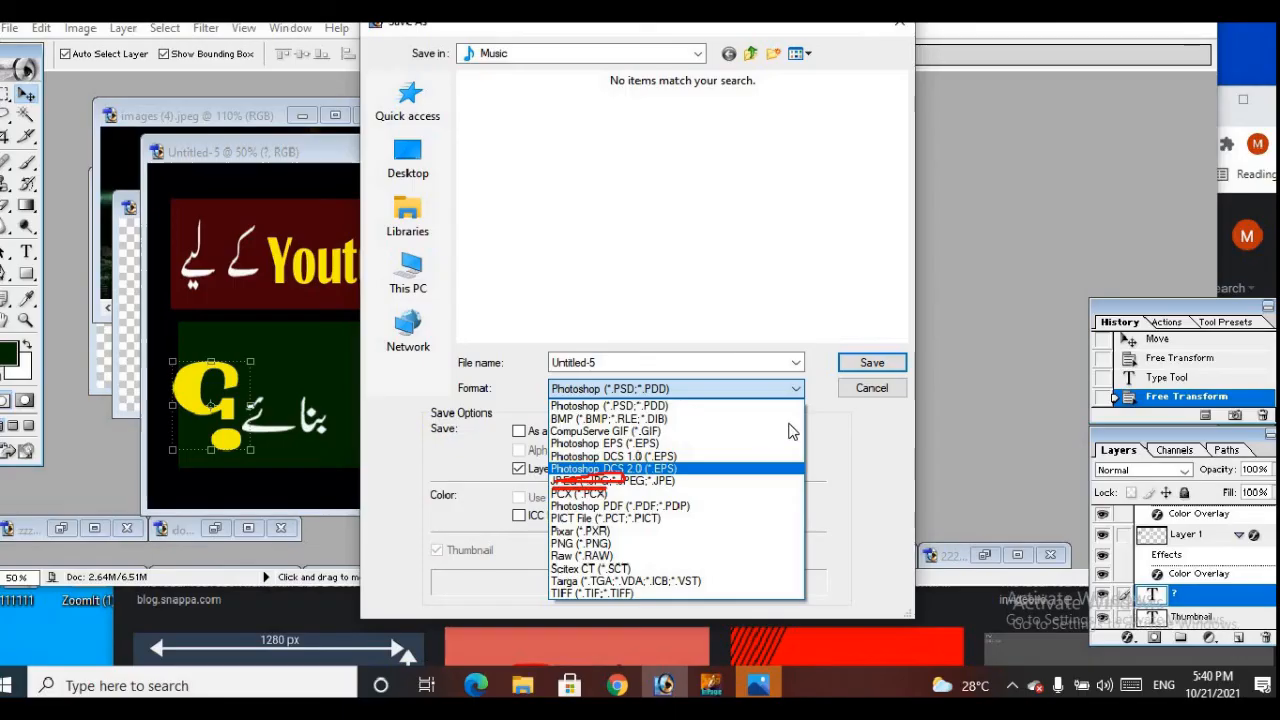
{"action": "left_click", "coordinate": [839, 329]}
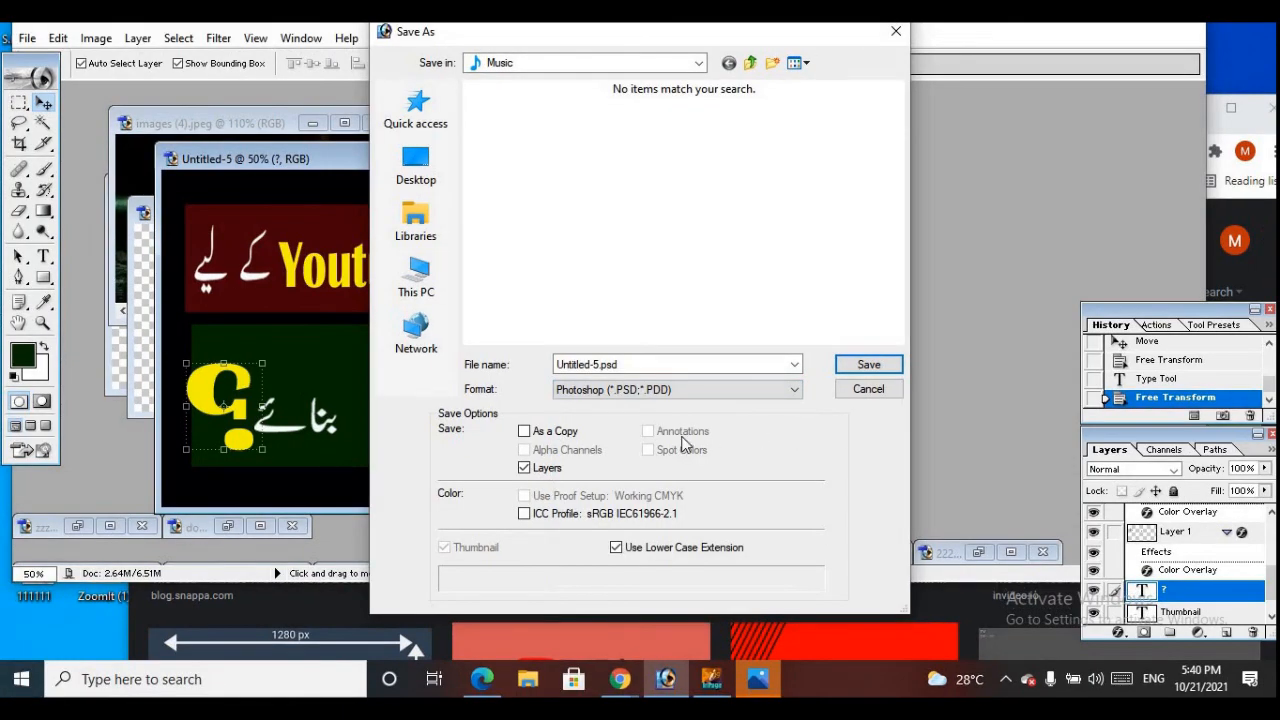
{"action": "left_click", "coordinate": [795, 392]}
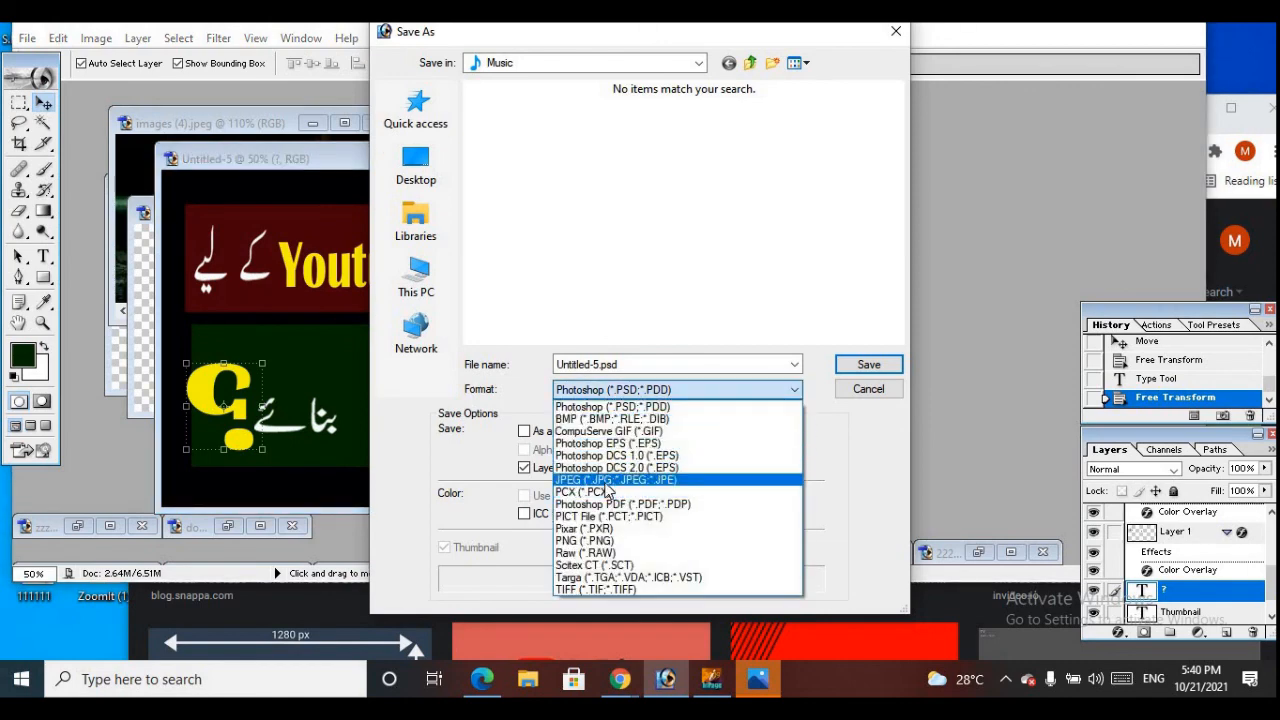
{"action": "left_click", "coordinate": [603, 480]}
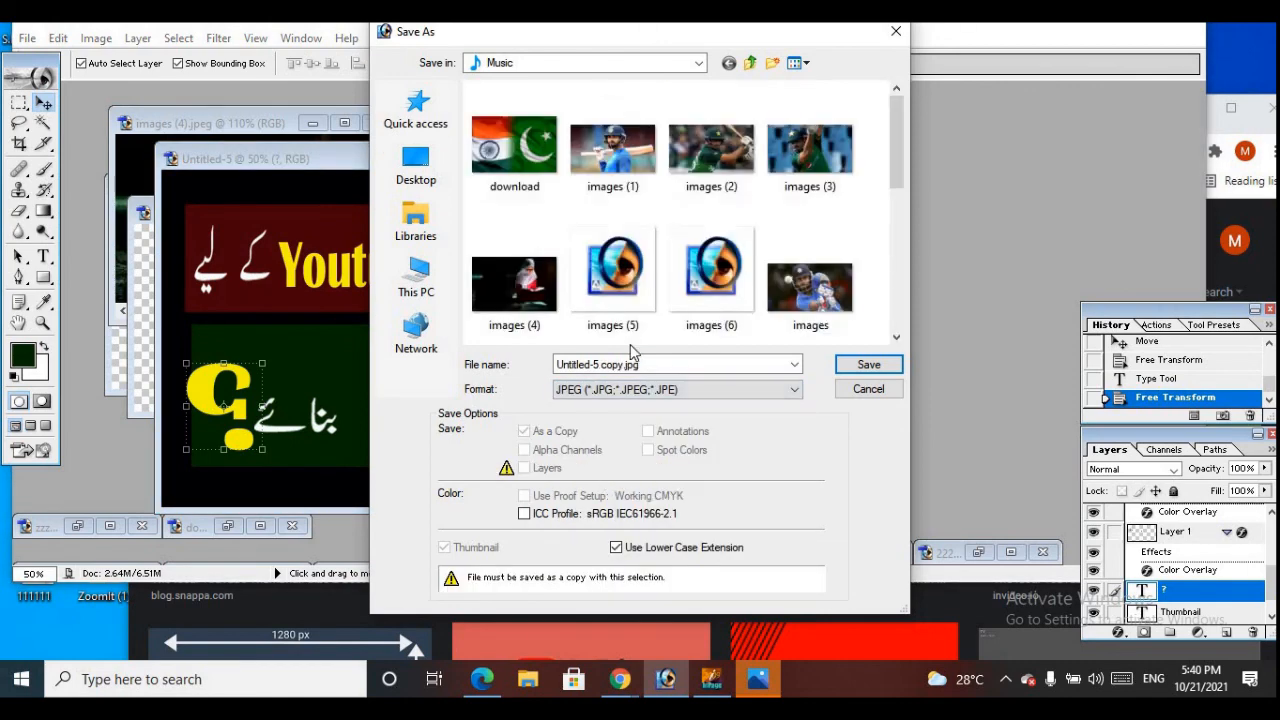
Save the copy as "Untitled-5 copy.jpg" in the Music folder with JPEG quality 5 (Medium), Progressive with 3 scans
{"action": "scroll", "coordinate": [485, 250], "scroll_direction": "down", "scroll_amount": 2}
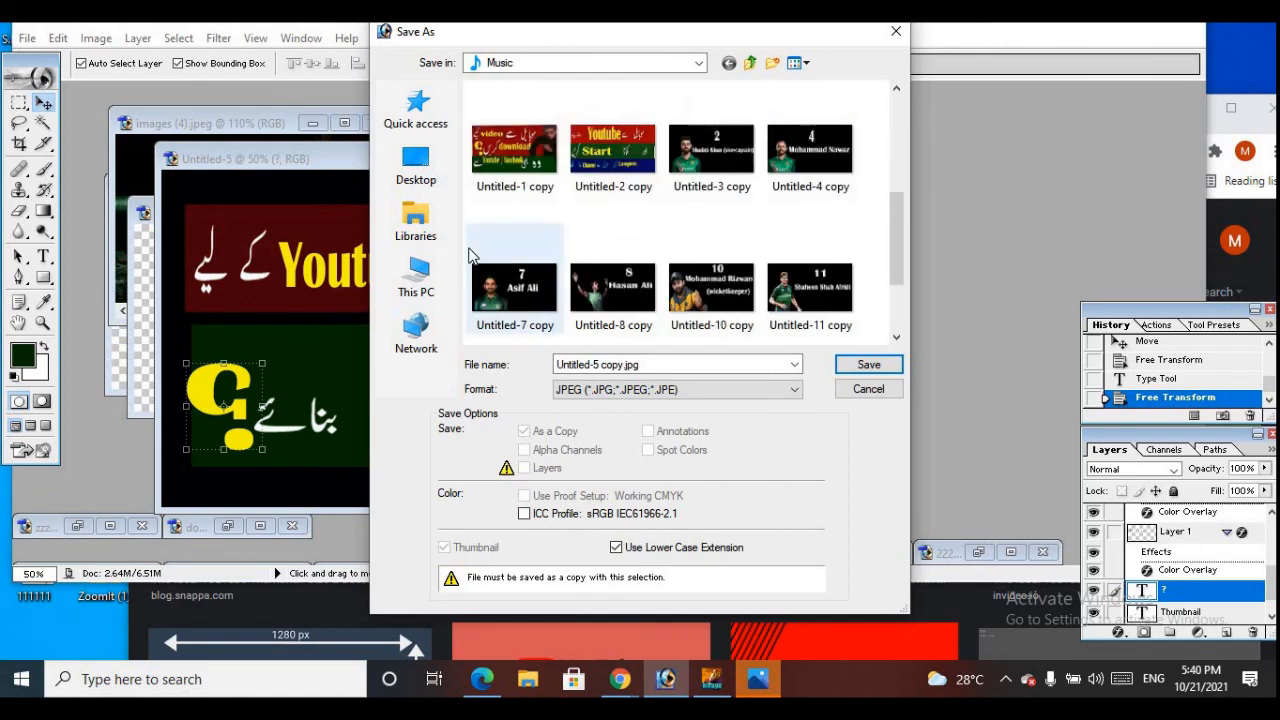
{"action": "scroll", "coordinate": [470, 255], "scroll_direction": "down", "scroll_amount": 2}
{"action": "left_click", "coordinate": [415, 280]}
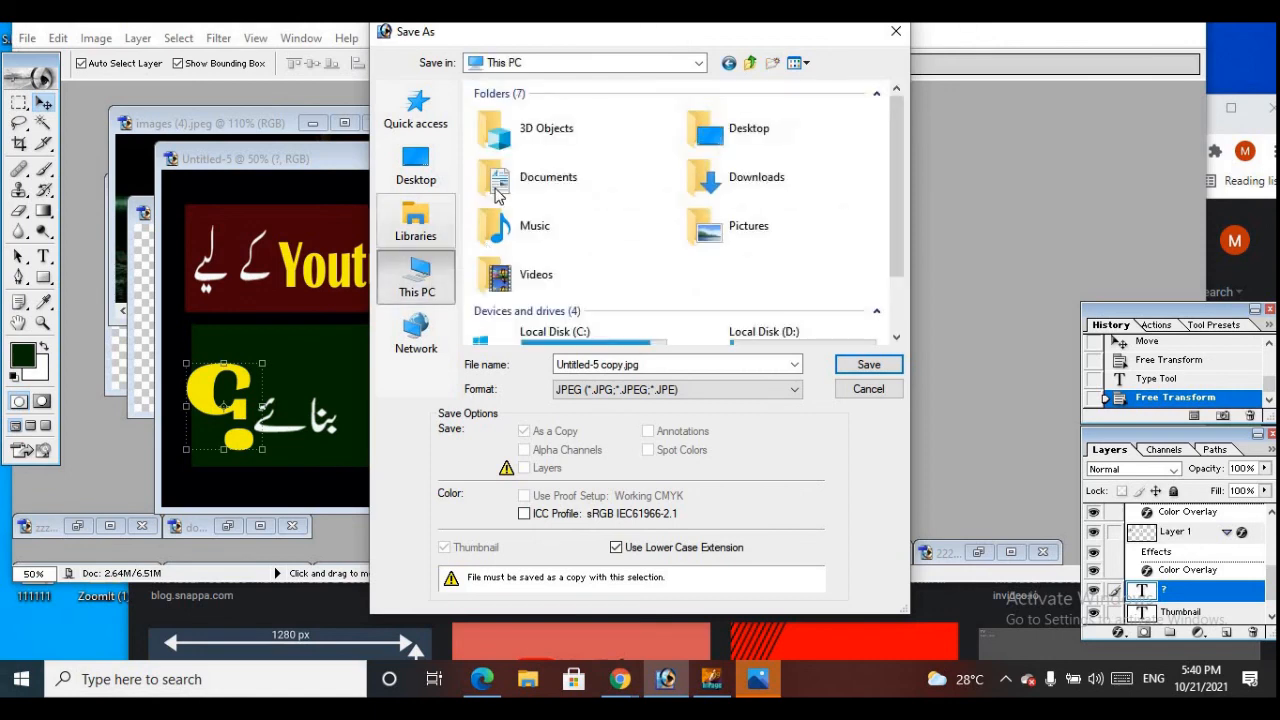
{"action": "left_click", "coordinate": [555, 232]}
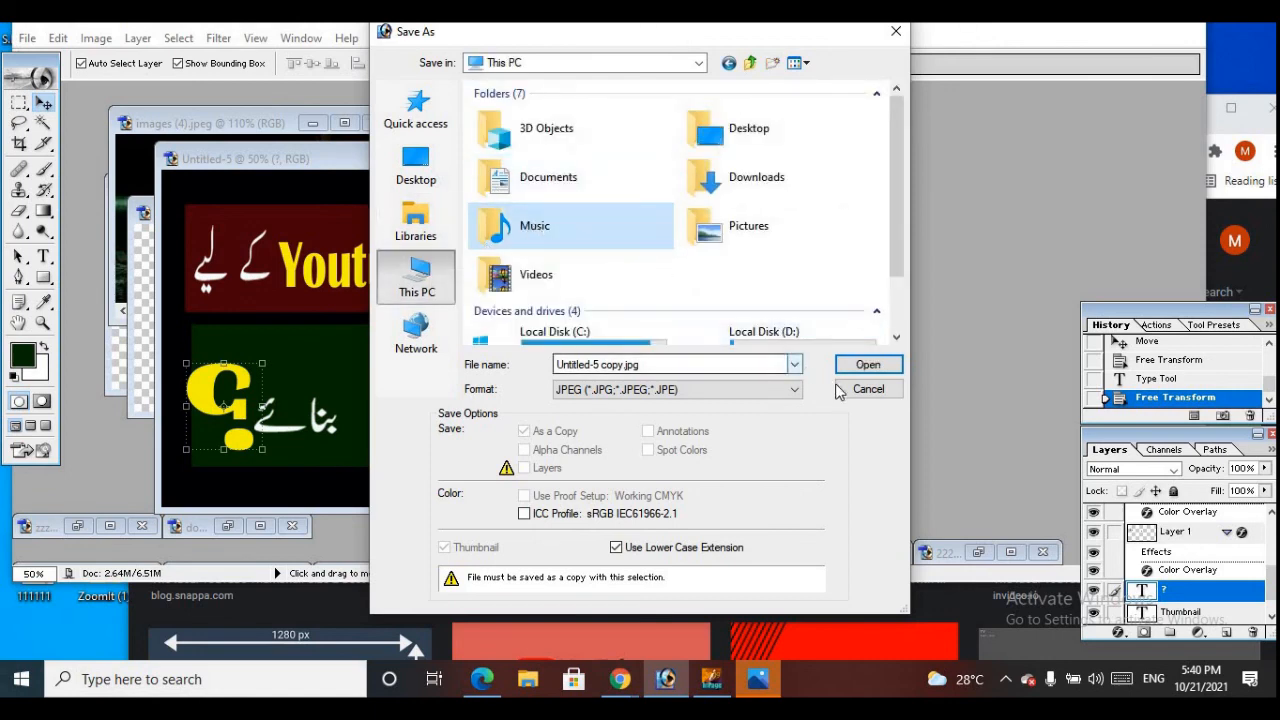
{"action": "left_click", "coordinate": [866, 365]}
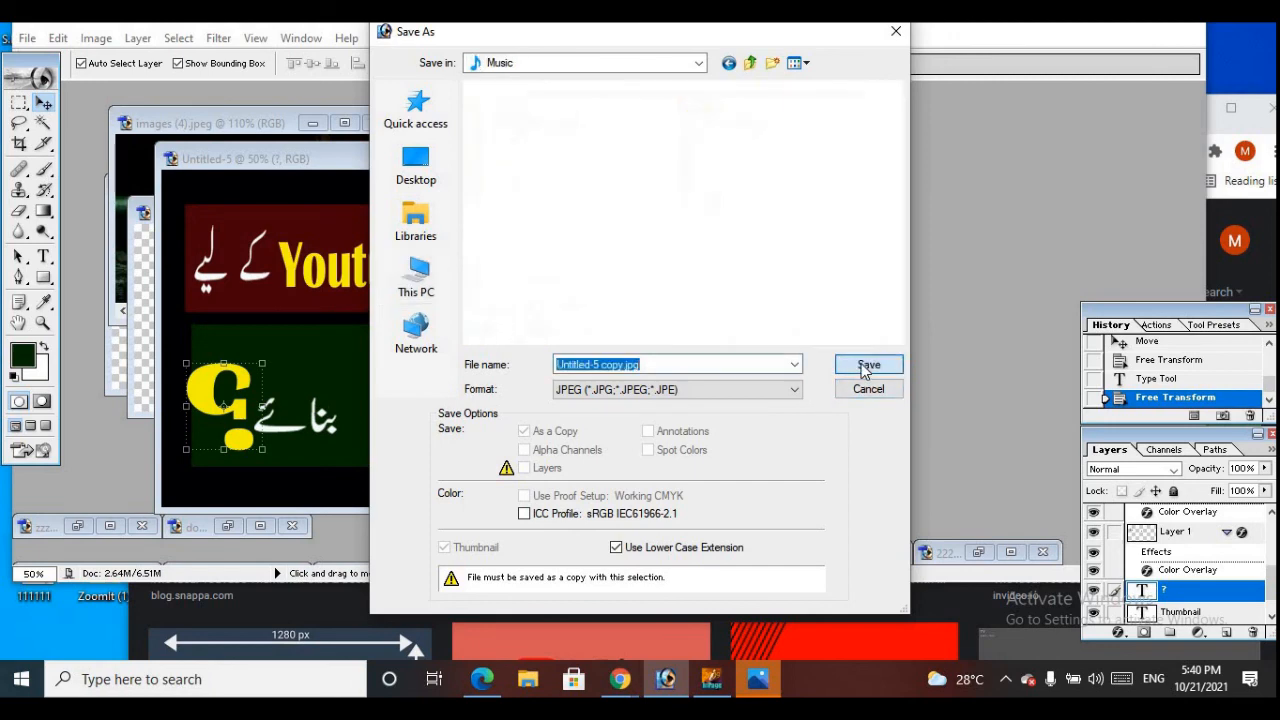
{"action": "left_click", "coordinate": [866, 365]}
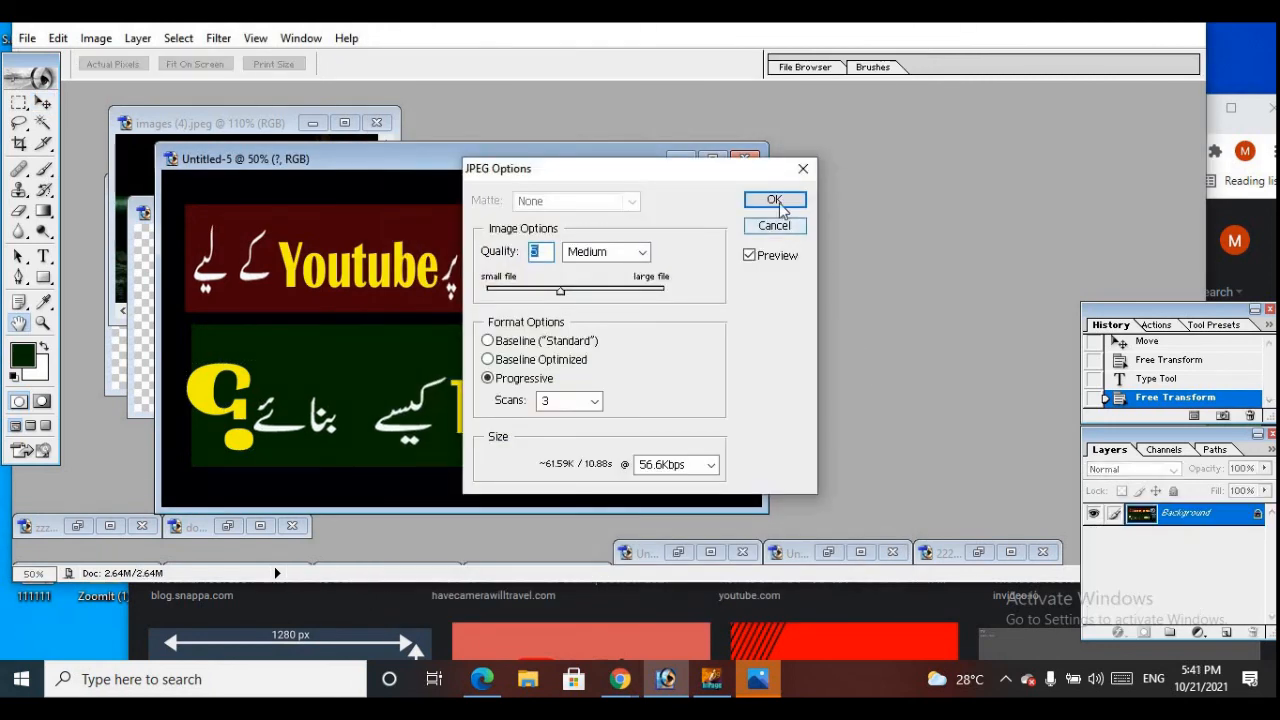
{"action": "left_click", "coordinate": [774, 199]}
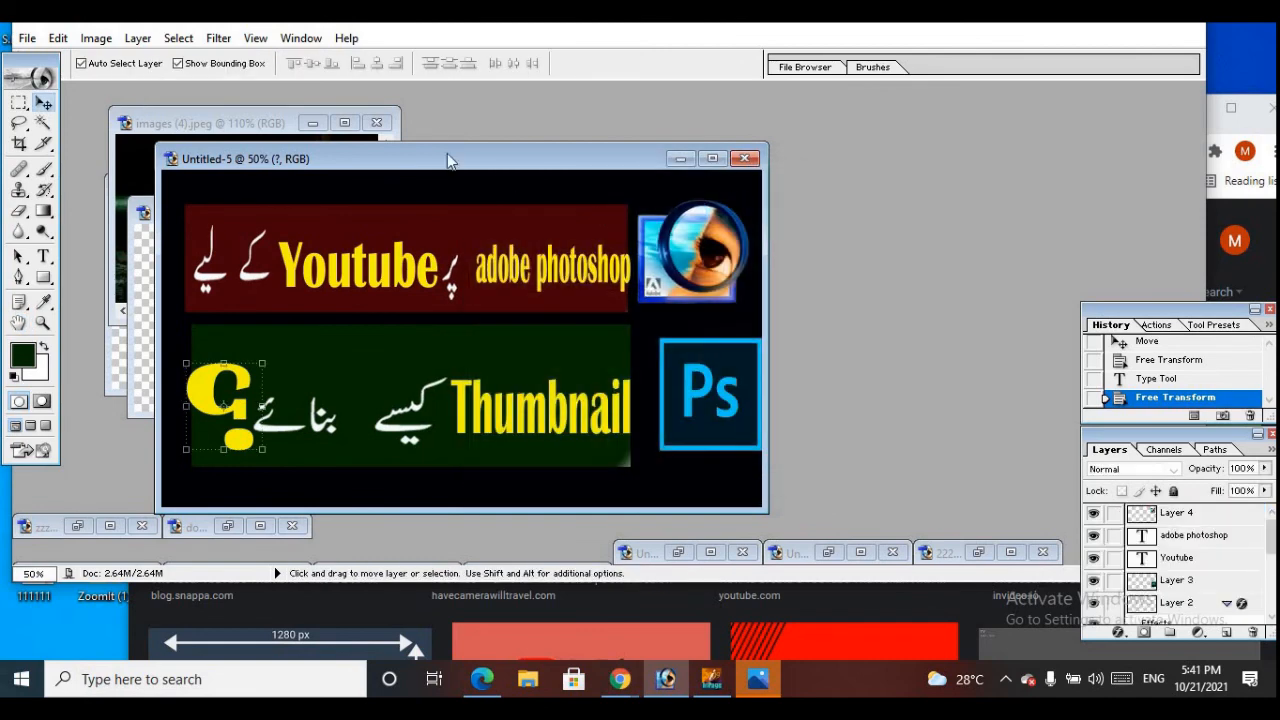